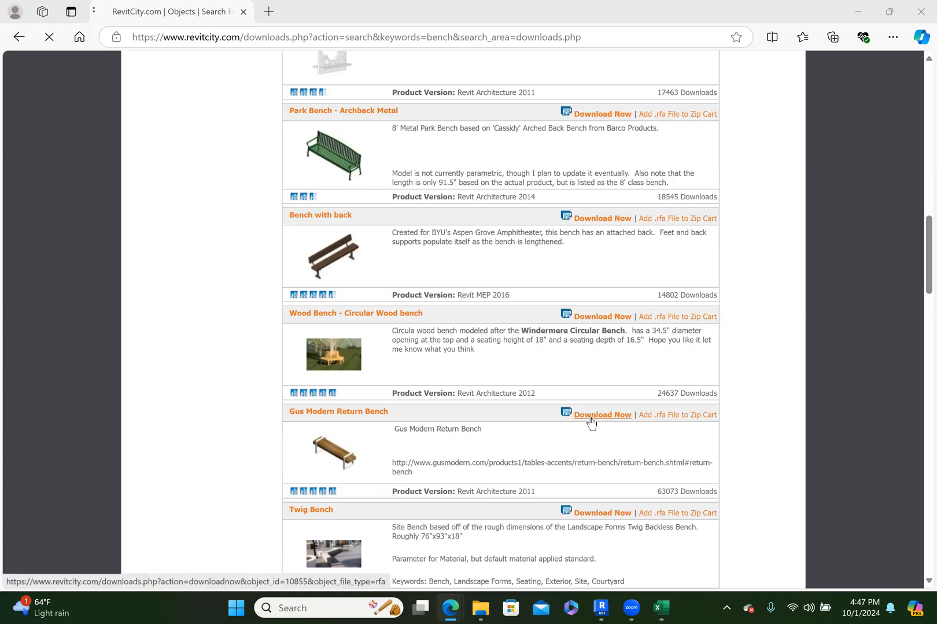
Download the Gus Modern Return Bench family, open it in Revit and upgrade the model to Revit 2025.
left_click(590, 418)
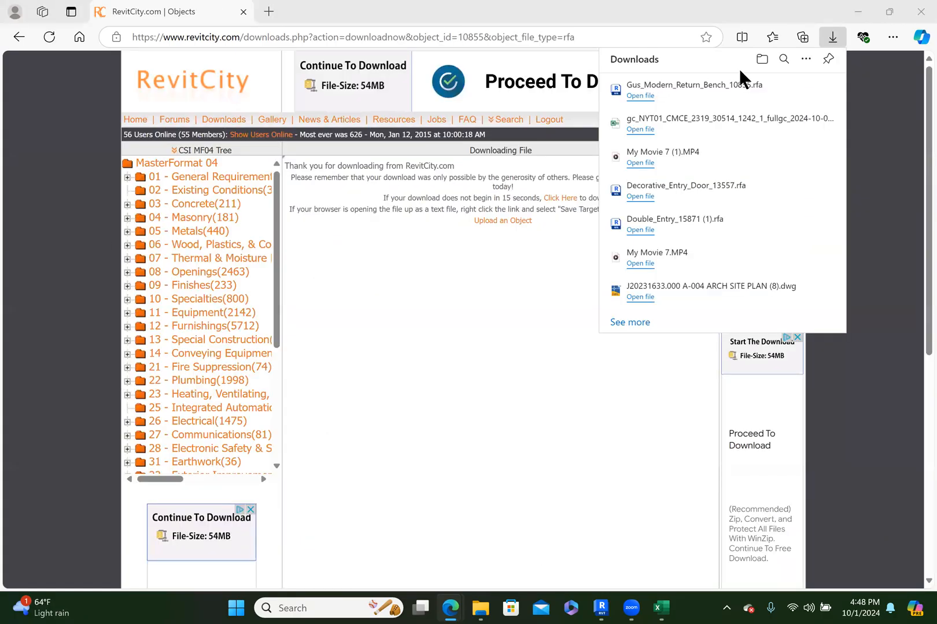
left_click(641, 102)
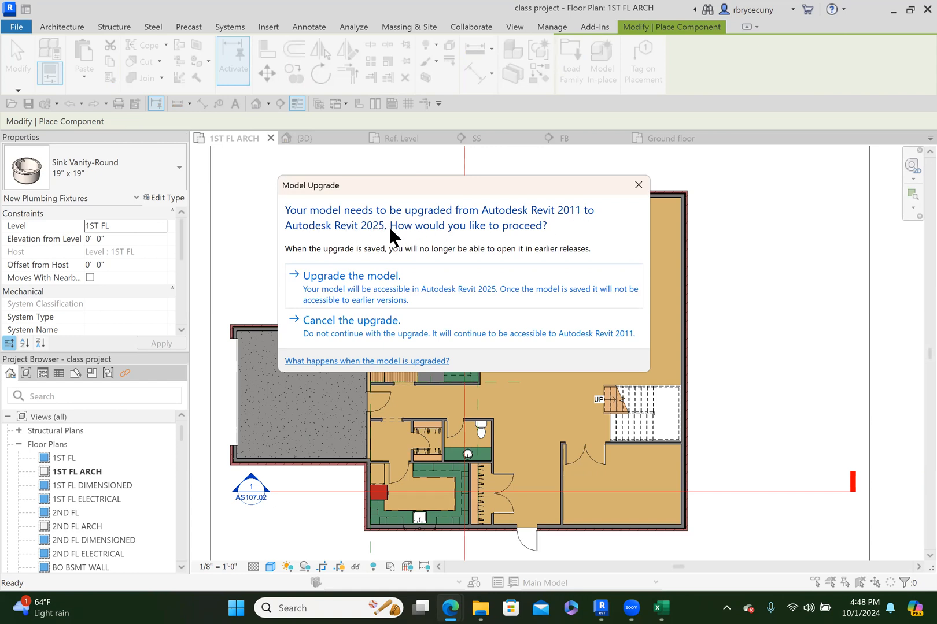
left_click(334, 276)
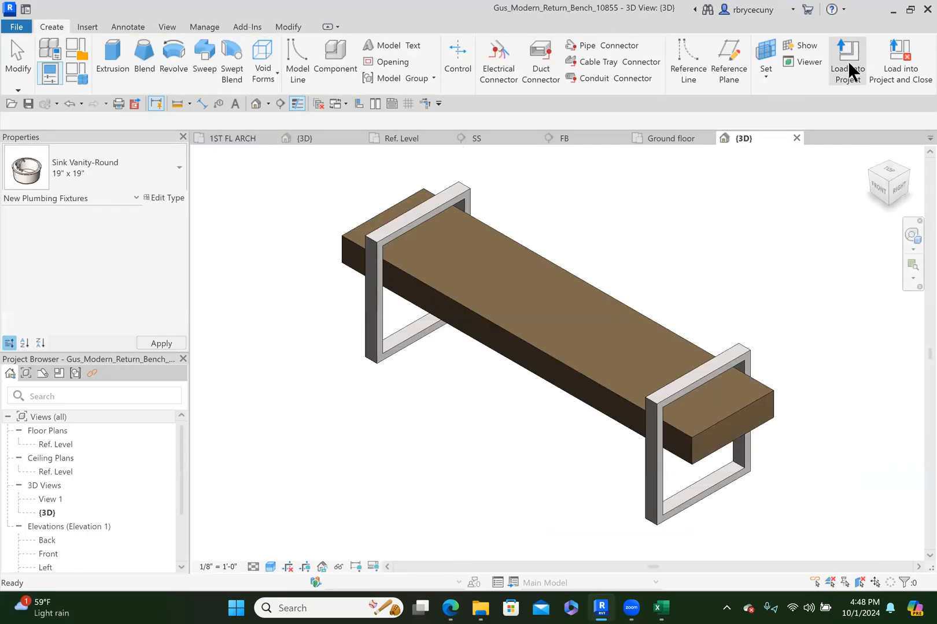
Load the bench family into class project.rvt and return to the 1ST FL ARCH floor plan.
left_click(848, 61)
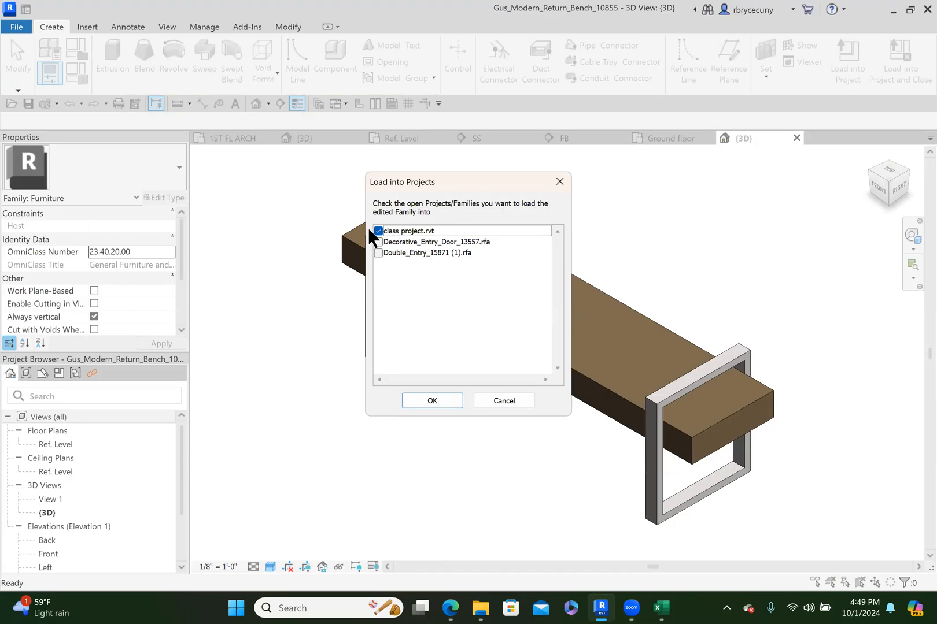
left_click(425, 401)
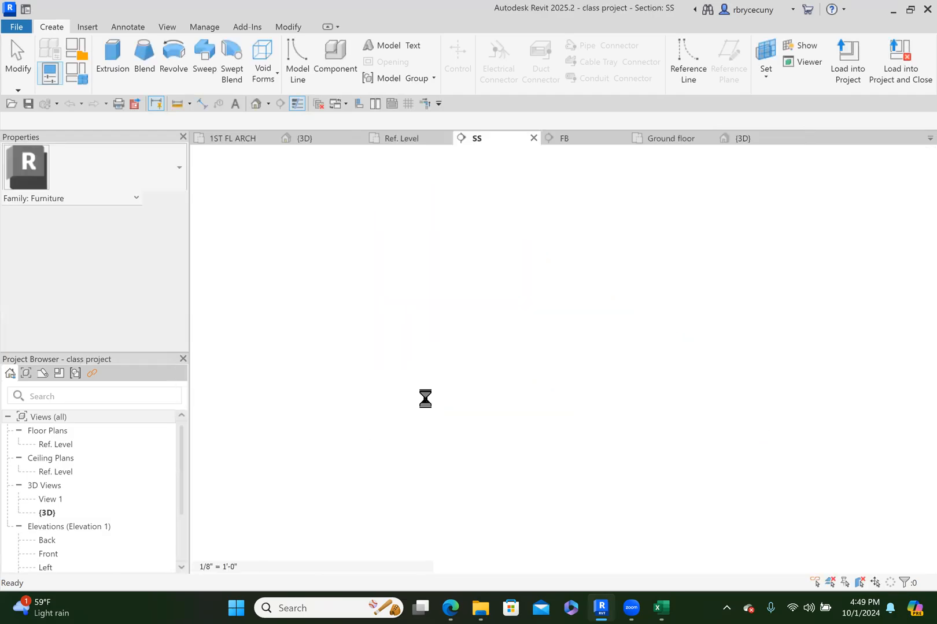
left_click(237, 136)
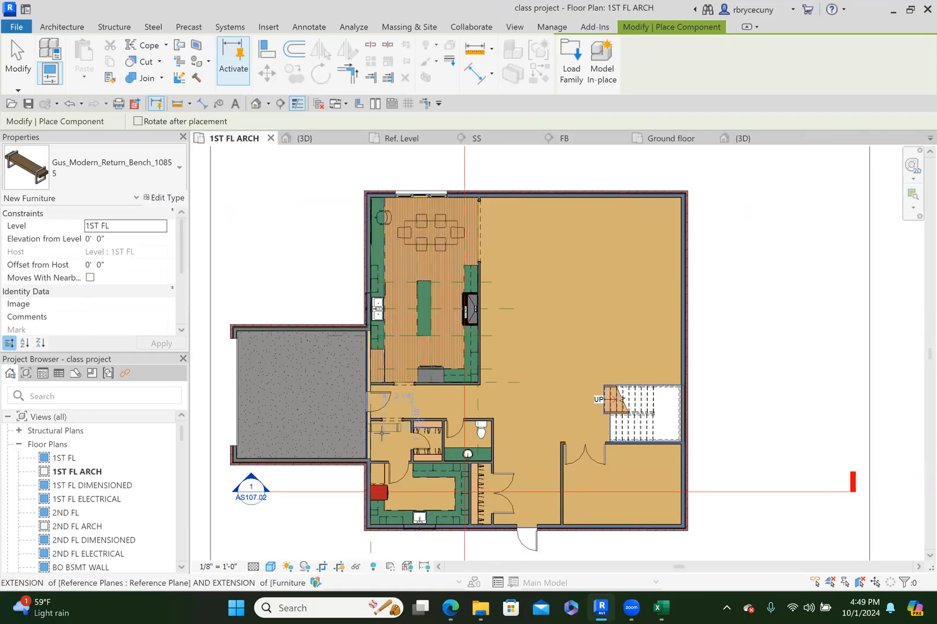
Place the bench, rotated vertically, along the garage-side wall of the small room next to the closet.
scroll(384, 431, "up", 4)
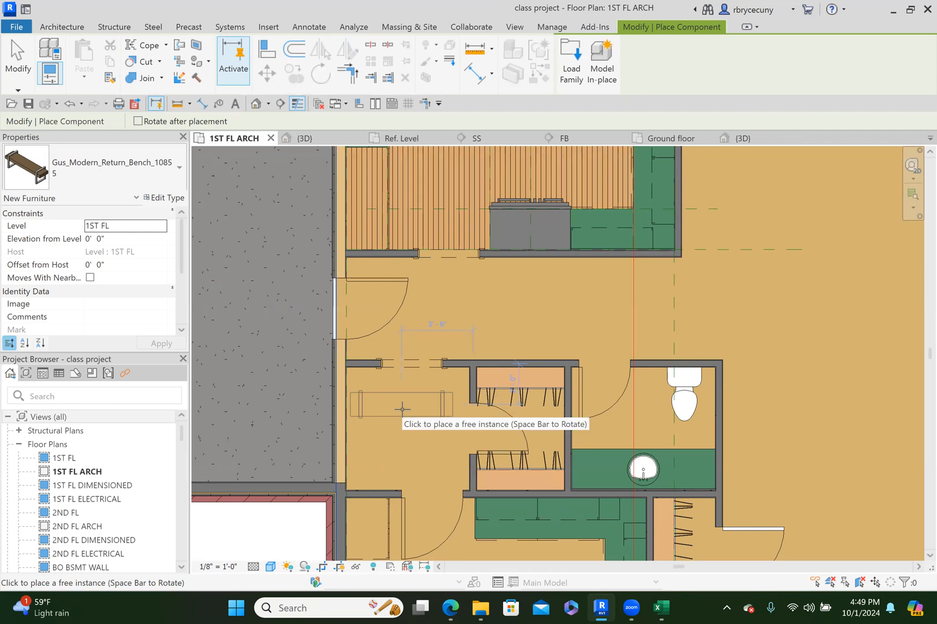
key("space")
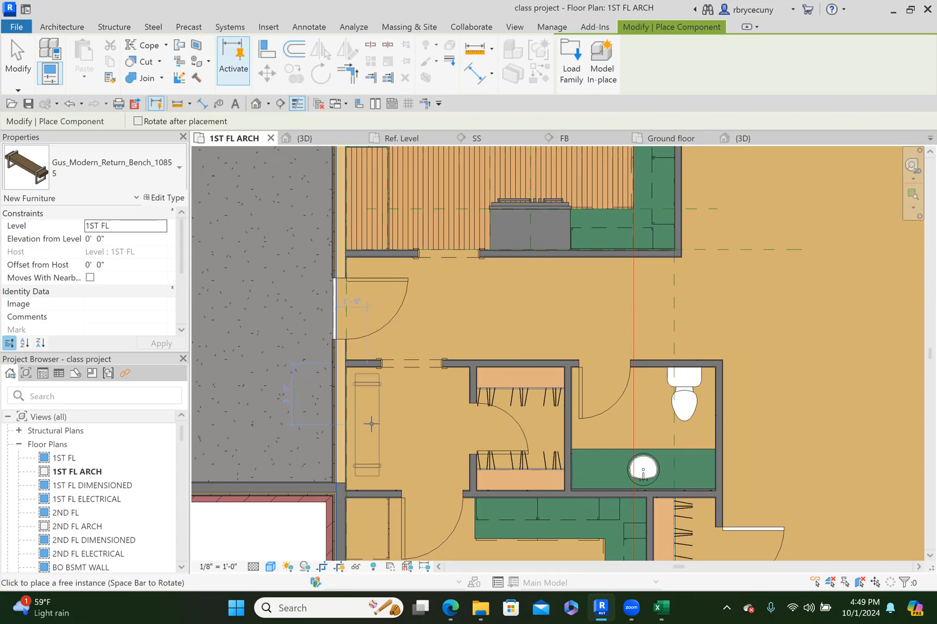
left_click(371, 423)
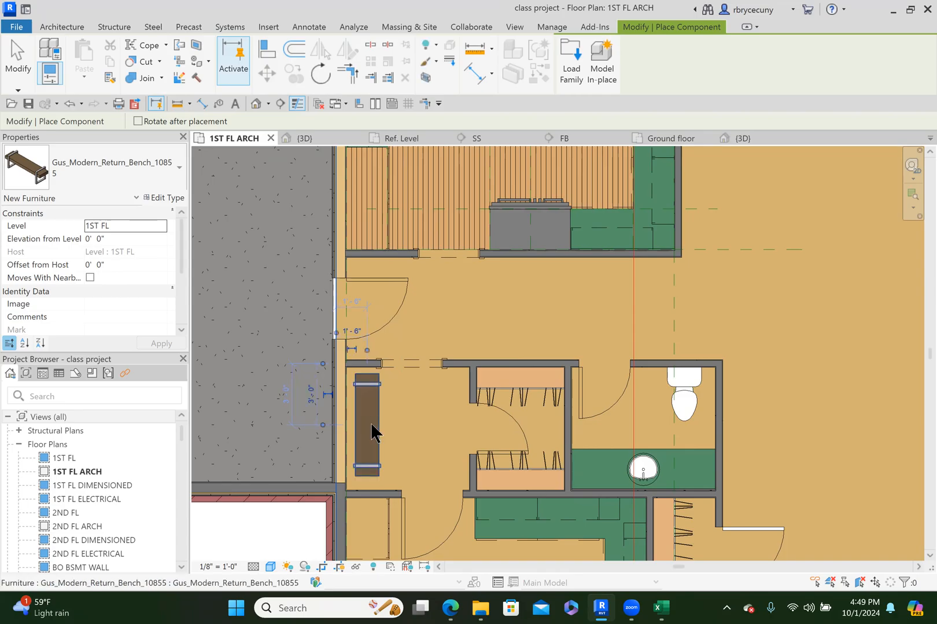
key("Escape")
Examine the type properties of the placed bench, leaving them as they are.
left_click(377, 415)
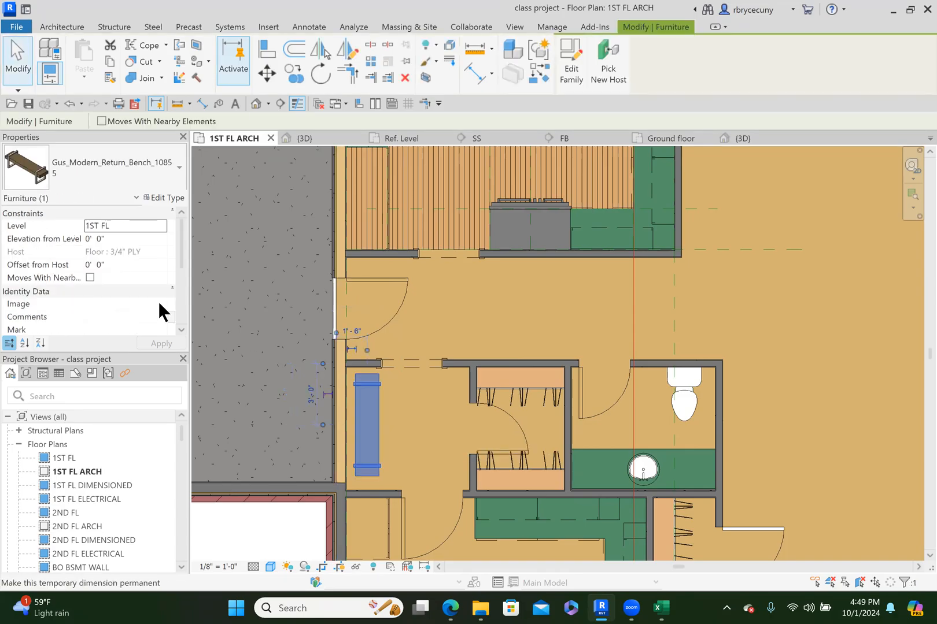
left_click(151, 197)
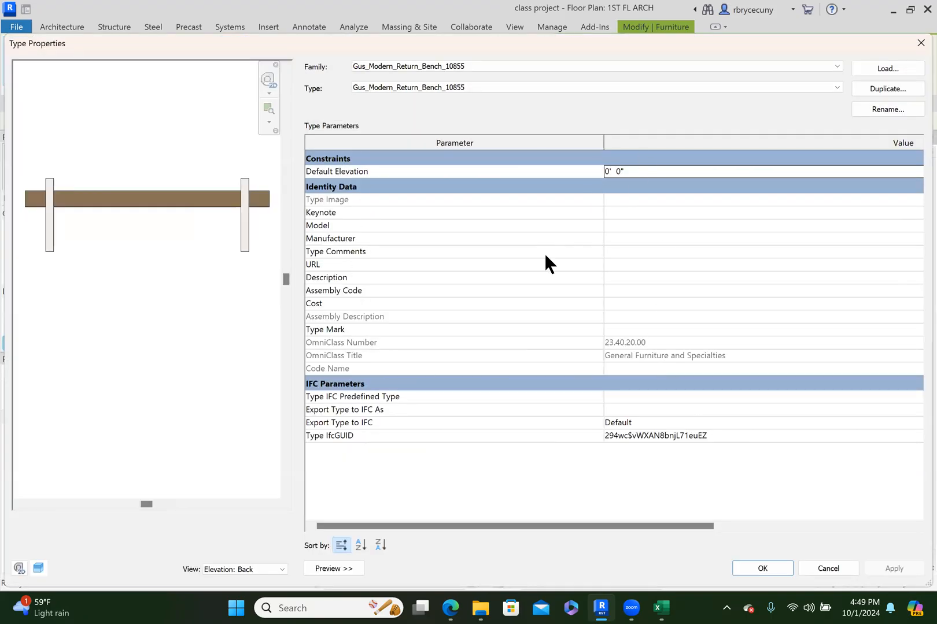
left_click(763, 568)
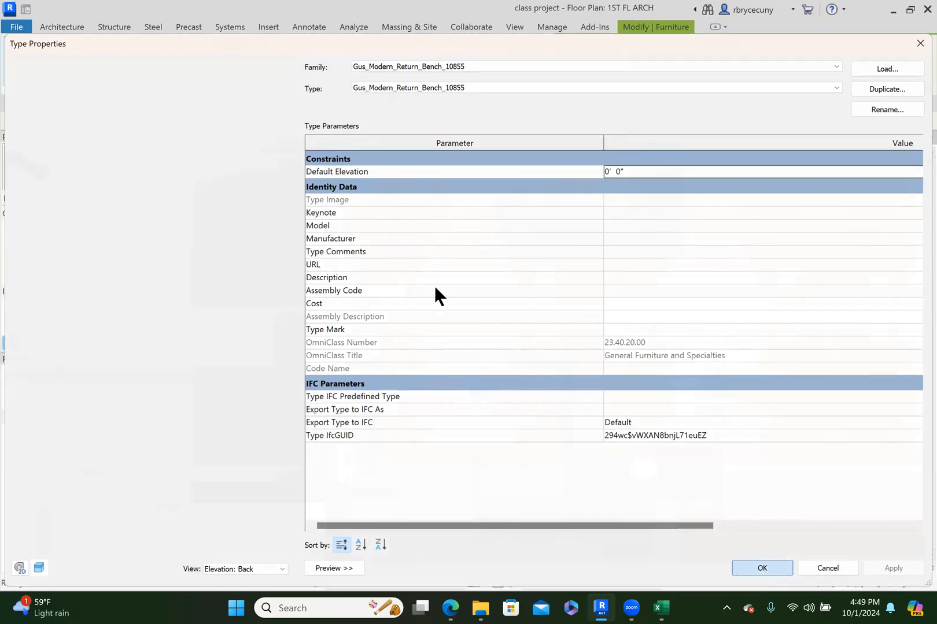
middle_click_drag(416, 384, 346, 338)
key("Escape")
Extend the Interior - 2X4 wall between the kitchen and the large room across the hallway to the bathroom wall.
scroll(383, 307, "down", 4)
scroll(341, 361, "down", 2)
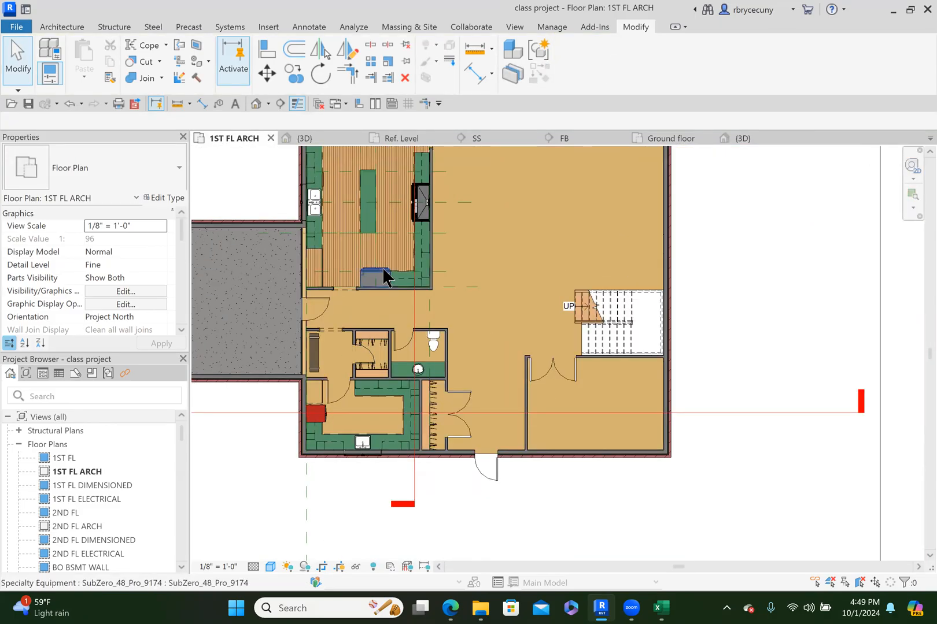
scroll(457, 286, "up", 3)
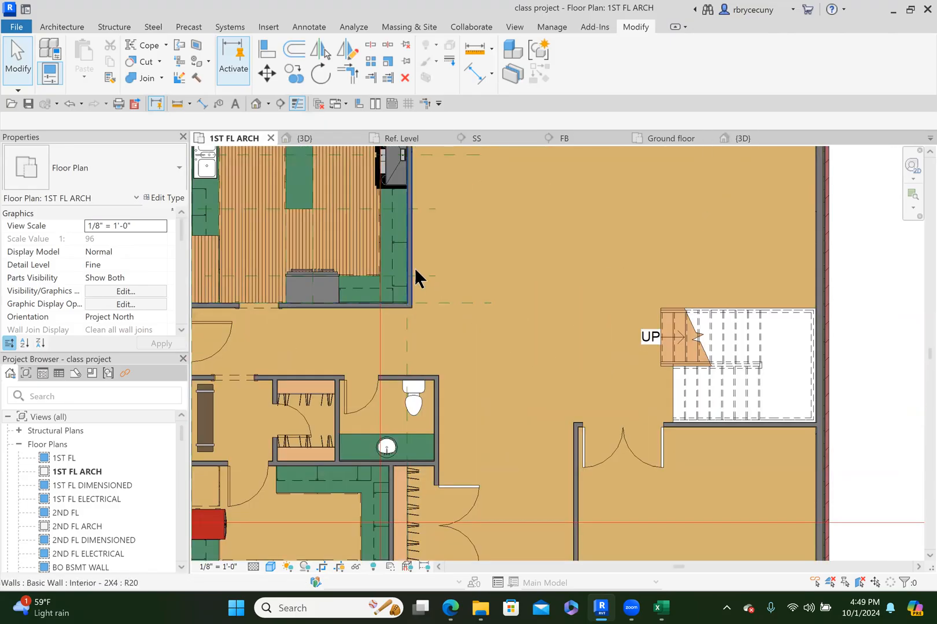
left_click(414, 267)
scroll(415, 272, "up", 1)
left_click_drag(404, 322, 404, 430)
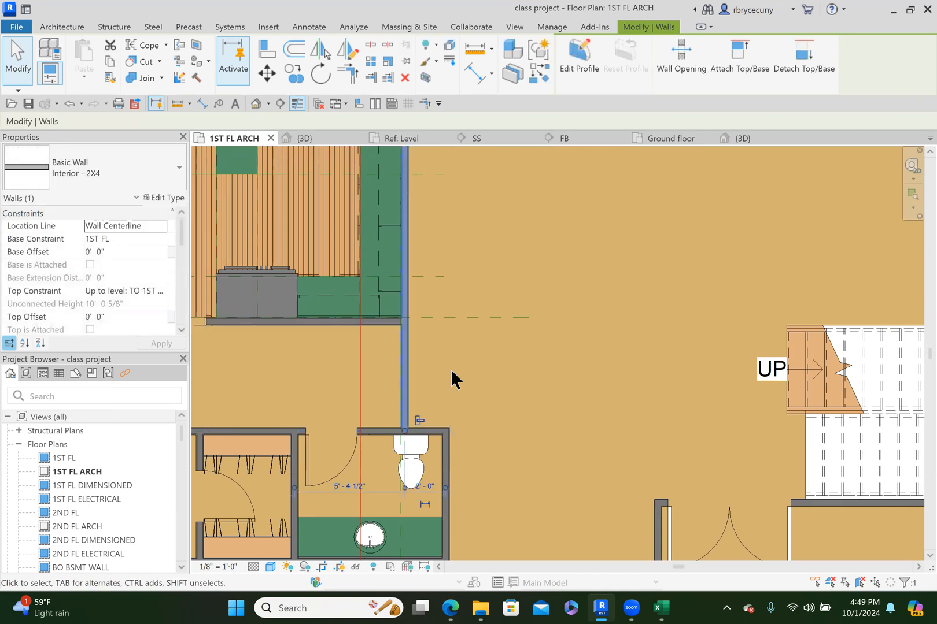
scroll(451, 368, "down", 2)
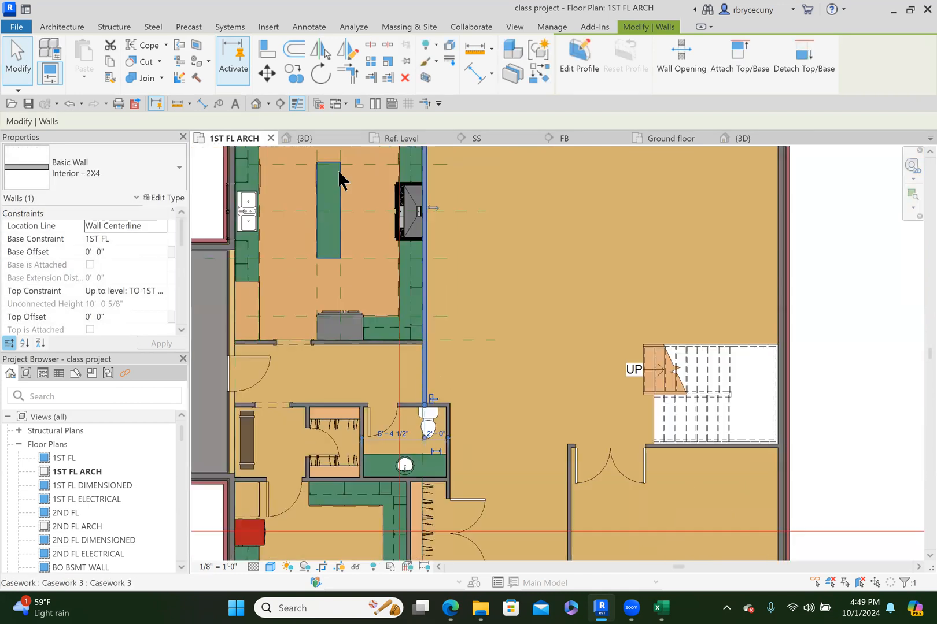
Place a 2'4" Passage Opening-Cased.0001 component in the extended wall at the end of the hallway.
left_click(61, 23)
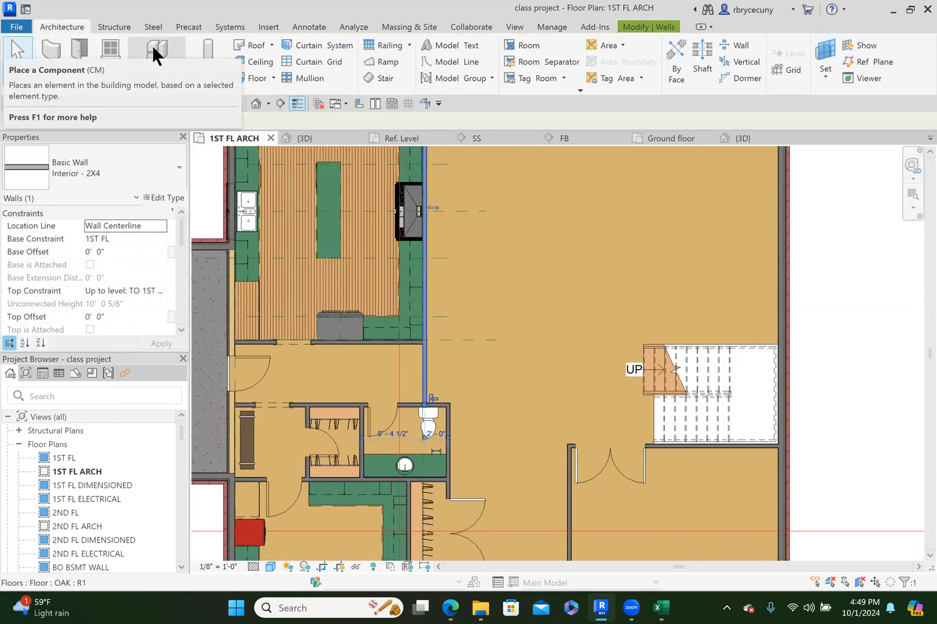
left_click(152, 45)
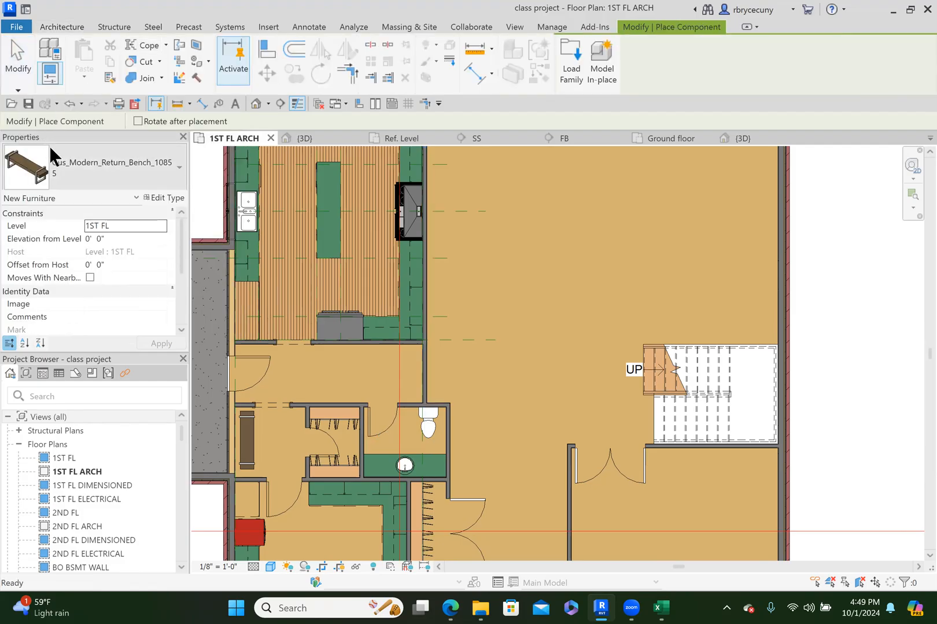
left_click(67, 163)
type("op")
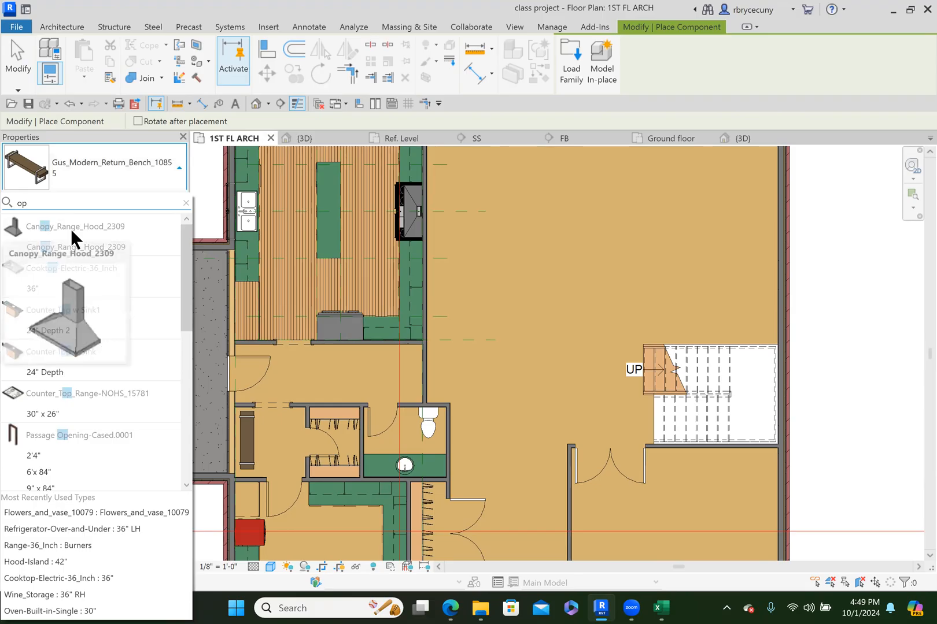
left_click(35, 455)
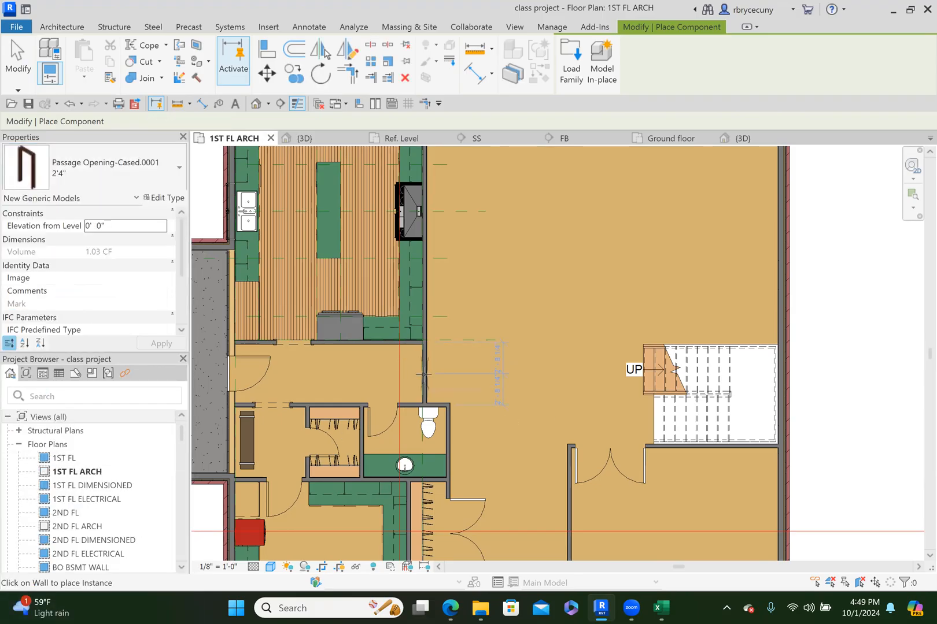
key("Escape")
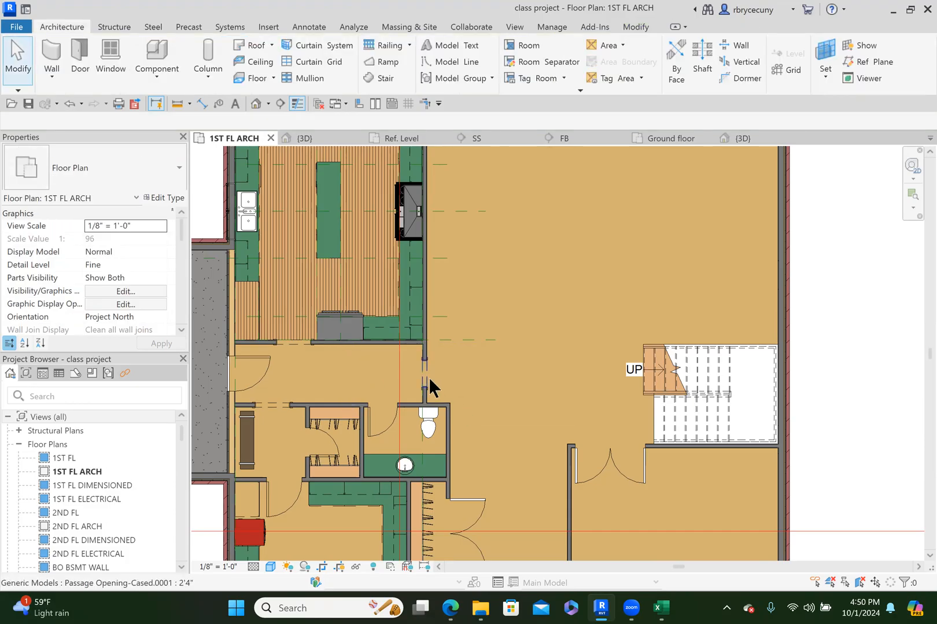
Start a new floor of type tile on level 1ST FL with a height offset of 1 1/4".
middle_click_drag(427, 377, 417, 348)
scroll(414, 332, "down", 4)
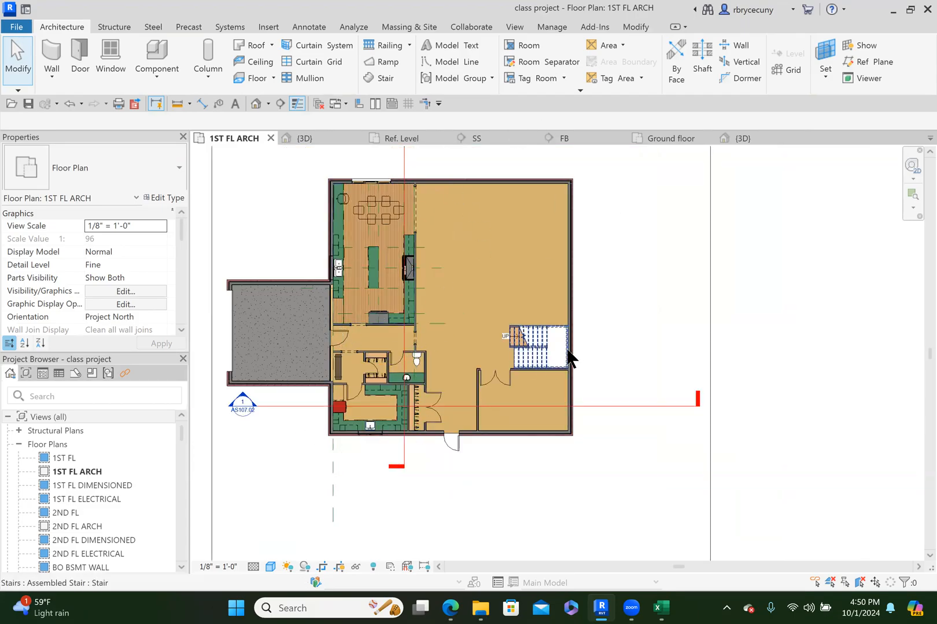
scroll(446, 315, "up", 4)
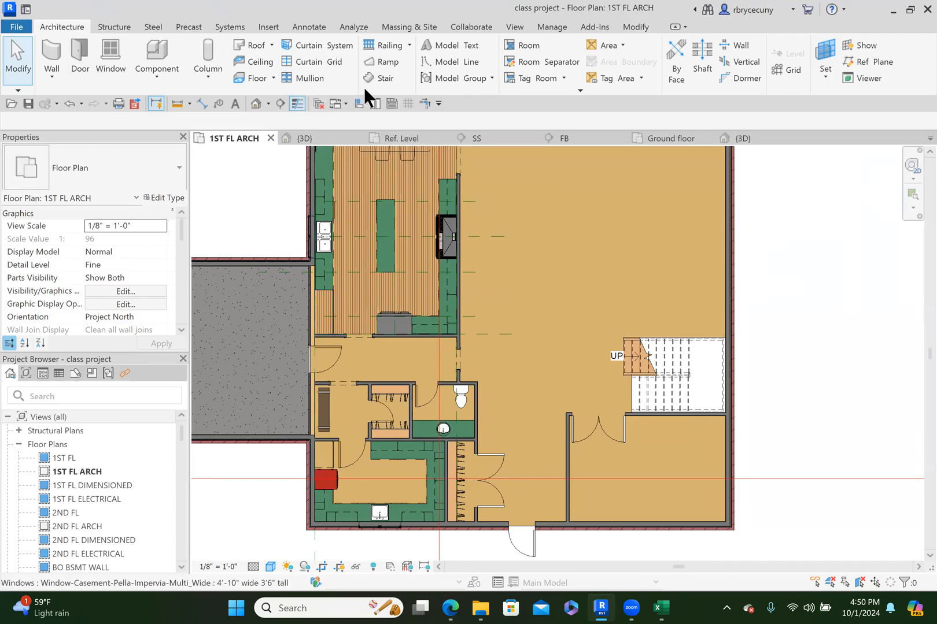
left_click(258, 76)
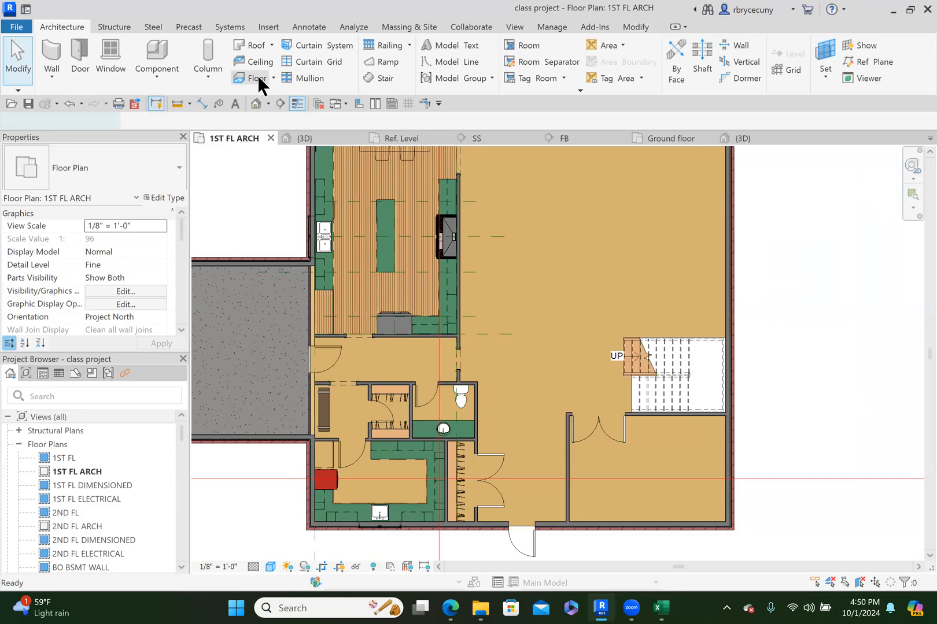
left_click(114, 158)
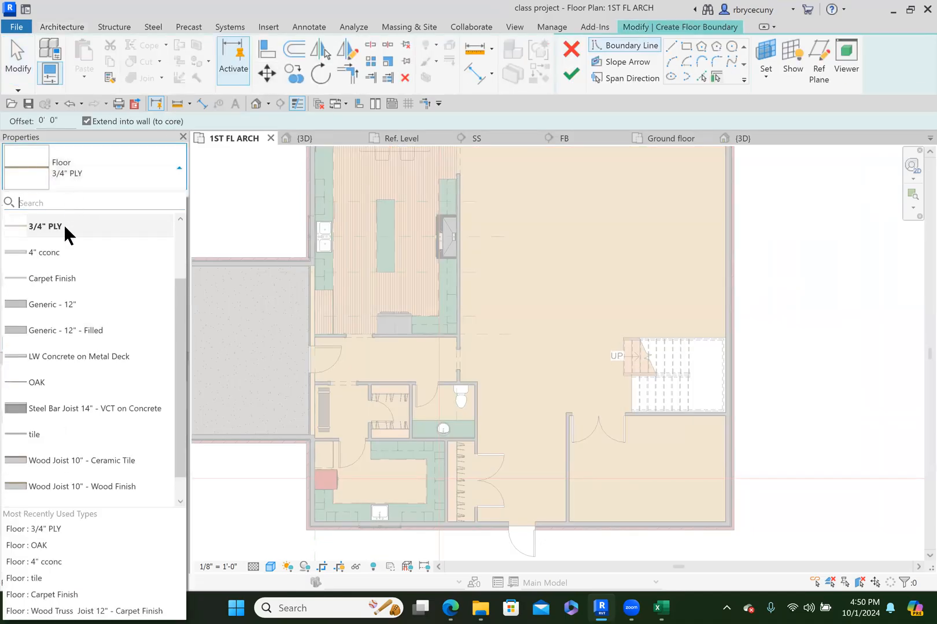
left_click(34, 433)
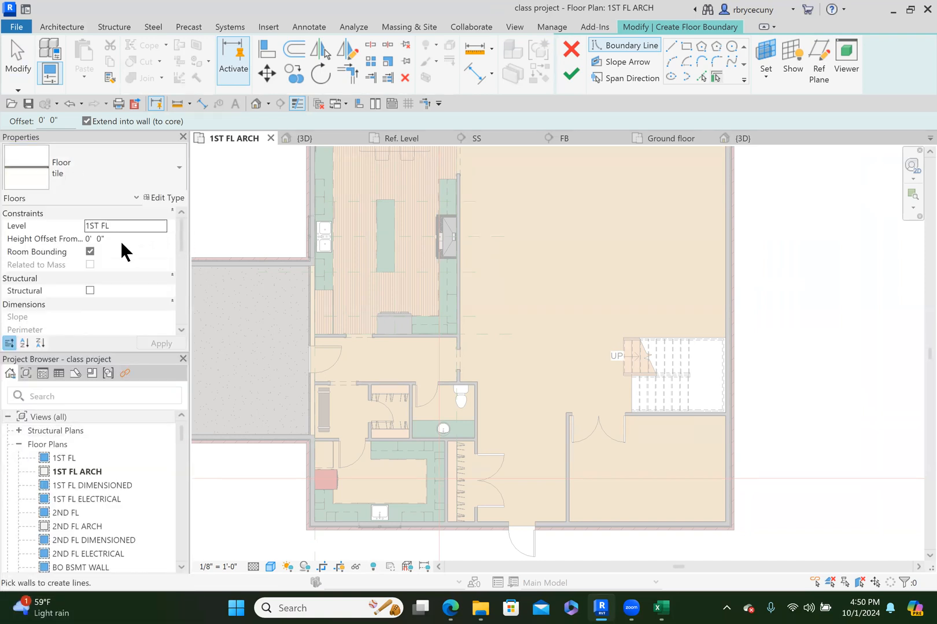
left_click(100, 240)
type("1.25")
Examine the layer materials and thicknesses in the tile floor type's structure, keeping the assembly unchanged.
left_click(155, 196)
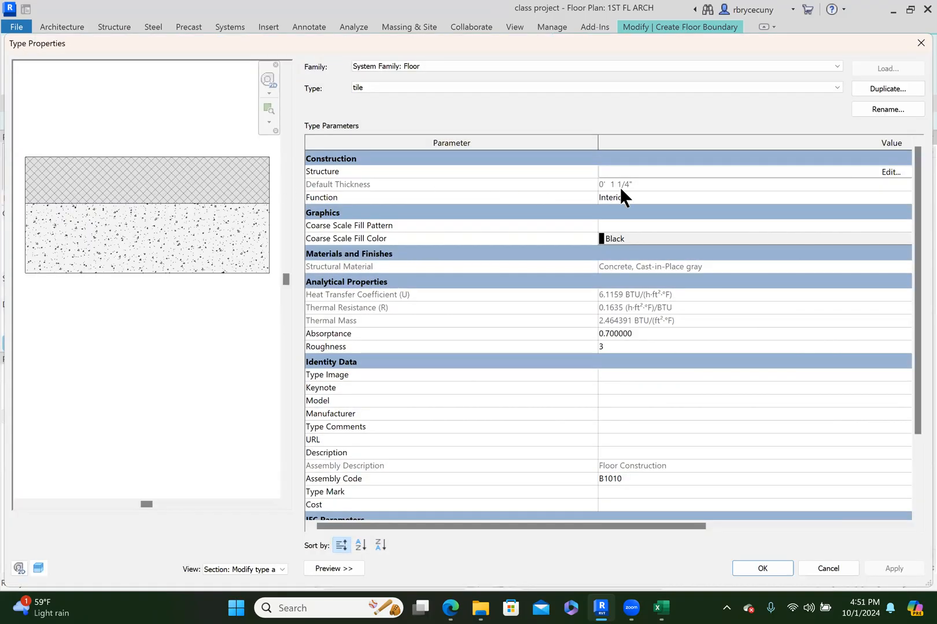
left_click(651, 172)
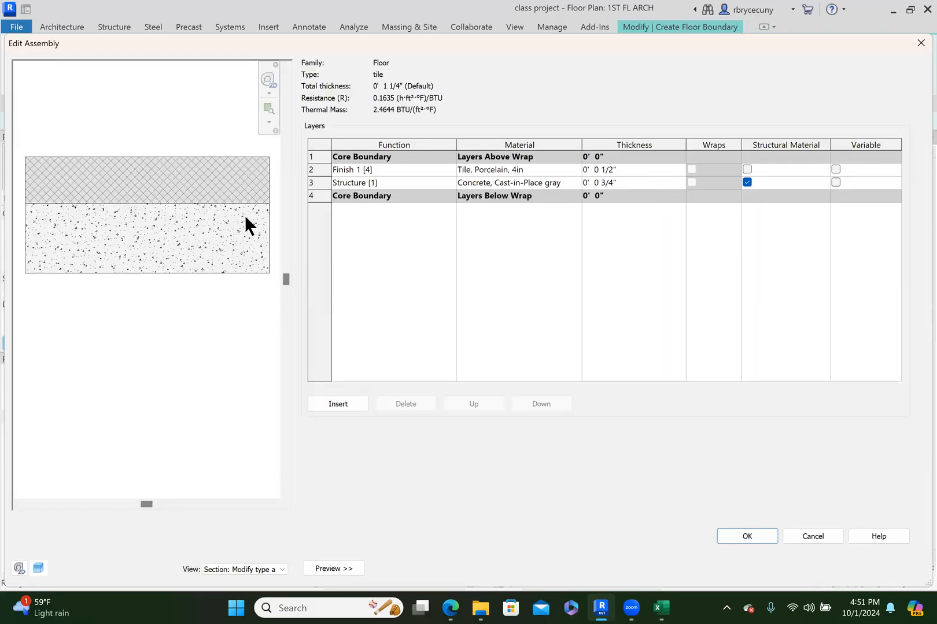
left_click(245, 569)
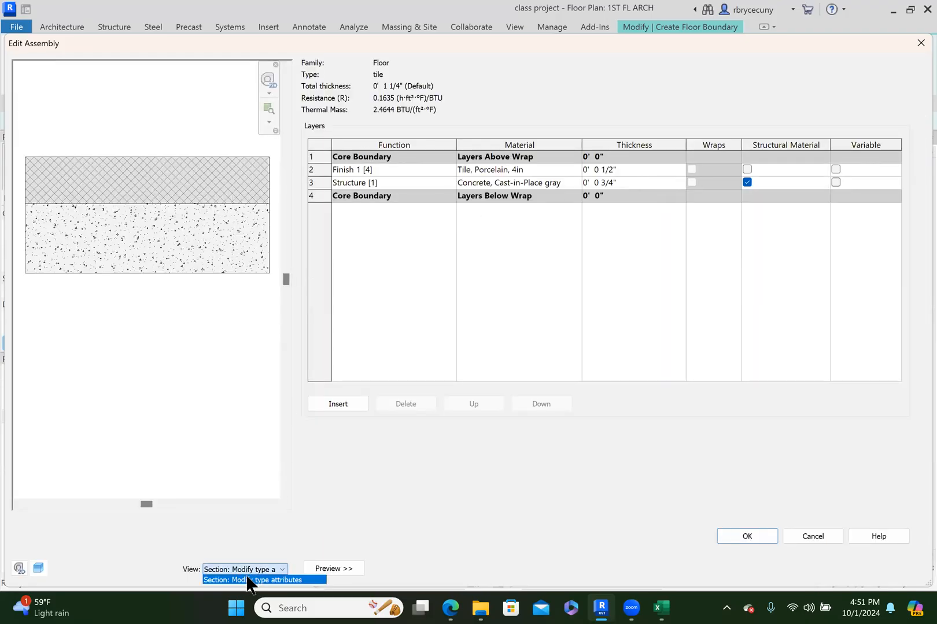
left_click(248, 580)
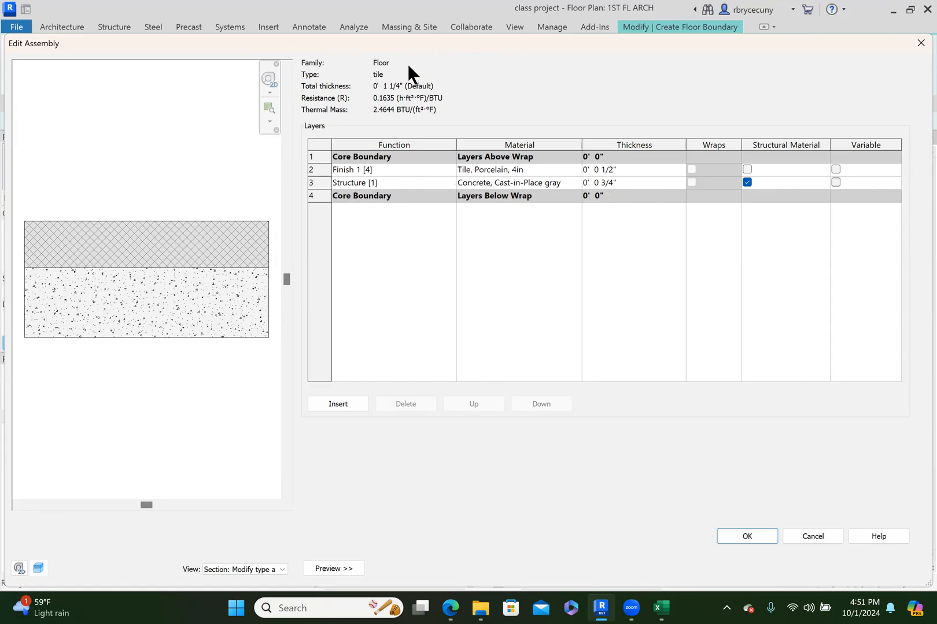
left_click(752, 537)
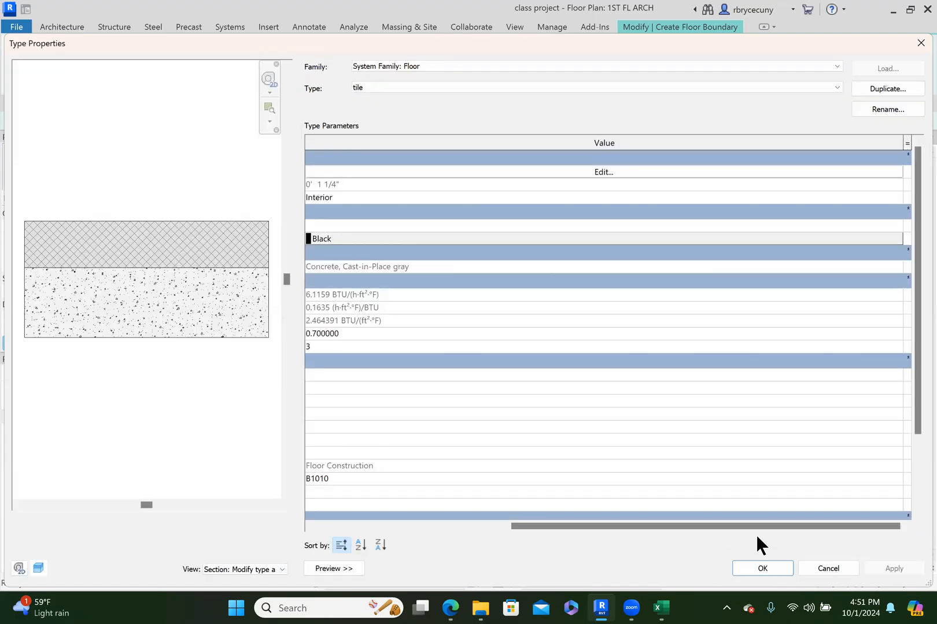
left_click(762, 569)
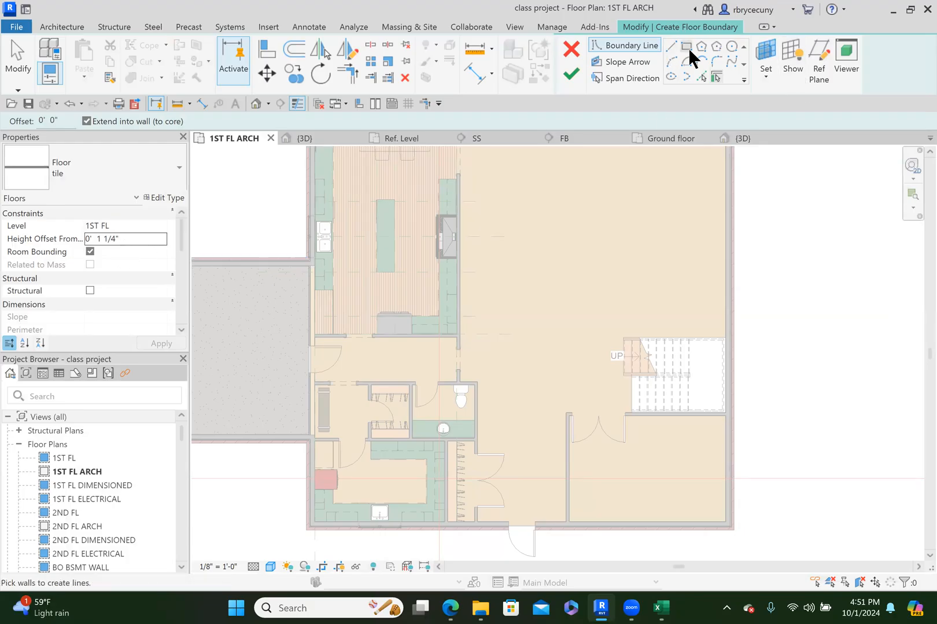
Sketch the first straight tile boundary line along the hallway face of the kitchen wall, from the garage-side corner to the extended wall.
left_click(671, 45)
scroll(320, 345, "up", 5)
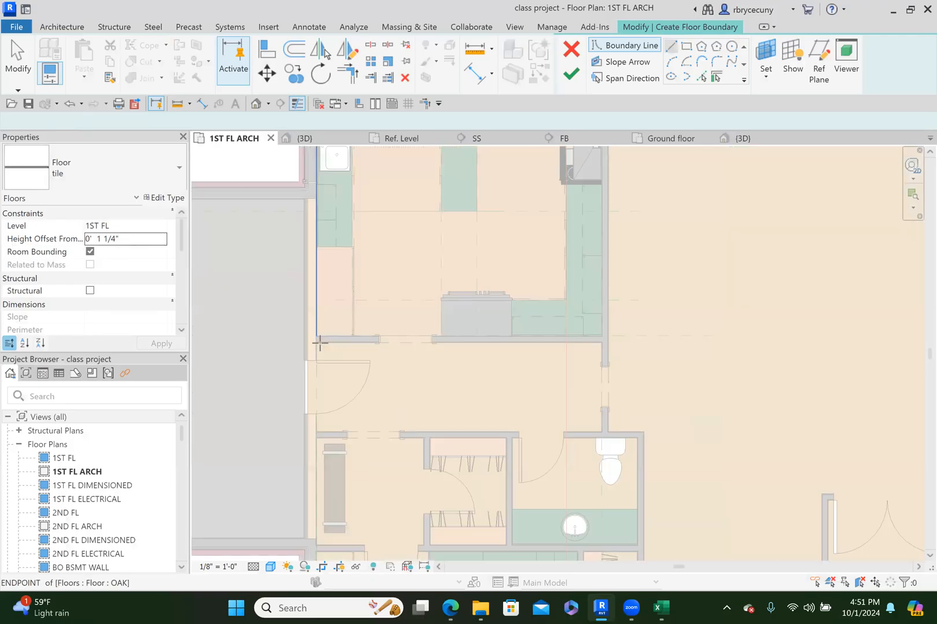
scroll(319, 346, "up", 4)
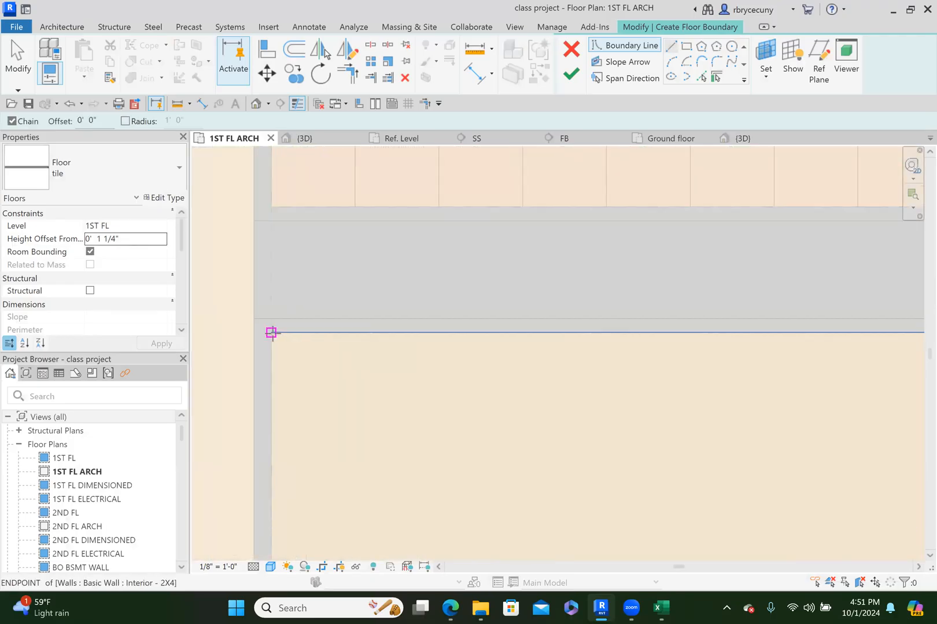
left_click(271, 332)
scroll(271, 332, "down", 5)
middle_click_drag(713, 349, 159, 316)
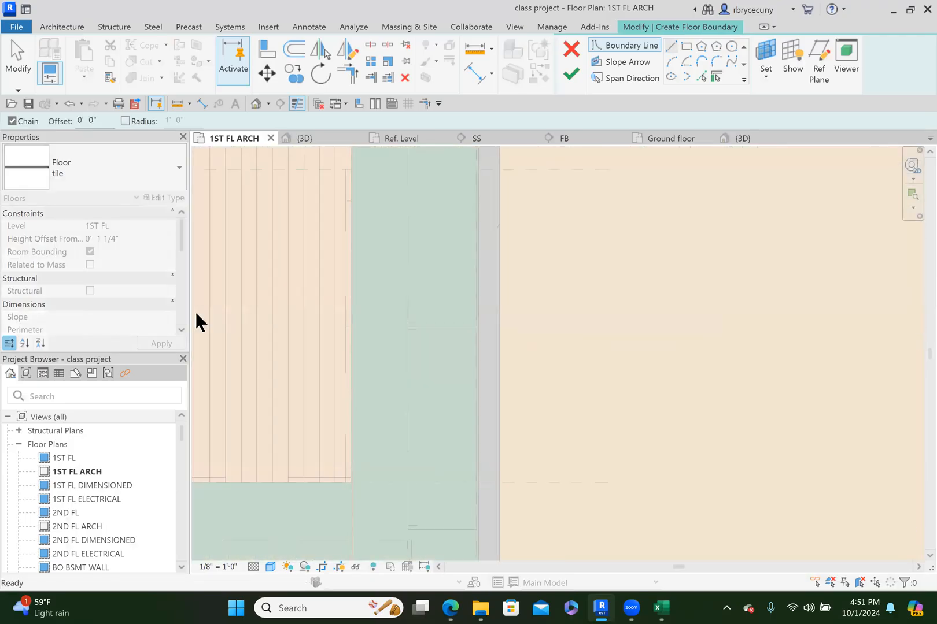
scroll(250, 363, "down", 6)
middle_click_drag(261, 368, 475, 268)
scroll(463, 361, "up", 5)
scroll(510, 383, "up", 5)
left_click(493, 329)
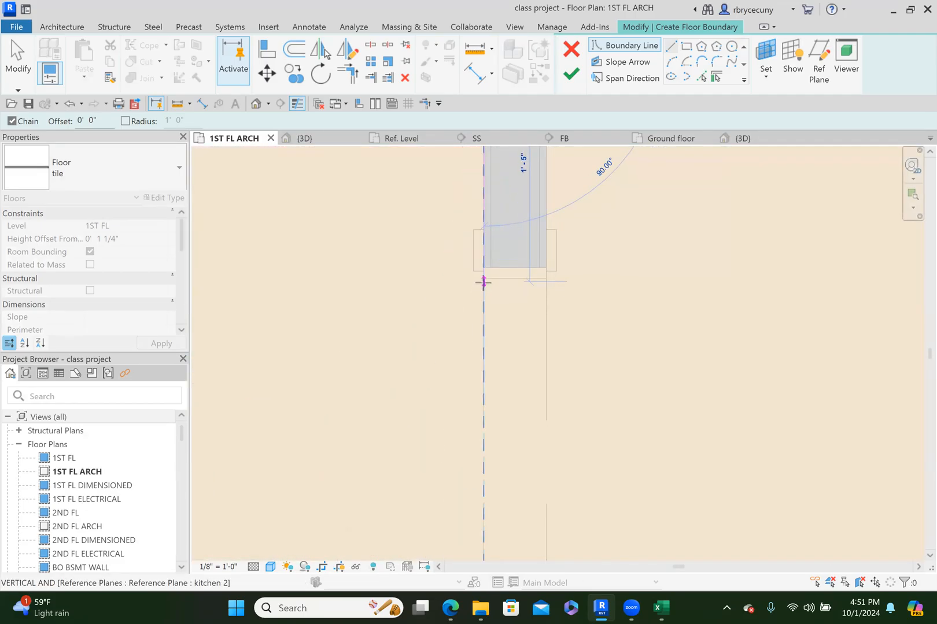
Wrap the tile boundary around the wall stub on the kitchen side of the cased opening, ending on its large-room face.
left_click(483, 278)
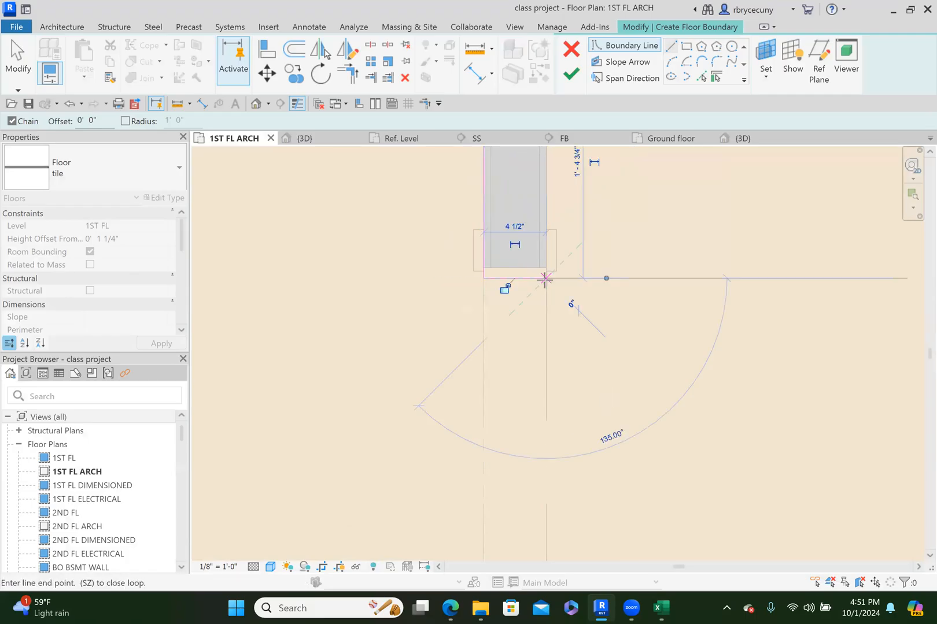
scroll(546, 279, "down", 4)
left_click(545, 199)
scroll(577, 246, "down", 2)
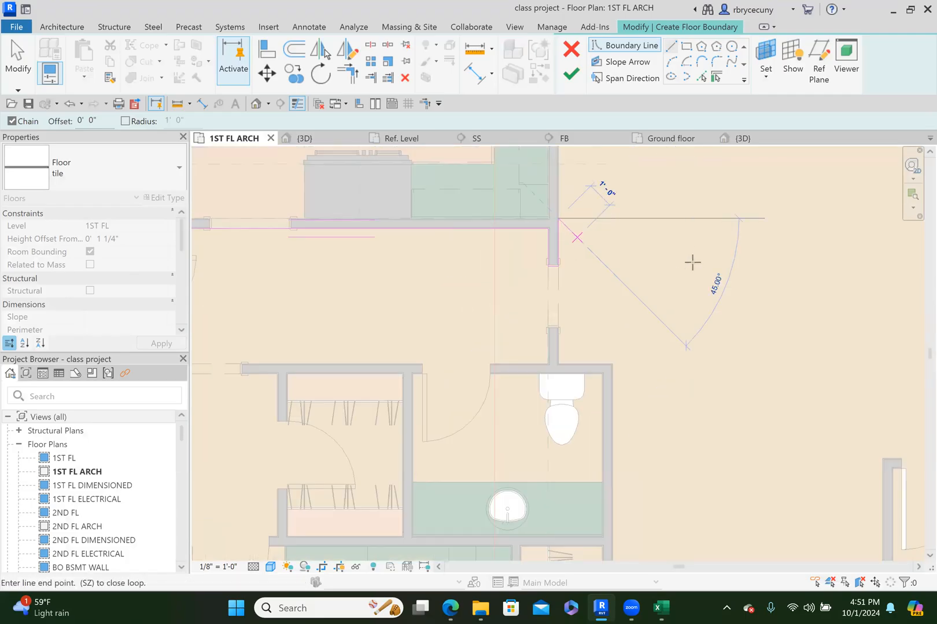
Run the tile boundary across the large room to just before the stairs, down past them, and back to the double-door room's wall line.
middle_click_drag(693, 262, 424, 251)
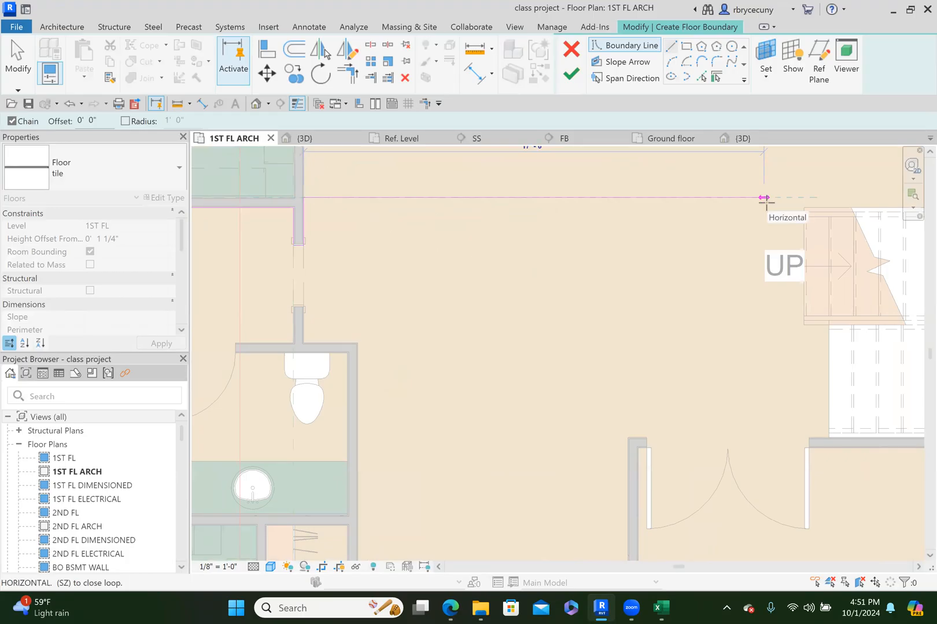
left_click(763, 198)
left_click(764, 332)
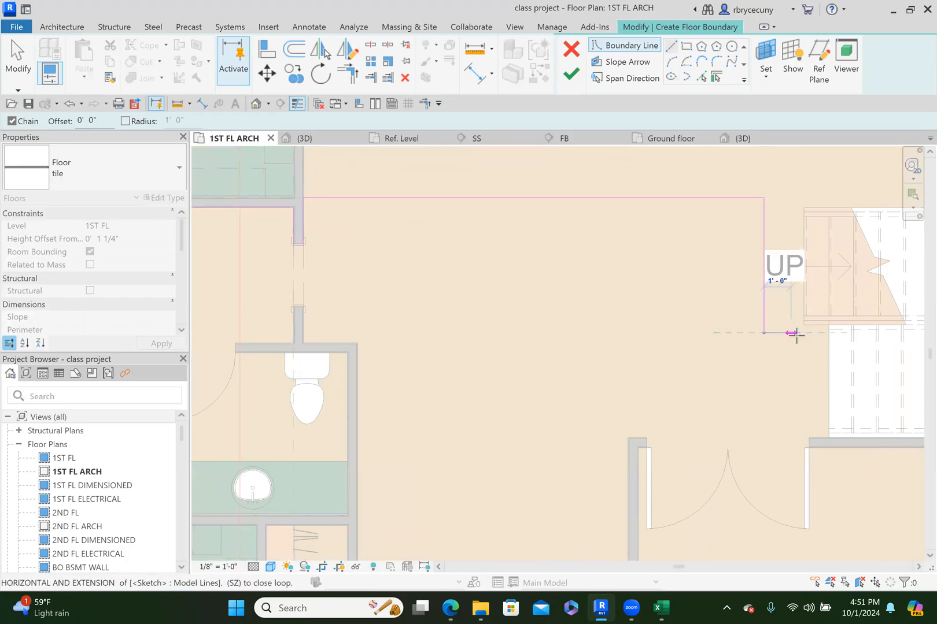
scroll(798, 418, "up", 3)
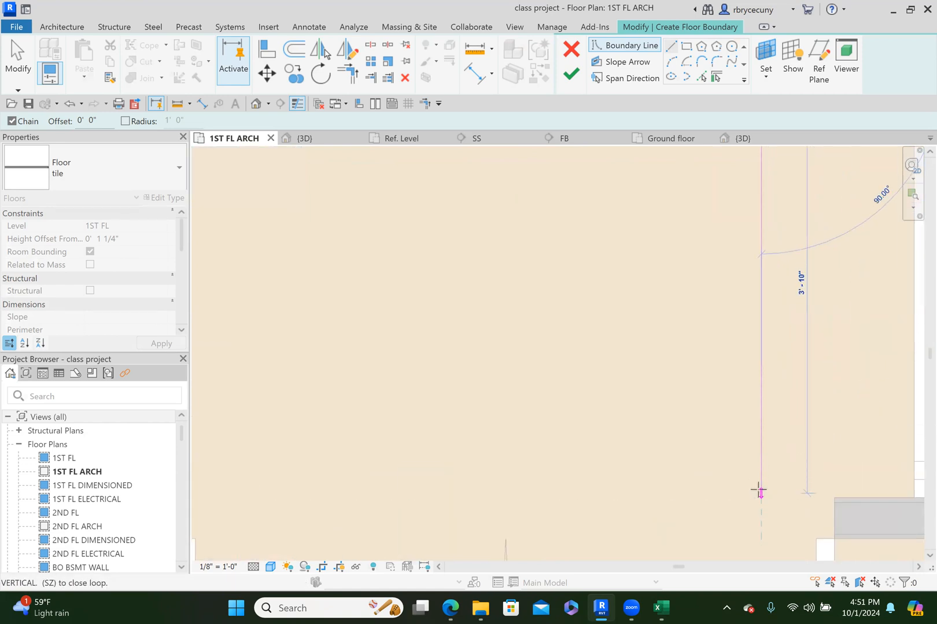
left_click(758, 495)
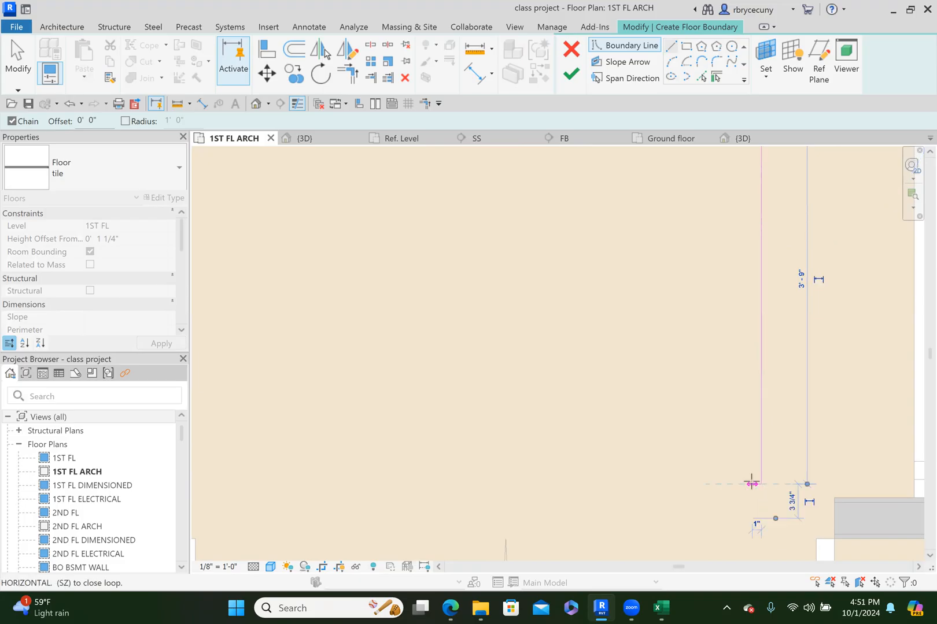
scroll(752, 485, "down", 2)
left_click(472, 476)
Continue the tile boundary down the double-door room's entry-side wall and along the front wall past the entry door to the coat closet.
scroll(472, 476, "down", 2)
middle_click_drag(472, 476, 485, 218)
scroll(485, 504, "up", 5)
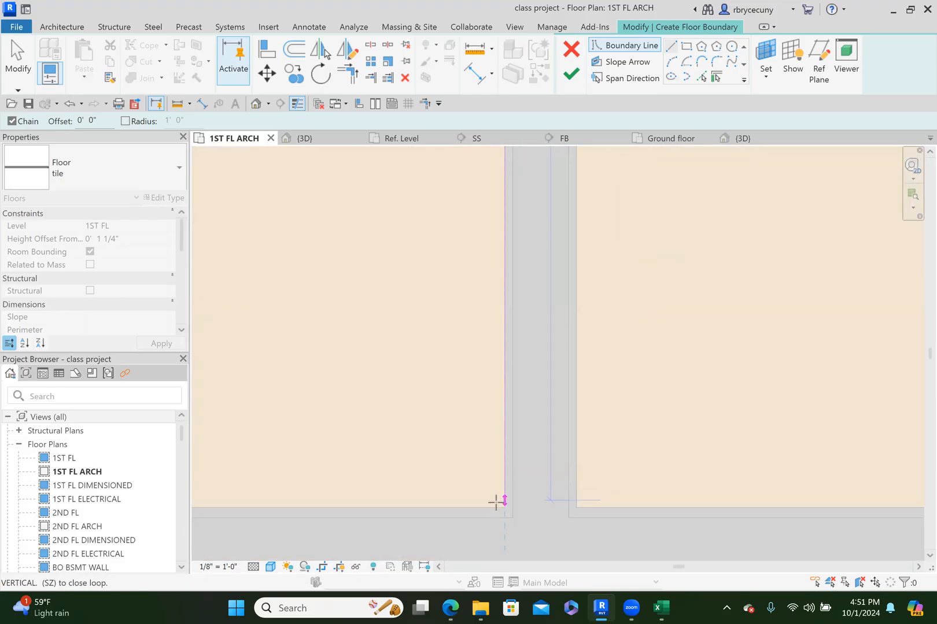
left_click(503, 507)
scroll(502, 507, "down", 4)
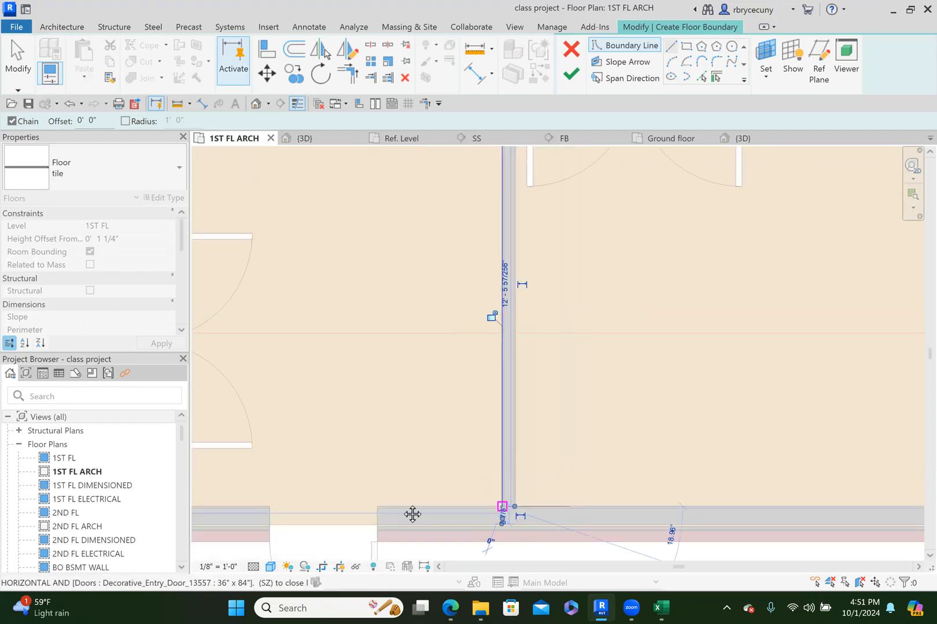
middle_click_drag(395, 506, 642, 483)
left_click(444, 483)
Wrap the tile boundary around the coat closet's front wall stub and along the front wall to the closet's back corner.
scroll(444, 482, "up", 3)
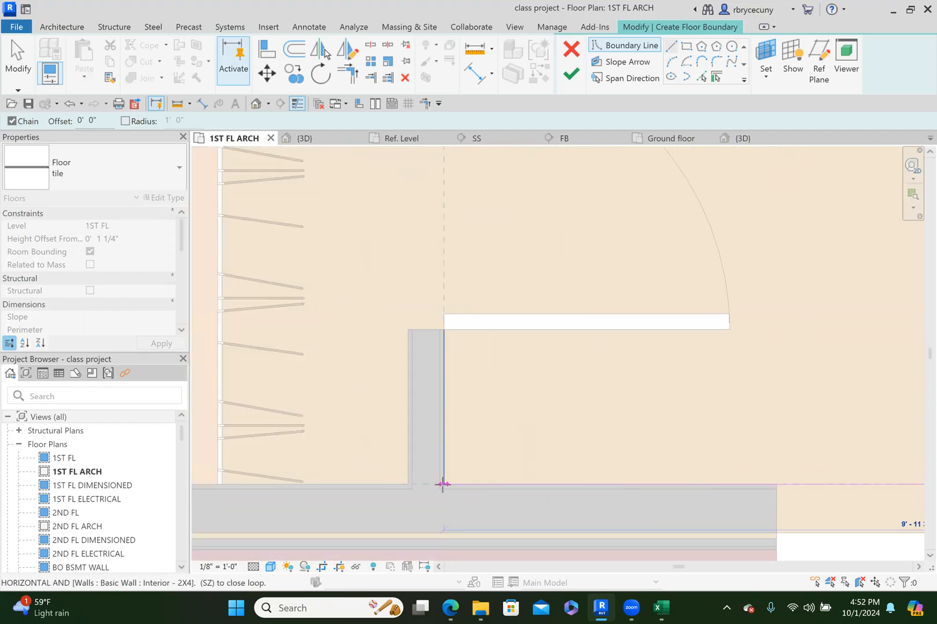
left_click(444, 329)
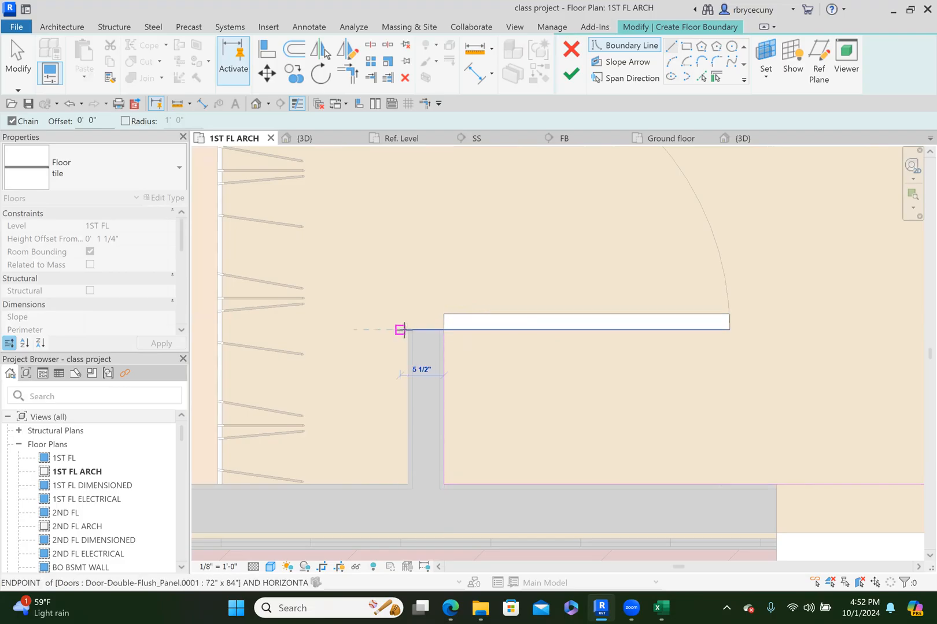
left_click(408, 330)
left_click(408, 484)
middle_click_drag(240, 497, 541, 458)
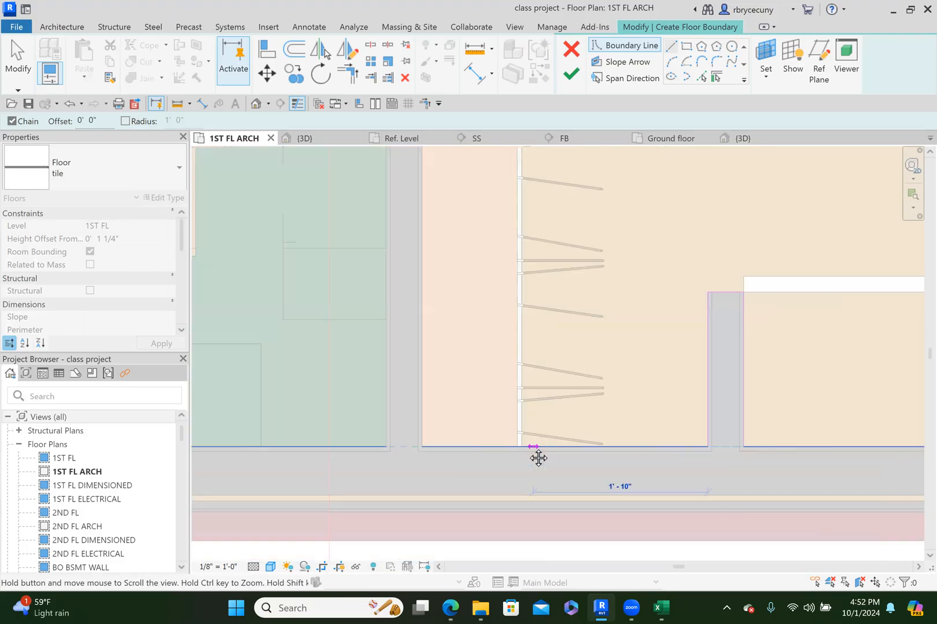
scroll(464, 438, "up", 2)
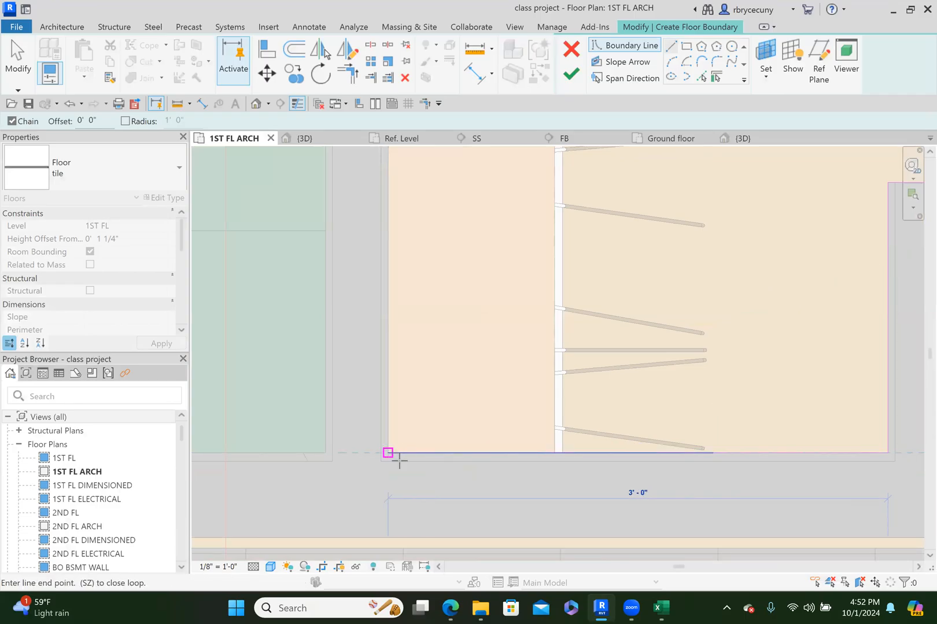
left_click(398, 459)
Trace the coat closet's back and bathroom-side walls with the tile boundary, wrapping around the second wall stub at the double doors.
scroll(398, 459, "down", 4)
middle_click_drag(431, 190, 358, 458)
scroll(330, 348, "up", 2)
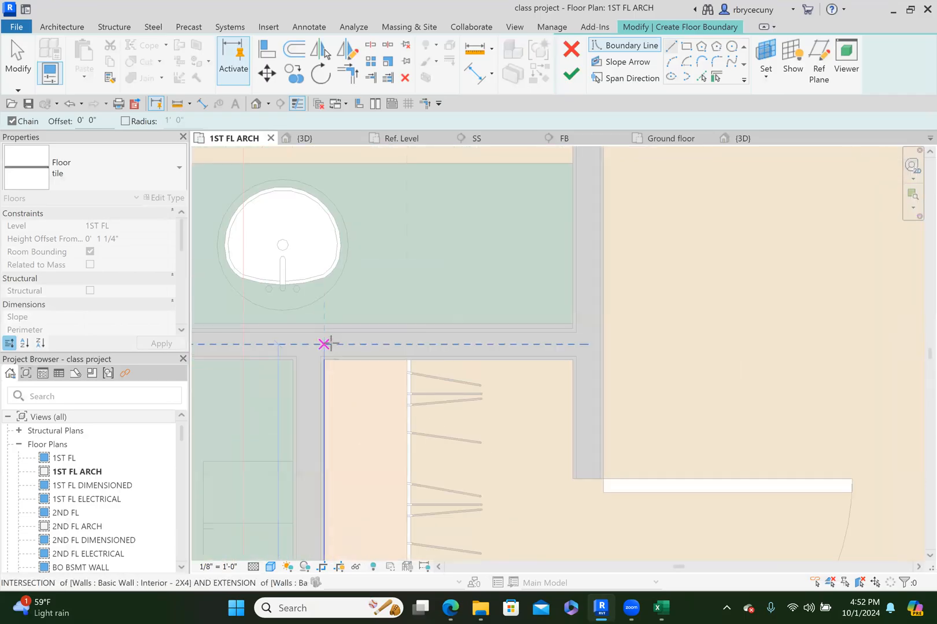
scroll(324, 345, "up", 4)
left_click(300, 419)
scroll(300, 420, "down", 2)
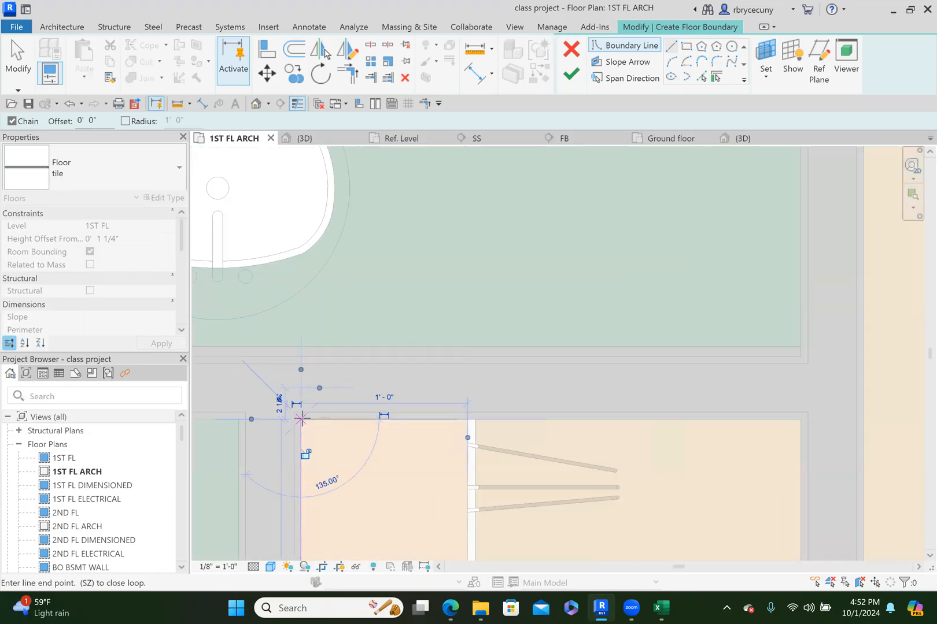
left_click(801, 419)
middle_click_drag(797, 422, 703, 179)
left_click(706, 416)
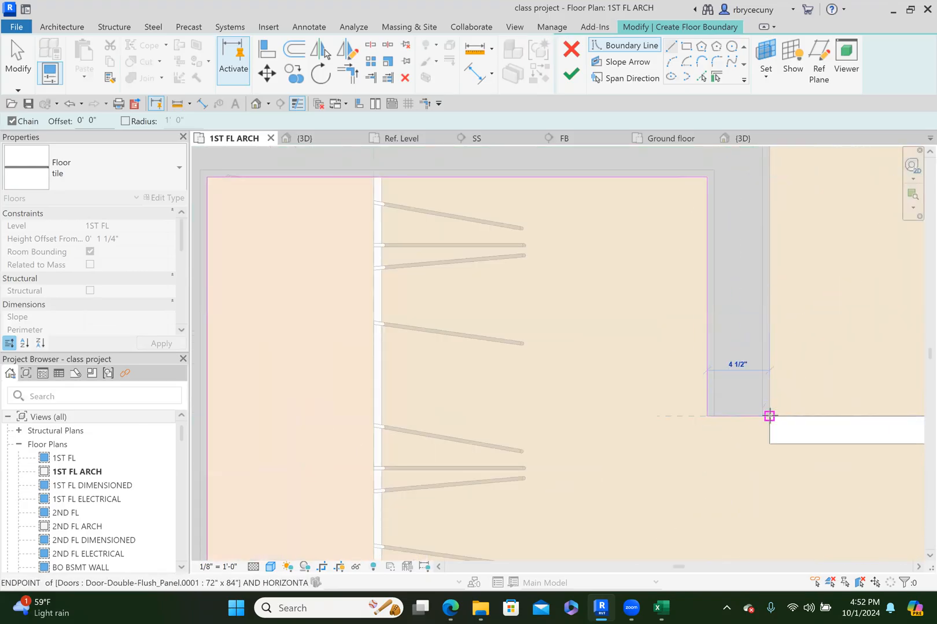
left_click(769, 415)
Extend the tile boundary up the bathroom's outer wall and across its corner to the extended hallway wall.
scroll(775, 414, "down", 5)
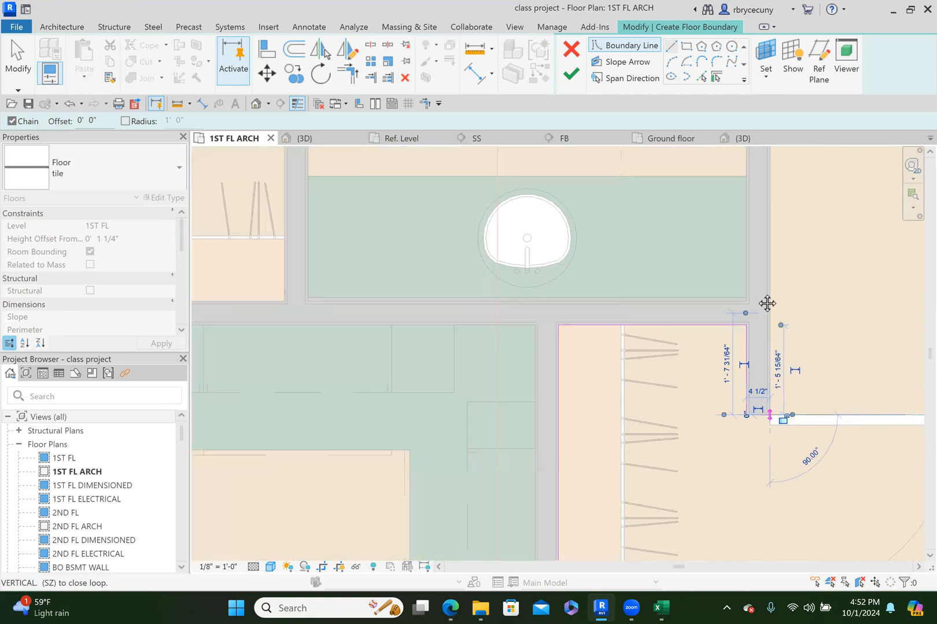
scroll(741, 217, "up", 5)
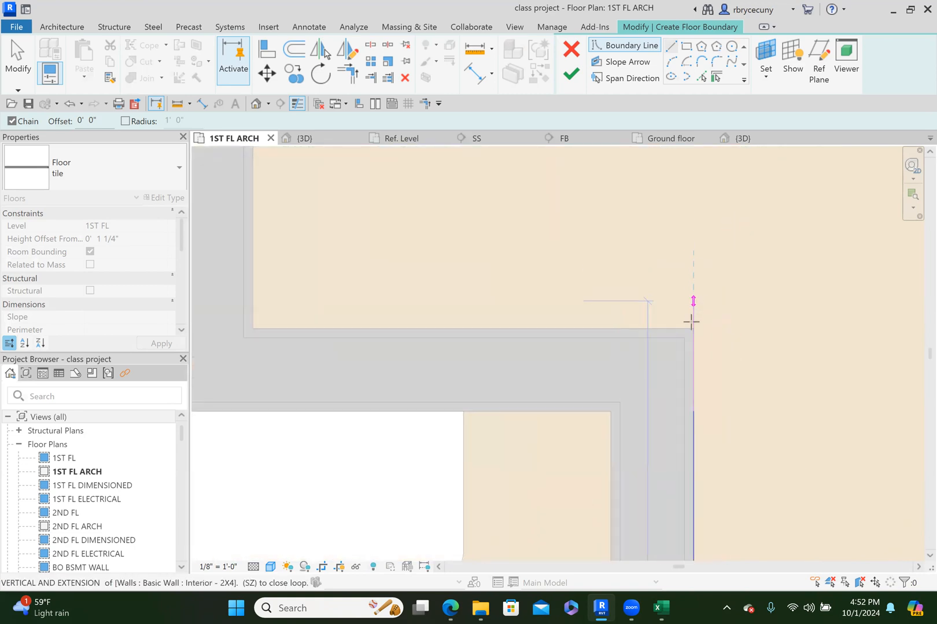
left_click(276, 330)
left_click(253, 329)
Wrap the tile boundary around the wall stub on the bathroom side of the cased opening to the inside hallway corner.
middle_click_drag(288, 304, 545, 535)
left_click(446, 266)
left_click(427, 267)
middle_click_drag(448, 405, 539, 7)
middle_click_drag(533, 162, 531, 270)
left_click(513, 242)
scroll(509, 220, "down", 3)
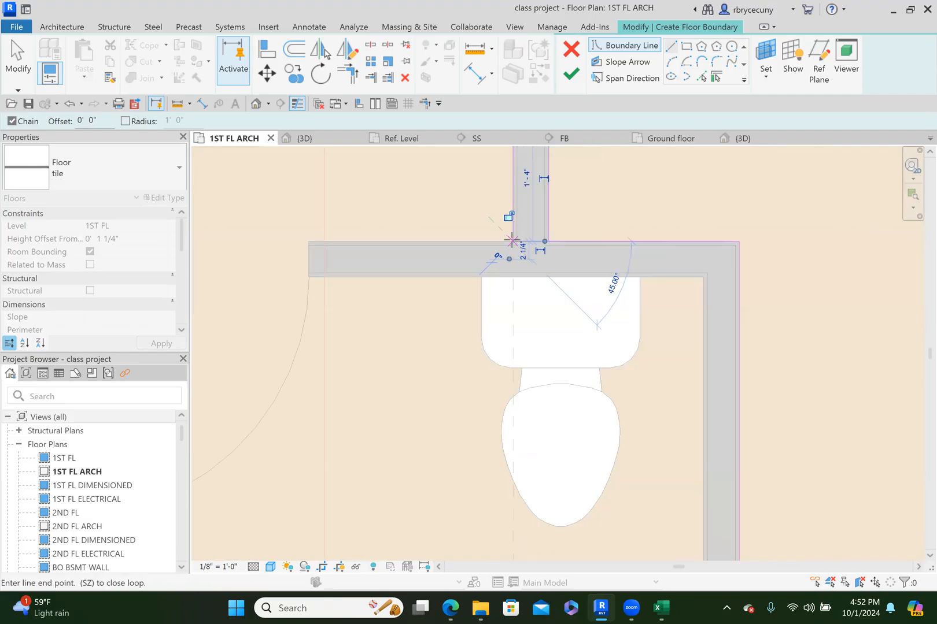
Take the tile boundary along the bathroom's hallway wall, around its end at the door, and inside to the corner behind the toilet.
scroll(411, 226, "up", 4)
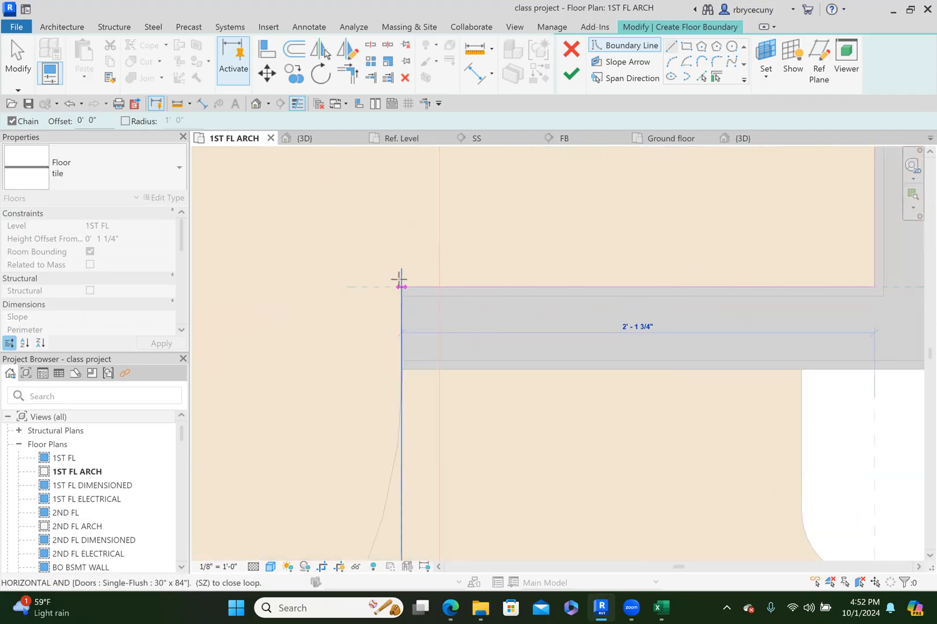
left_click(401, 369)
middle_click_drag(686, 416, 428, 296)
middle_click_drag(889, 314, 513, 325)
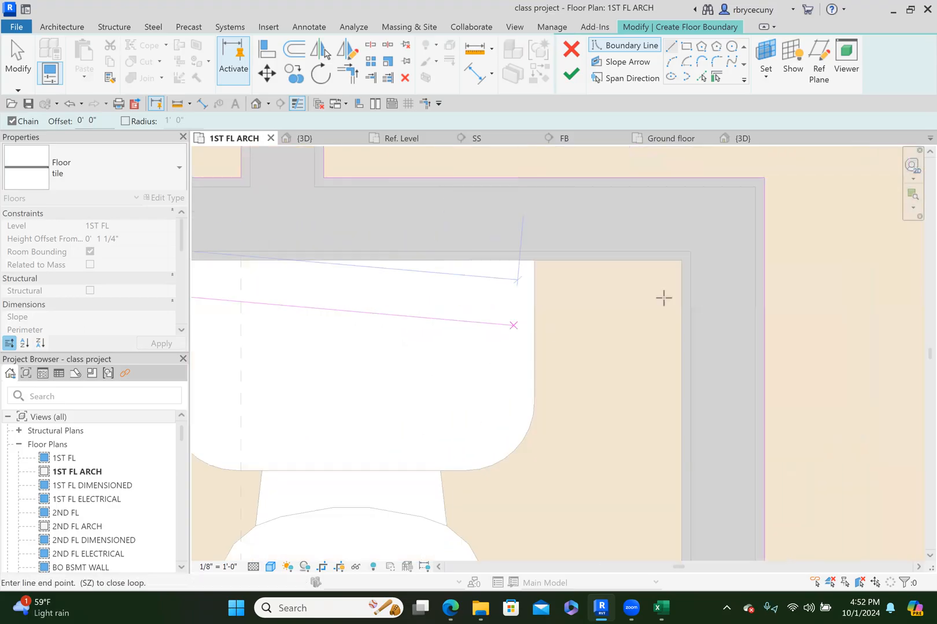
left_click(680, 262)
Trace the bathroom's outer side wall and the wall behind the sink counter with the tile boundary to the opposite corner.
scroll(665, 337, "down", 2)
middle_click_drag(649, 405, 758, 50)
middle_click_drag(787, 405, 758, 202)
scroll(727, 396, "up", 2)
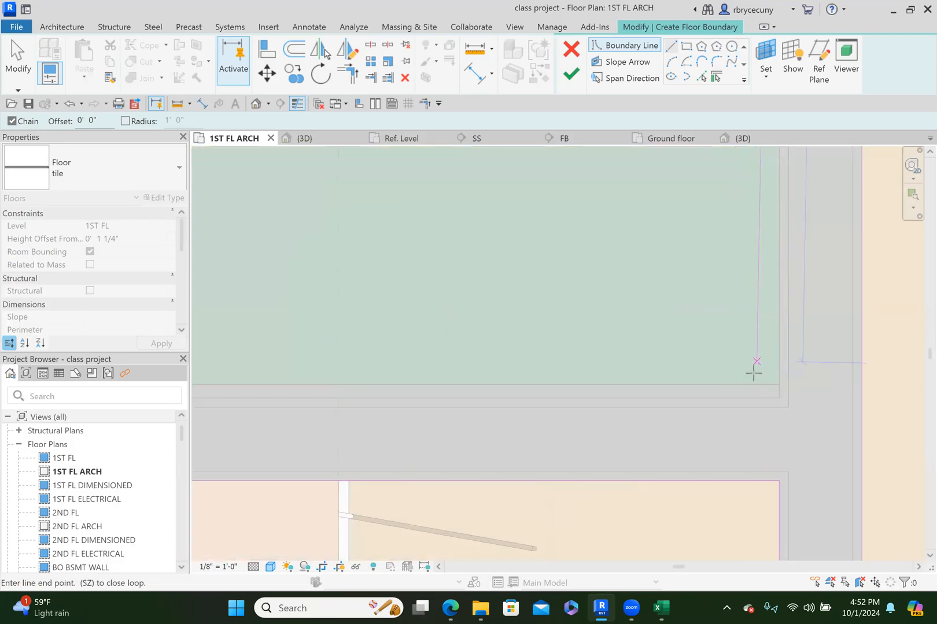
left_click(777, 397)
scroll(774, 398, "down", 3)
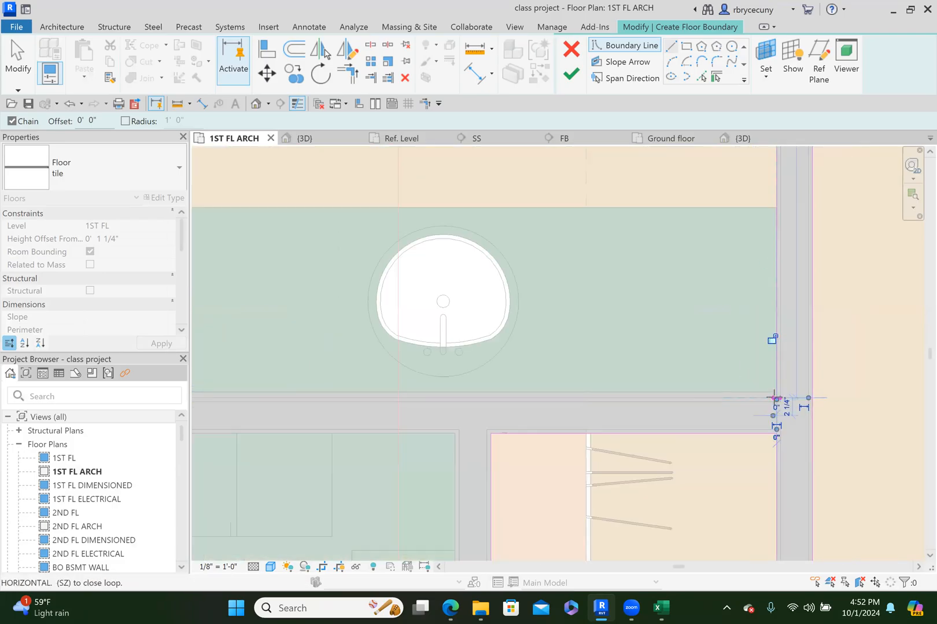
scroll(391, 396, "up", 3)
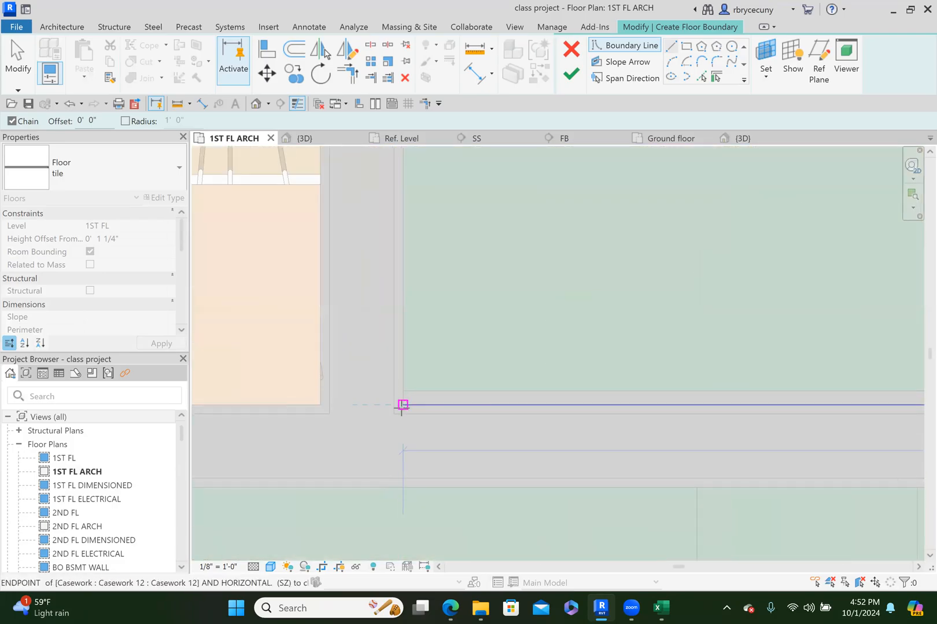
left_click(403, 405)
Run the tile boundary up the bathroom's closet-side wall and around the wall end at the door to the hallway face.
scroll(403, 405, "down", 4)
scroll(399, 278, "up", 5)
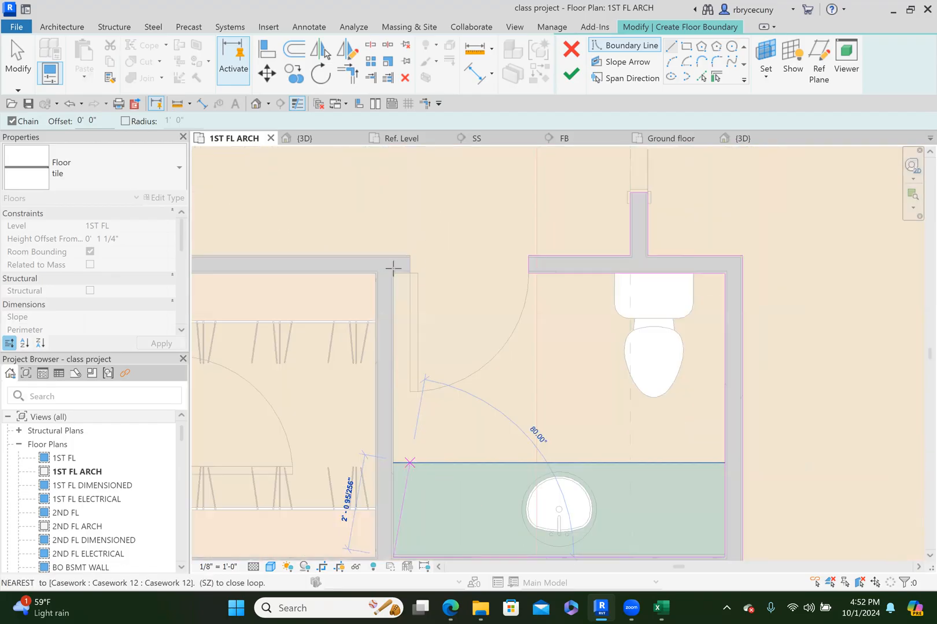
scroll(408, 270, "up", 3)
left_click(350, 281)
left_click(422, 259)
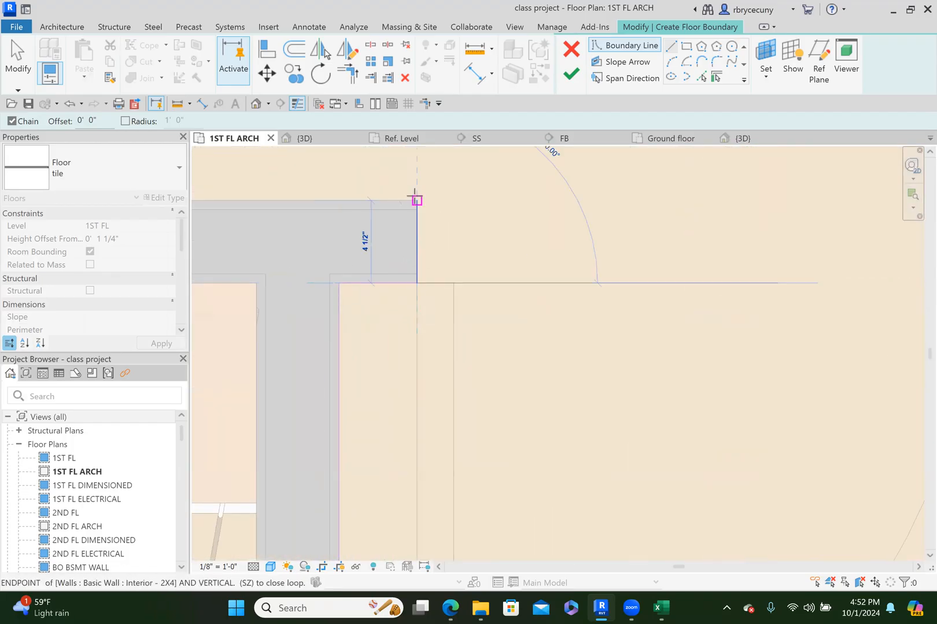
left_click(458, 255)
Continue the tile boundary along the hallway wall, around its end at the bench room's opening, and back to the closet wall.
scroll(458, 259, "down", 2)
middle_click_drag(206, 232, 430, 215)
scroll(296, 221, "up", 1)
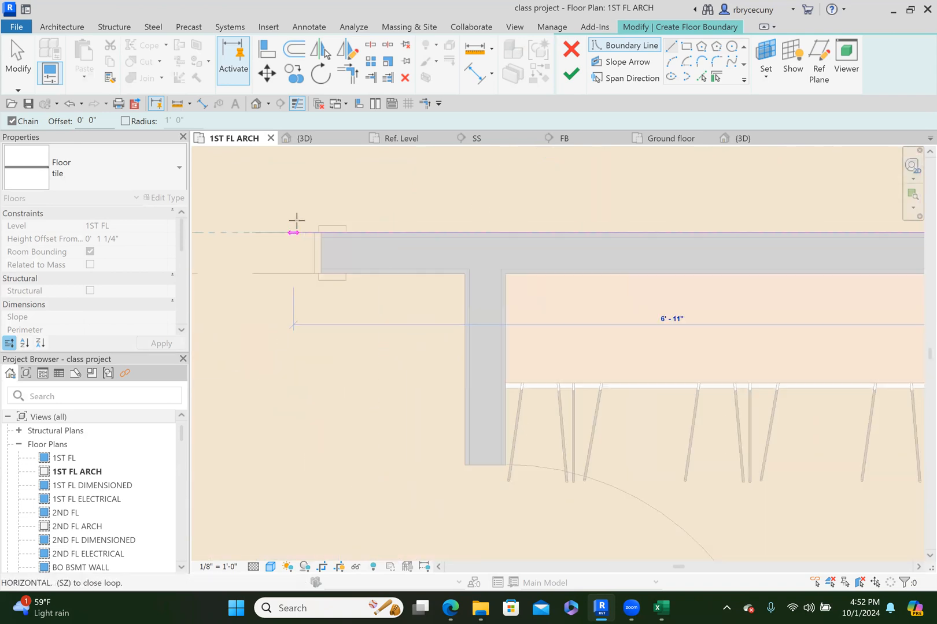
scroll(296, 221, "up", 2)
left_click(339, 241)
left_click(580, 311)
Wrap the tile boundary around the stub wall beside the closet door and up its inner face to the closet corner.
scroll(541, 347, "down", 2)
middle_click_drag(541, 346, 549, 93)
scroll(579, 252, "up", 3)
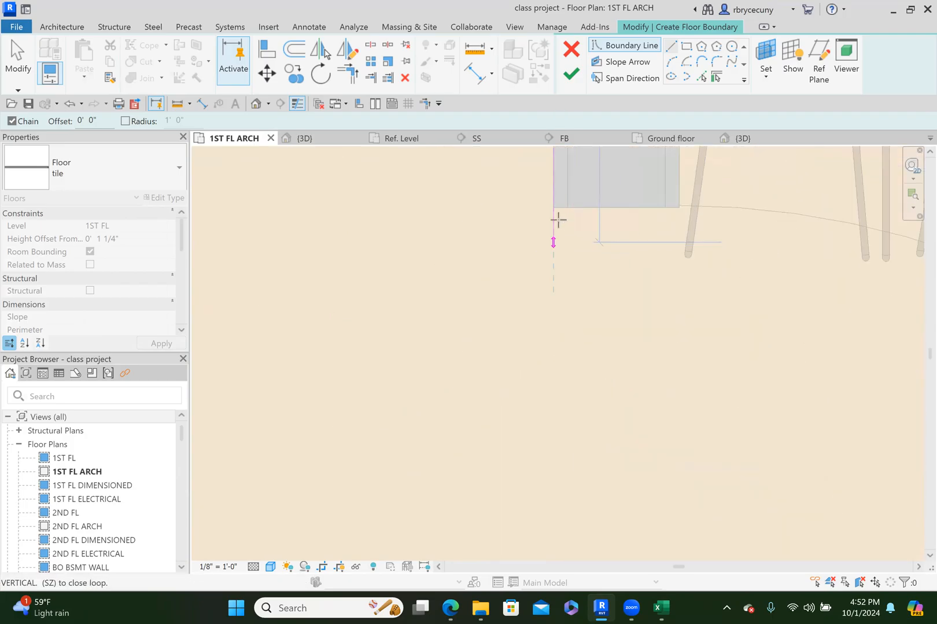
left_click(679, 206)
middle_click_drag(624, 261, 240, 554)
scroll(260, 445, "down", 1)
scroll(260, 252, "down", 1)
middle_click_drag(271, 188, 298, 354)
scroll(287, 311, "up", 2)
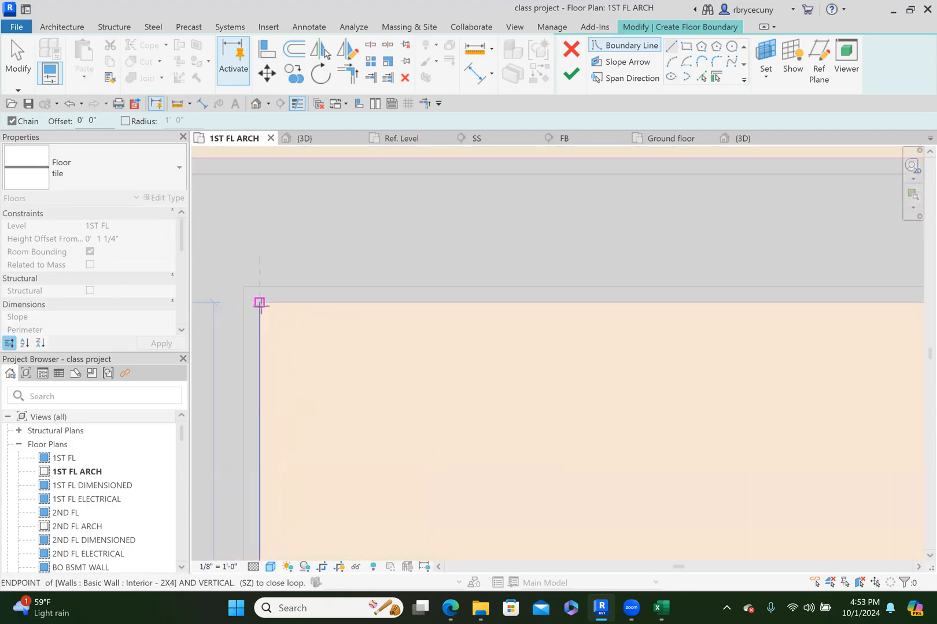
left_click(259, 305)
Trace the walk-in closet's hallway-side wall and the wall shared with the bathroom with the tile boundary to the opposite corner.
scroll(259, 306, "down", 3)
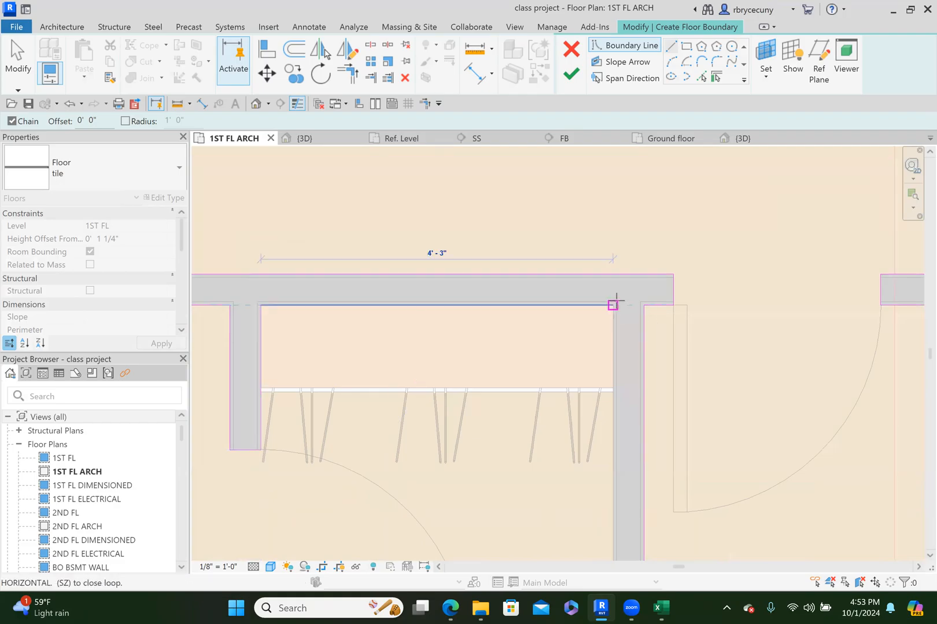
scroll(612, 305, "up", 3)
left_click(602, 317)
scroll(602, 317, "down", 4)
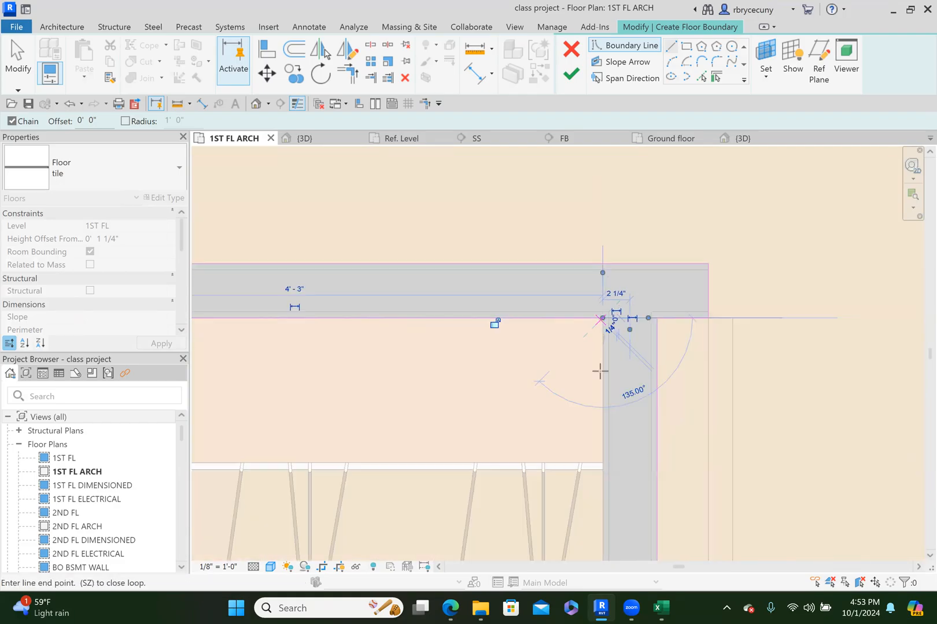
middle_click_drag(613, 397, 627, 105)
middle_click_drag(605, 489, 613, 344)
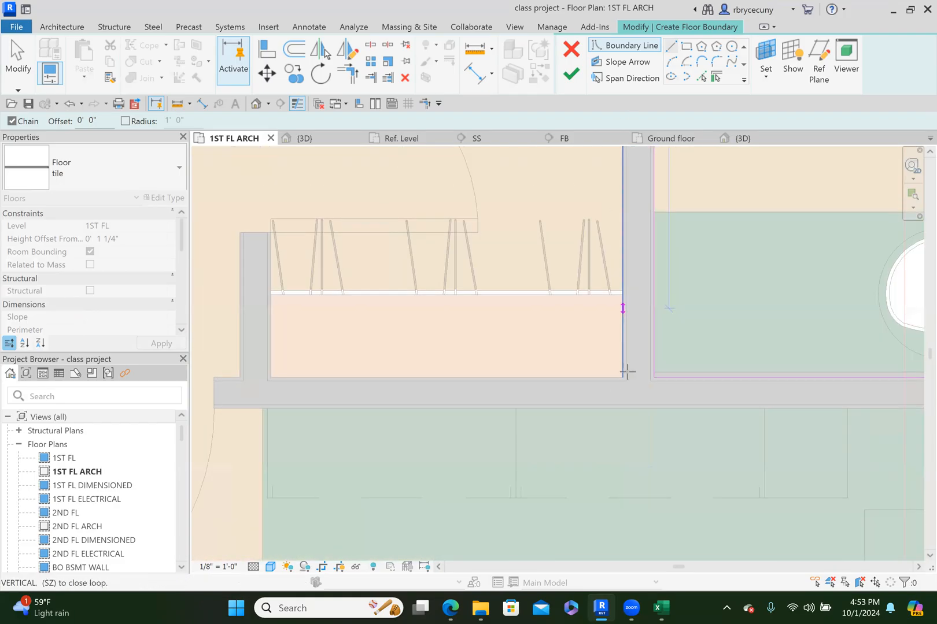
scroll(626, 372, "up", 3)
left_click(630, 414)
scroll(630, 415, "down", 3)
Run the tile boundary along the closet's far wall, around the second stub wall, and around the wall end at the utility room door.
middle_click_drag(472, 425, 808, 425)
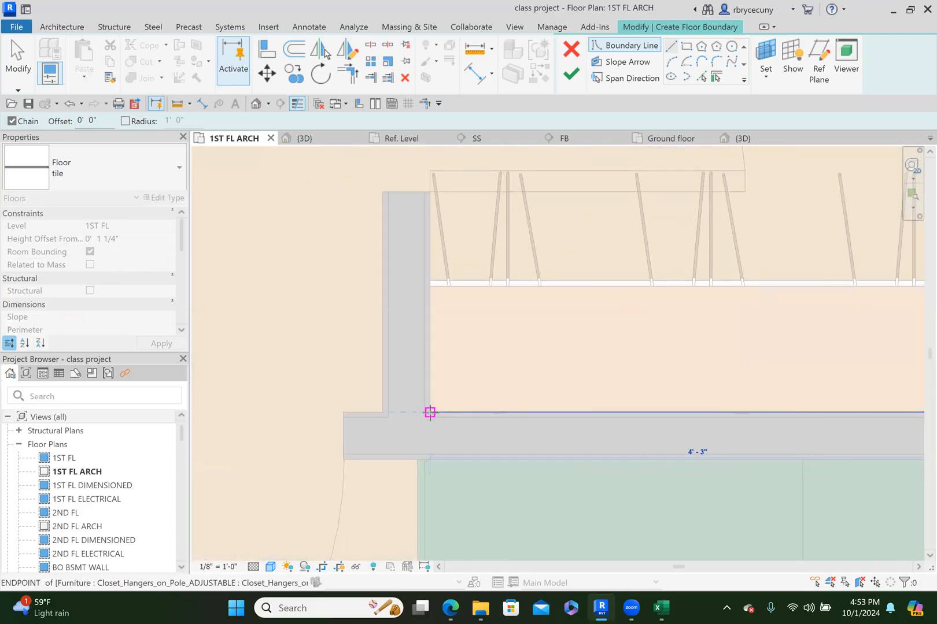
left_click(429, 204)
left_click(384, 191)
left_click(383, 192)
left_click(383, 412)
left_click(343, 412)
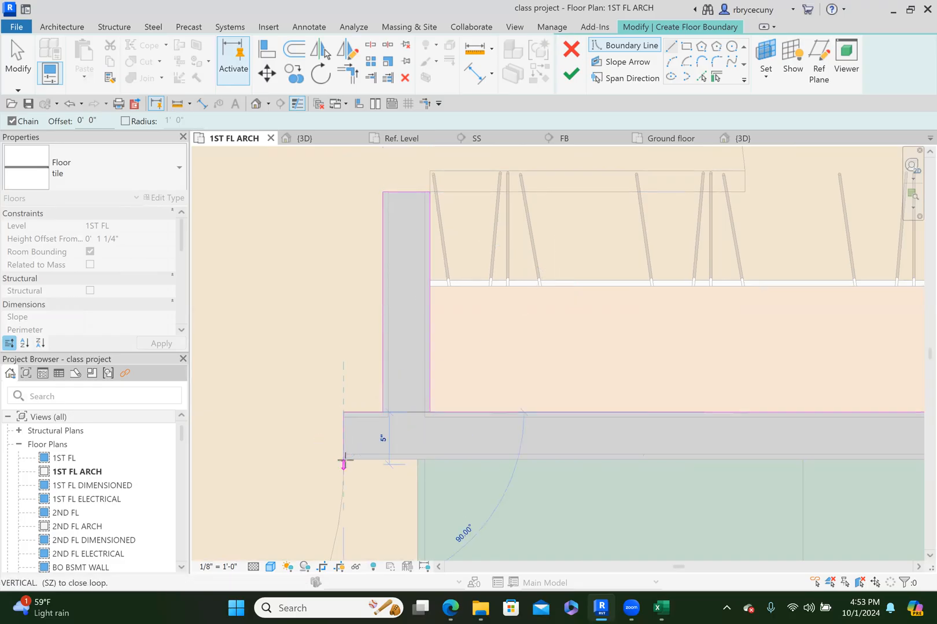
left_click(343, 459)
Trace the utility room's cabinet wall, coat closet wall and exterior sink wall with the tile boundary to the outer corner.
scroll(343, 459, "down", 3)
middle_click_drag(657, 475, 522, 379)
scroll(715, 371, "up", 6)
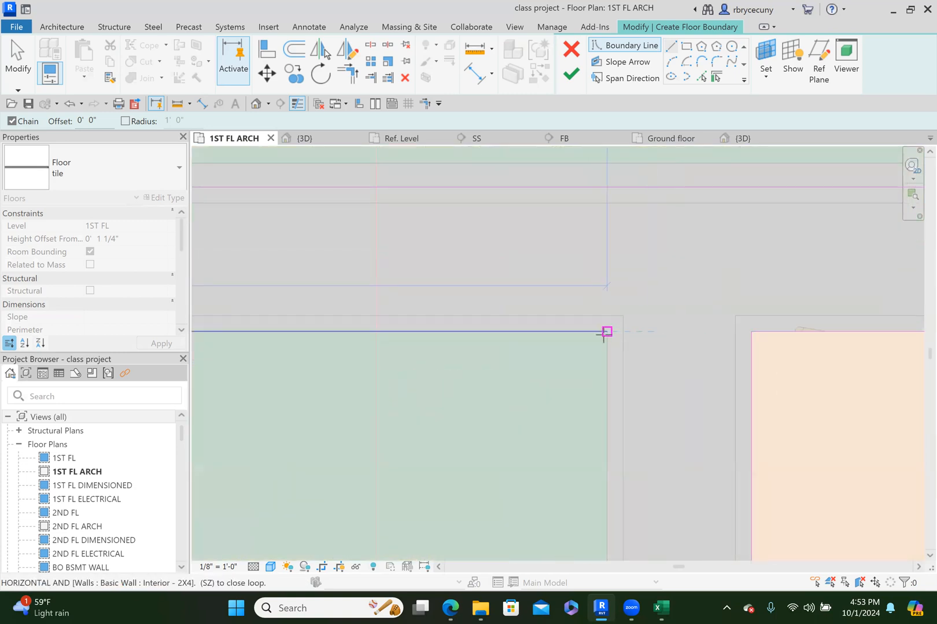
left_click(604, 334)
scroll(579, 333, "down", 4)
scroll(630, 251, "up", 3)
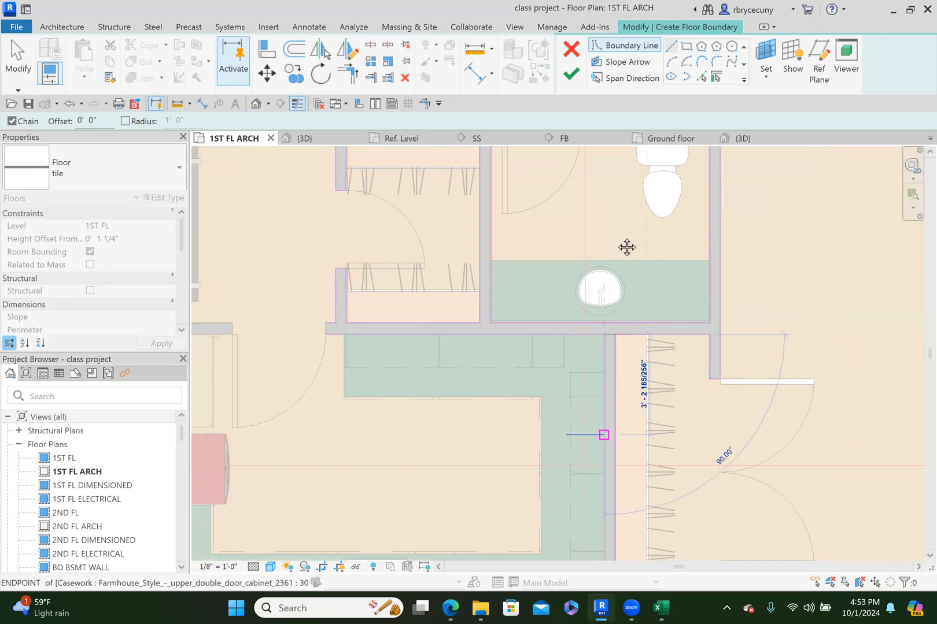
scroll(617, 309, "up", 4)
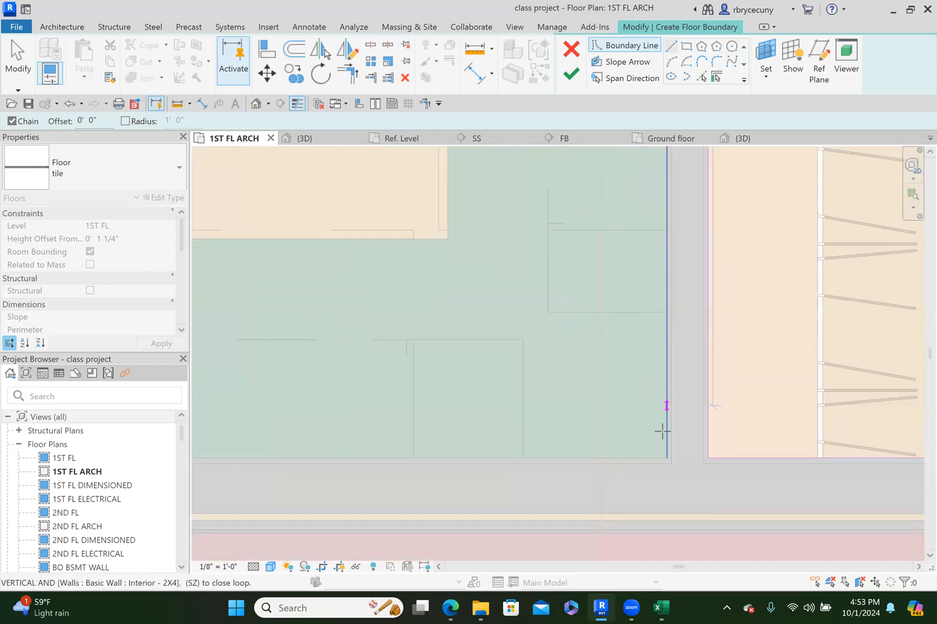
left_click(664, 457)
scroll(665, 456, "down", 3)
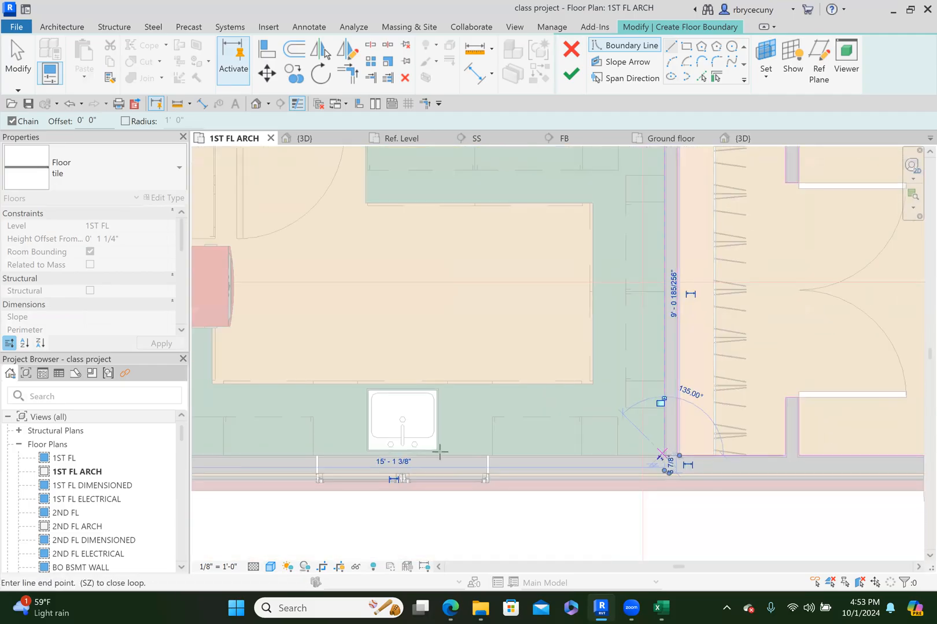
scroll(411, 455, "down", 2)
scroll(412, 454, "up", 6)
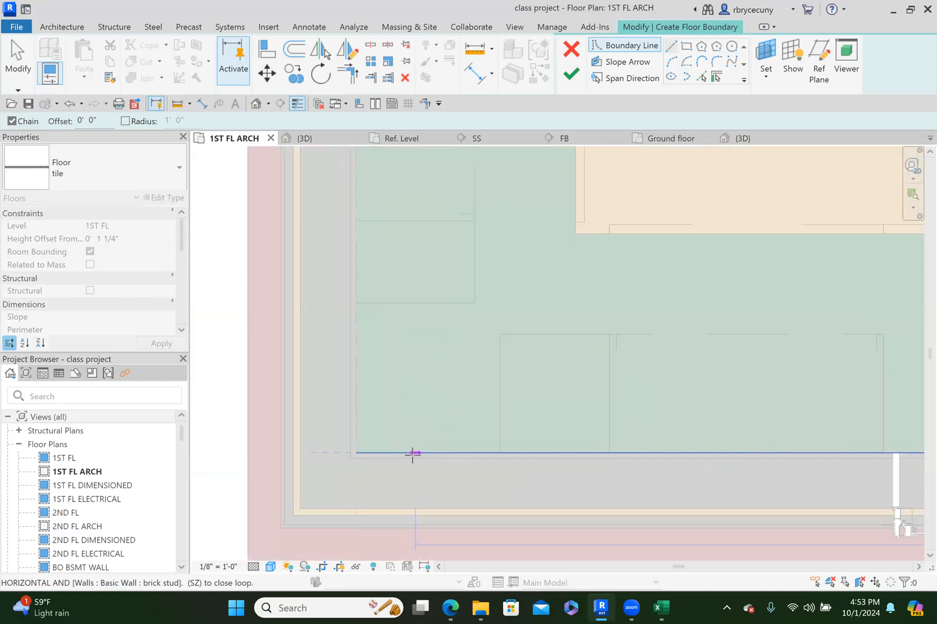
left_click(357, 453)
Continue the tile boundary up the utility room's exterior side wall and around the short wall by the door to the bench room corner.
scroll(357, 453, "down", 2)
middle_click_drag(394, 260, 382, 549)
middle_click_drag(326, 202, 295, 378)
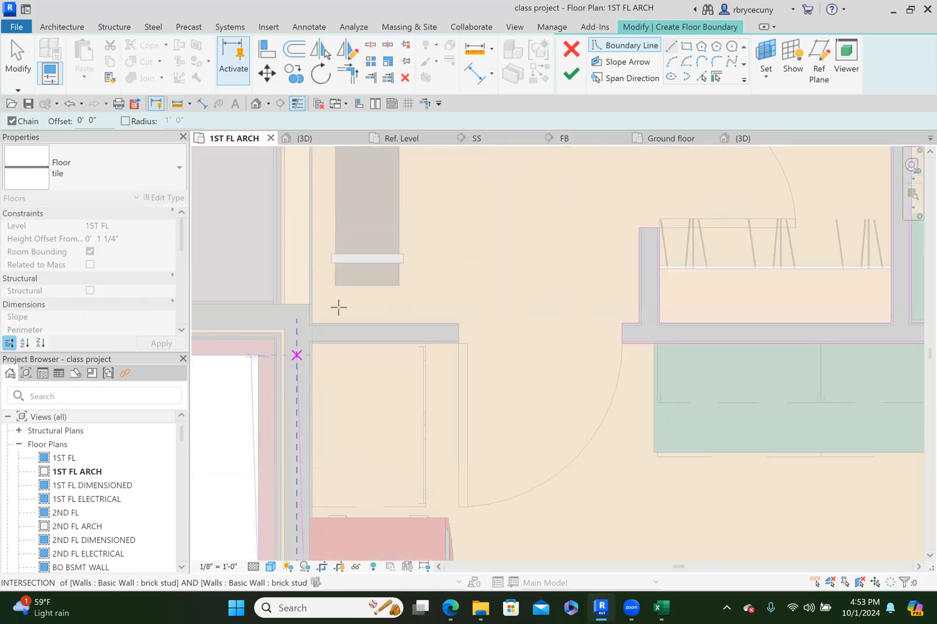
scroll(337, 308, "up", 2)
scroll(304, 380, "up", 2)
left_click(268, 381)
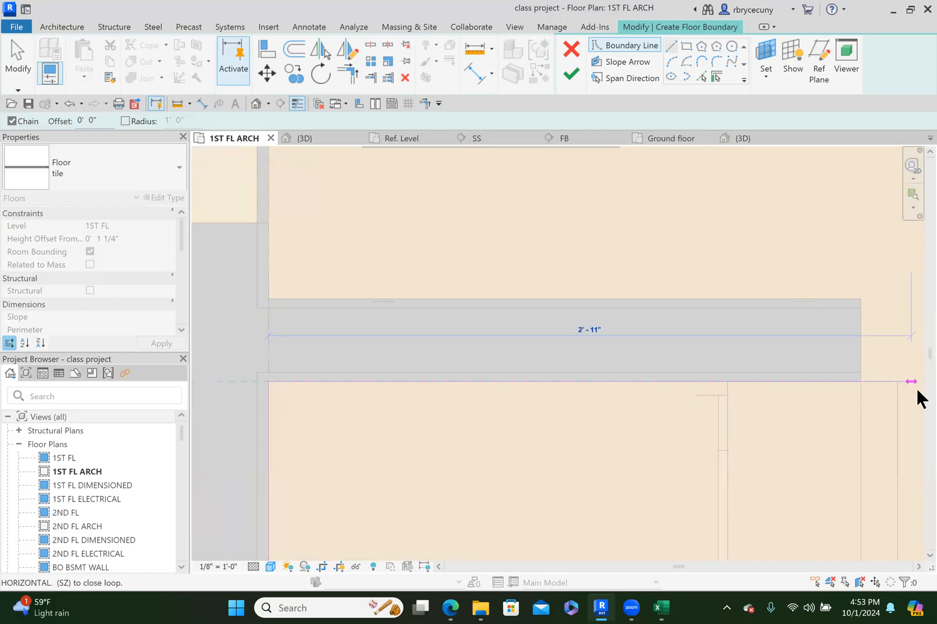
left_click(861, 382)
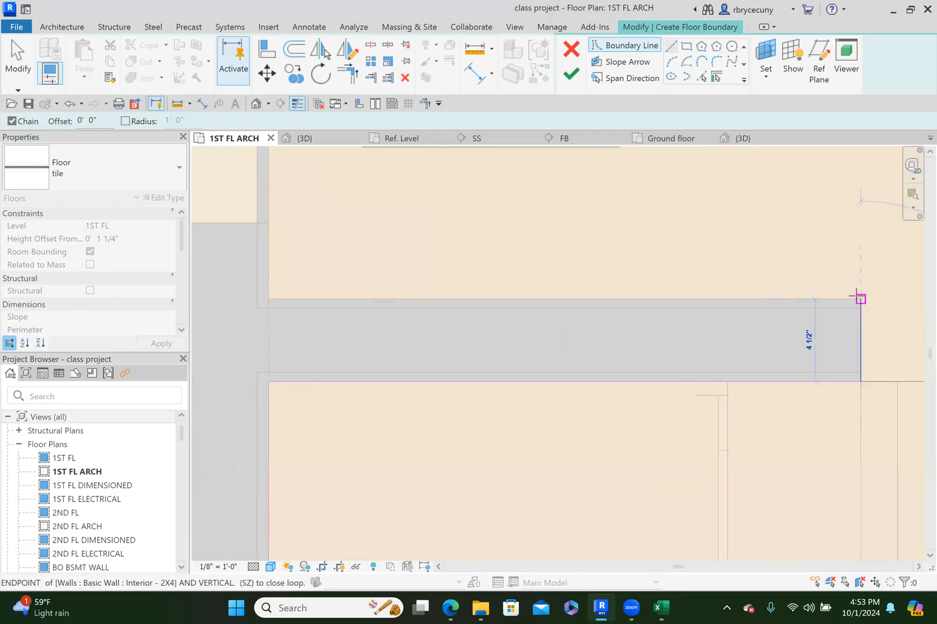
left_click(299, 316)
Run the tile boundary up the bench room's exterior wall and around the wall stub at the cased opening to the entry hall corner.
scroll(314, 376, "down", 4)
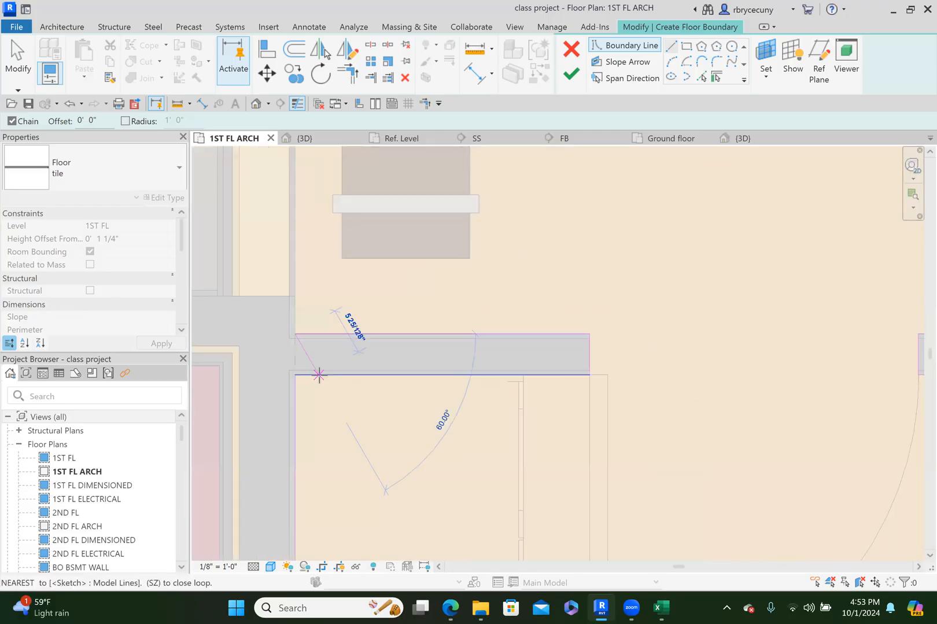
scroll(302, 243, "up", 5)
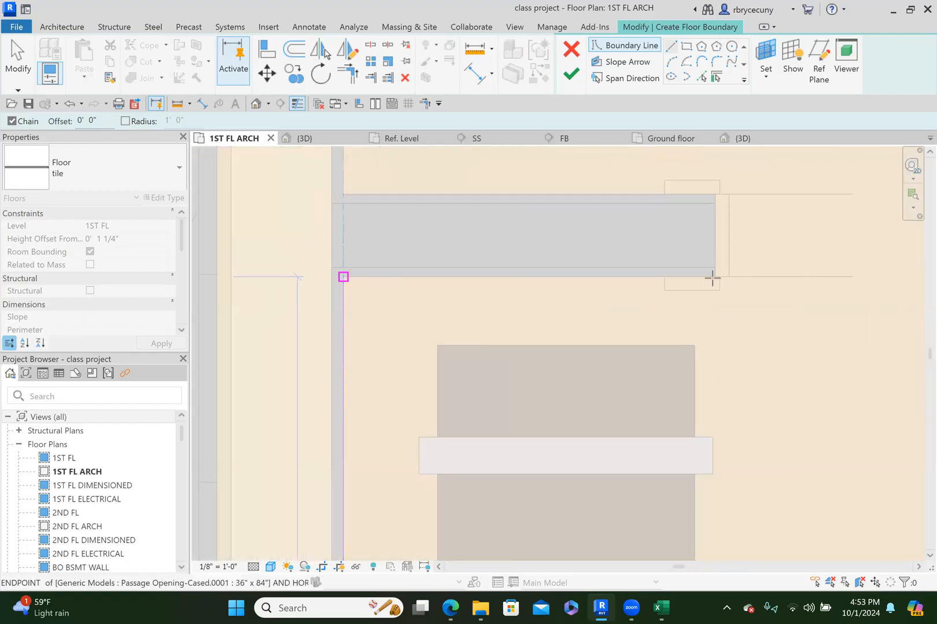
left_click(714, 277)
left_click(714, 195)
left_click(343, 194)
Close the tile boundary along the exterior wall past the entry door to the kitchen-side hallway wall, and stop drawing boundary lines.
scroll(370, 272, "down", 3)
middle_click_drag(376, 263, 353, 472)
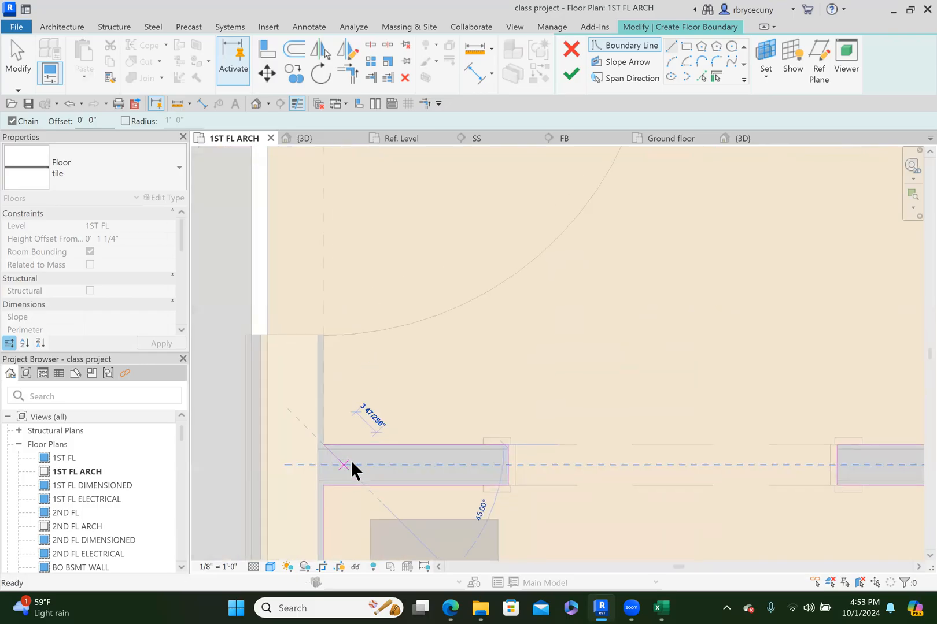
scroll(349, 337, "down", 3)
middle_click_drag(349, 209, 351, 333)
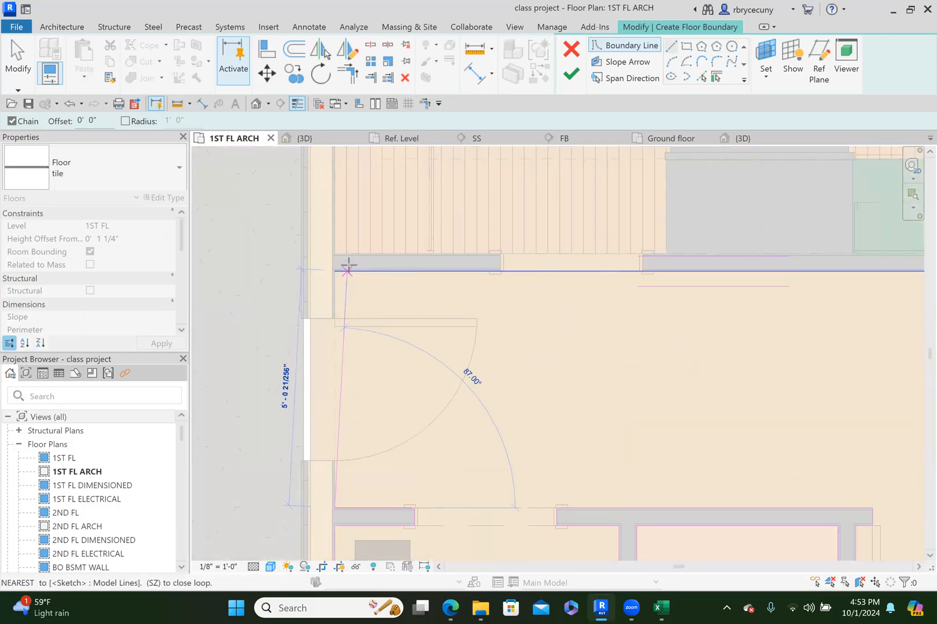
scroll(349, 265, "up", 3)
left_click(316, 281)
scroll(318, 283, "down", 5)
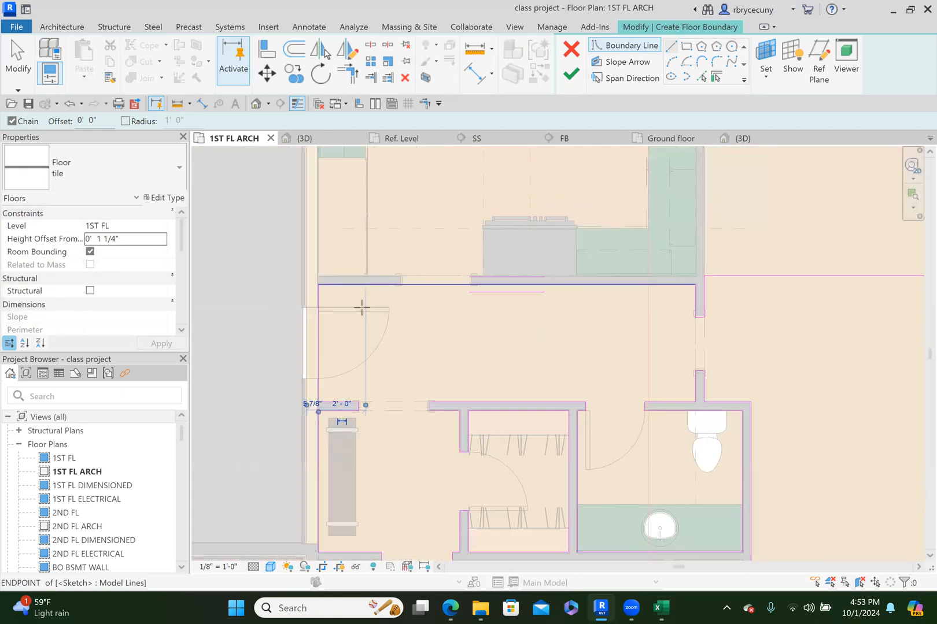
middle_click_drag(455, 296, 364, 255)
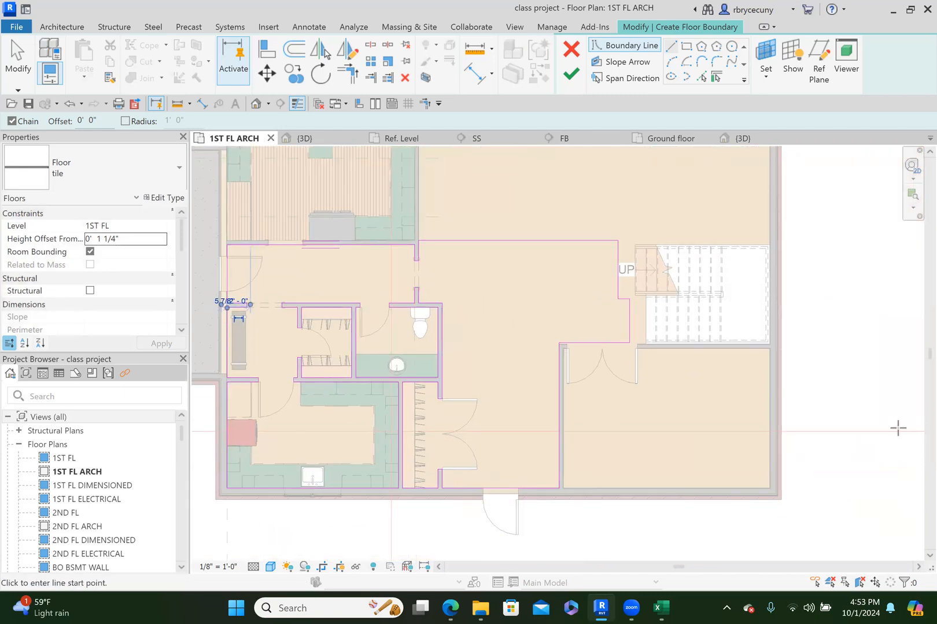
key("Escape")
key("Escape")
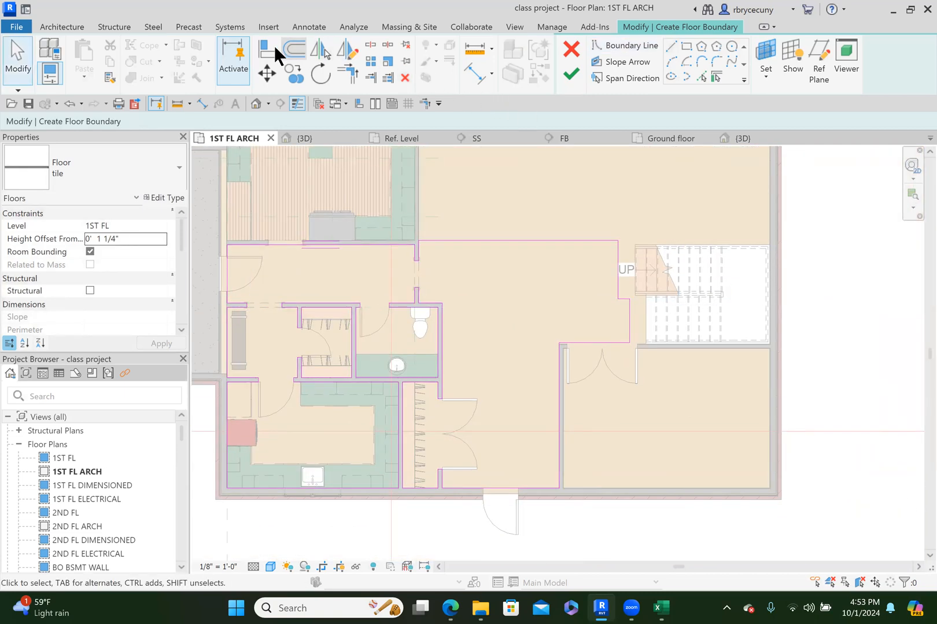
Align the vertical tile boundary line beside the UP label with the first riser of the stairs.
left_click(267, 49)
scroll(642, 260, "up", 5)
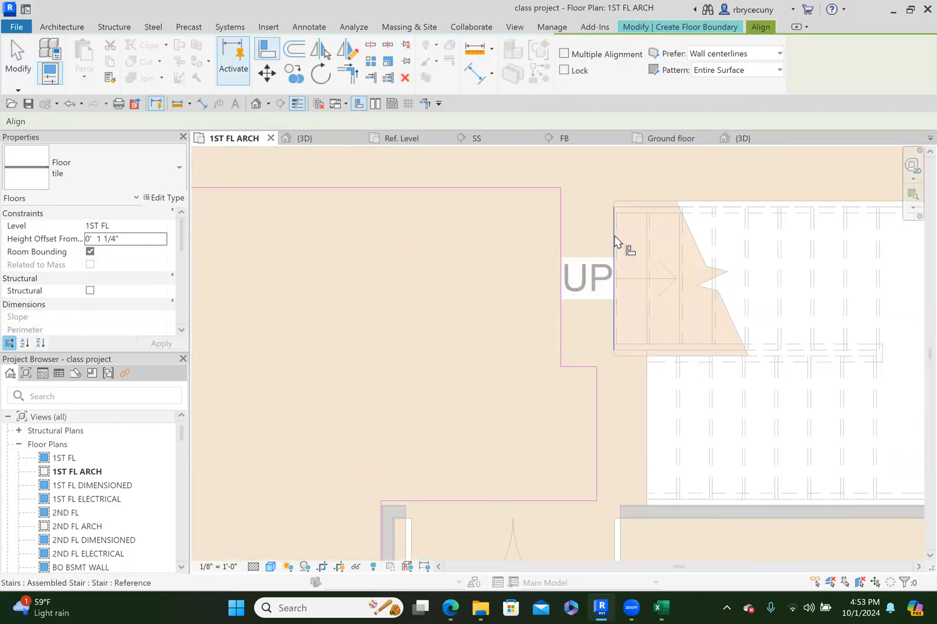
key("Escape")
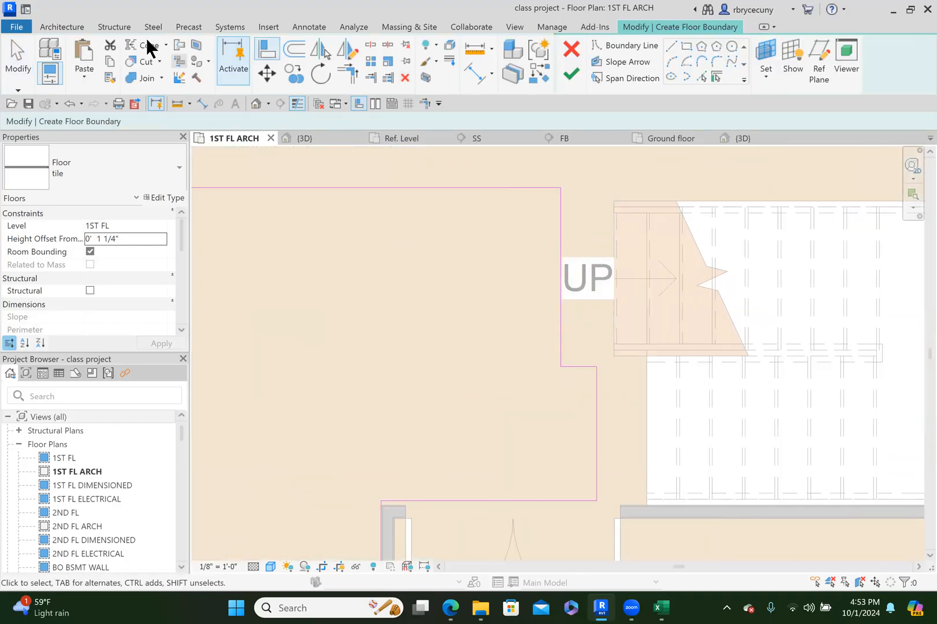
key("a")
key("l")
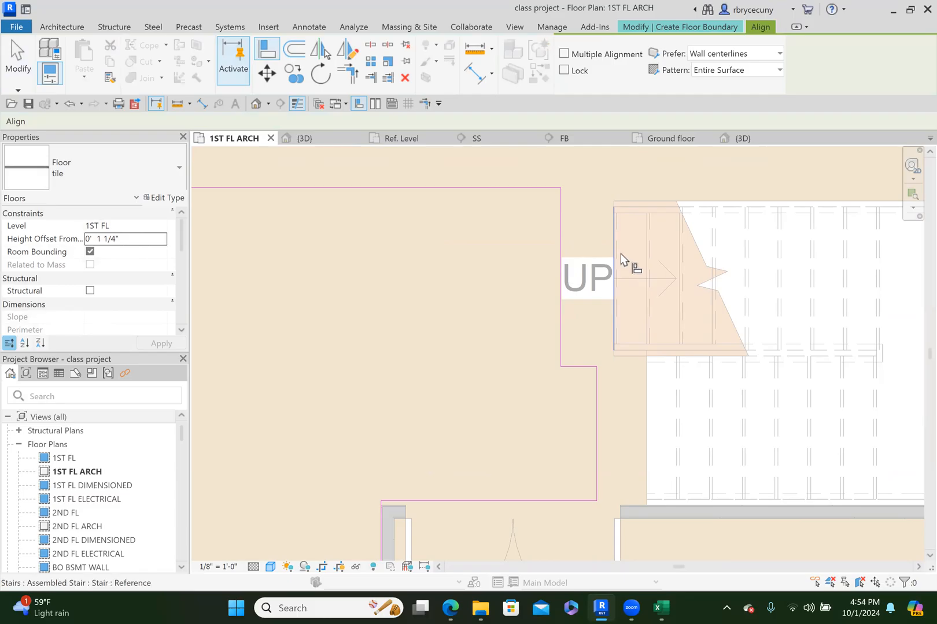
scroll(621, 254, "up", 3)
left_click(613, 257)
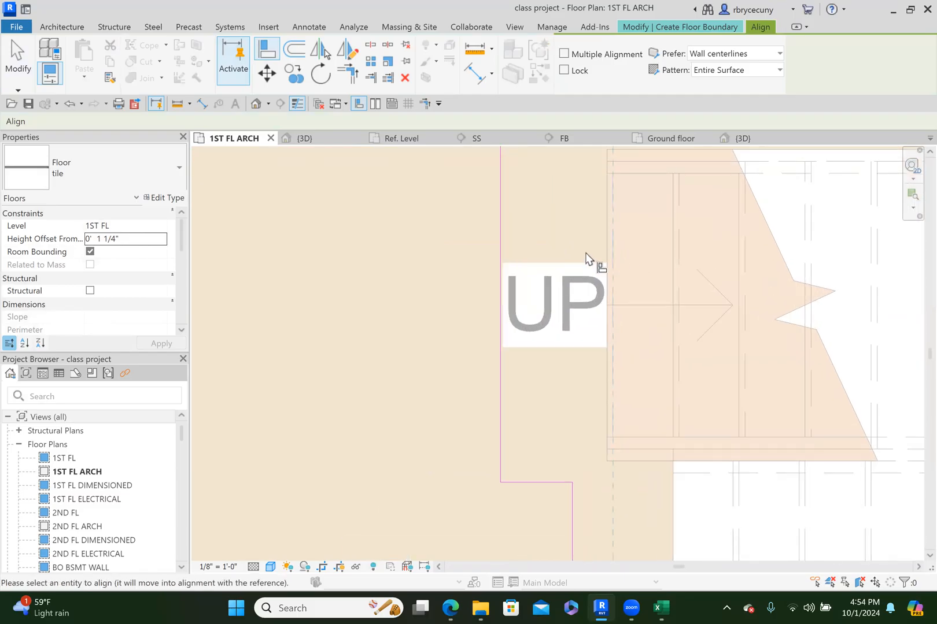
left_click(500, 255)
Align the boundary's short jog with the upper stair flight's side and the line below it with the lower flight's edge.
middle_click_drag(605, 261, 602, 55)
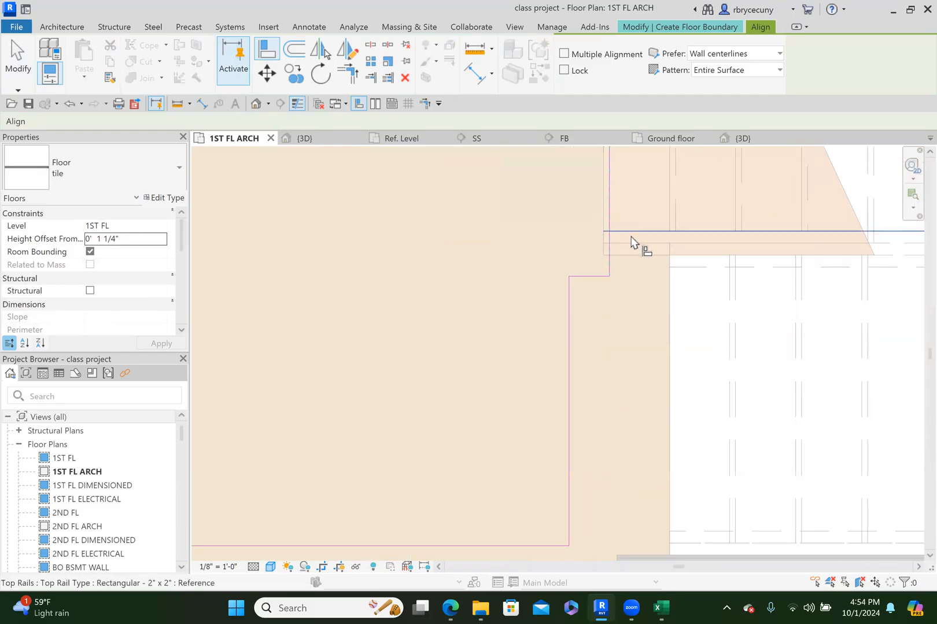
left_click(637, 256)
left_click(589, 277)
left_click(670, 357)
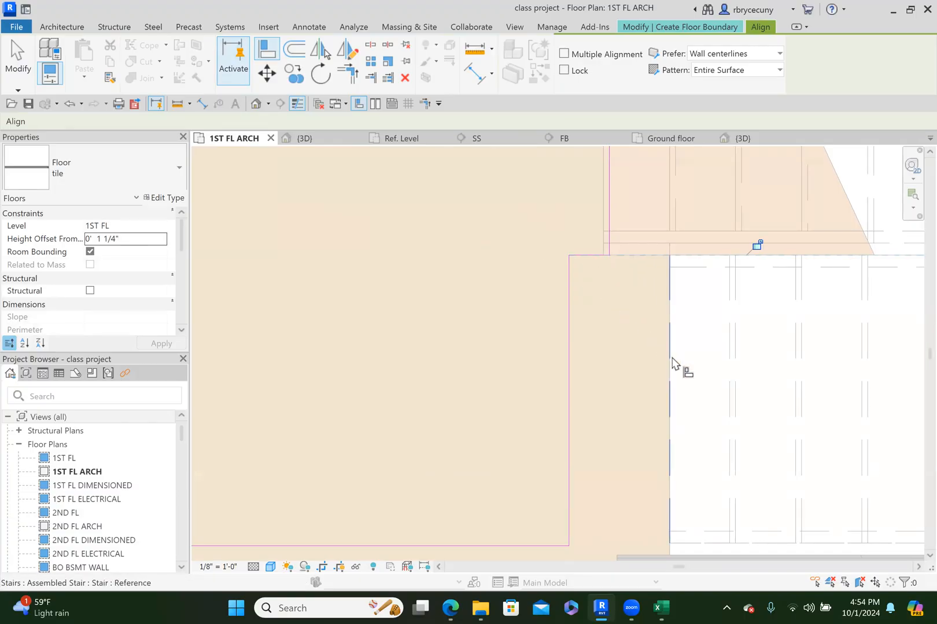
left_click(569, 371)
scroll(575, 378, "down", 2)
scroll(589, 451, "up", 3)
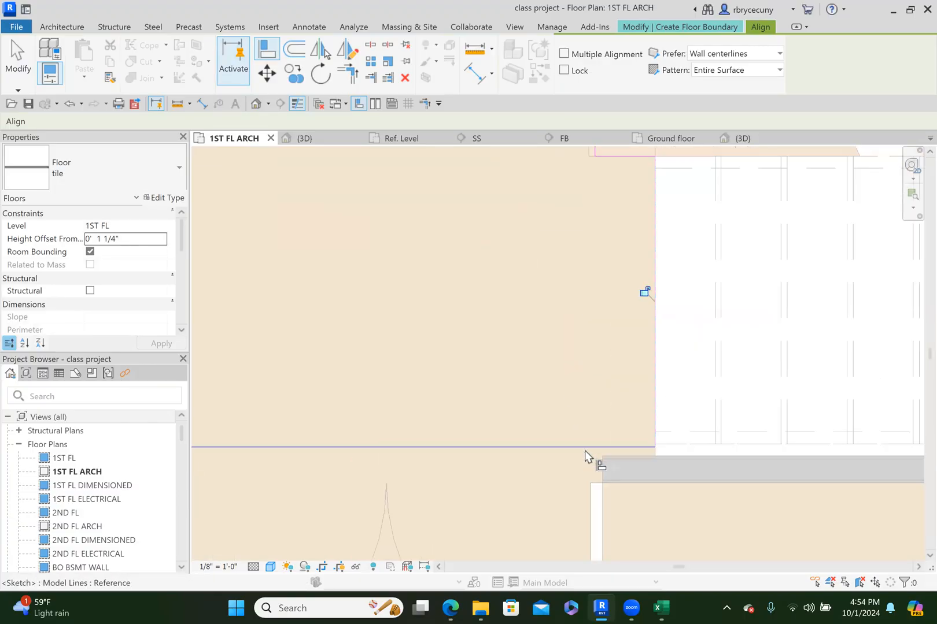
Align the boundary line over the double doors with the wall face below the stairs, and finish the tile floor.
left_click(628, 460)
left_click(627, 453)
scroll(628, 453, "down", 2)
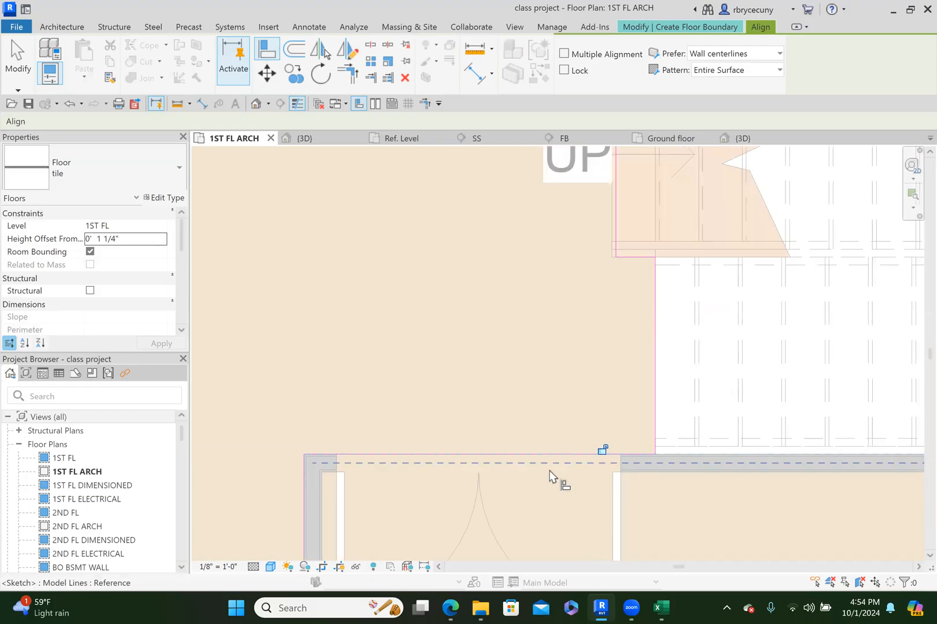
scroll(529, 476, "down", 3)
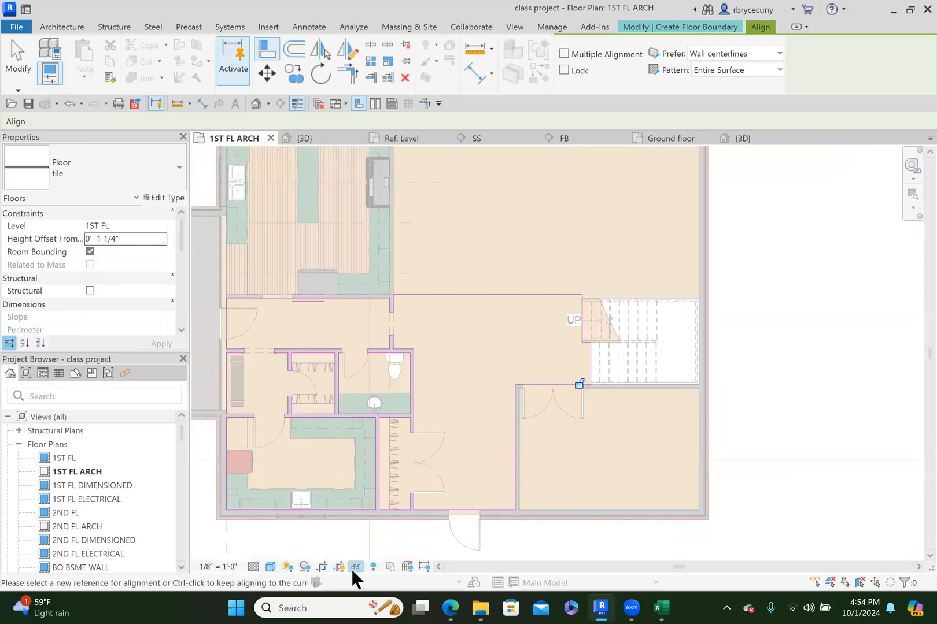
left_click(697, 23)
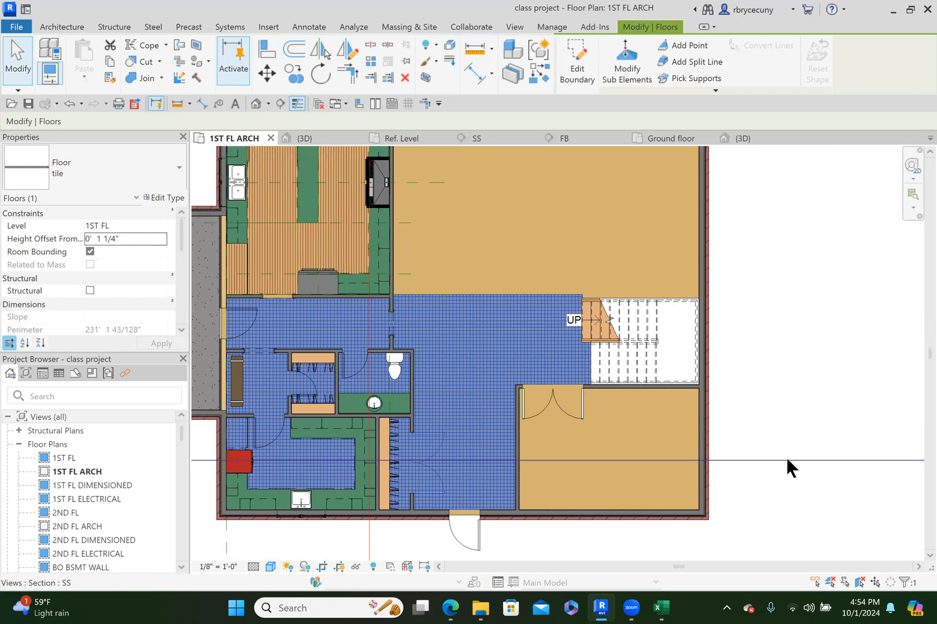
left_click(786, 460)
middle_click_drag(785, 489, 794, 441)
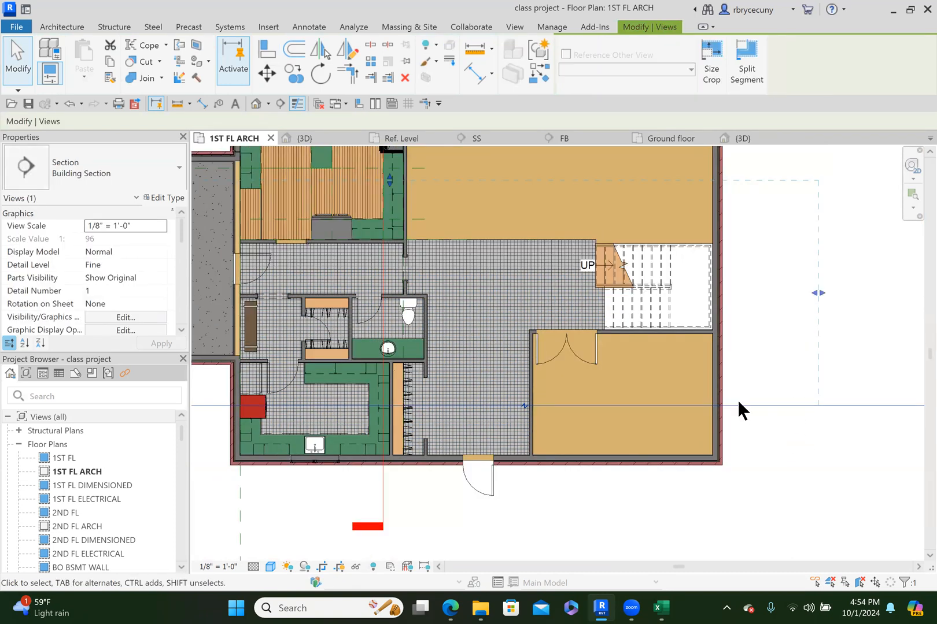
scroll(641, 257, "down", 3)
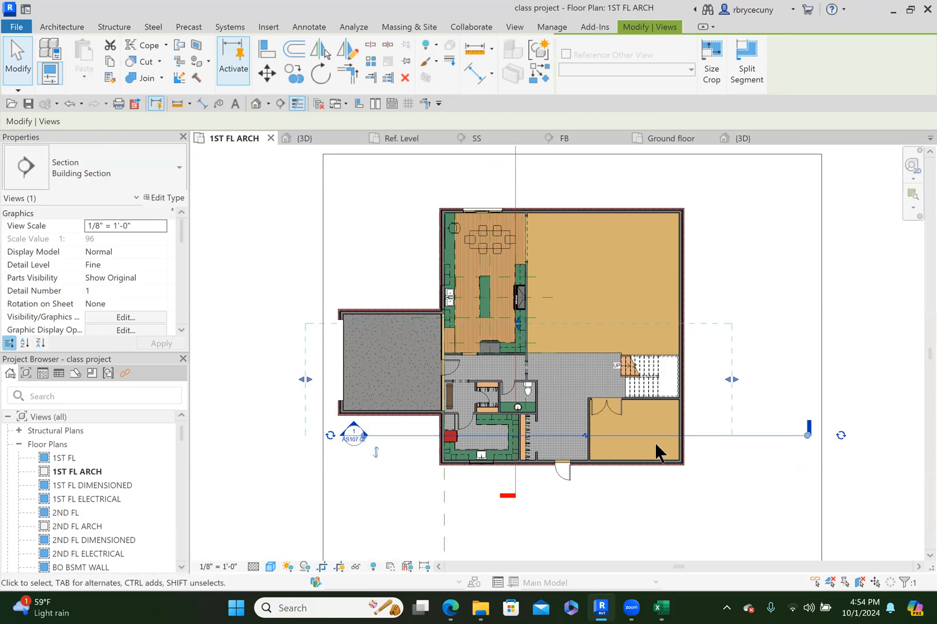
scroll(654, 442, "up", 3)
scroll(607, 435, "up", 1)
scroll(622, 427, "down", 2)
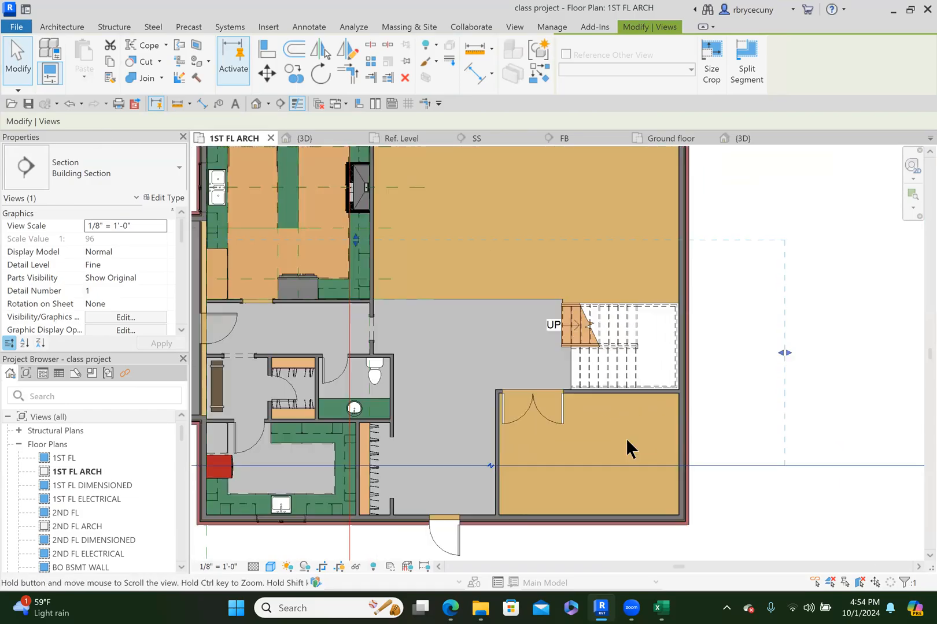
middle_click_drag(577, 481, 565, 507)
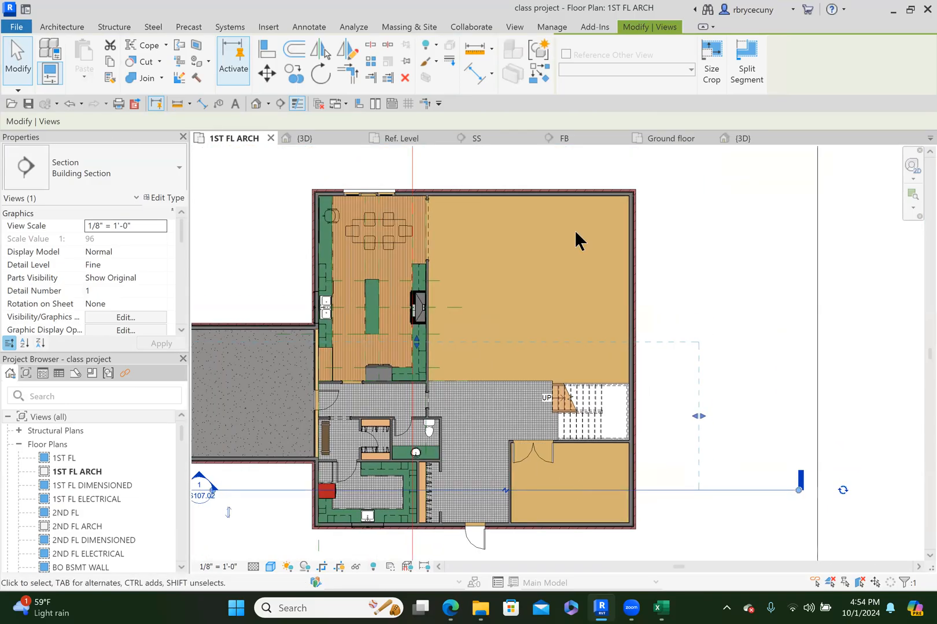
Start a floor on 1ST FL with the Carpet Finish type and set its height offset to 1/8".
left_click(64, 27)
left_click(236, 81)
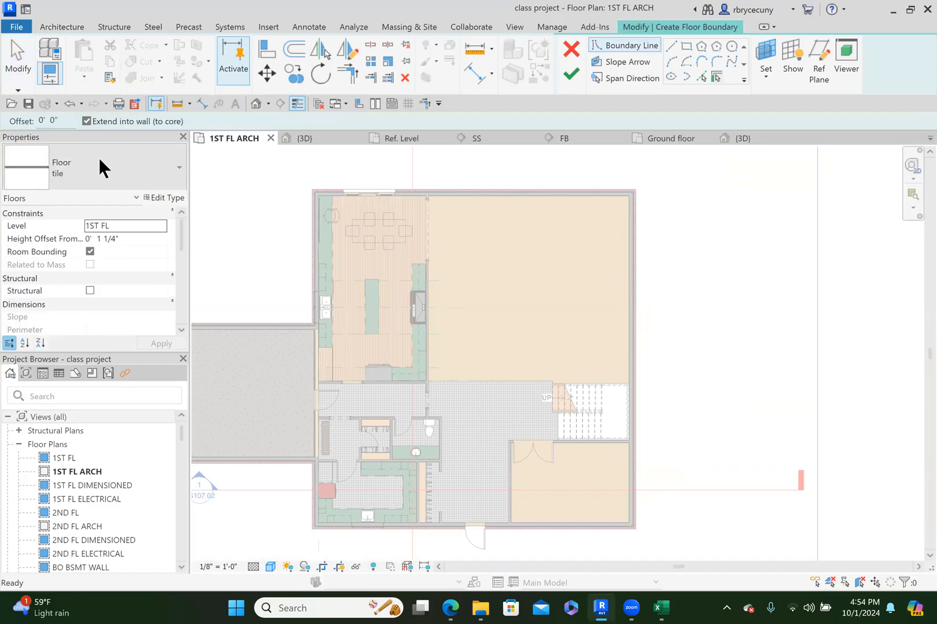
left_click(98, 158)
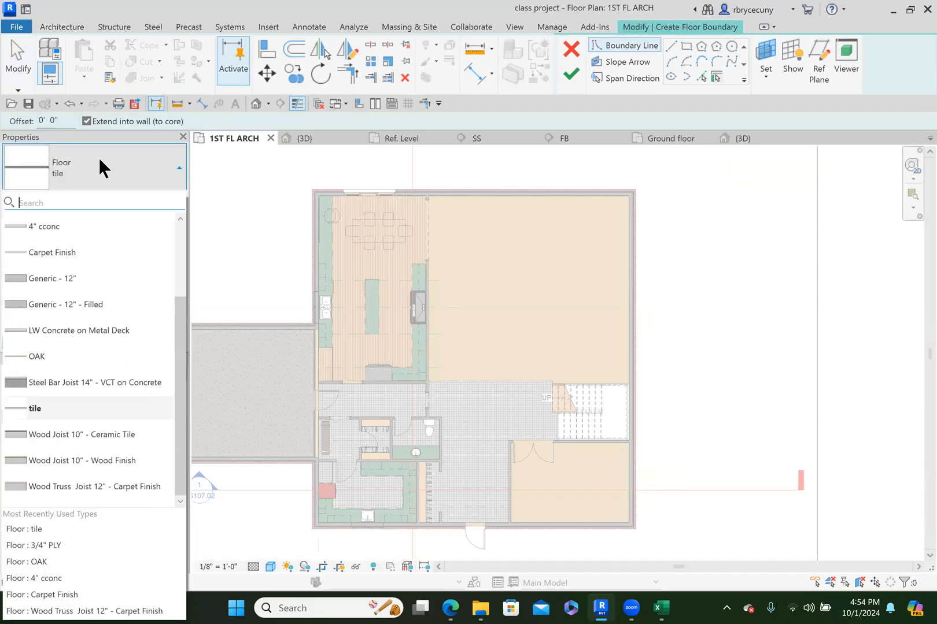
left_click(55, 253)
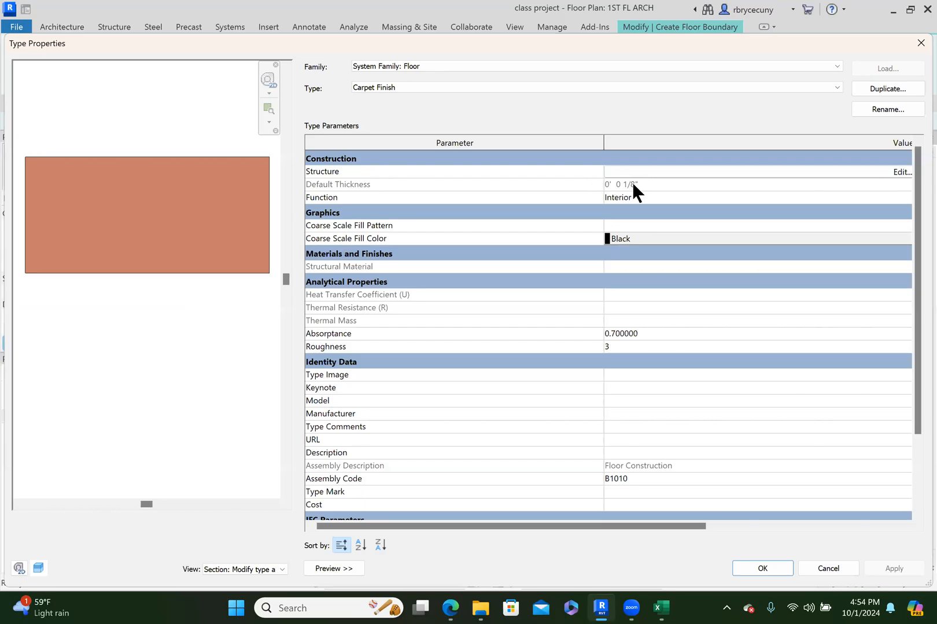
left_click(763, 567)
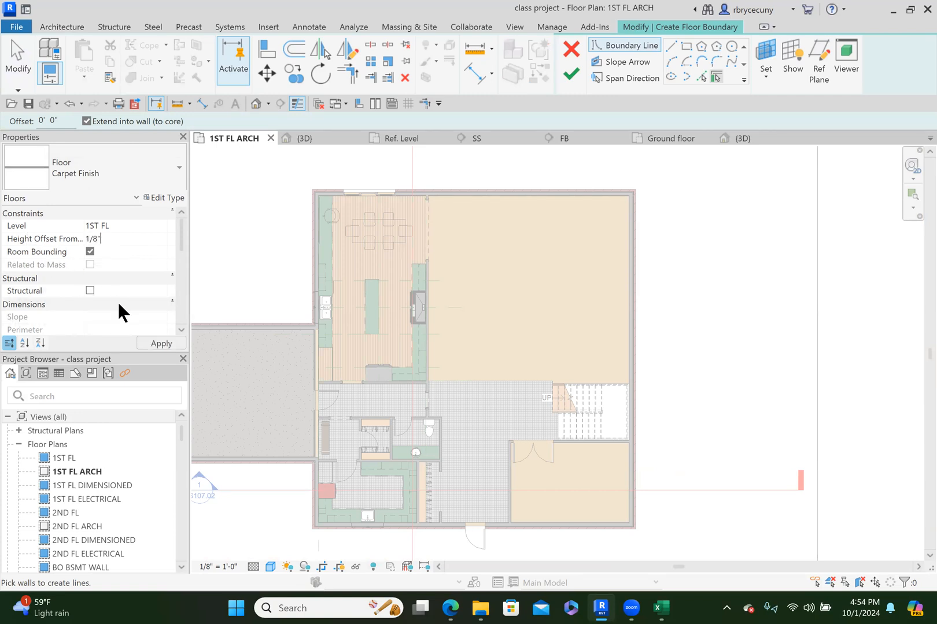
left_click(159, 341)
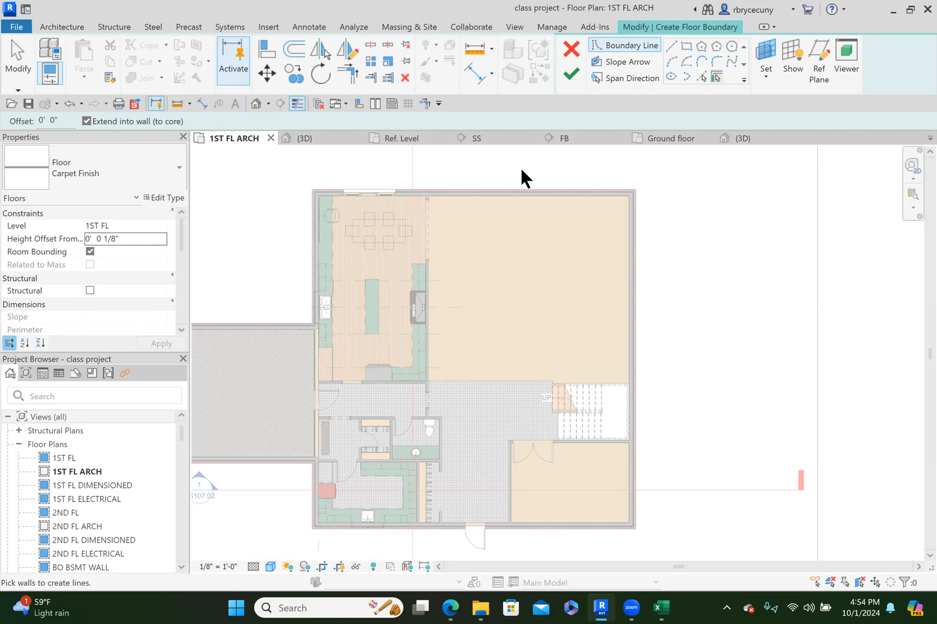
Draw the carpet boundary along the large room's upper exterior wall, from the kitchen partition to the far corner.
scroll(467, 171, "up", 5)
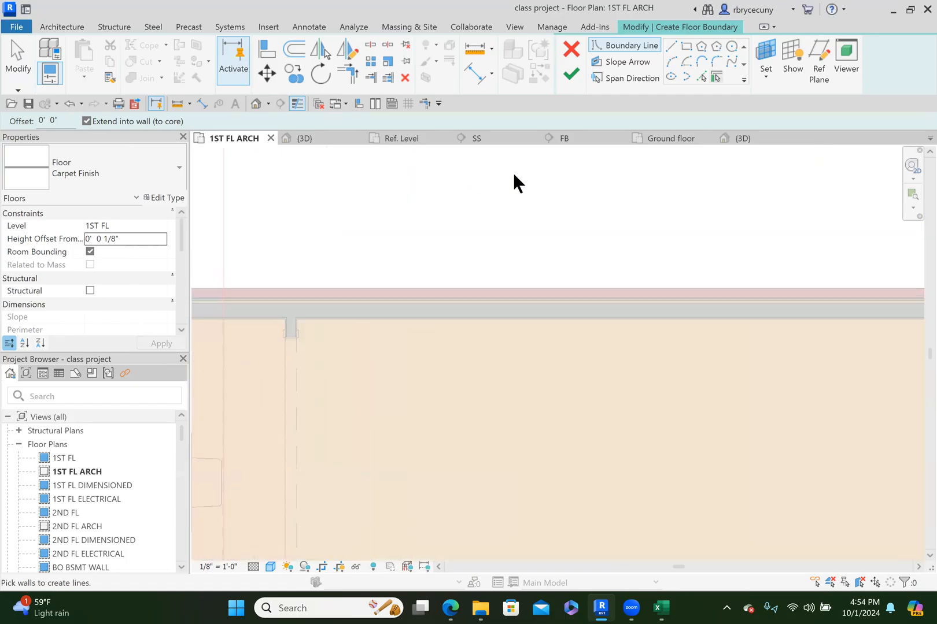
left_click(672, 46)
scroll(292, 310, "up", 3)
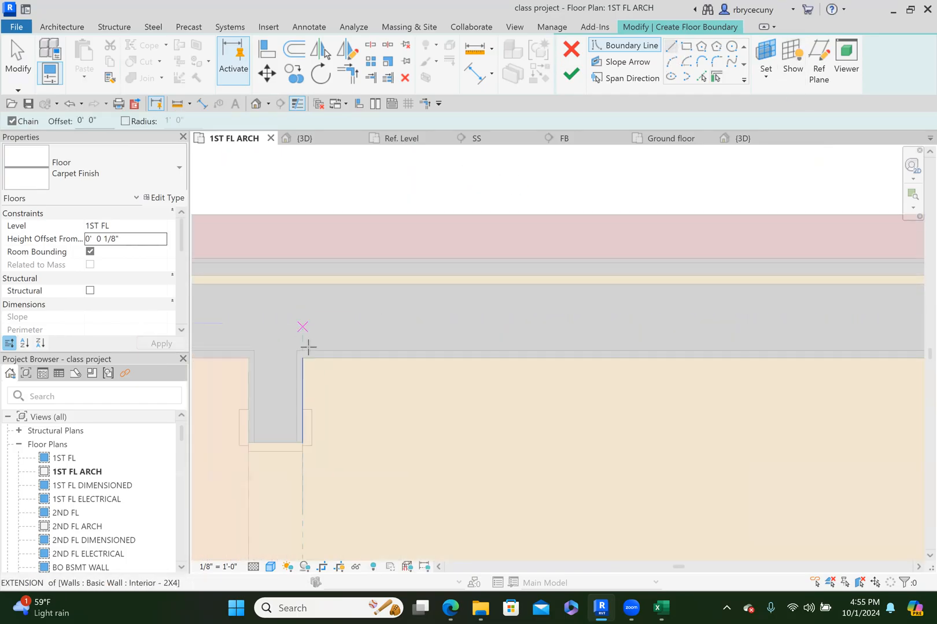
left_click(303, 358)
scroll(304, 358, "down", 2)
scroll(309, 289, "down", 3)
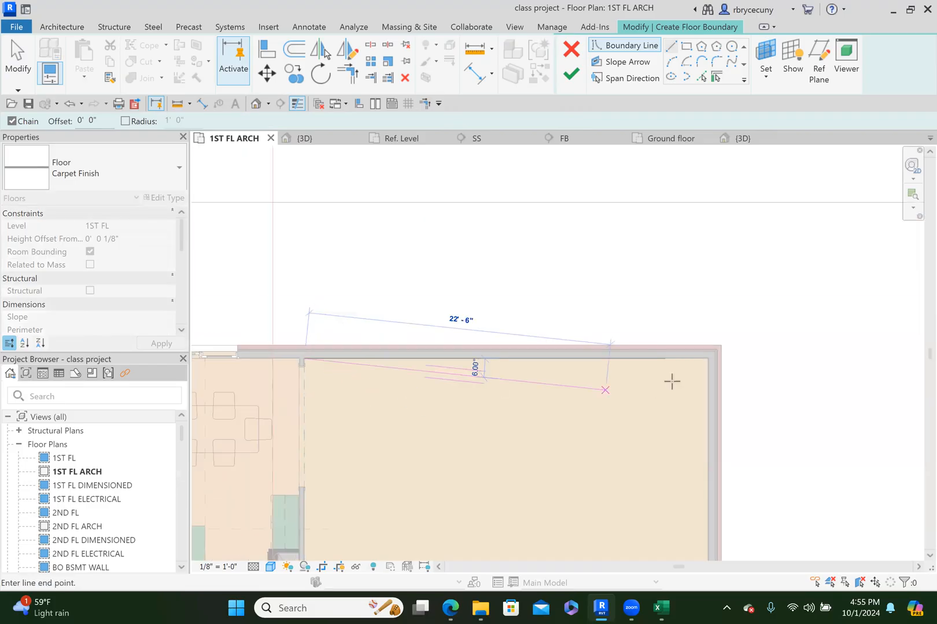
scroll(707, 376, "up", 4)
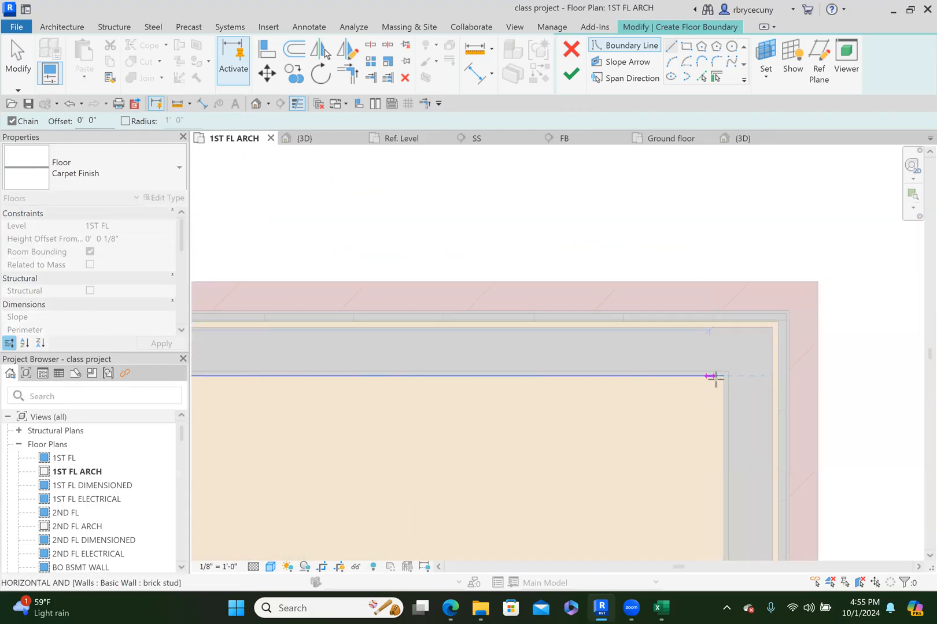
scroll(682, 379, "down", 4)
Continue the carpet boundary down the inner face of the exterior side wall to the edge of the stair opening.
middle_click_drag(638, 433, 656, 96)
middle_click_drag(649, 405, 637, 151)
scroll(688, 422, "up", 3)
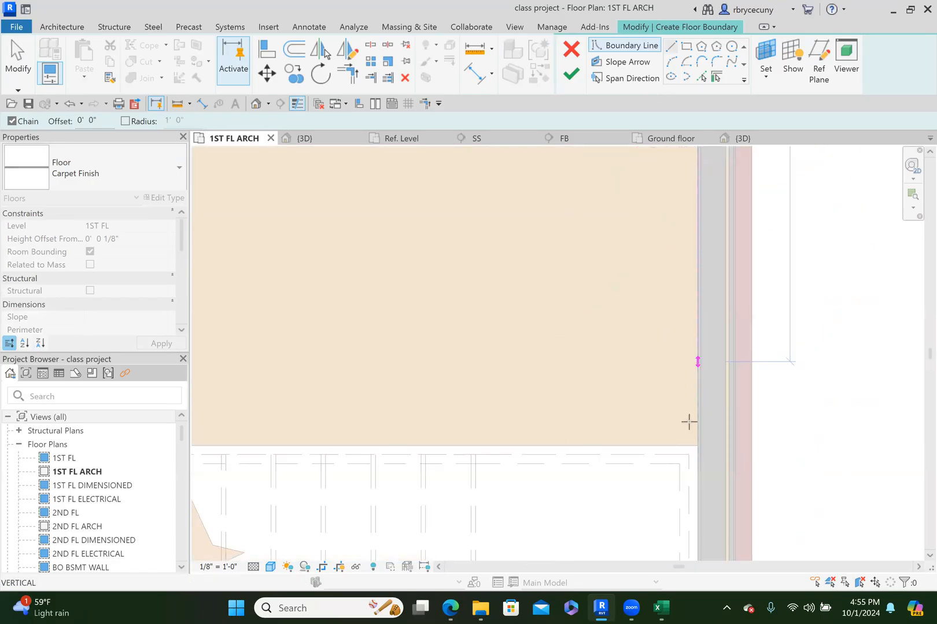
left_click(702, 467)
Continue the boundary along the stair opening's upper edge to the tile floor's side, and up to the tile corner.
scroll(696, 465, "down", 2)
middle_click_drag(615, 440, 842, 388)
scroll(544, 402, "up", 2)
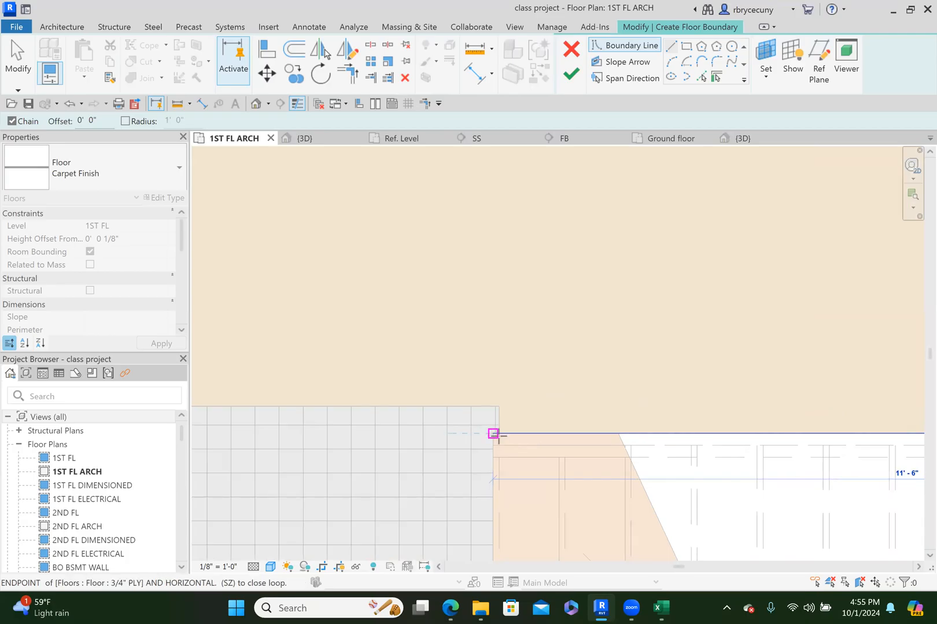
scroll(495, 434, "up", 2)
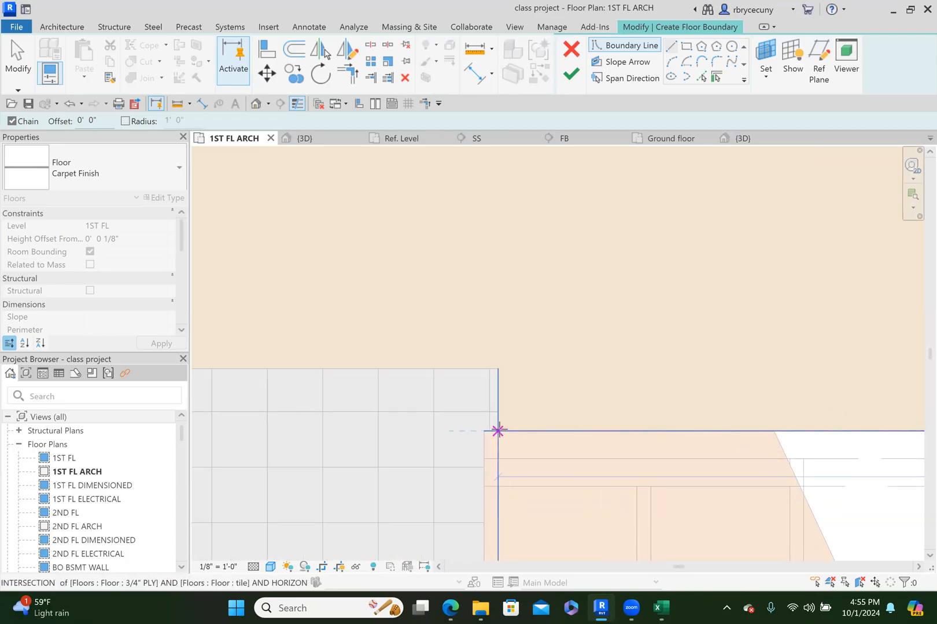
left_click(498, 430)
left_click(498, 369)
Continue the carpet boundary along the tile floor's upper edge to the face of the kitchen partition.
scroll(498, 372, "down", 5)
middle_click_drag(410, 391, 724, 405)
scroll(213, 378, "up", 5)
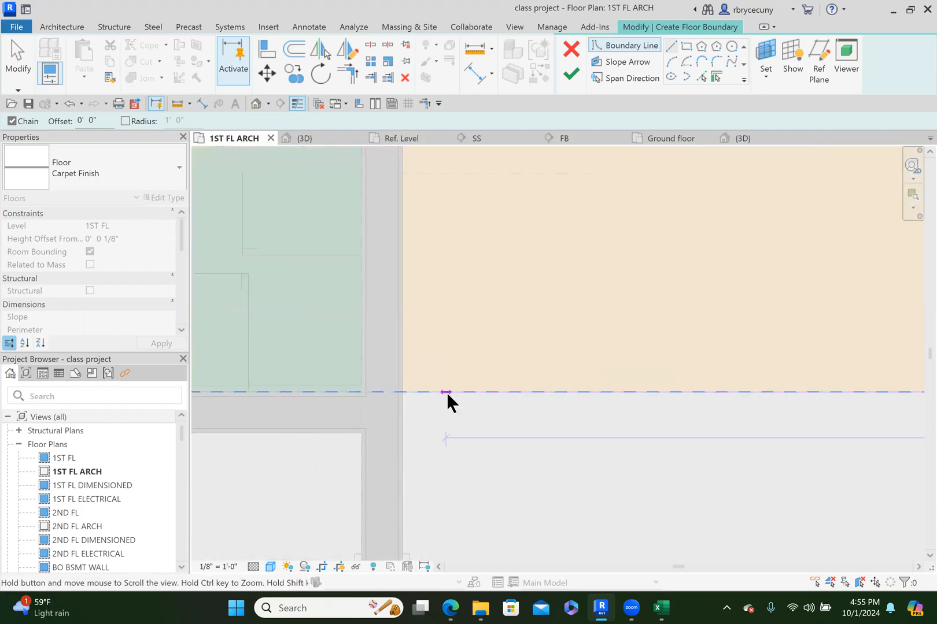
scroll(395, 398, "down", 5)
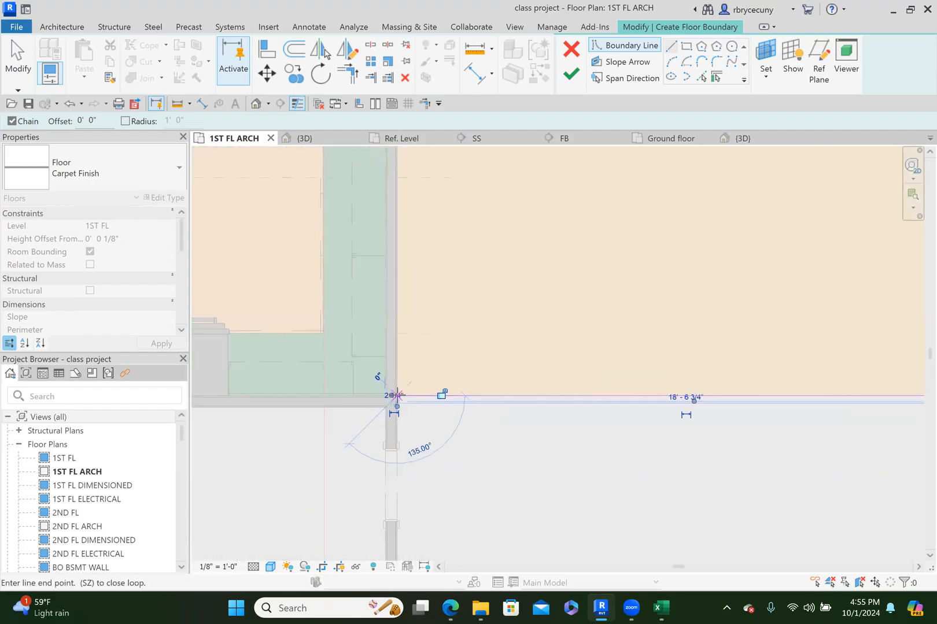
mouse_move(398, 442)
middle_mouse_down()
mouse_move(406, 453)
mouse_move(402, 442)
middle_mouse_up()
Run the boundary up the kitchen partition to the cased opening and across the wall end to the wood floor.
scroll(395, 299, "up", 3)
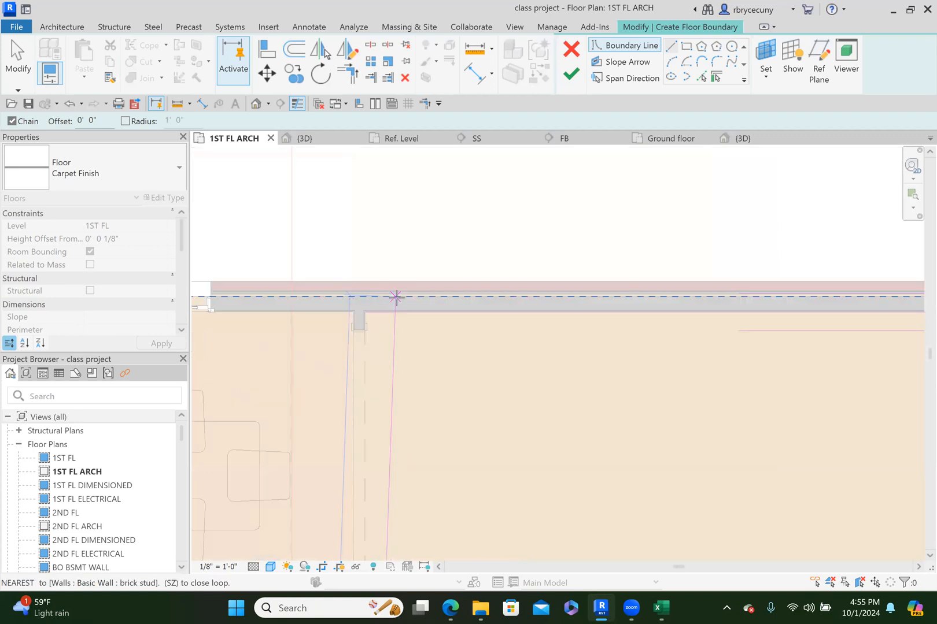
scroll(360, 325, "up", 2)
middle_click_drag(353, 551, 436, 230)
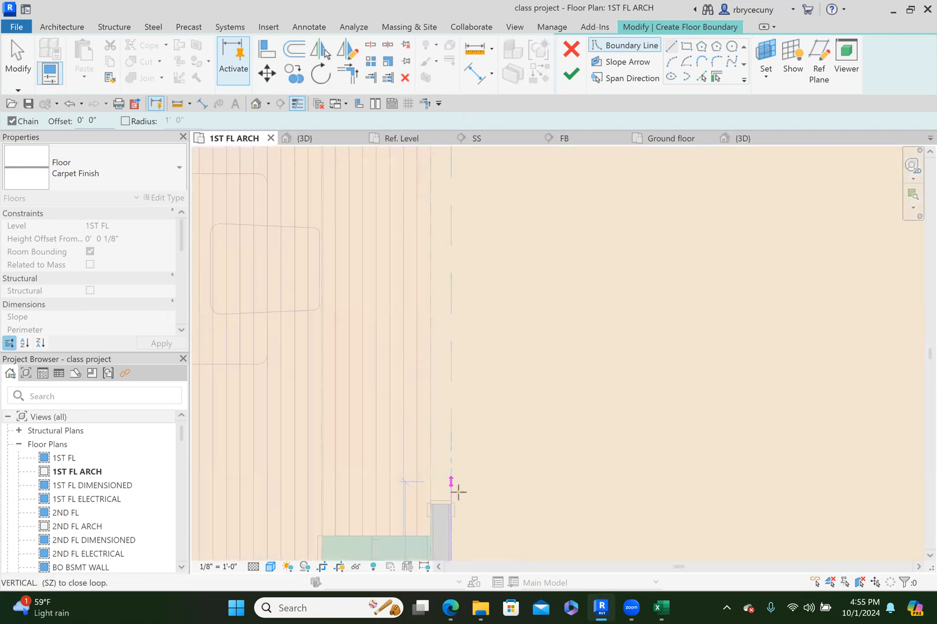
scroll(449, 503, "up", 2)
left_click(451, 520)
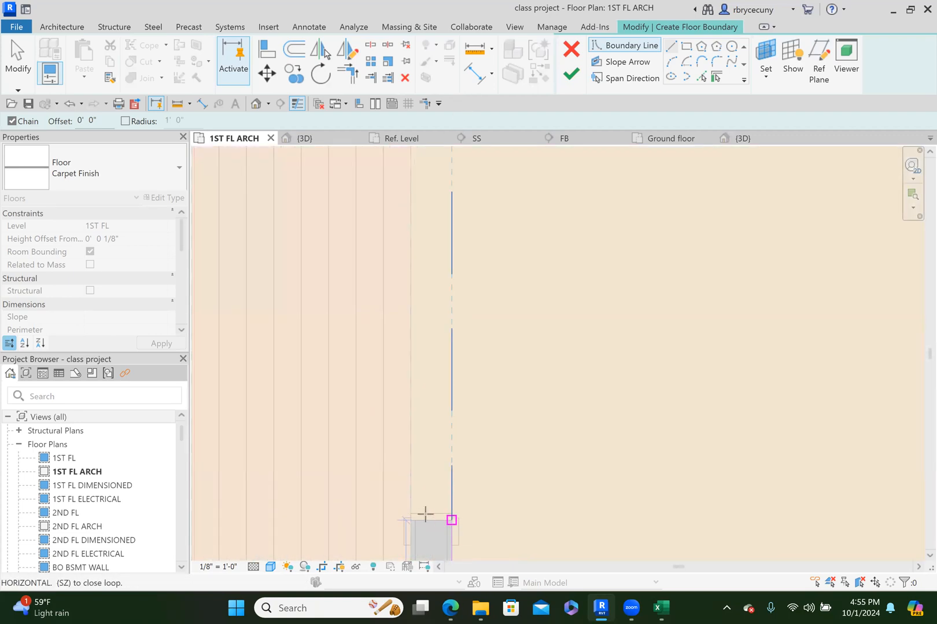
left_click(411, 520)
Close the carpet boundary along the cased opening and around the short wall stub, and finish the large room's carpet floor.
scroll(411, 520, "down", 3)
middle_click_drag(437, 350, 414, 560)
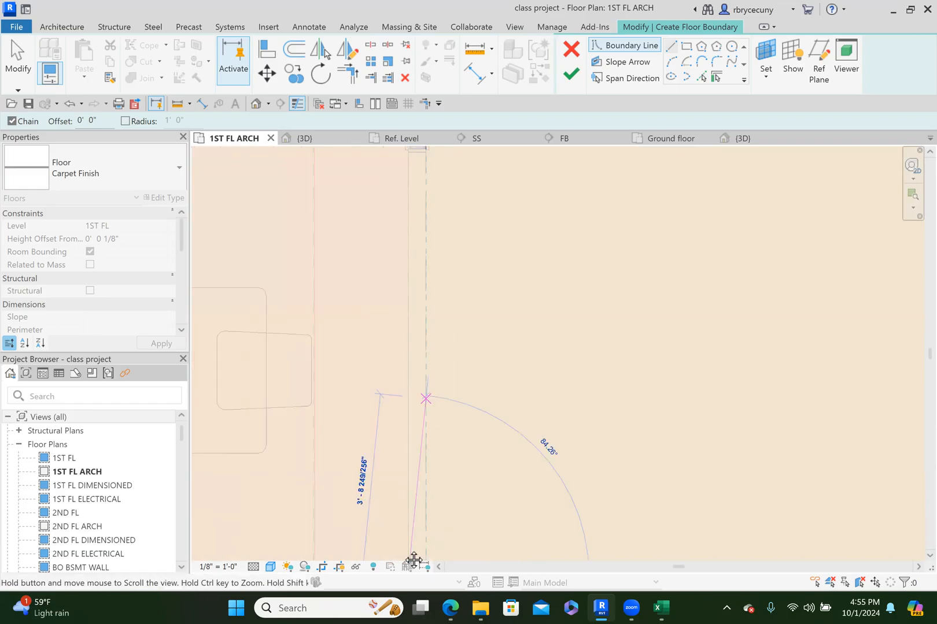
scroll(410, 311, "up", 2)
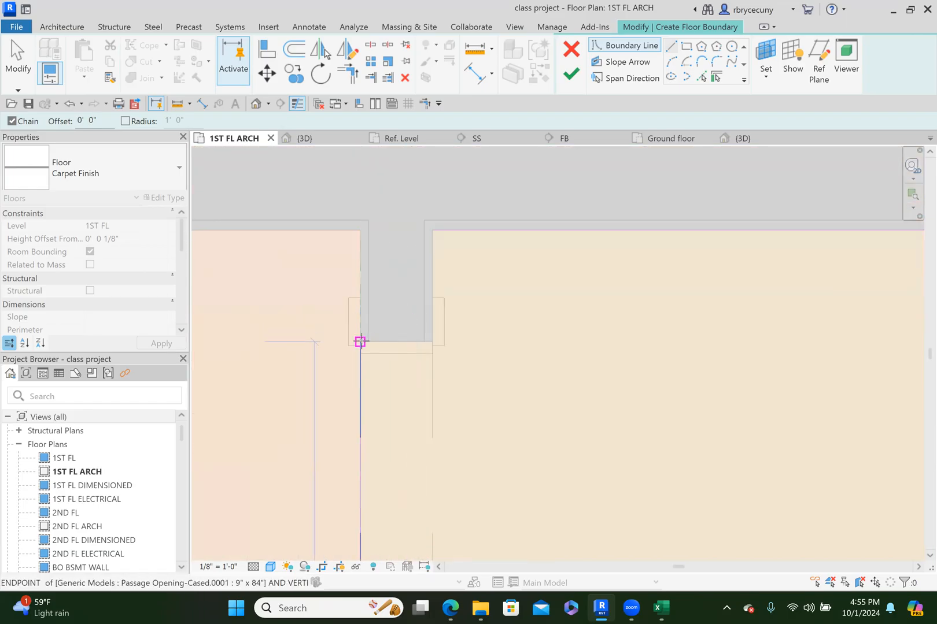
left_click(398, 344)
left_click(433, 341)
left_click(475, 209)
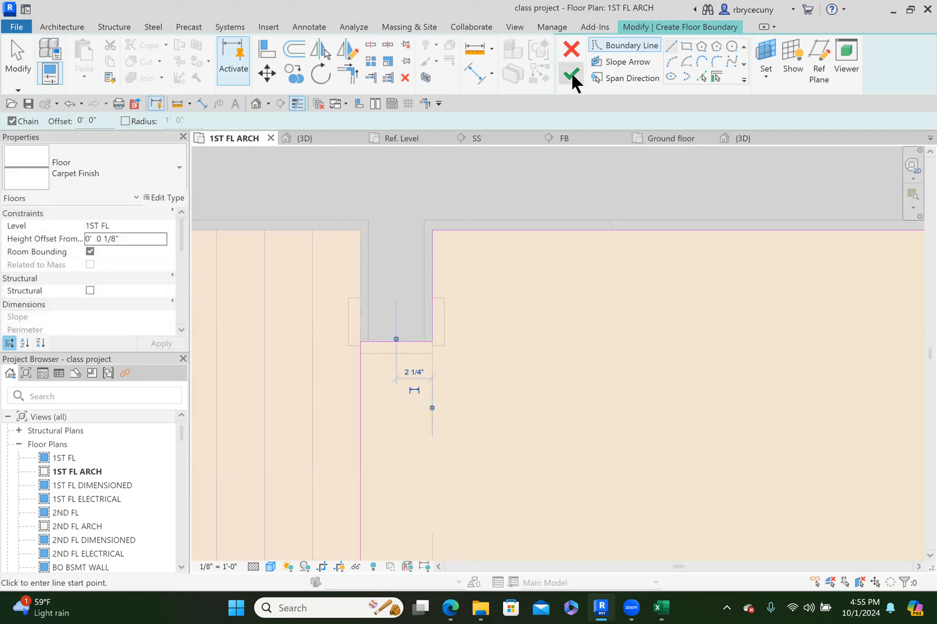
scroll(497, 364, "down", 5)
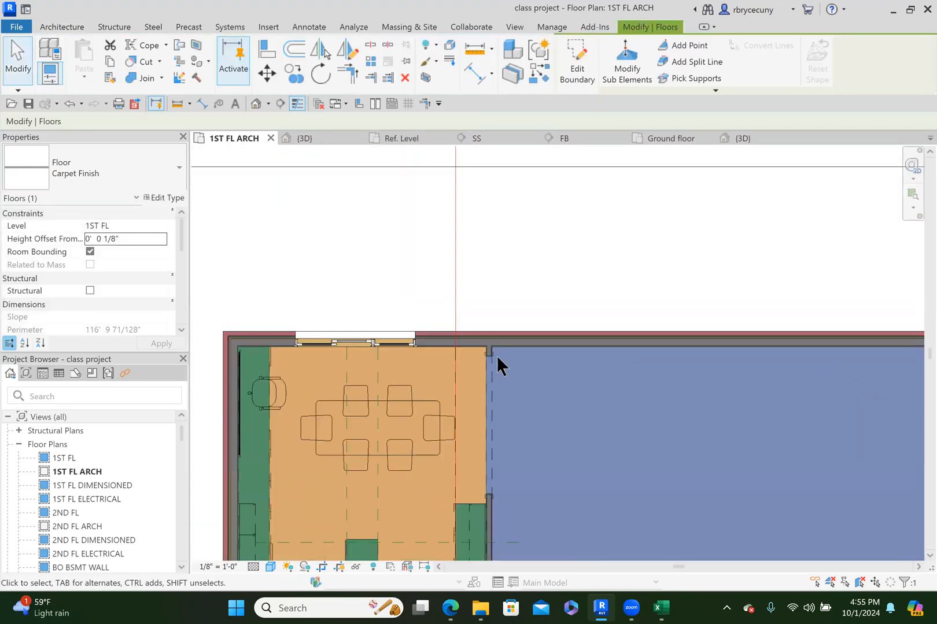
scroll(497, 356, "down", 4)
middle_click_drag(549, 398, 548, 322)
left_click(645, 359)
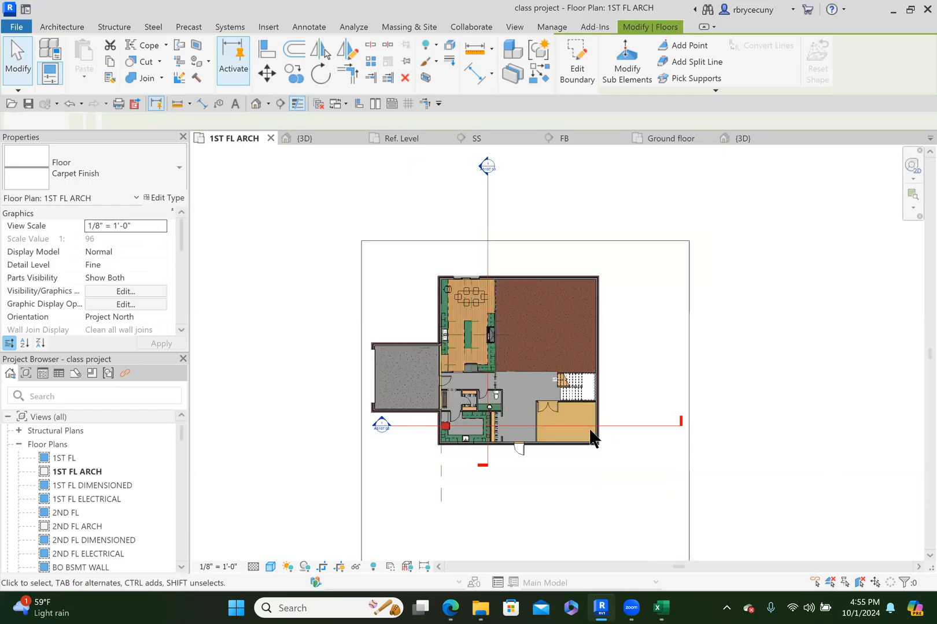
Start another Carpet Finish floor and draw its boundary from the double-door room's corner to the door jamb and through the wall thickness.
scroll(587, 434, "up", 1)
scroll(585, 434, "up", 2)
scroll(502, 419, "up", 2)
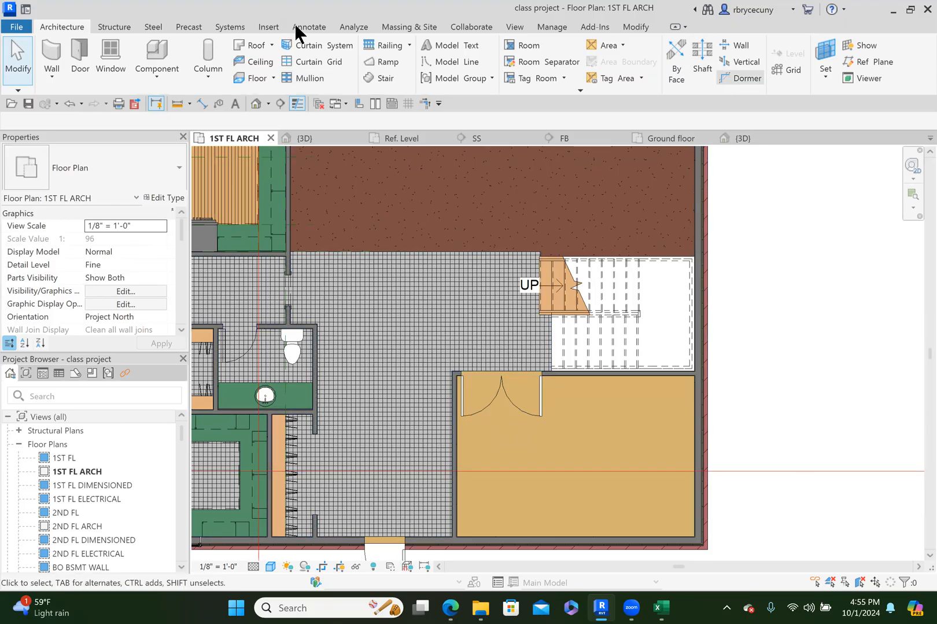
left_click(248, 79)
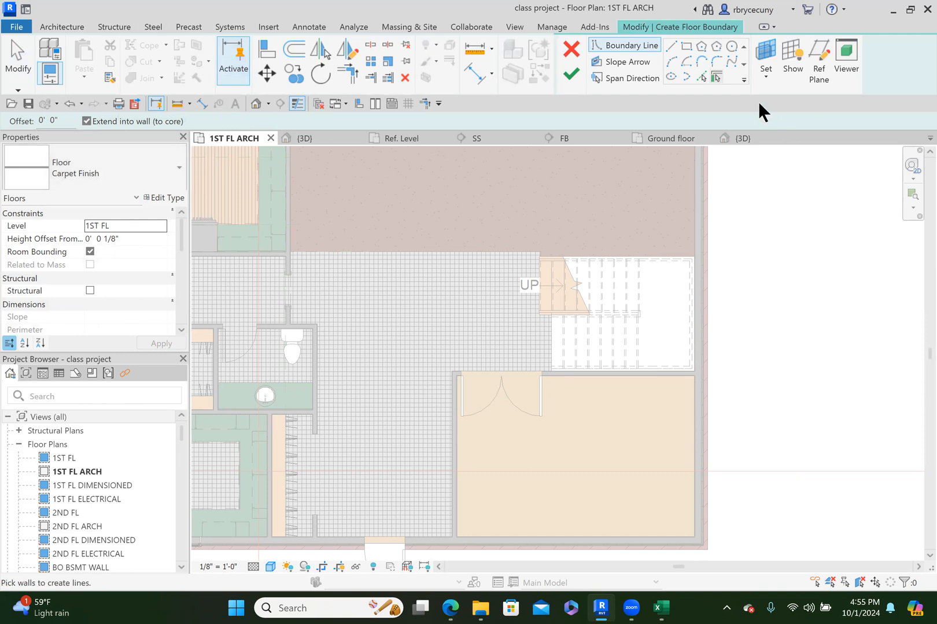
left_click(671, 47)
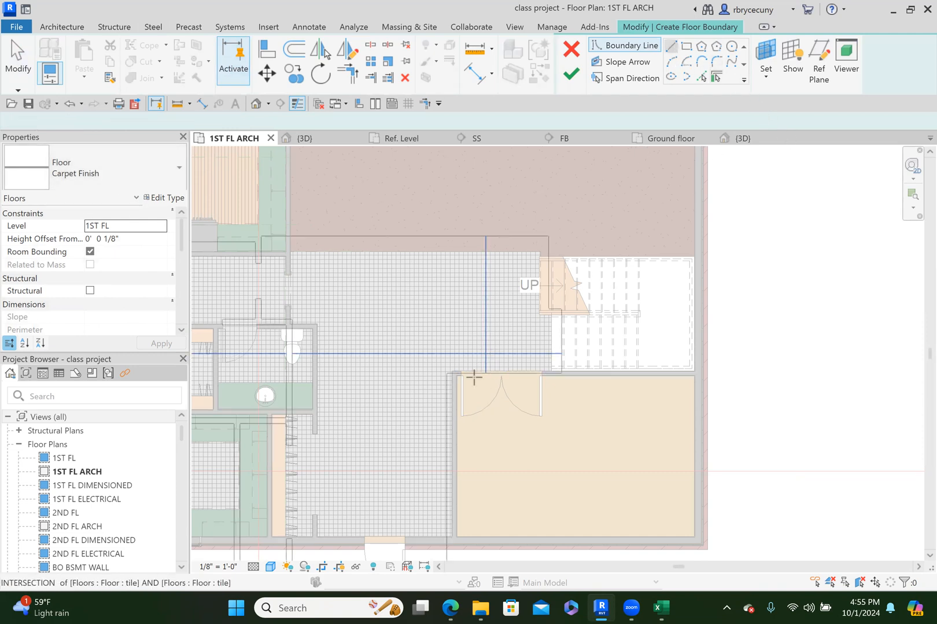
scroll(472, 375, "up", 2)
scroll(359, 413, "up", 5)
left_click(386, 406)
left_click(437, 407)
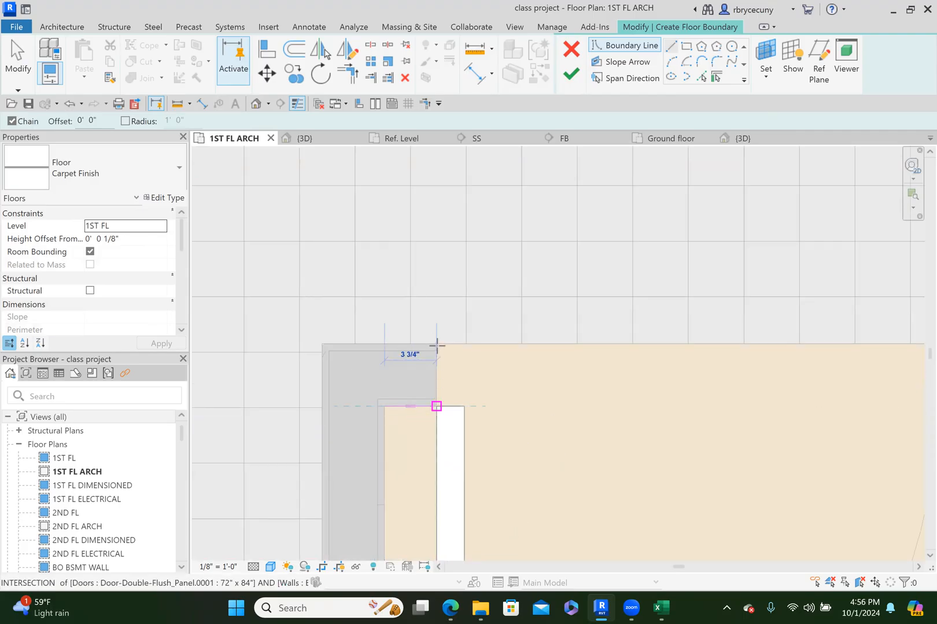
left_click(437, 345)
Continue the boundary across the double-door opening along the tile edge and back through the wall at the opposite jamb.
scroll(436, 344, "down", 2)
middle_click_drag(868, 363, 544, 337)
scroll(688, 314, "up", 2)
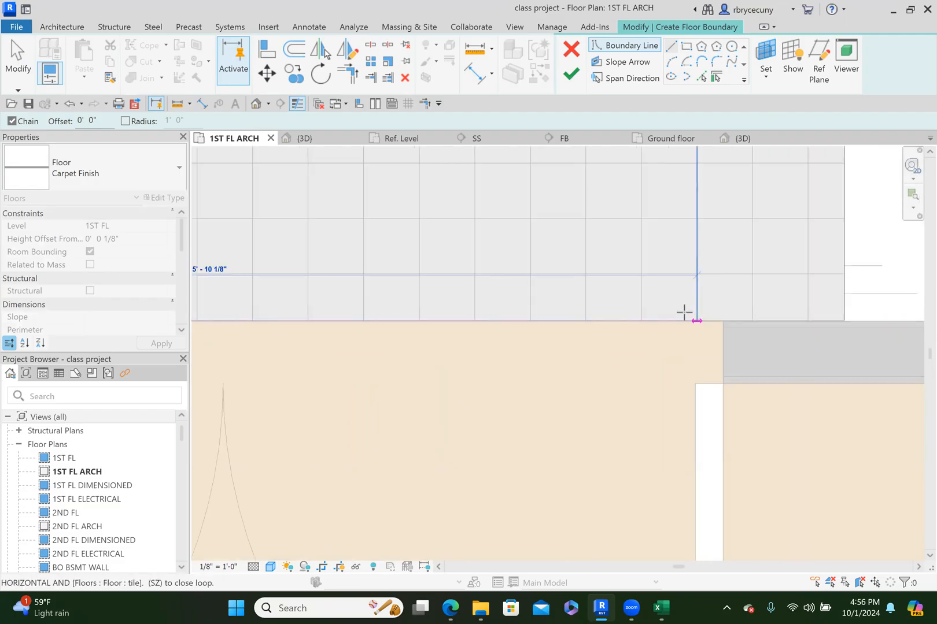
left_click(722, 320)
left_click(721, 380)
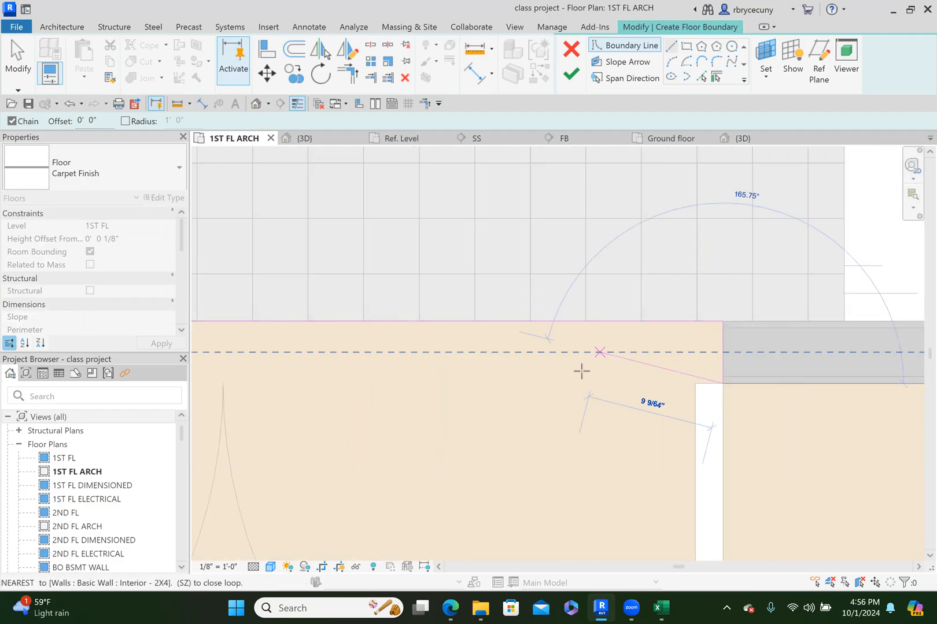
Continue the carpet boundary along the wall below the stairs to the exterior side wall's inside corner.
scroll(581, 370, "down", 4)
middle_click_drag(708, 431, 464, 379)
scroll(873, 297, "up", 2)
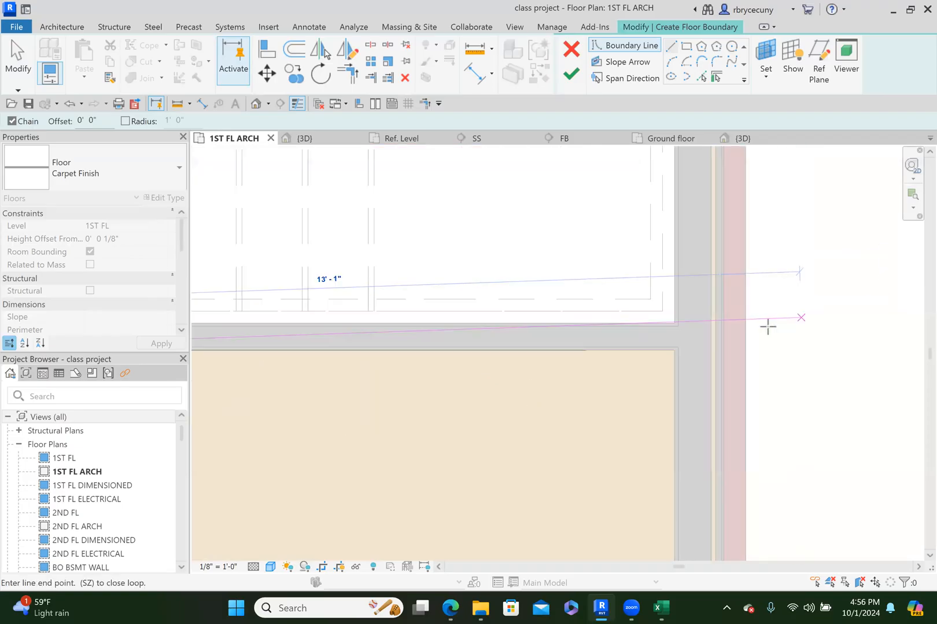
scroll(767, 323, "up", 2)
left_click(576, 374)
Continue the boundary down the exterior side wall and along the lower exterior wall to the hallway partition.
scroll(592, 372, "down", 3)
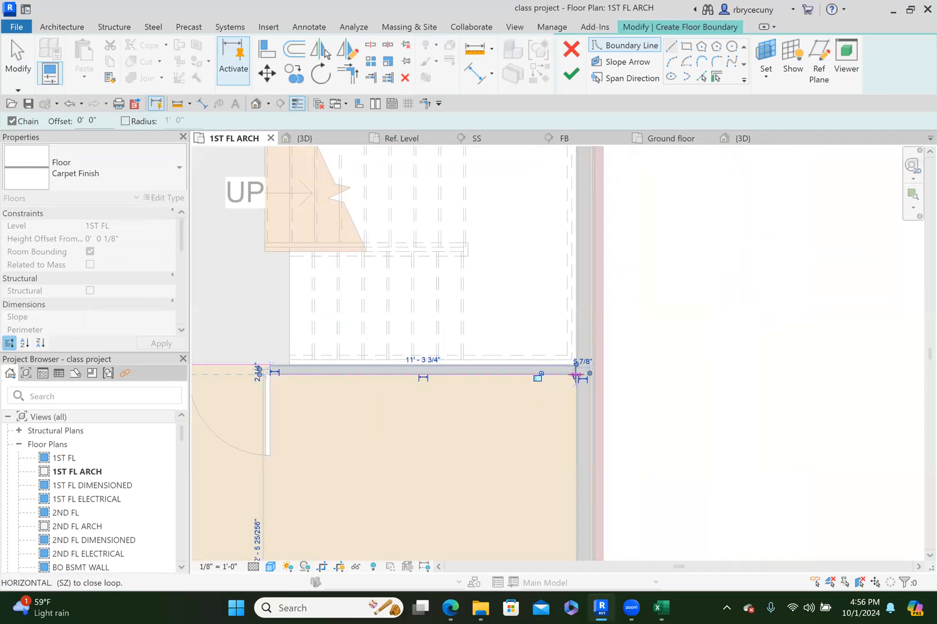
middle_click_drag(621, 330, 679, 215)
scroll(672, 229, "up", 2)
scroll(672, 232, "up", 2)
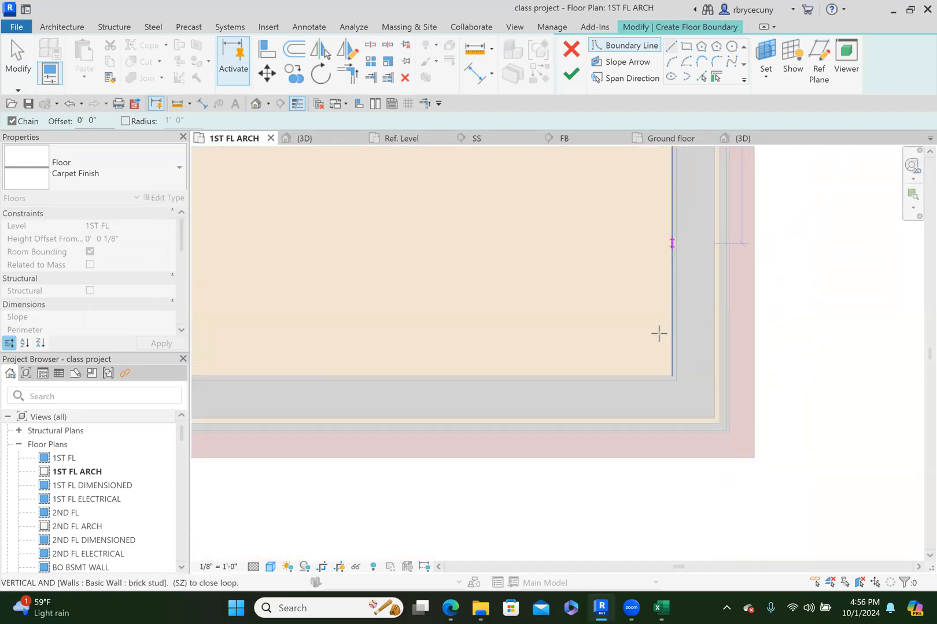
left_click(671, 376)
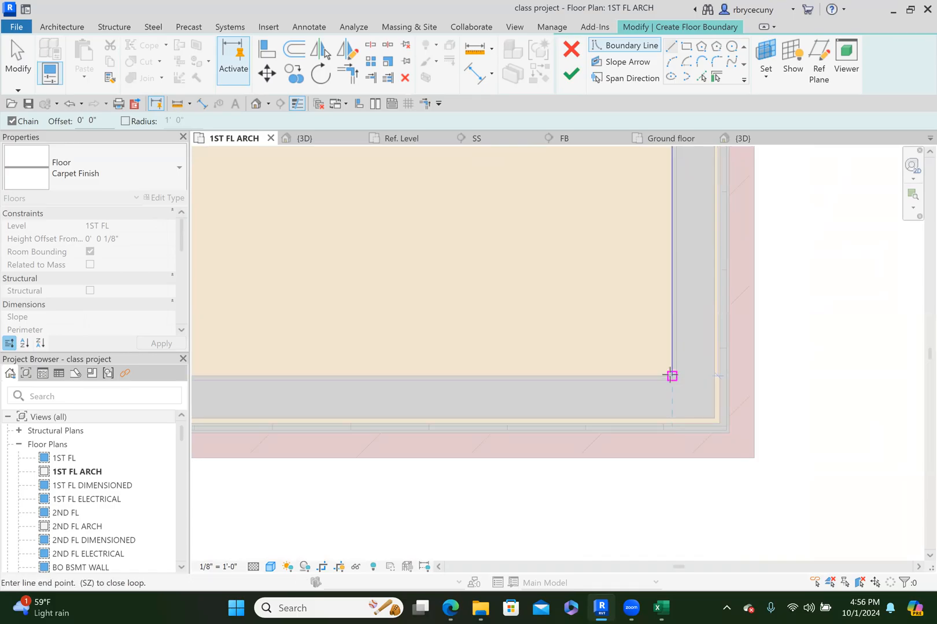
scroll(671, 376, "down", 3)
middle_click_drag(466, 358, 827, 401)
scroll(392, 418, "up", 2)
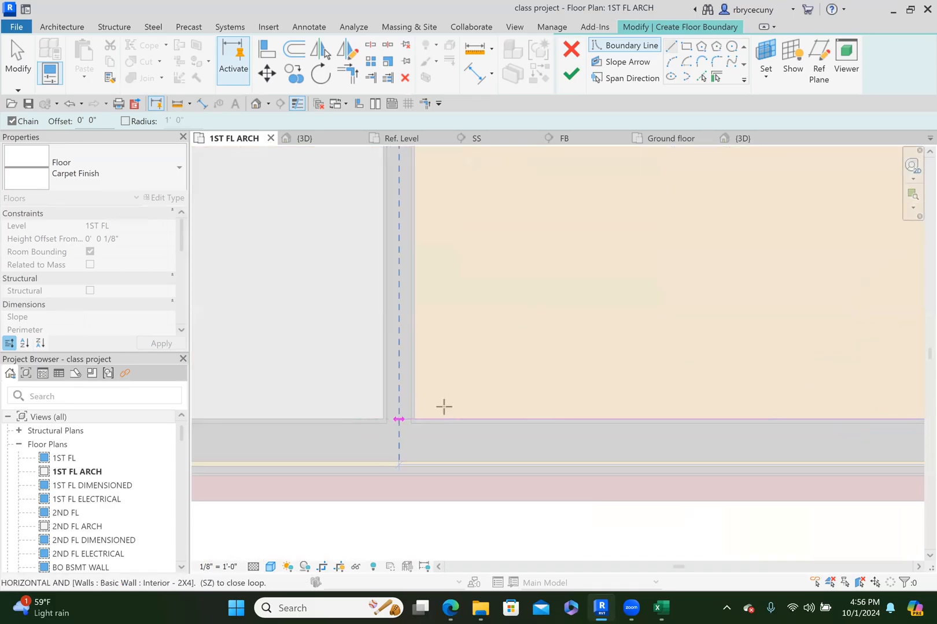
left_click(419, 421)
Close the boundary up the hallway partition to its starting corner and finish the double-door room's carpet floor.
scroll(420, 421, "down", 3)
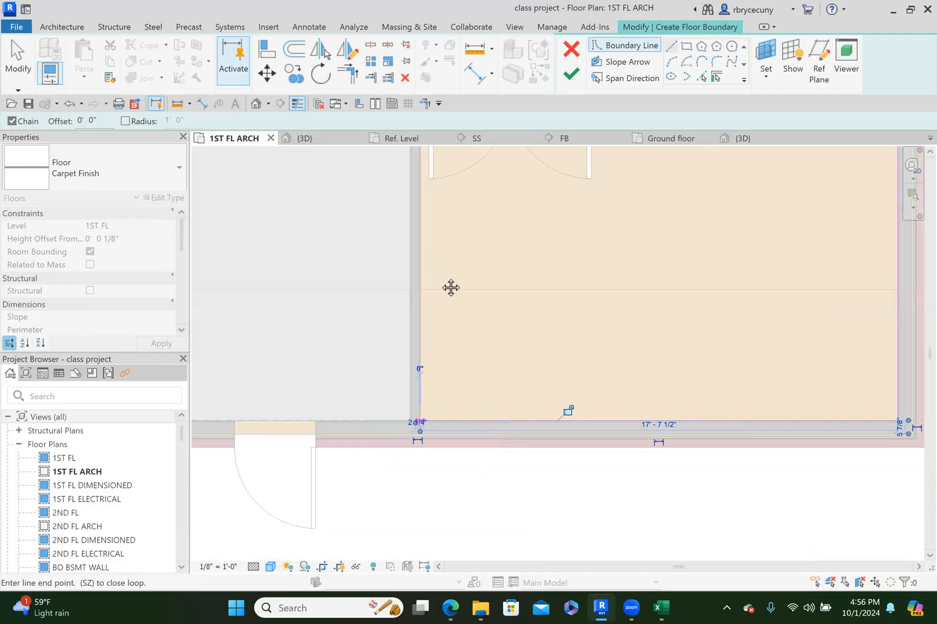
middle_click_drag(452, 288, 420, 533)
scroll(390, 355, "up", 6)
left_click(396, 304)
scroll(435, 344, "down", 4)
left_click(570, 74)
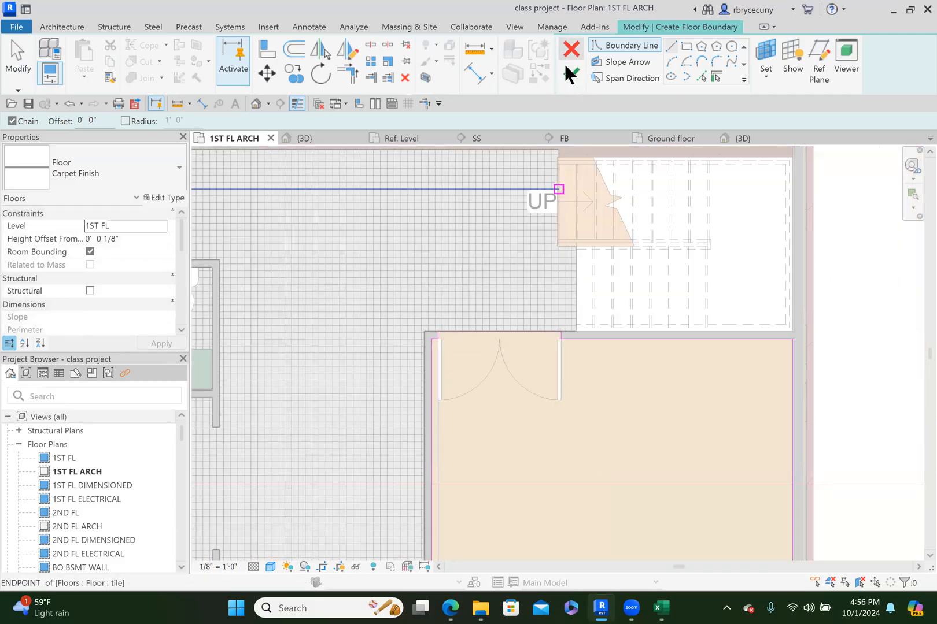
Complete the carpet floor sketch for the double-door room and deselect the resulting floor.
left_click(564, 337)
scroll(565, 337, "down", 7)
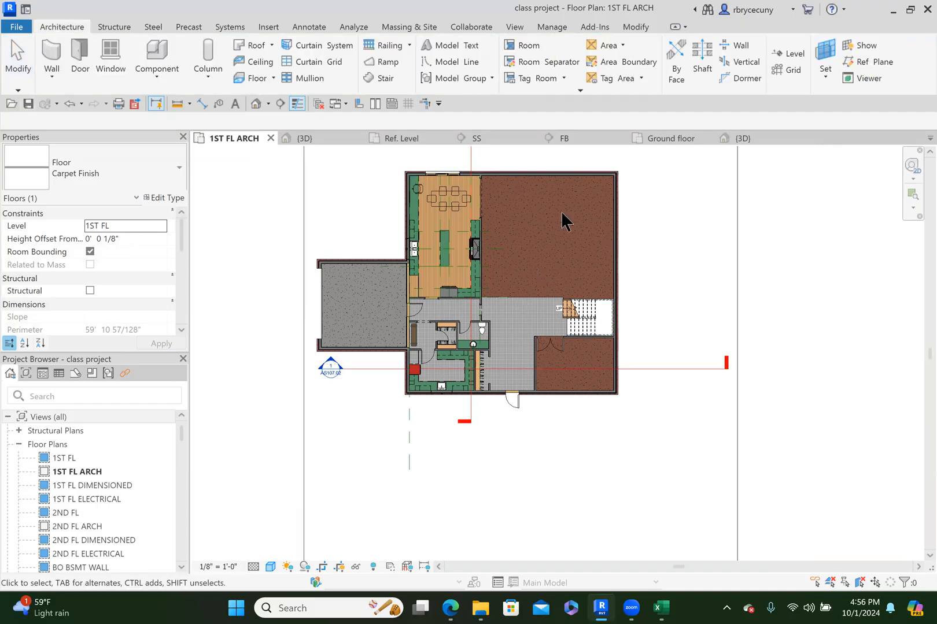
key("Escape")
middle_click_drag(523, 224, 472, 230)
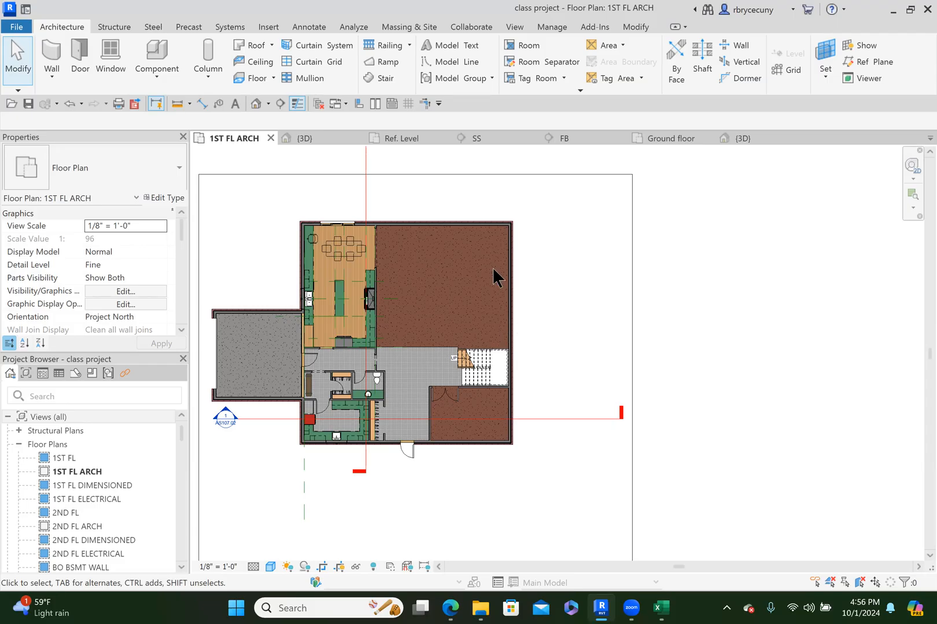
Start placing a component and open the list of loaded component types with no search filter.
scroll(493, 270, "up", 3)
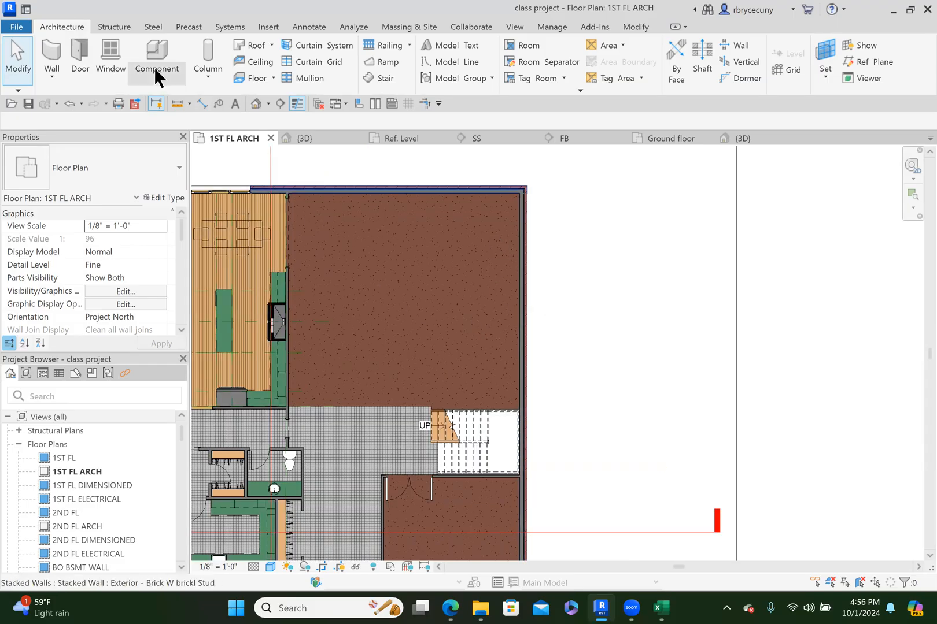
left_click(152, 51)
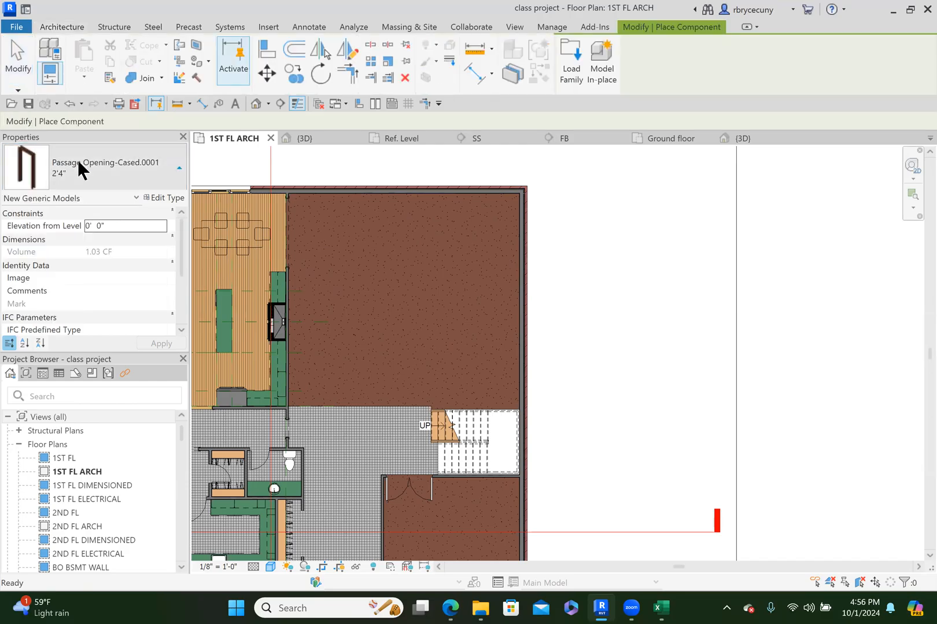
left_click(79, 168)
type("fp")
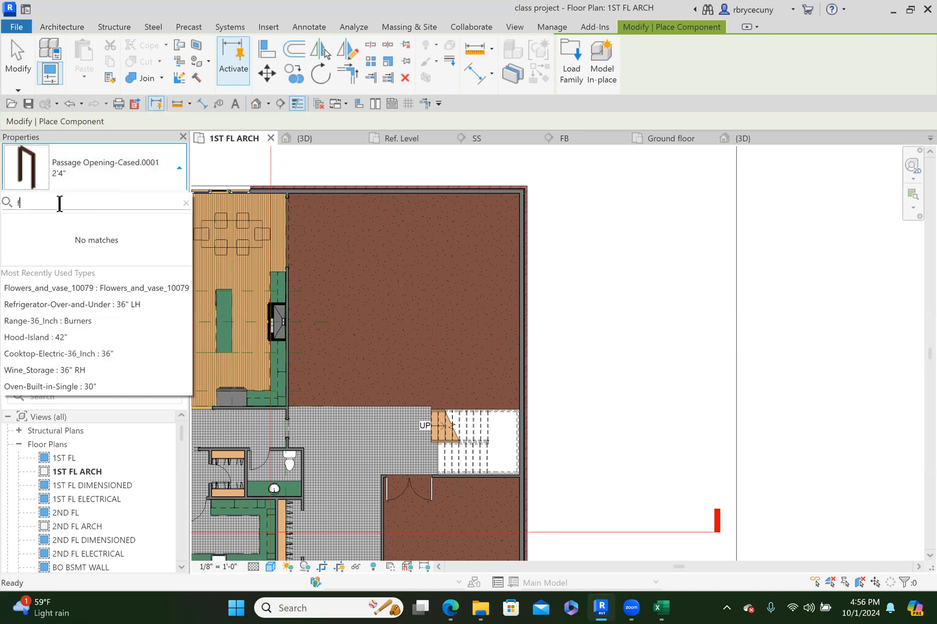
key("BackSpace")
scroll(92, 340, "down", 10)
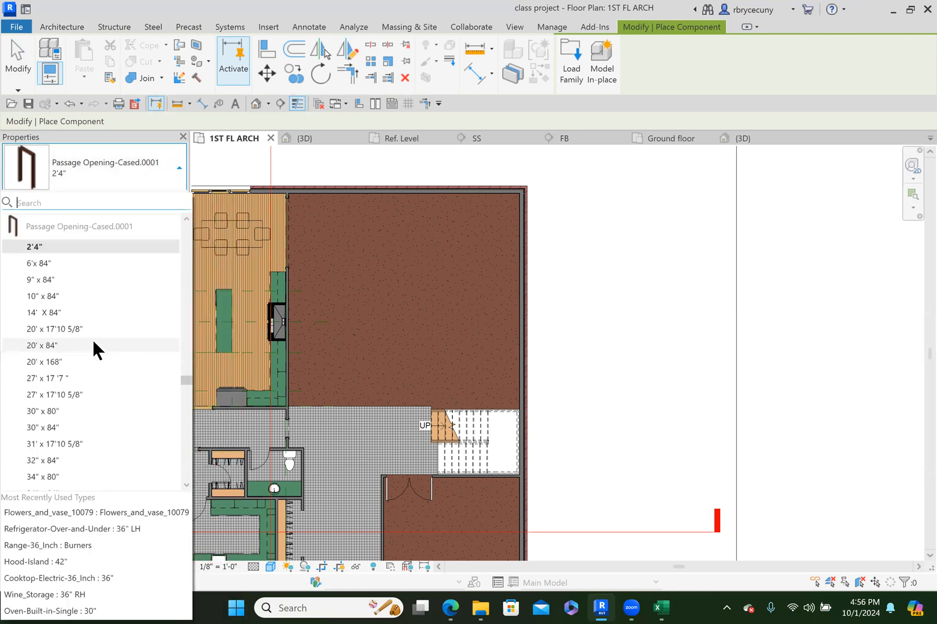
Examine the loaded component families for an item to place in the kitchen.
scroll(94, 344, "down", 12)
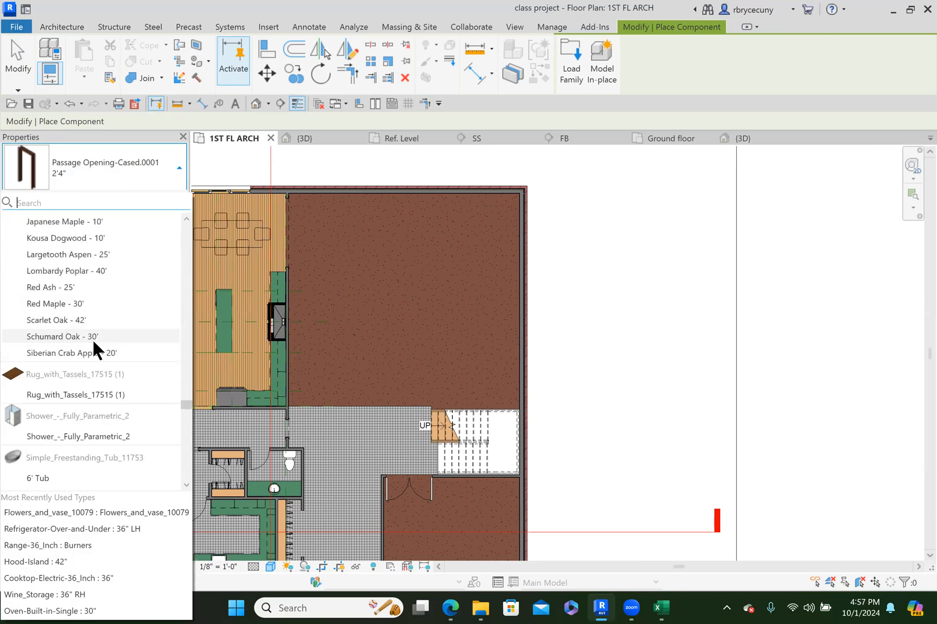
scroll(93, 342, "down", 12)
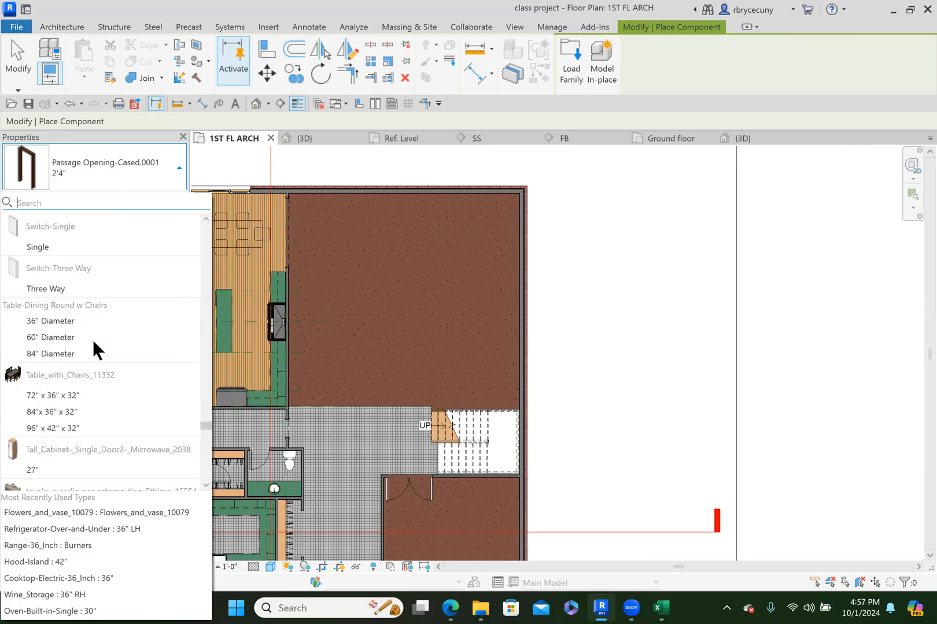
scroll(94, 350, "down", 12)
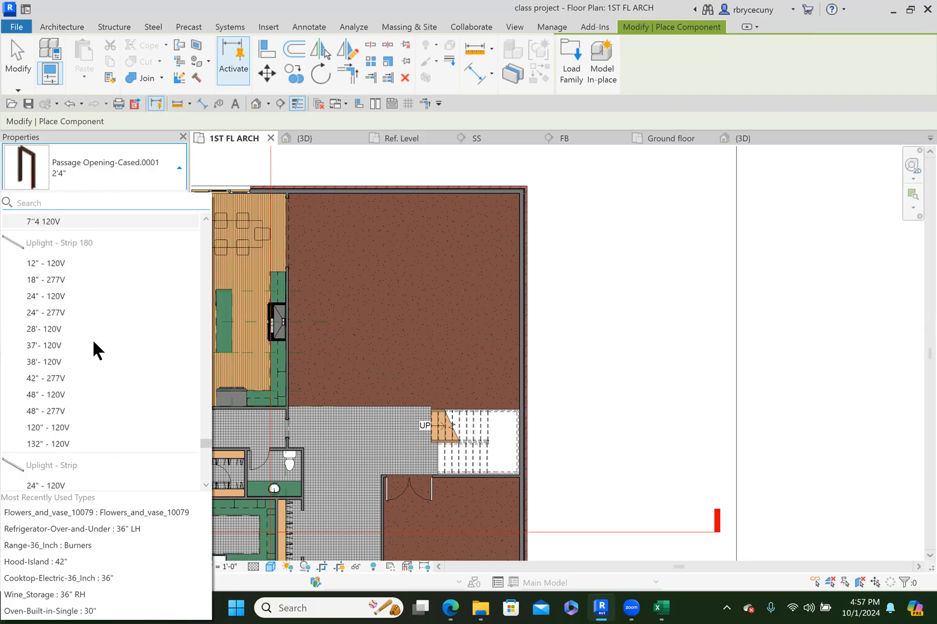
scroll(93, 343, "down", 12)
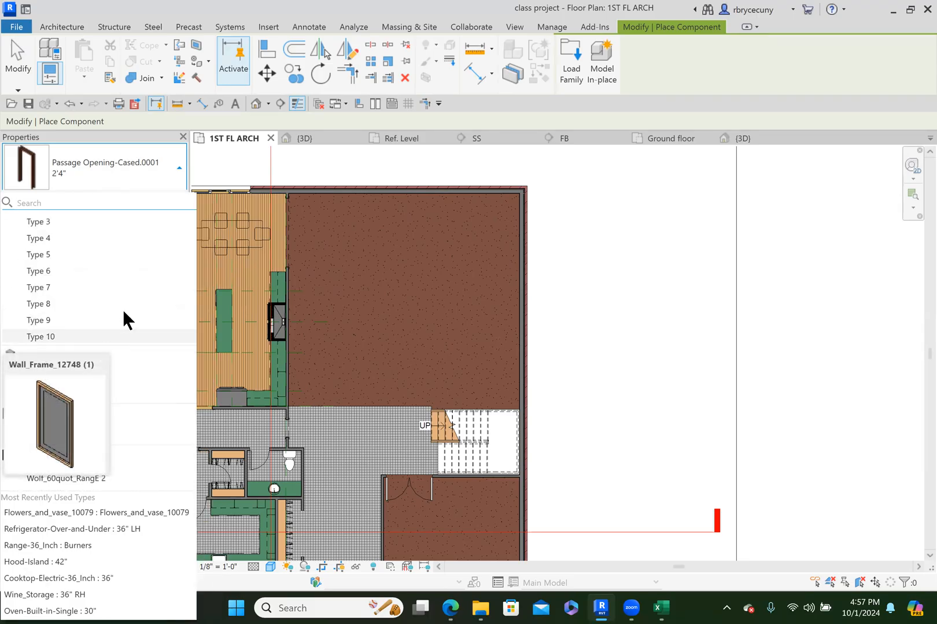
scroll(122, 313, "up", 20)
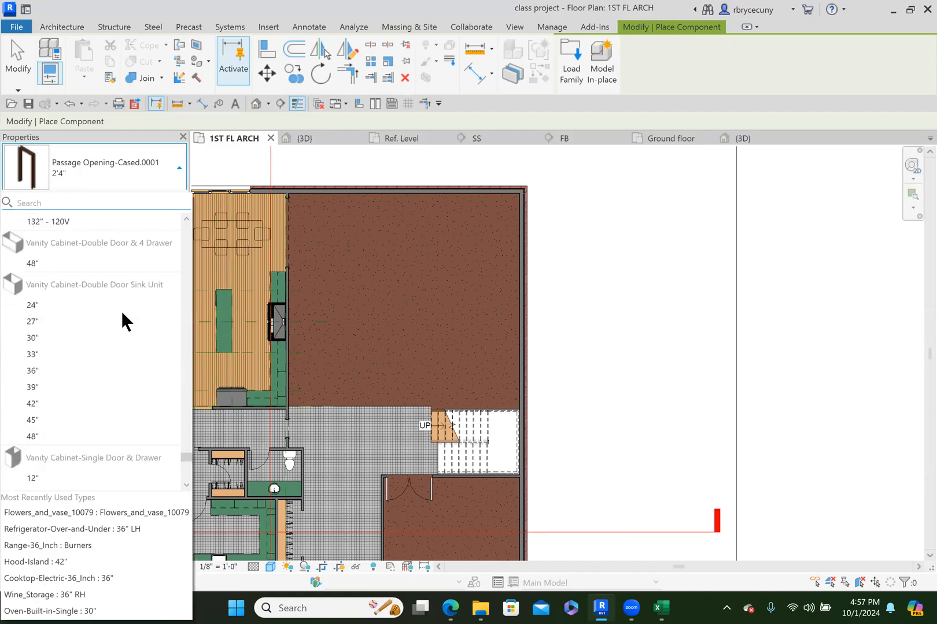
scroll(122, 313, "up", 10)
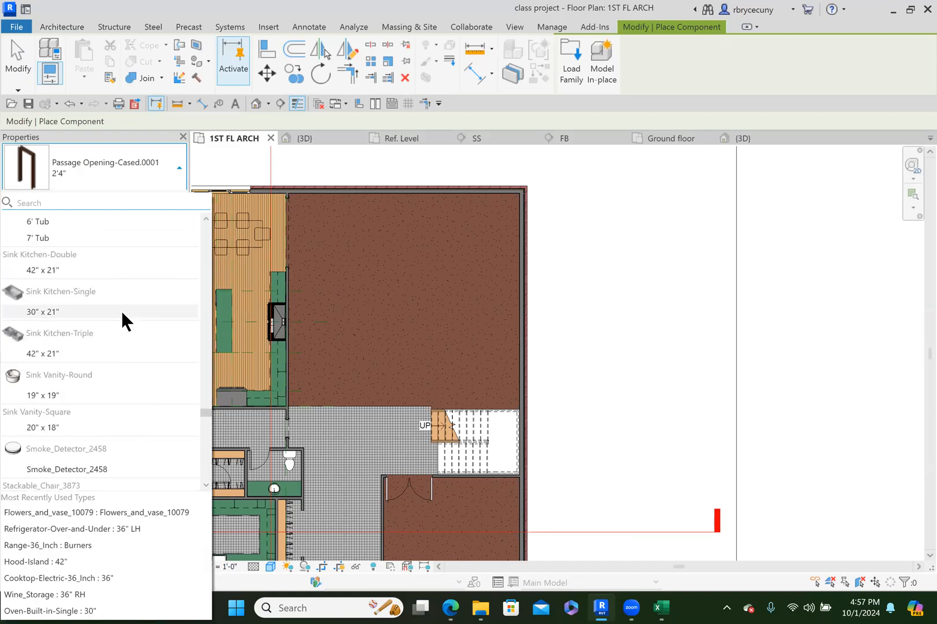
scroll(122, 312, "up", 15)
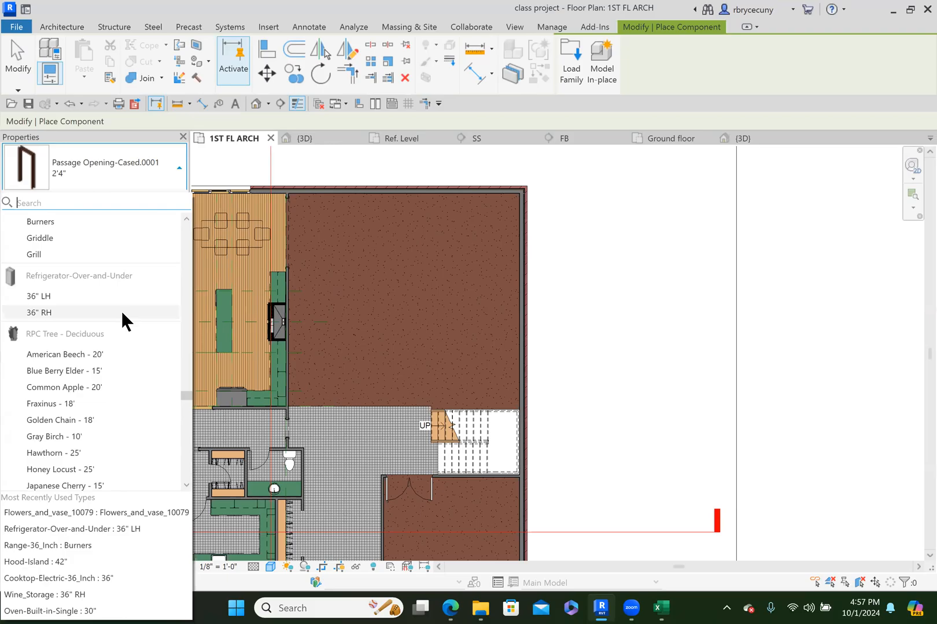
scroll(122, 313, "up", 15)
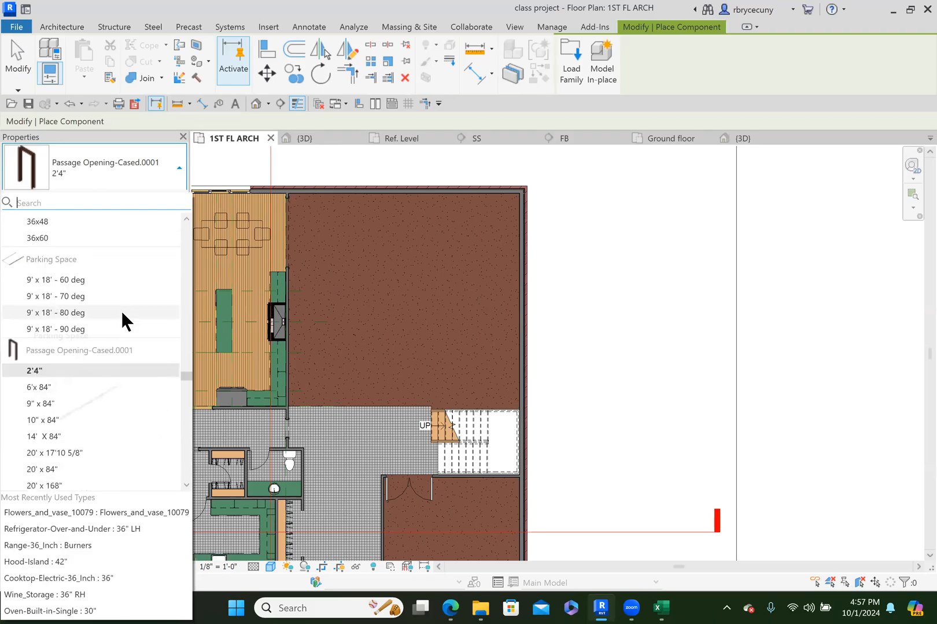
scroll(124, 321, "up", 3)
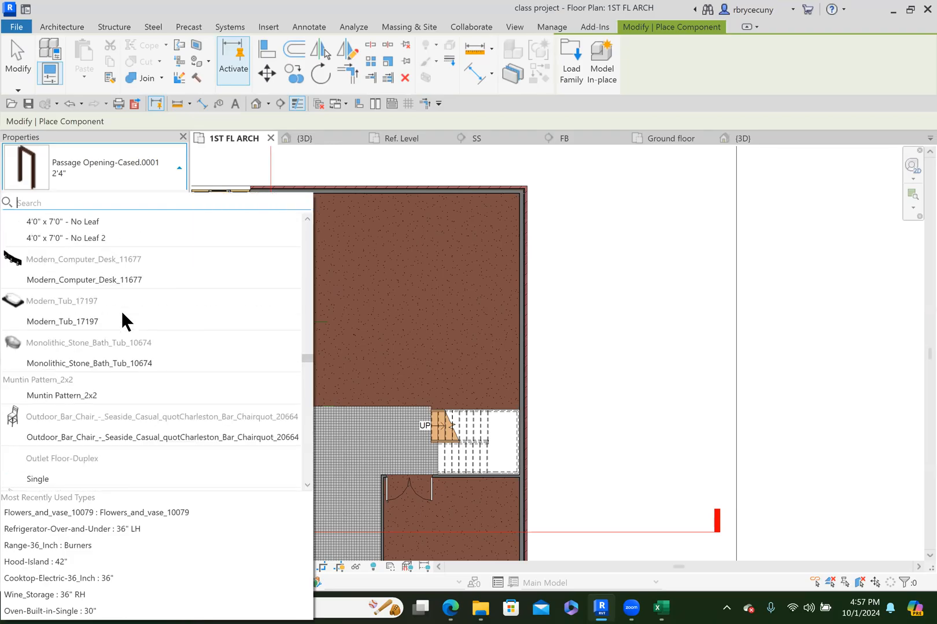
scroll(120, 353, "down", 6)
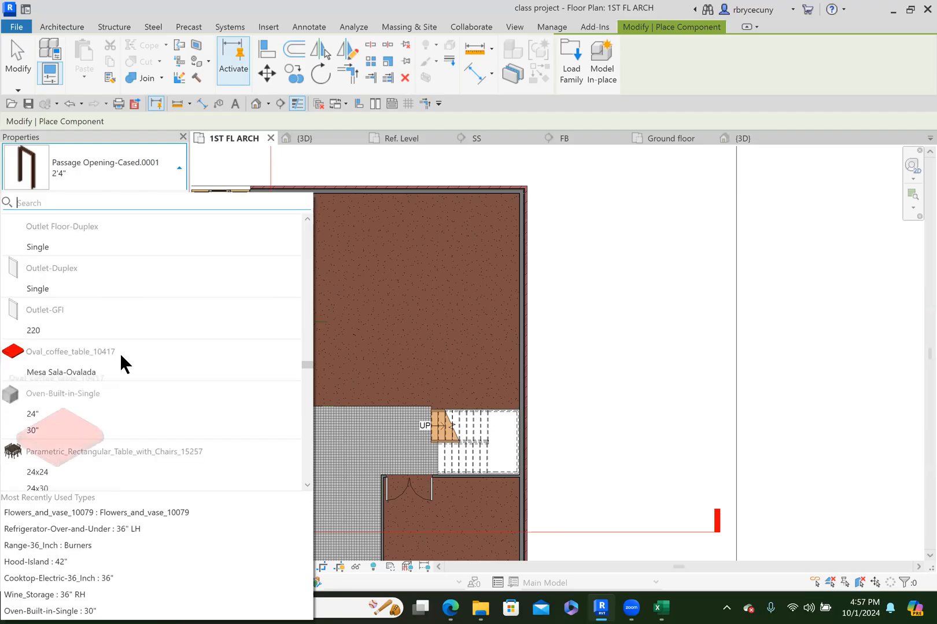
scroll(120, 353, "up", 8)
scroll(125, 356, "down", 3)
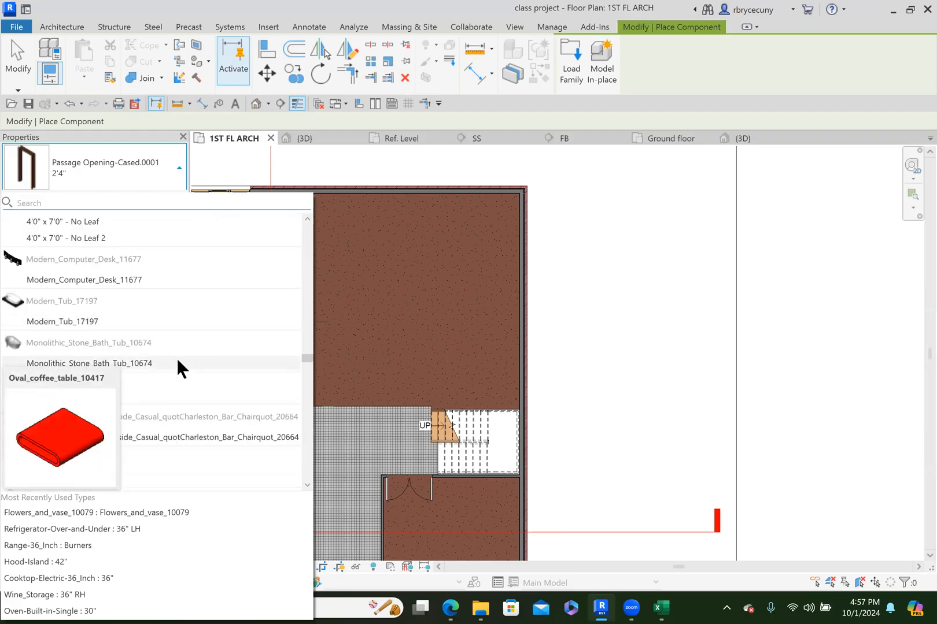
scroll(177, 360, "down", 10)
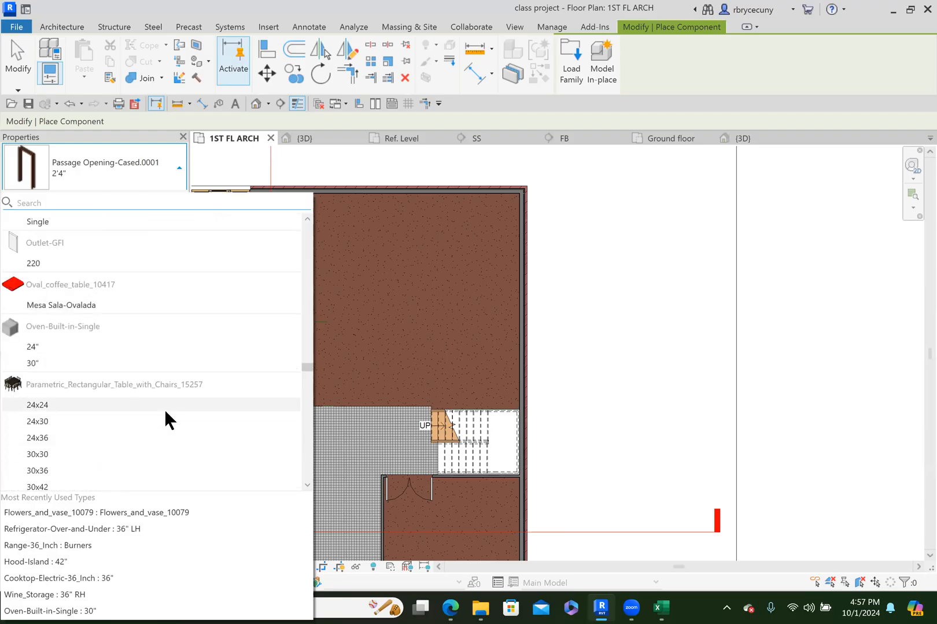
scroll(117, 384, "down", 4)
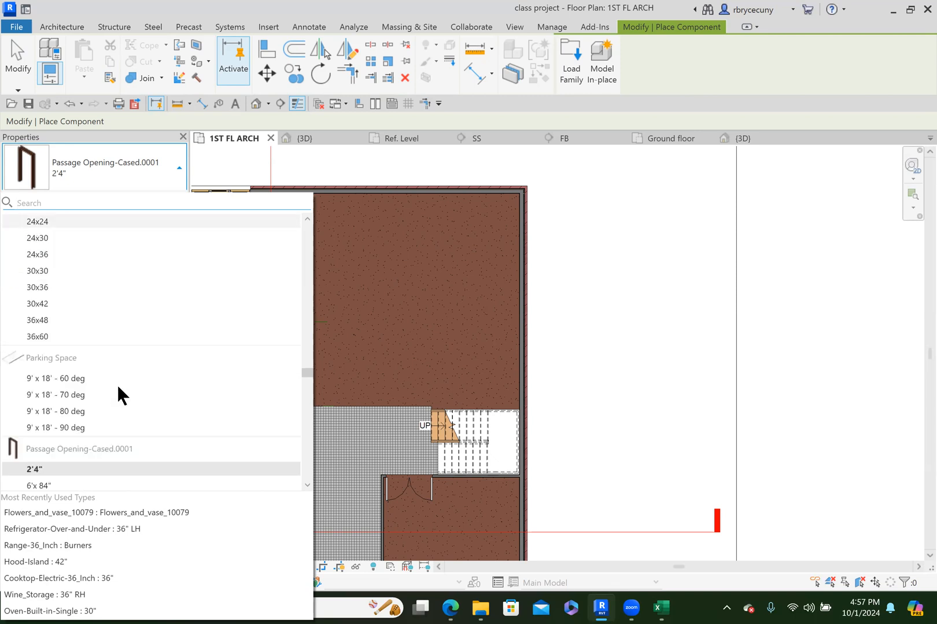
scroll(119, 388, "down", 10)
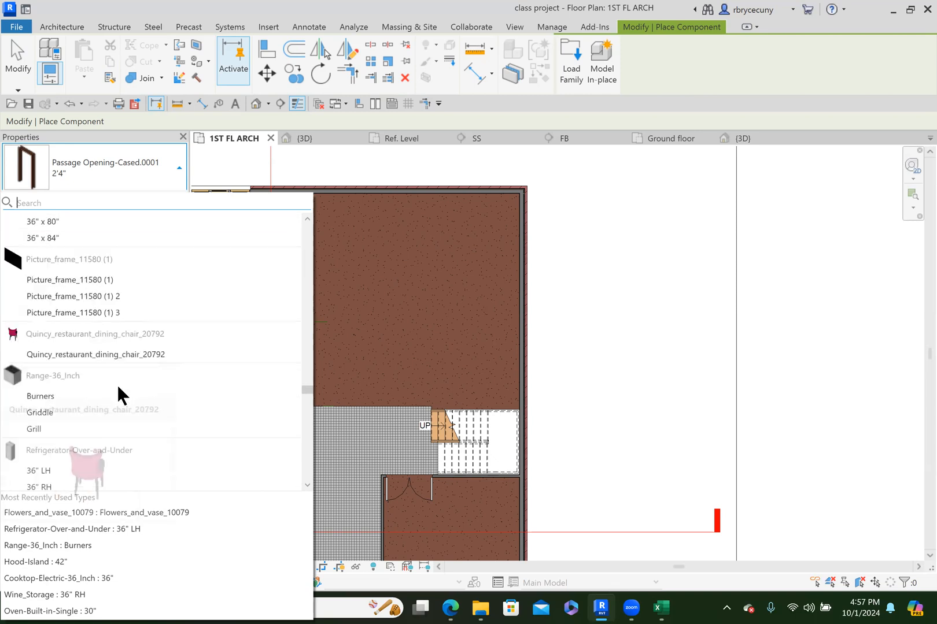
scroll(118, 387, "down", 3)
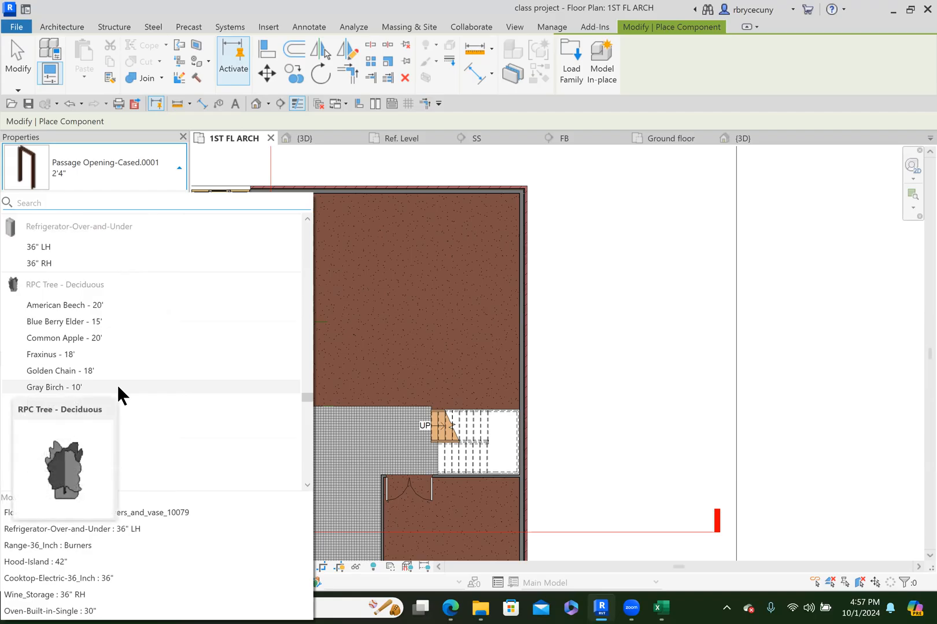
scroll(118, 388, "down", 3)
scroll(118, 388, "down", 3)
scroll(118, 388, "up", 6)
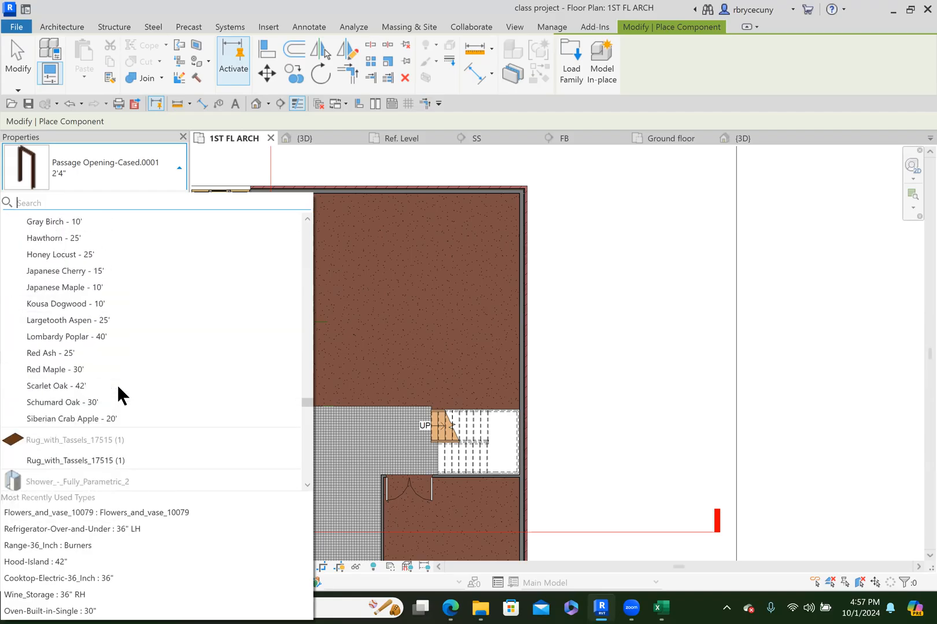
scroll(118, 388, "up", 12)
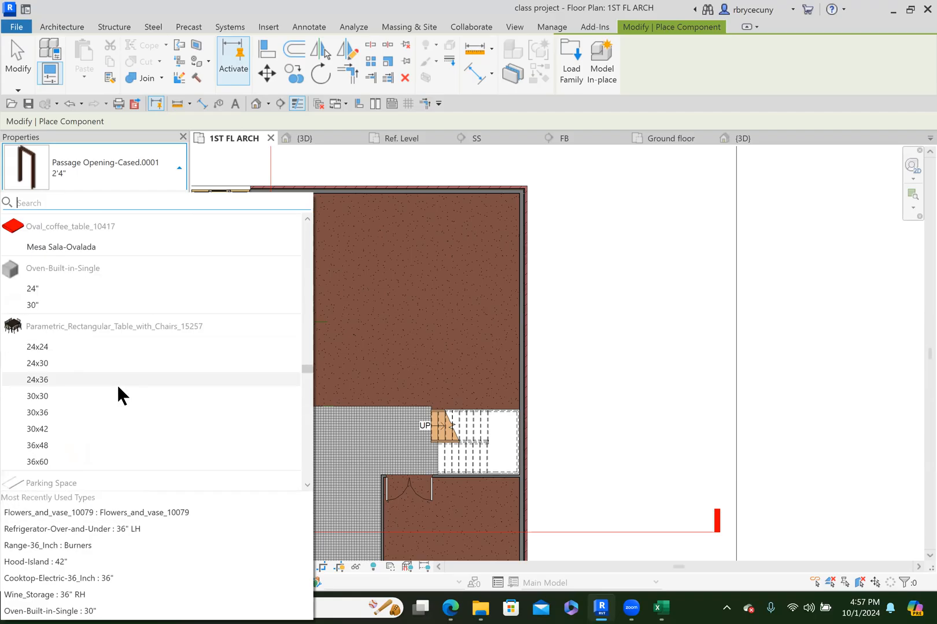
Choose the KitchenAid_Food_Mixer_16649 type for the component being placed.
mouse_move(118, 387)
scroll(118, 387, "up", 2)
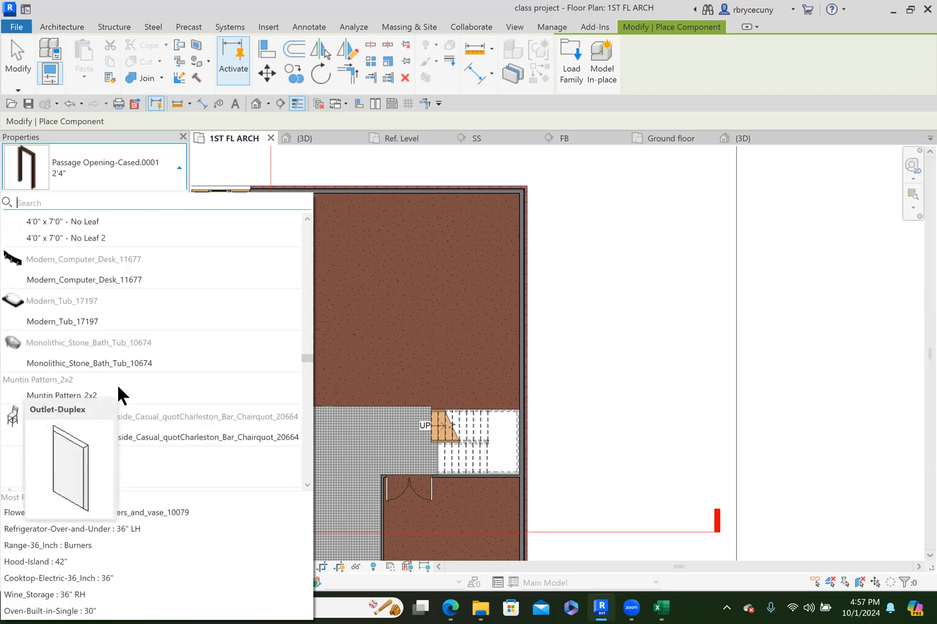
scroll(118, 387, "up", 3)
scroll(116, 373, "up", 4)
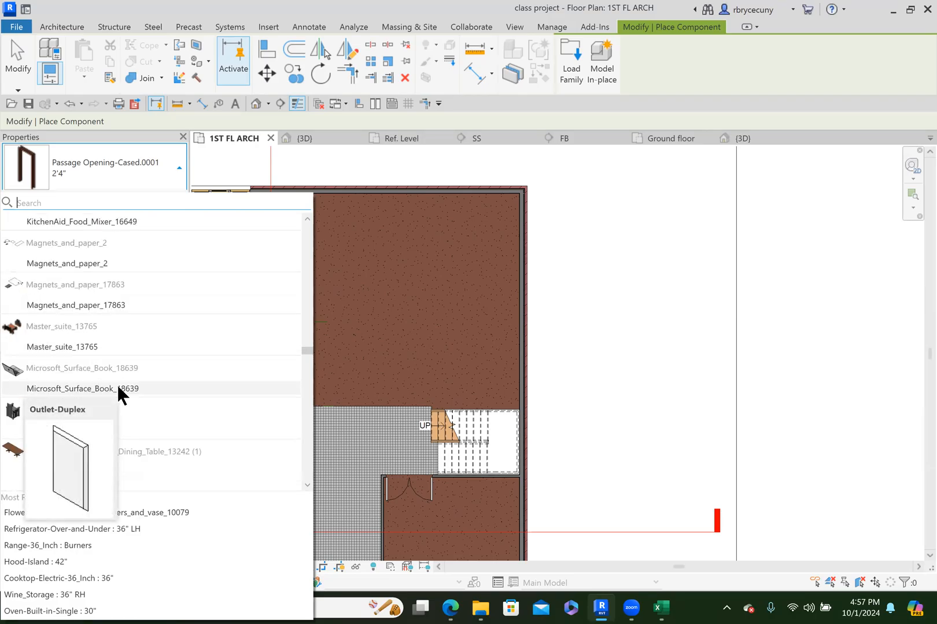
mouse_move(117, 361)
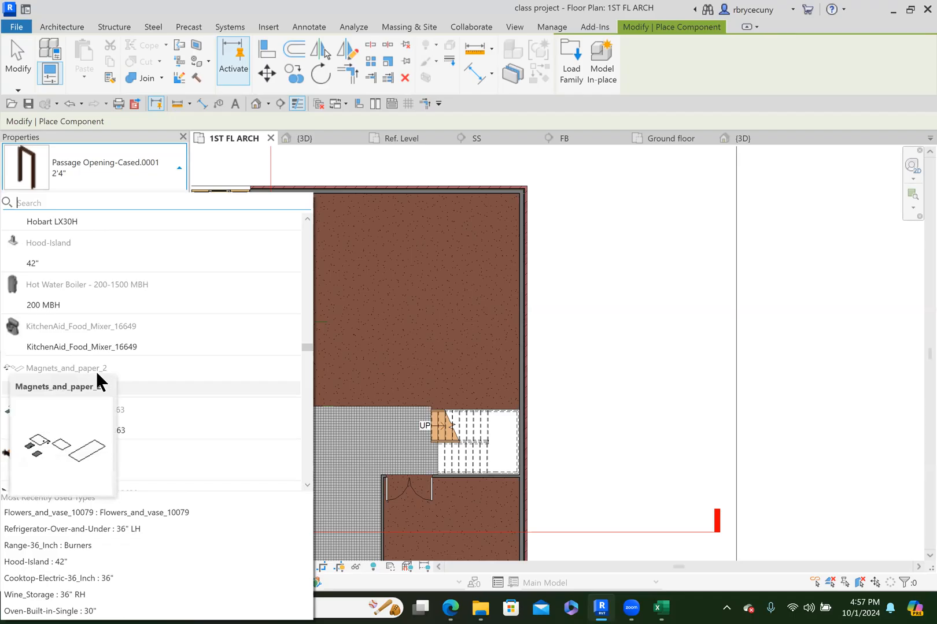
scroll(95, 370, "up", 1)
scroll(96, 370, "down", 1)
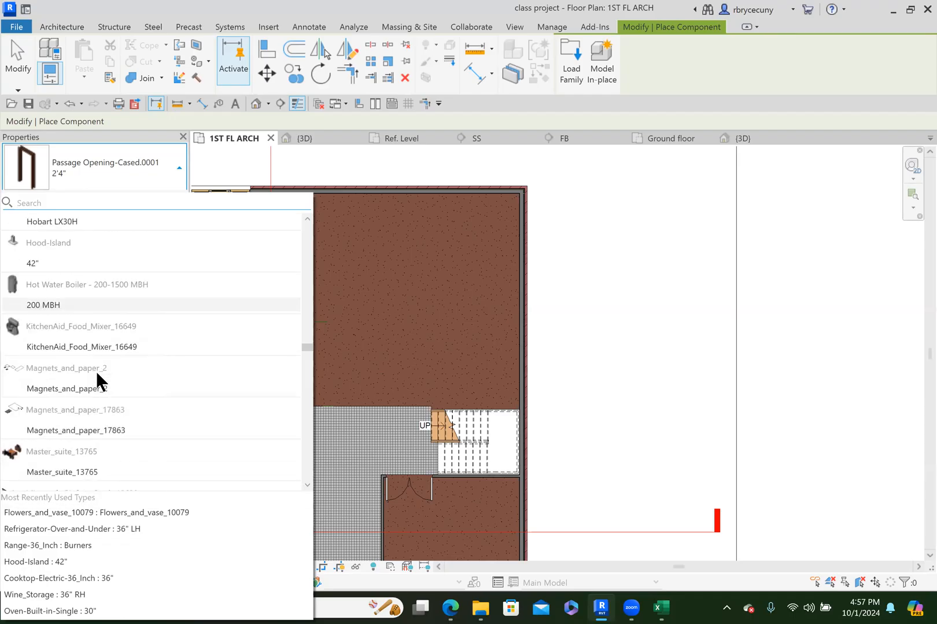
left_click(49, 347)
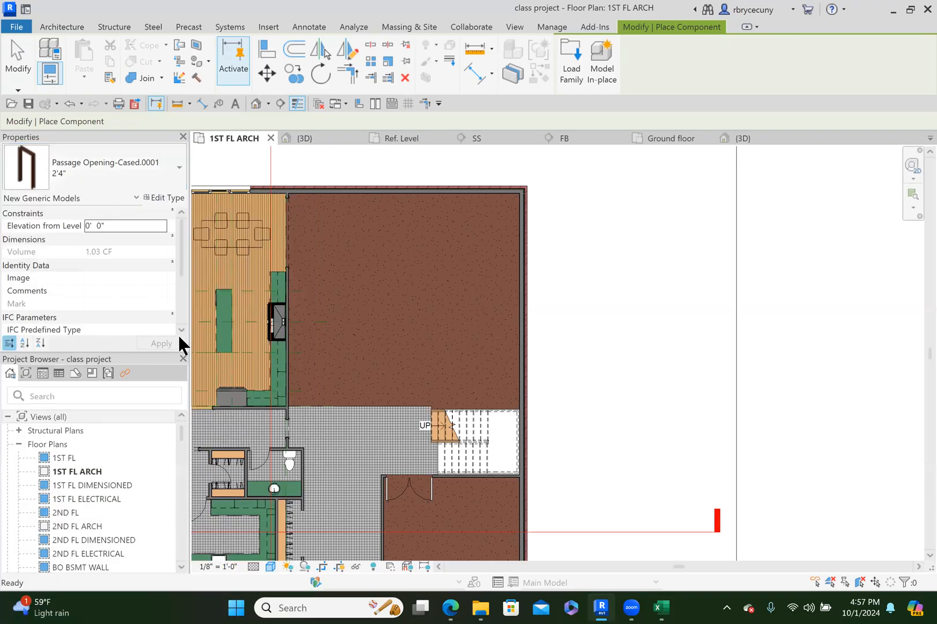
Set the mixer's elevation from level to 3' 0" and place it on the upper end of the kitchen island.
scroll(215, 292, "up", 4)
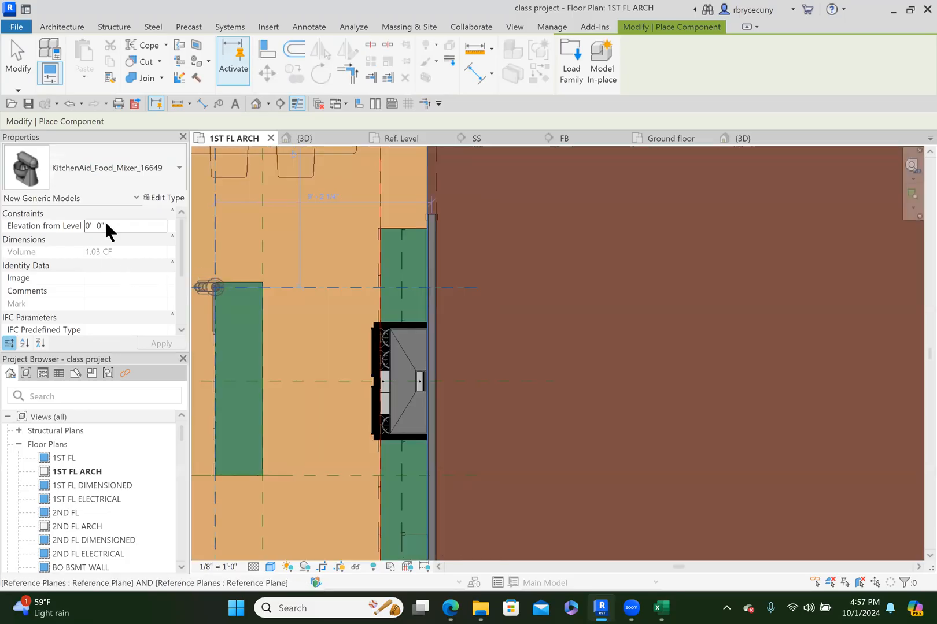
left_click(111, 239)
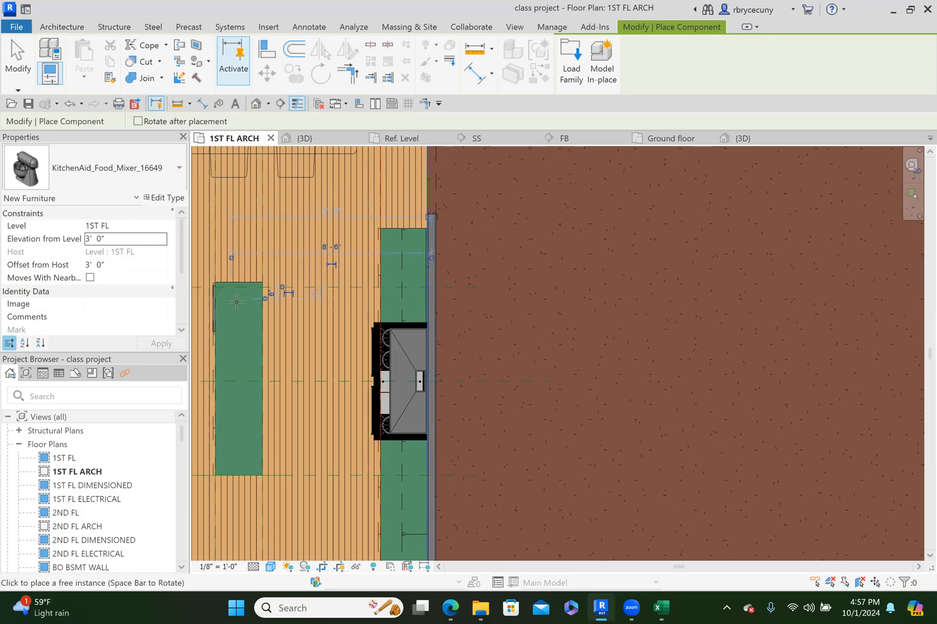
key("Escape")
scroll(236, 301, "down", 2)
middle_click_drag(292, 255, 419, 245)
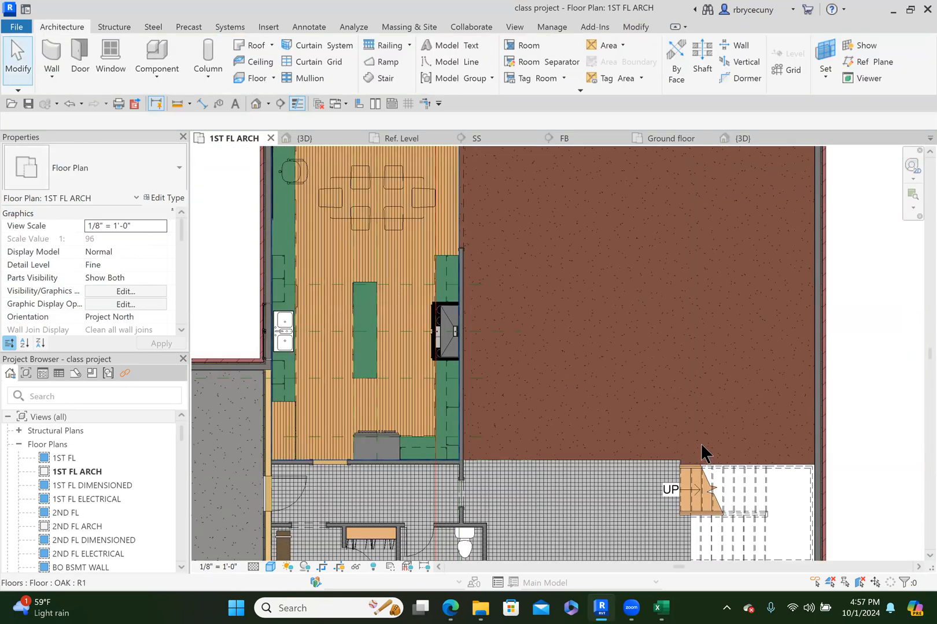
Move the SS section line up across the kitchen island and open its section view at the mixer.
middle_click(715, 362)
left_click_drag(734, 305, 727, 275)
right_click(727, 276)
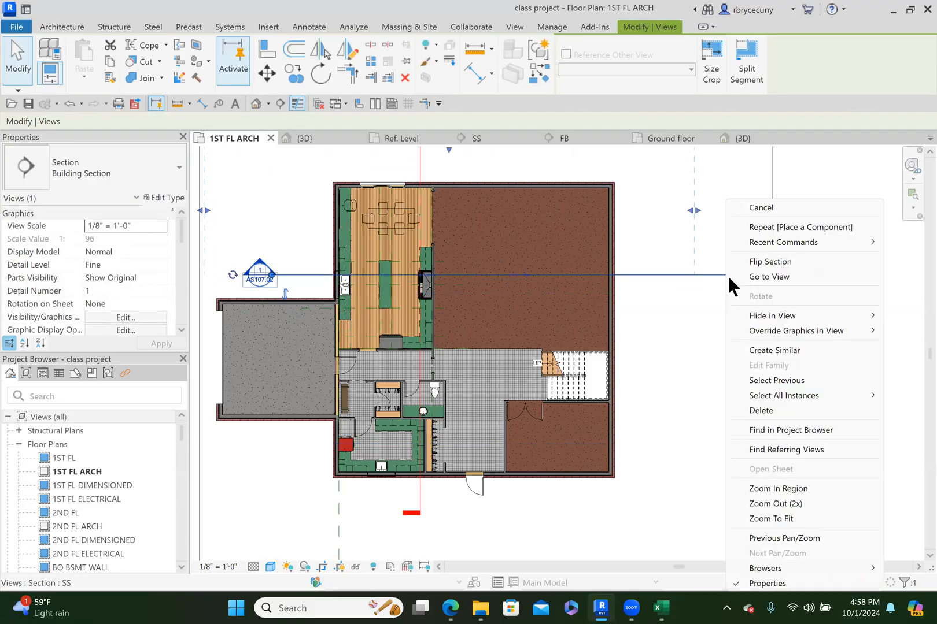
left_click(763, 277)
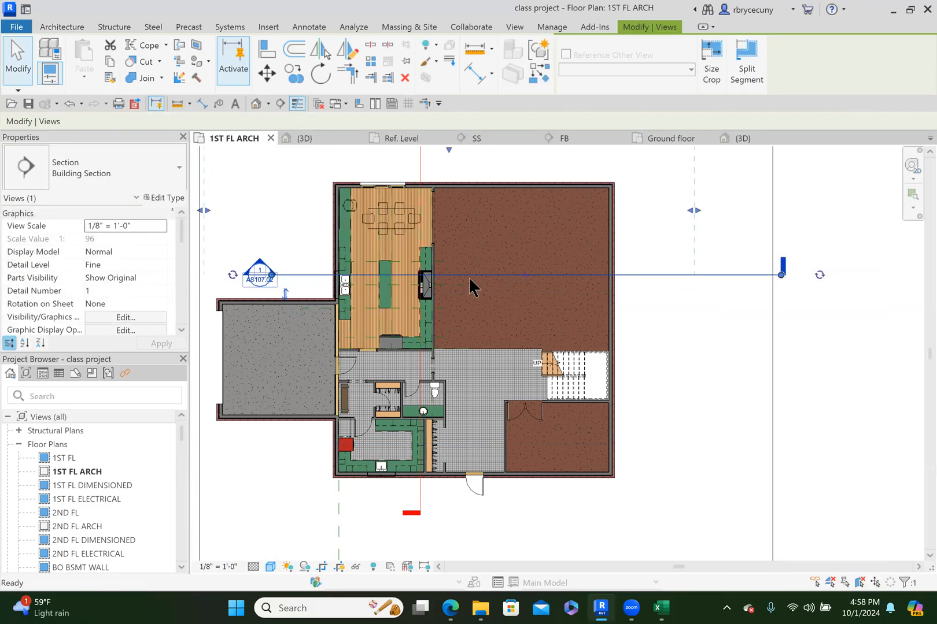
scroll(422, 346, "up", 8)
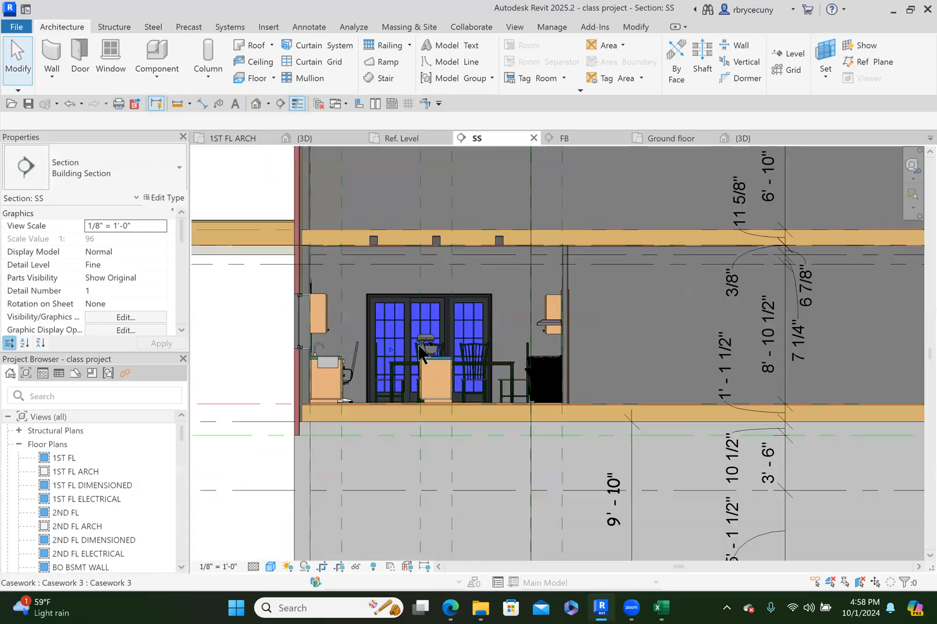
scroll(453, 394, "up", 3)
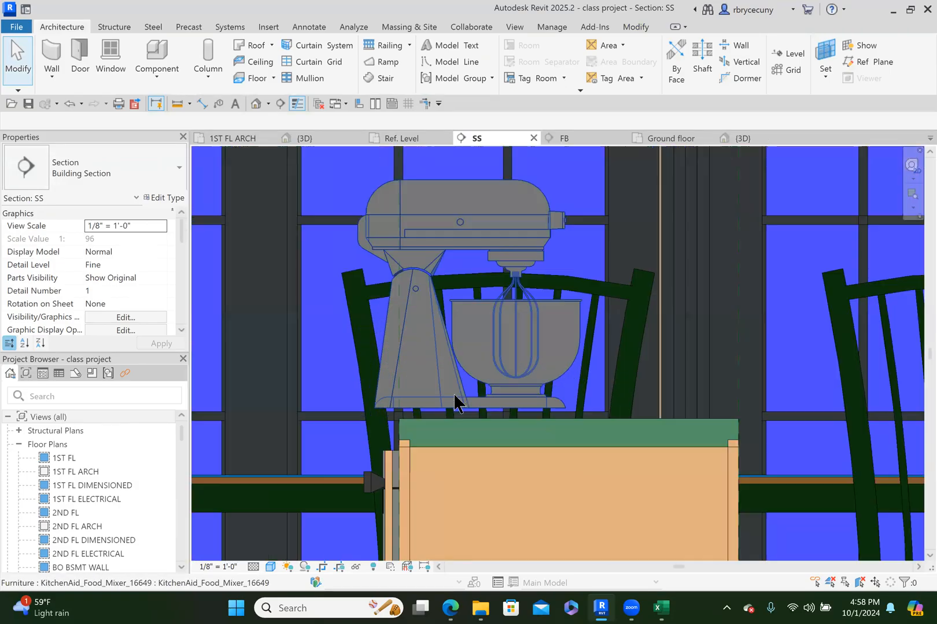
Shift the food mixer sideways in the section so its base sits over the kitchen island's countertop.
scroll(427, 370, "up", 2)
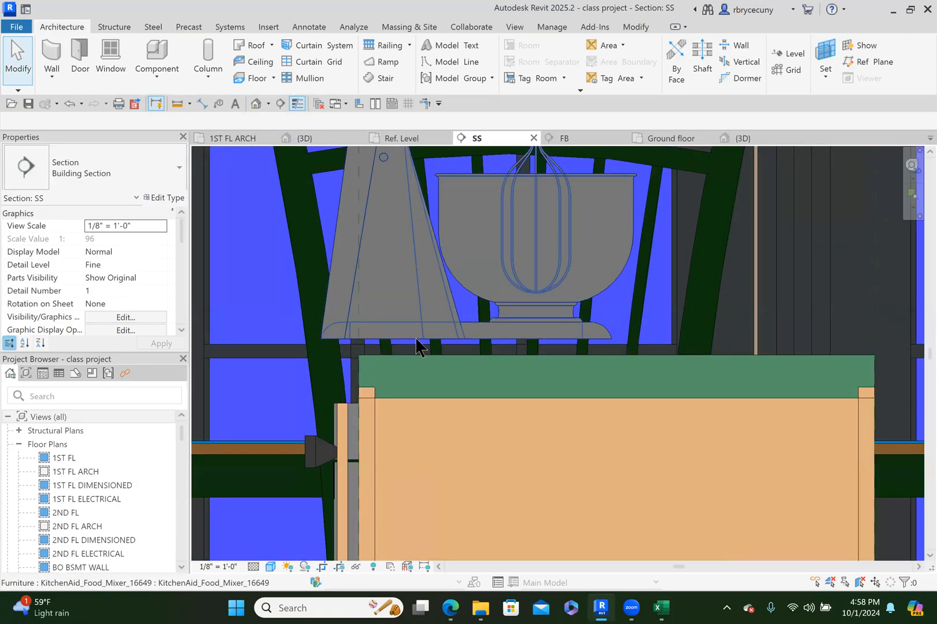
left_click(416, 341)
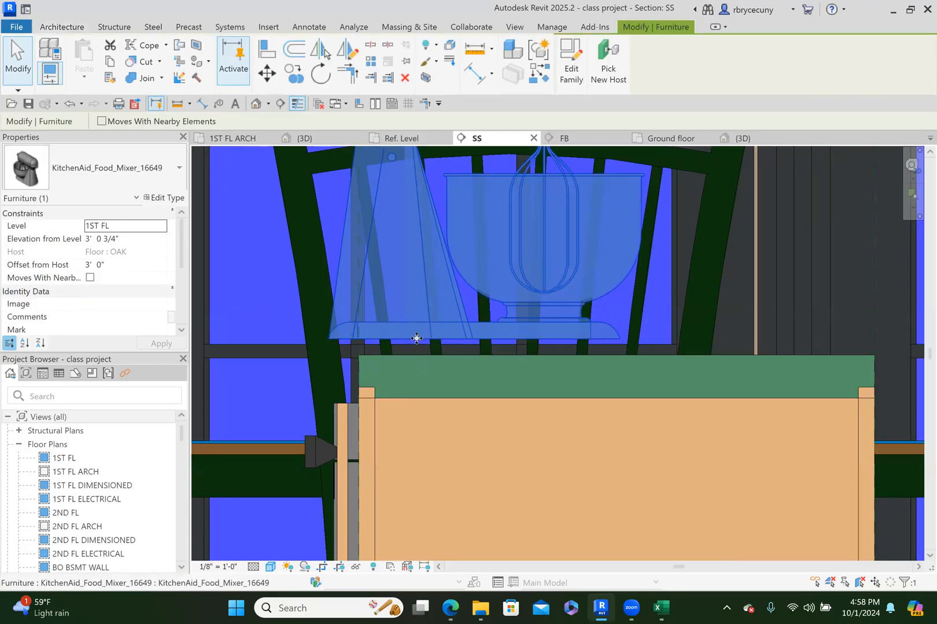
left_click_drag(416, 338, 451, 339)
Align the underside of the mixer's base with the top surface of the kitchen island's countertop.
left_click(269, 56)
scroll(432, 309, "up", 1)
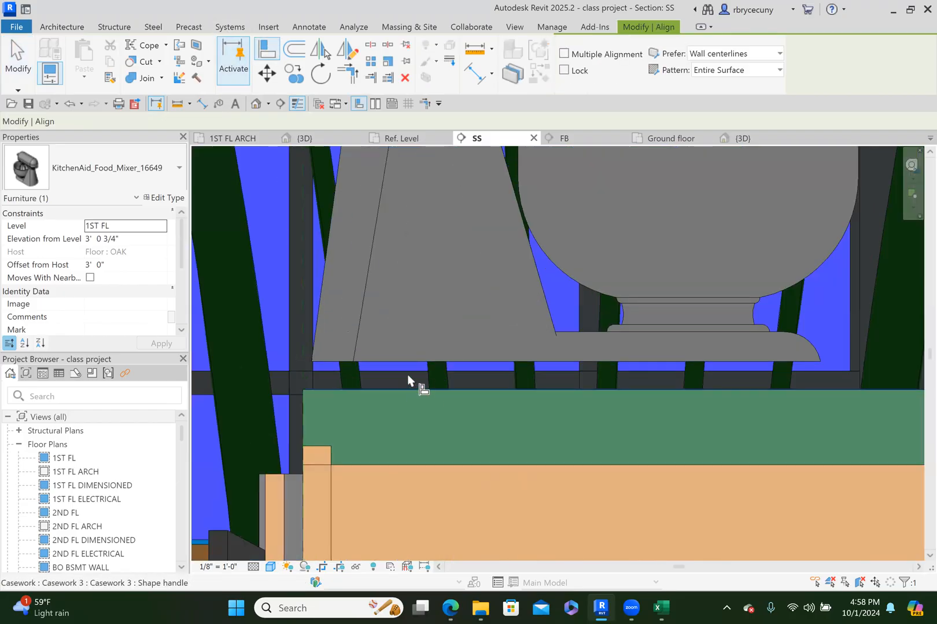
left_click(402, 360)
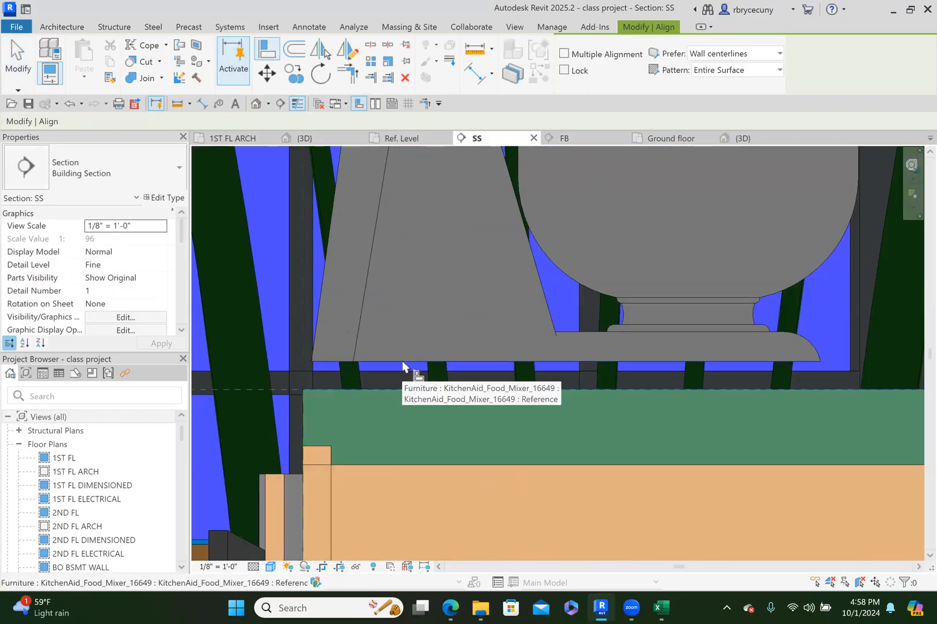
left_click(402, 362)
scroll(402, 362, "down", 1)
key("Escape")
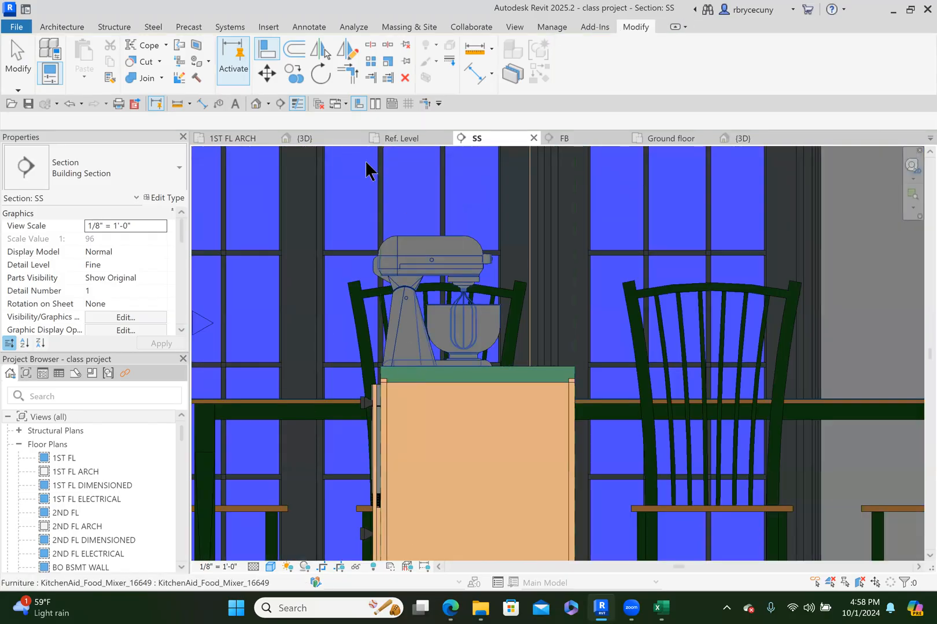
Reveal hidden elements in the 1ST FL ARCH plan to look for the mixer on the island, and return to normal display.
left_click(231, 137)
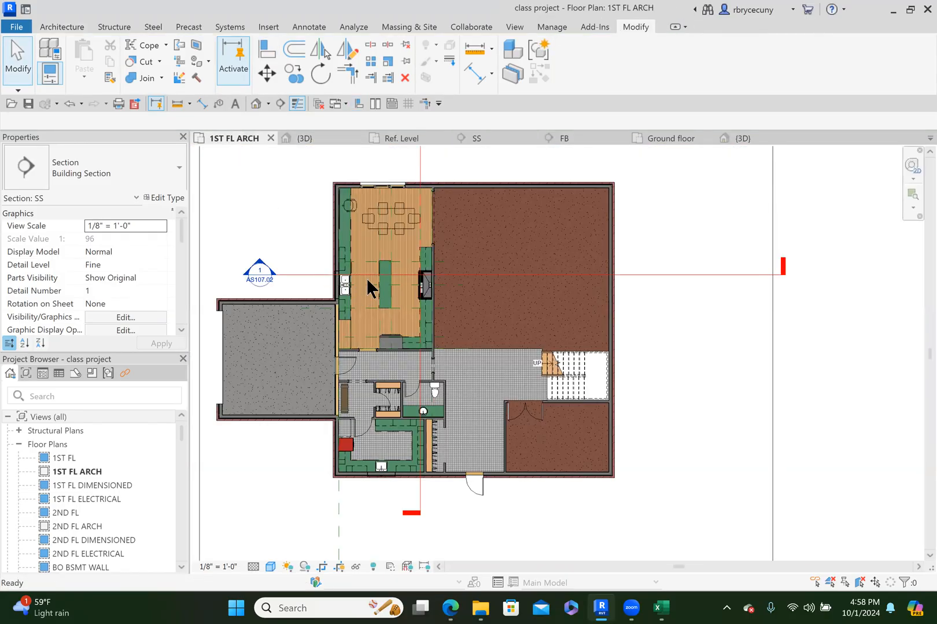
scroll(368, 277, "up", 3)
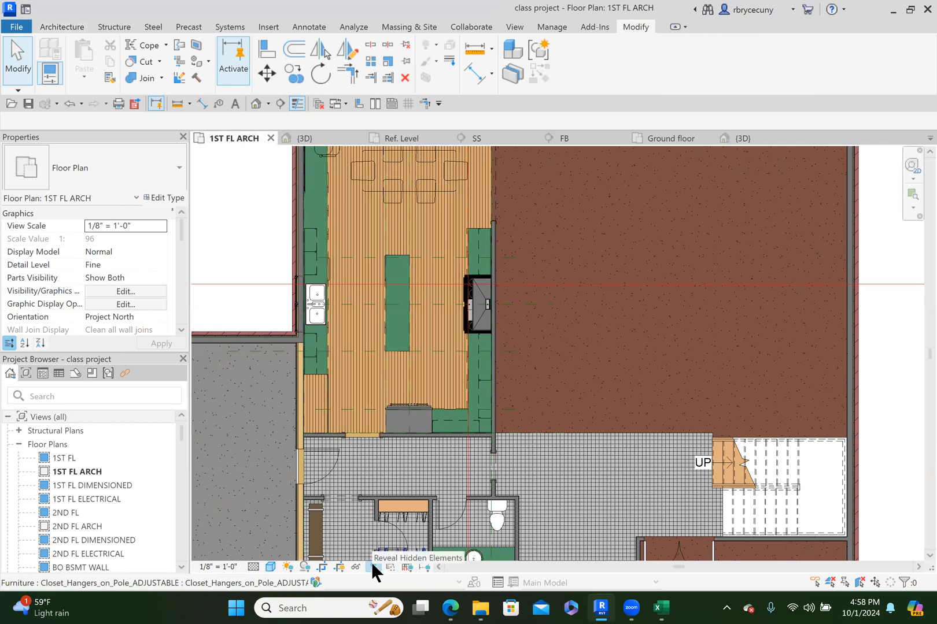
left_click(372, 564)
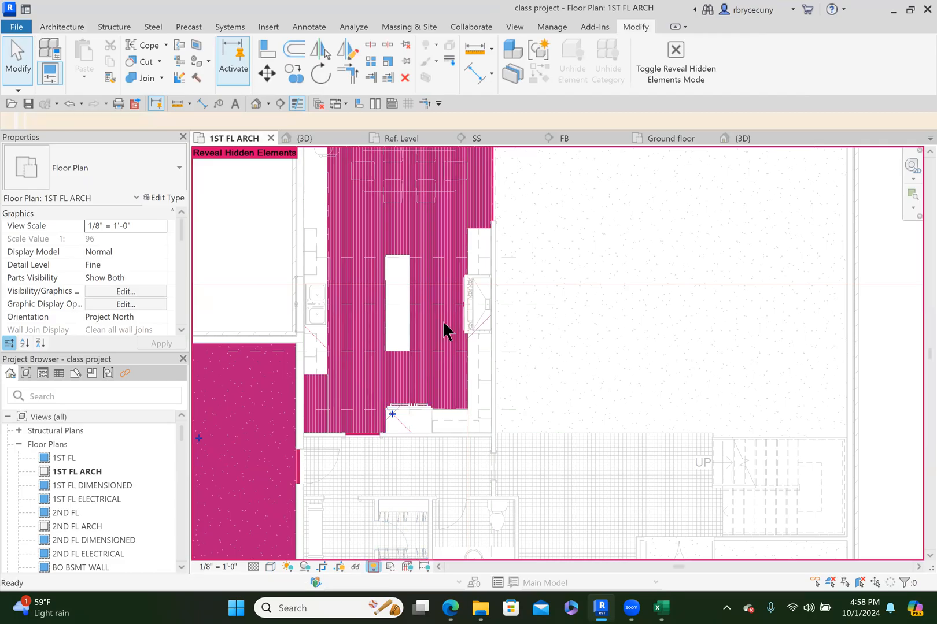
key("r")
key("h")
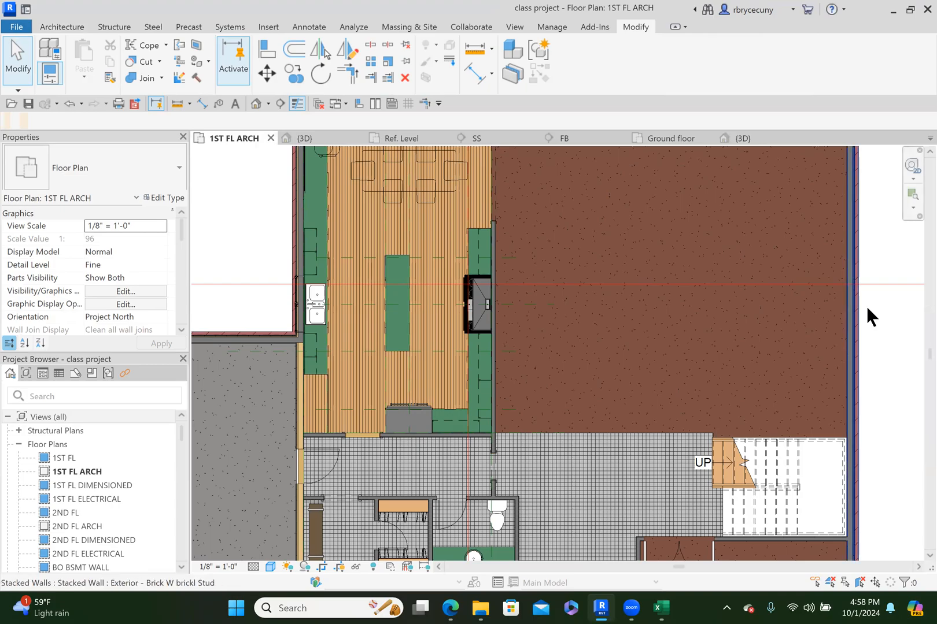
Open the SS section view from its section line and check the mixer's level, elevation and host offset.
left_click(888, 282)
right_click(888, 281)
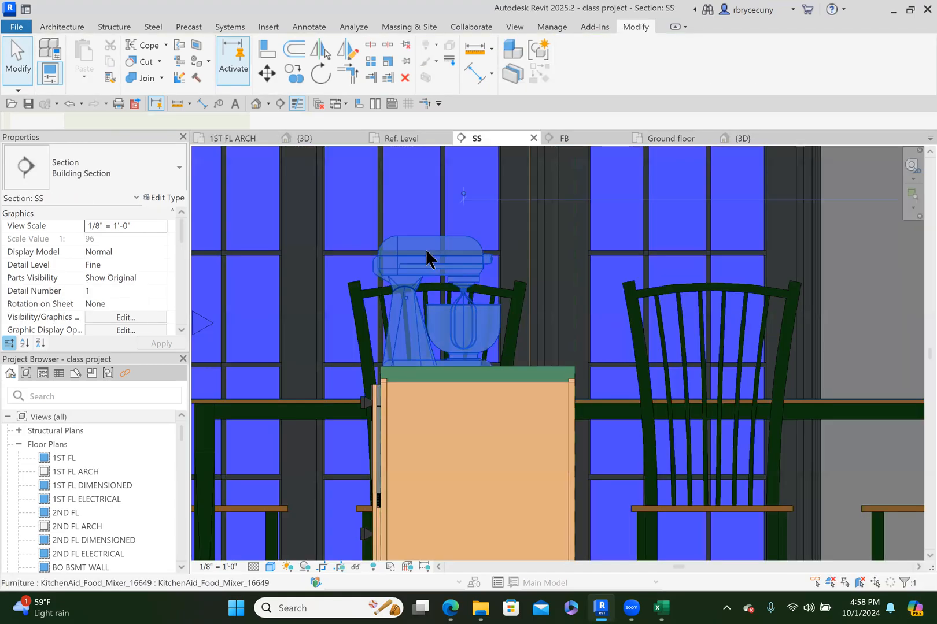
left_click(425, 254)
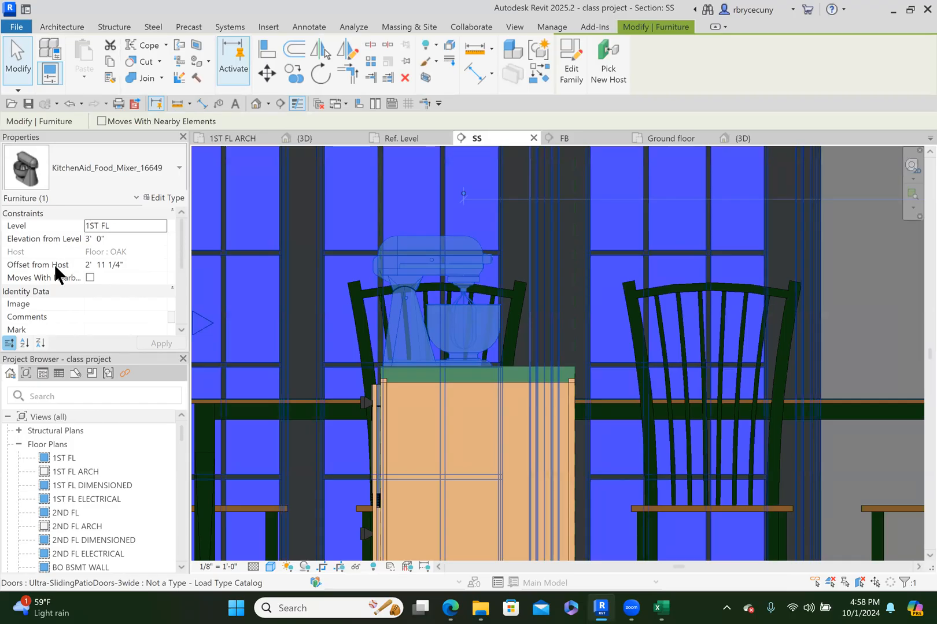
left_click(16, 53)
scroll(409, 312, "down", 2)
scroll(409, 311, "down", 1)
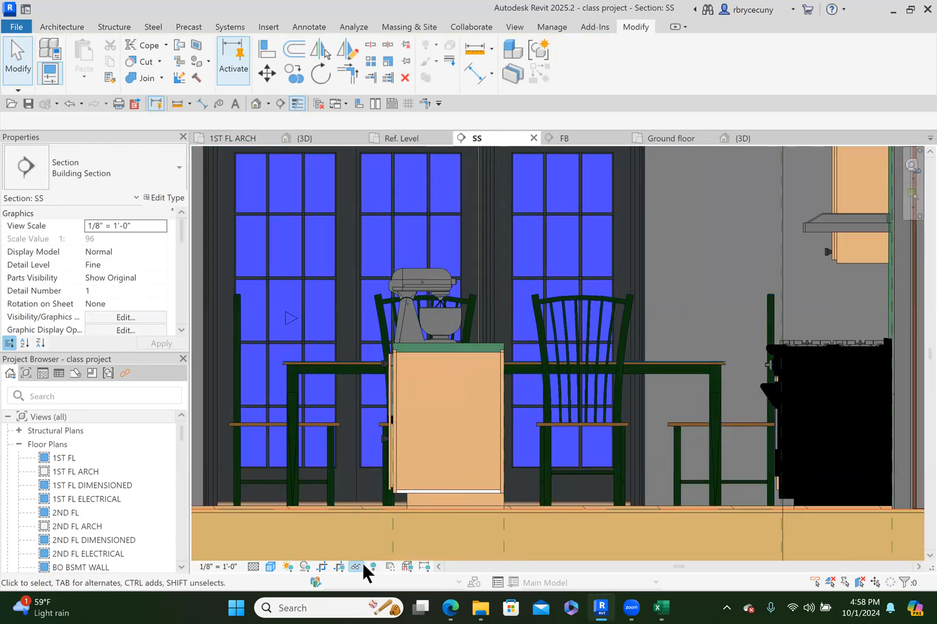
scroll(528, 323, "down", 3)
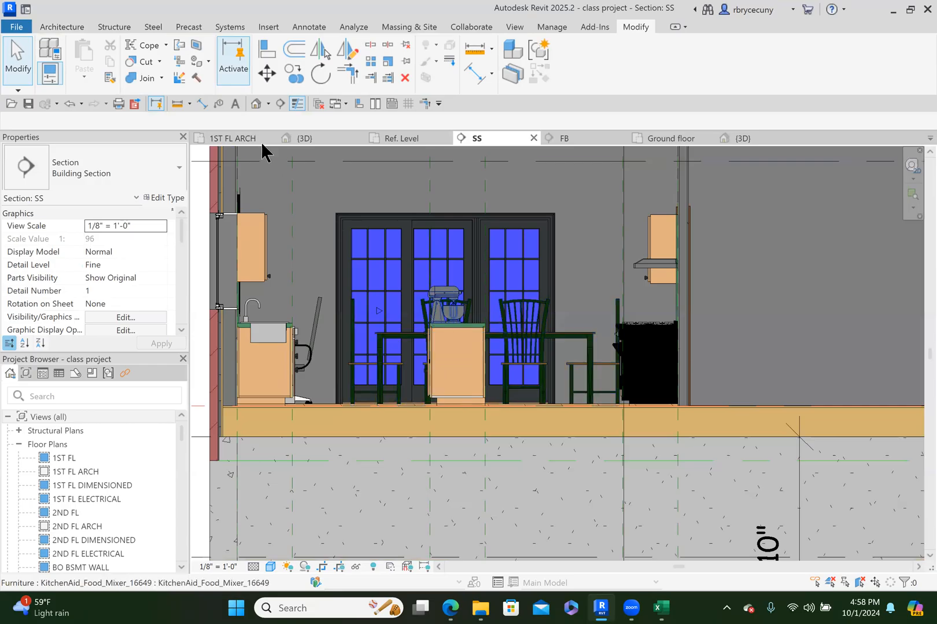
Place a camera at the lower-left of the kitchen in the 1ST FL ARCH plan, aimed toward the upper right across the island.
left_click(240, 137)
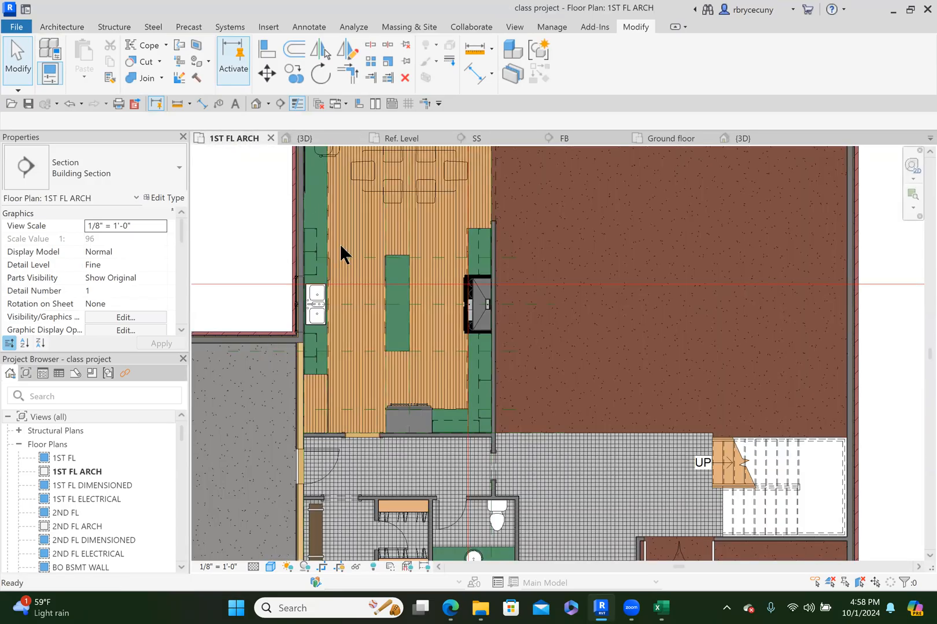
scroll(396, 270, "down", 4)
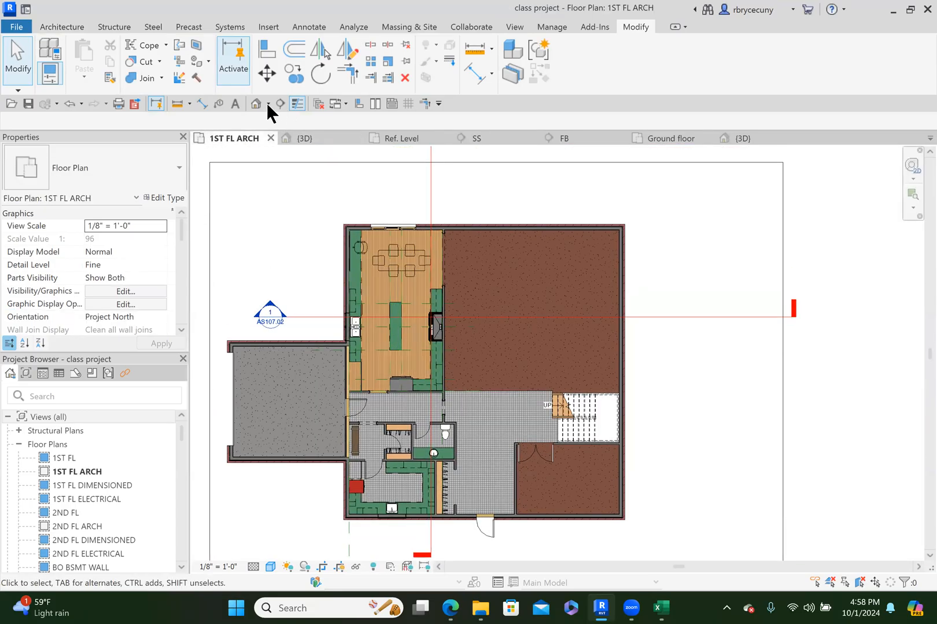
left_click(268, 103)
left_click(225, 137)
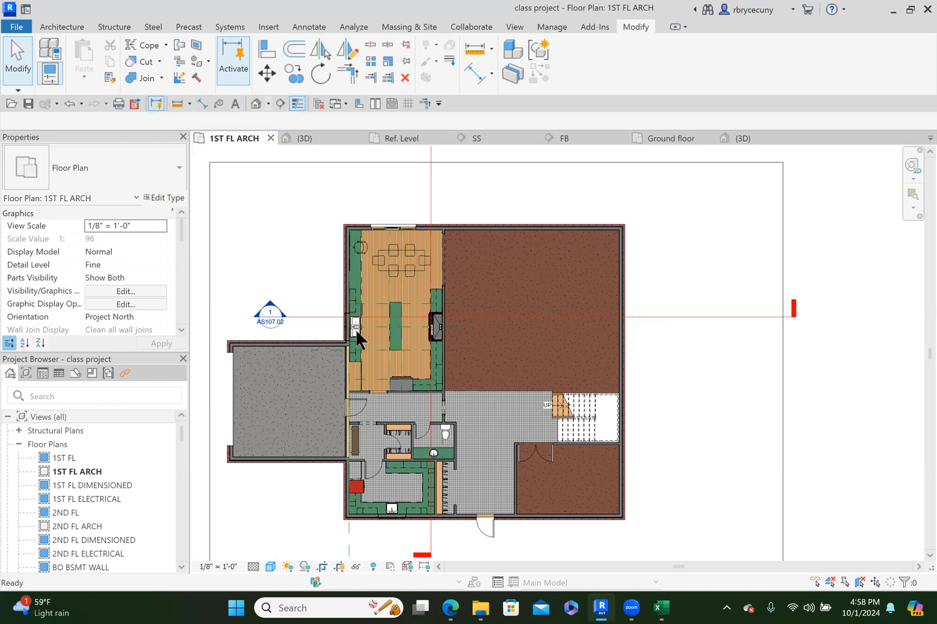
left_click(366, 375)
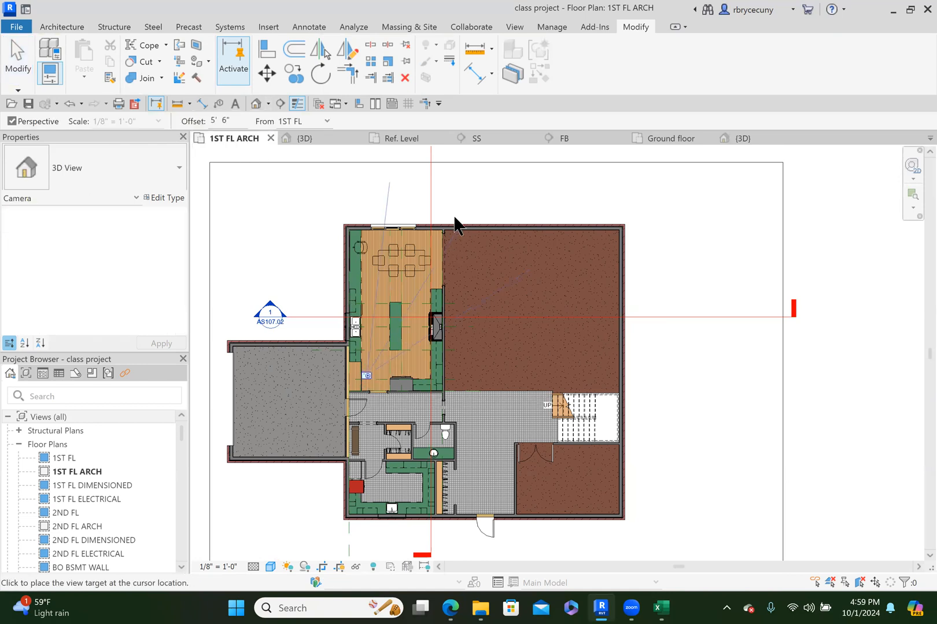
left_click(503, 252)
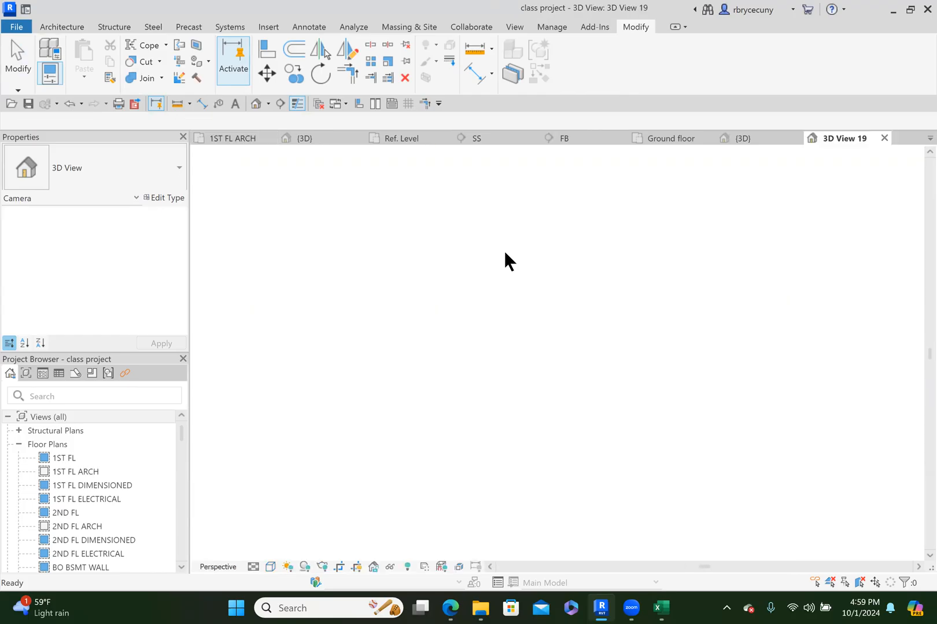
middle_click_drag(500, 343, 472, 225)
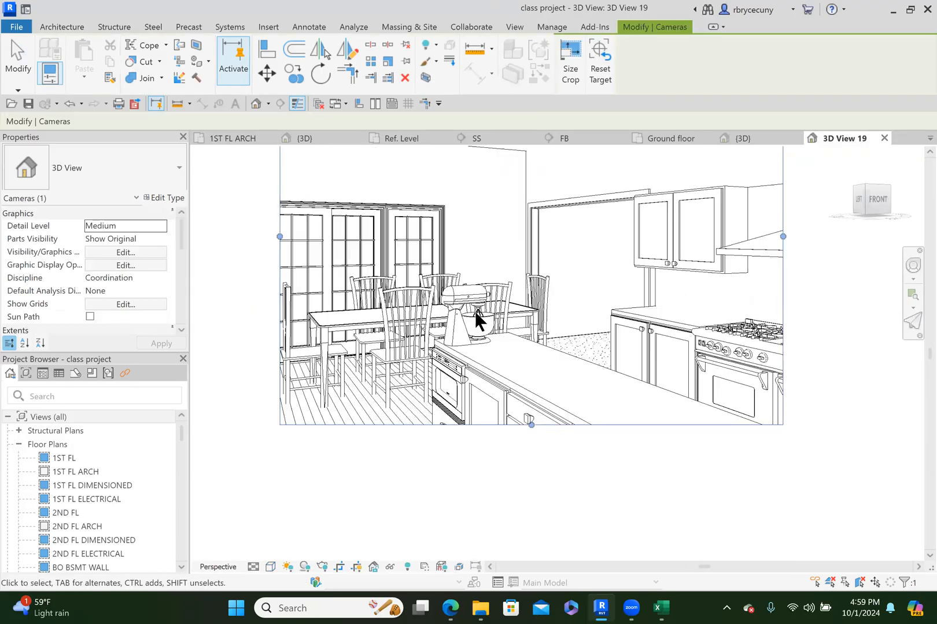
scroll(472, 283, "up", 5)
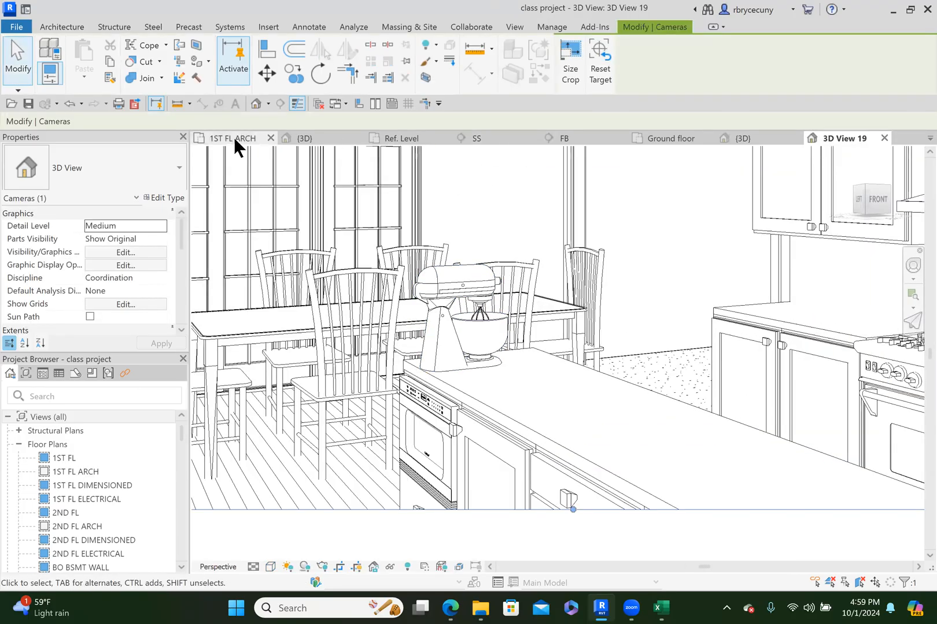
Check the View Range settings of the 1ST FL ARCH plan, including its top, cut plane and bottom offsets.
left_click(234, 137)
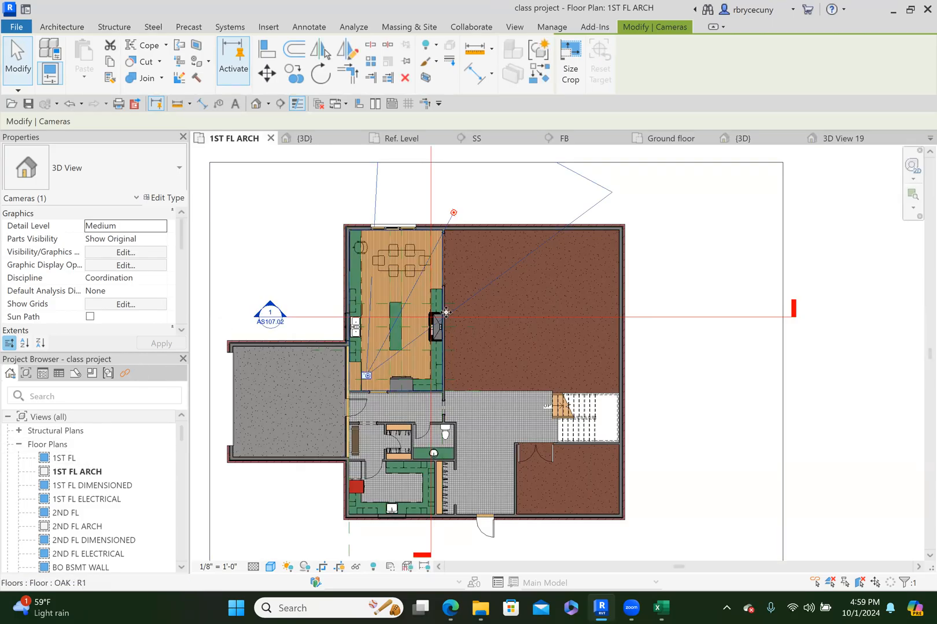
key("Escape")
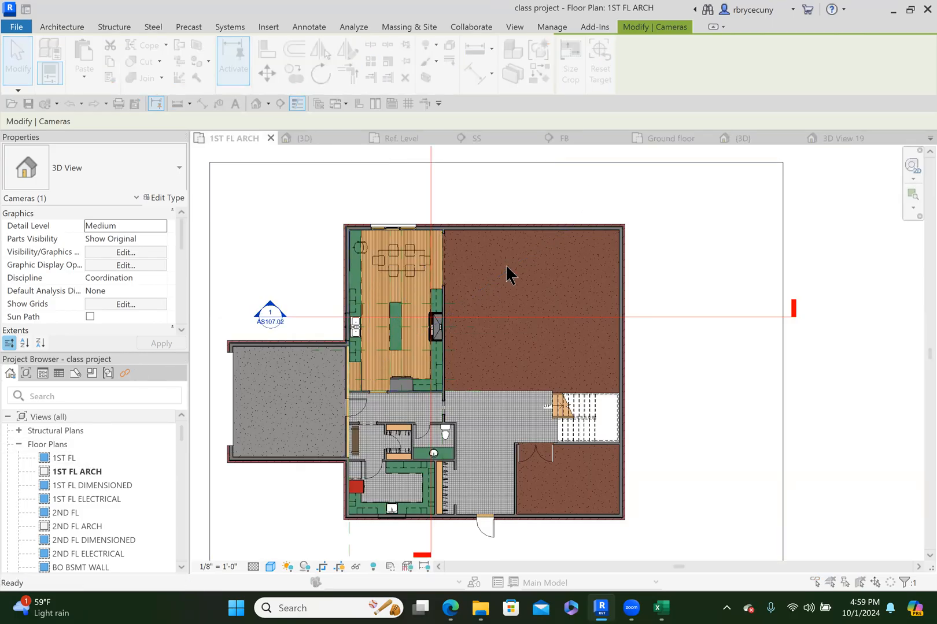
key("v")
key("r")
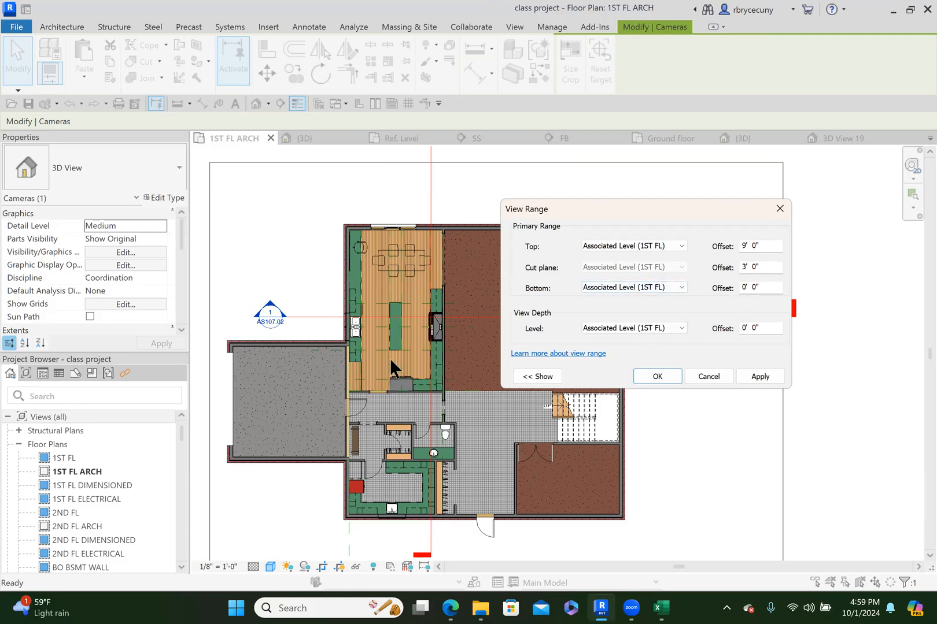
left_click(646, 377)
left_click(417, 319)
Inspect the kitchen island in the 1ST FL ARCH plan by selecting its countertop and the microdrawer cabinet beneath it.
scroll(414, 315, "up", 5)
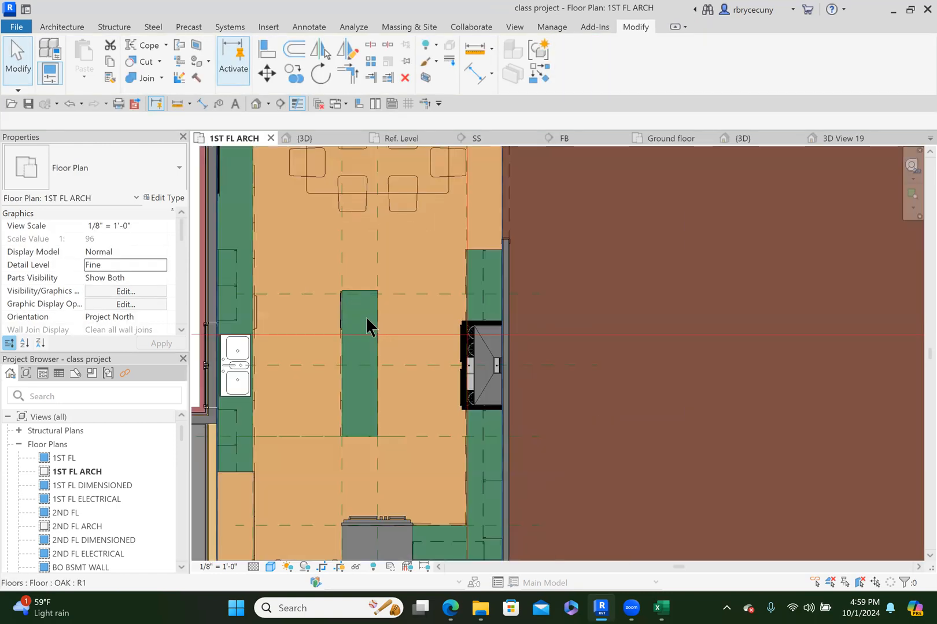
left_click(374, 322)
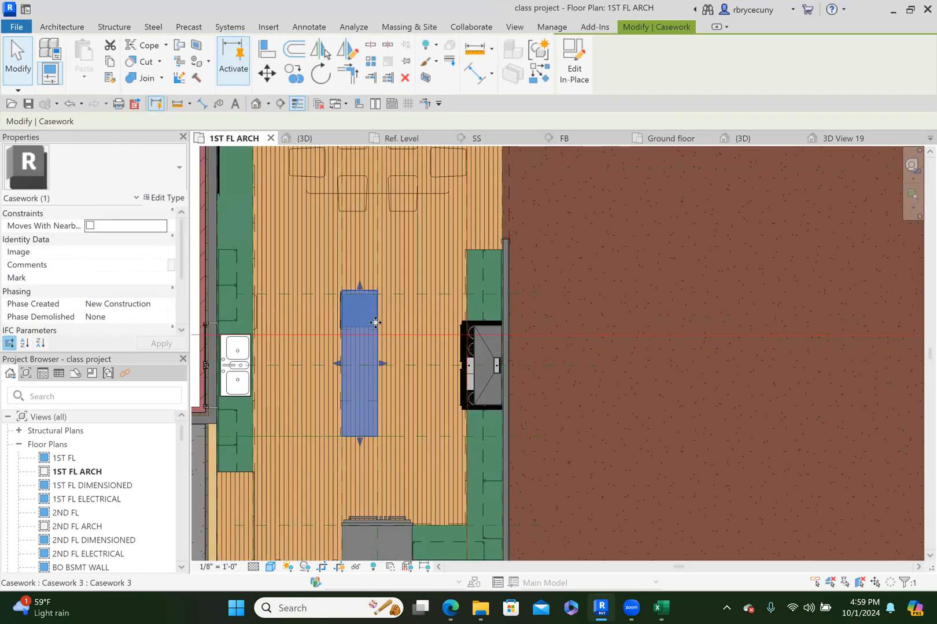
scroll(375, 322, "up", 2)
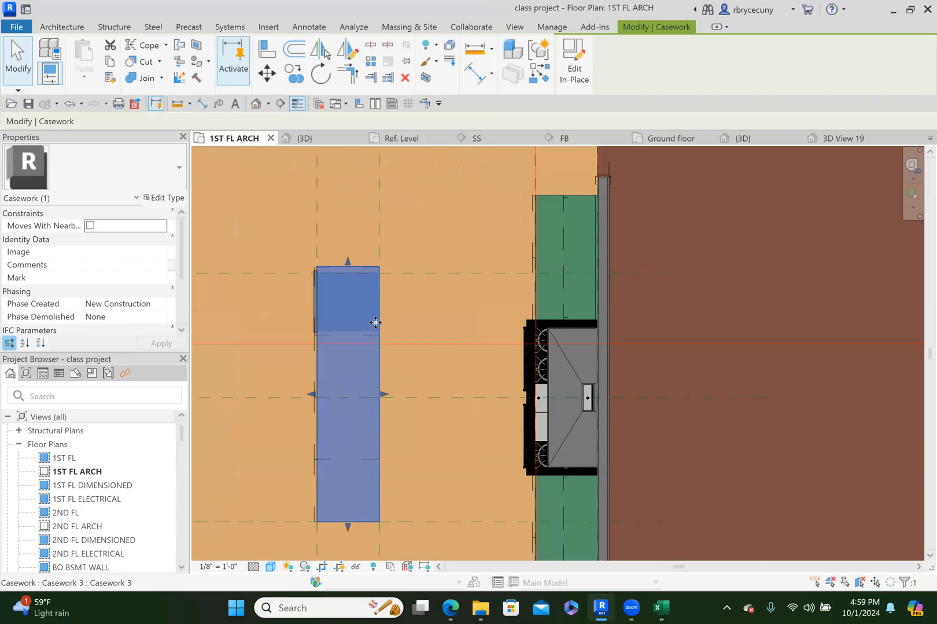
left_click(308, 320)
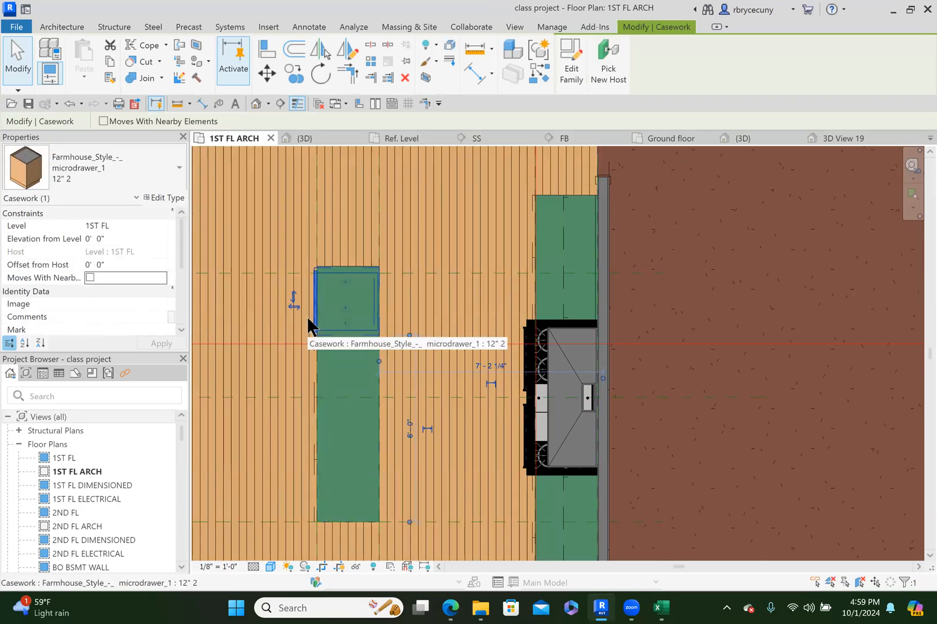
scroll(308, 319, "down", 2)
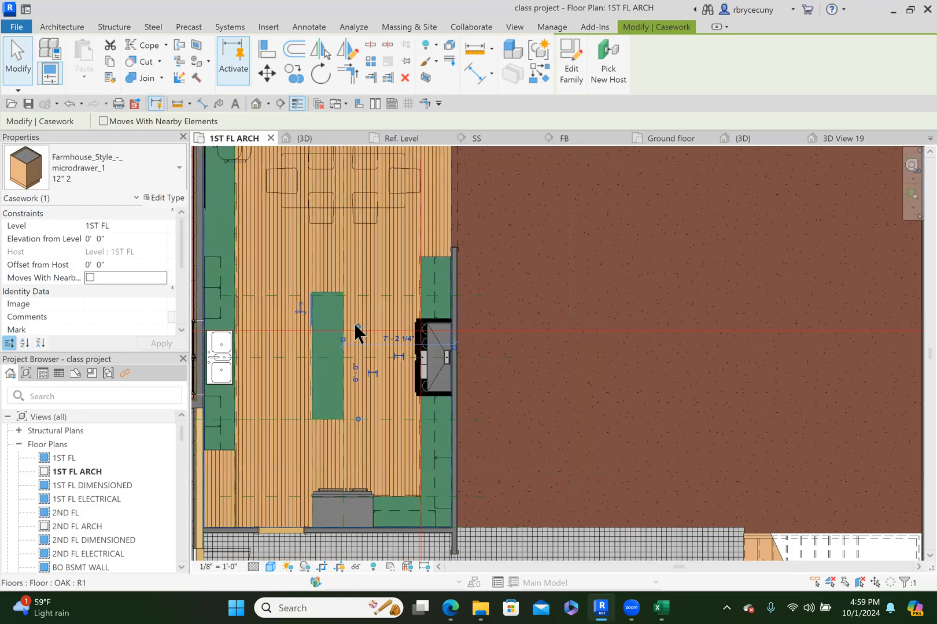
scroll(354, 325, "down", 5)
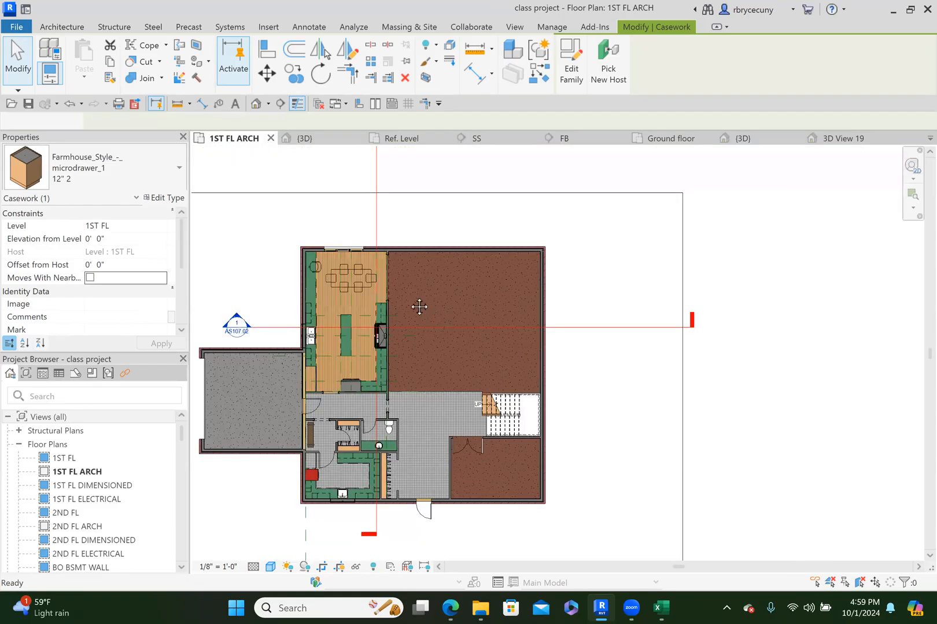
key("Escape")
scroll(509, 283, "up", 1)
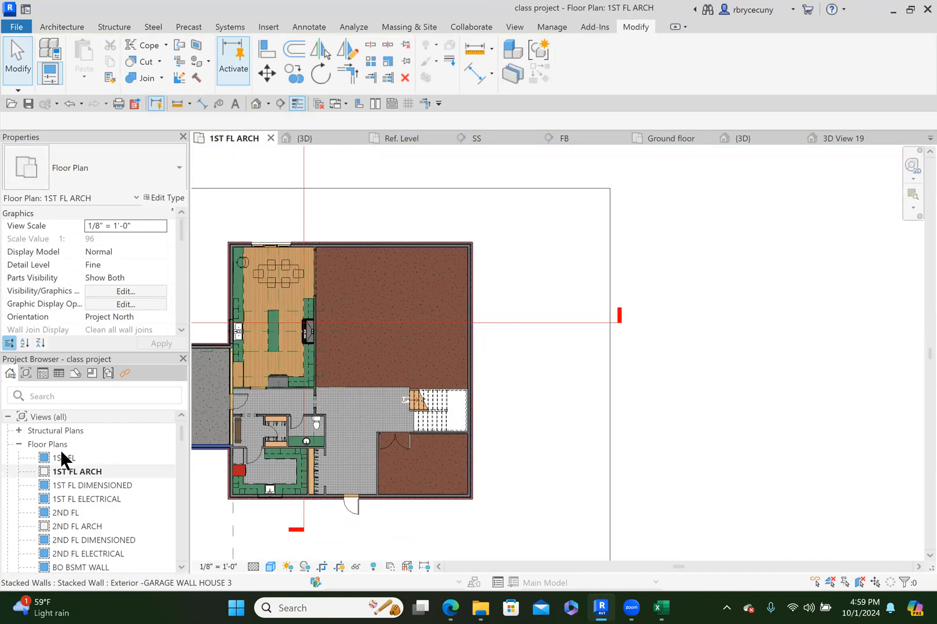
Inspect the mixer on the kitchen island in the 1ST FL plan, briefly compare the {3D} view, and return to the plan.
left_click(65, 457)
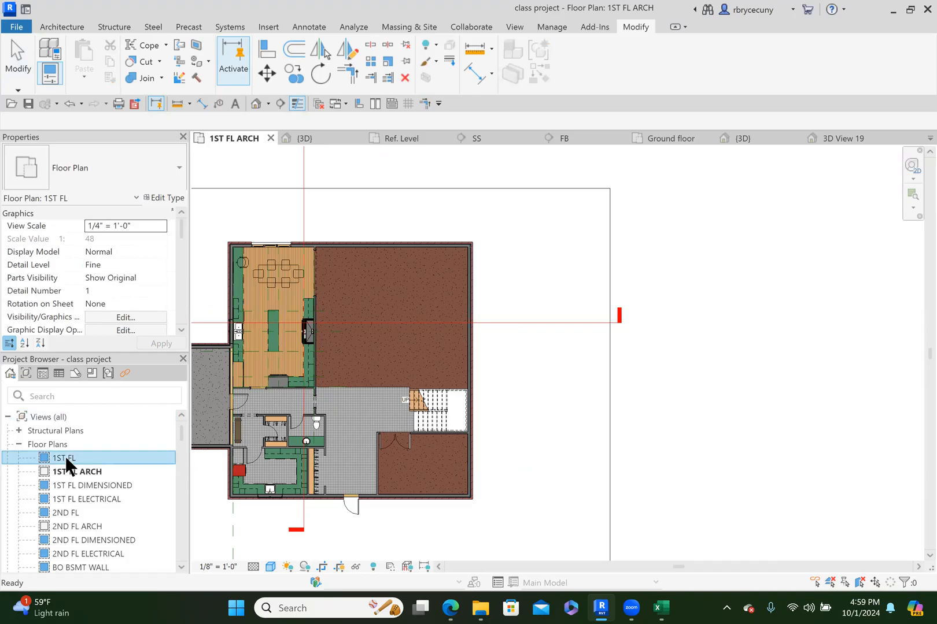
double_click(64, 457)
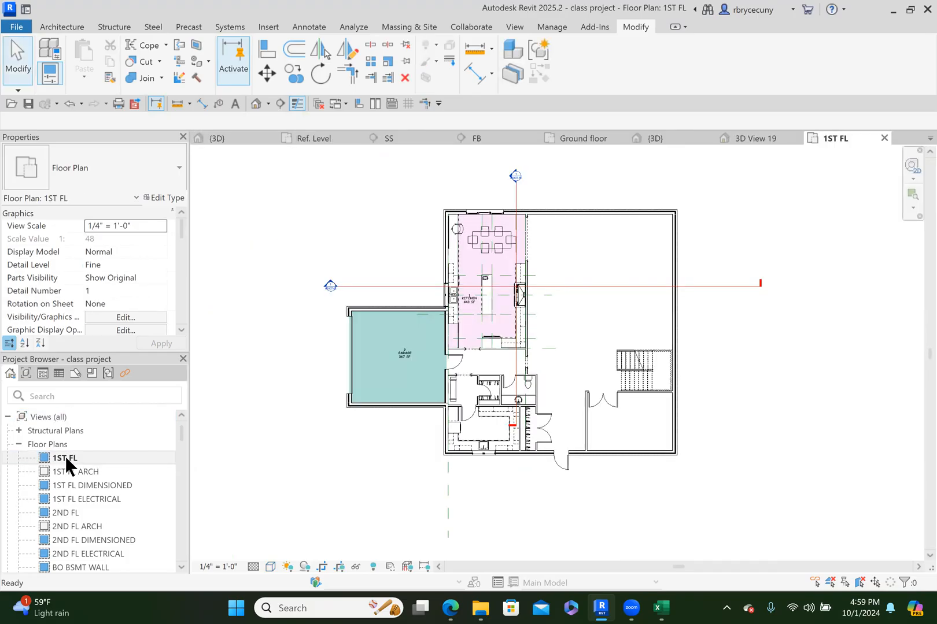
scroll(491, 270, "up", 6)
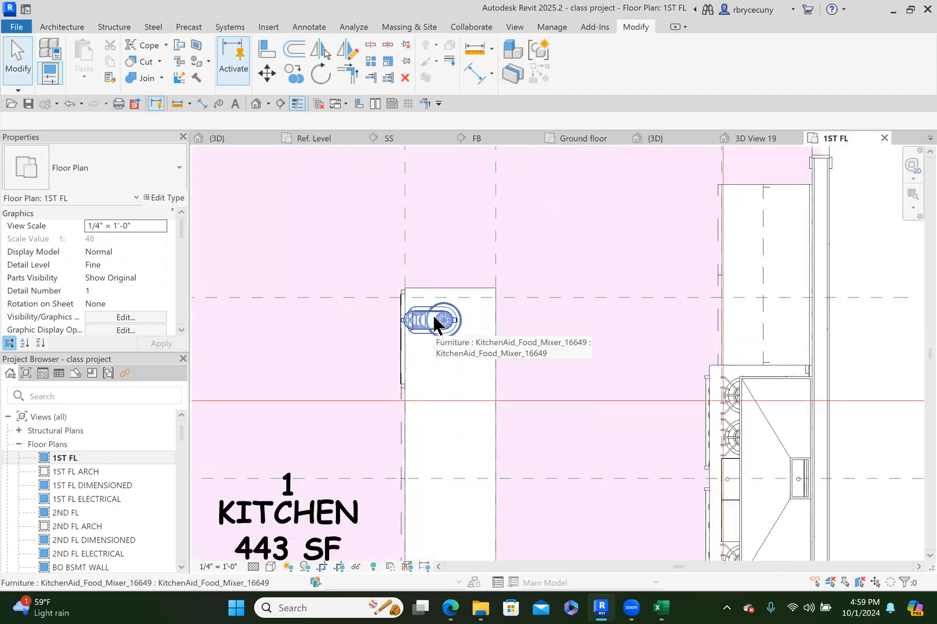
scroll(434, 317, "down", 3)
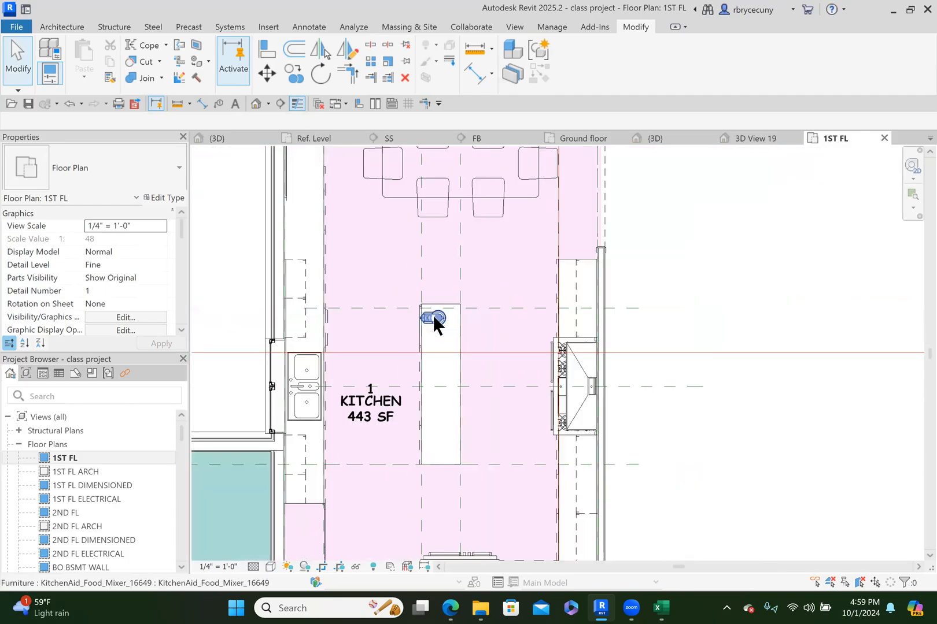
left_click(226, 139)
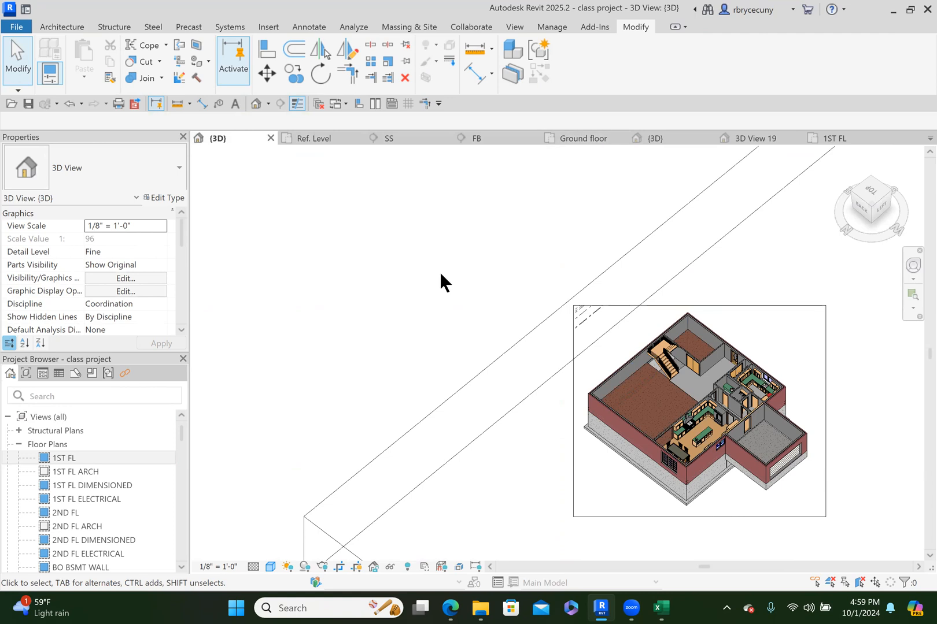
left_click(836, 134)
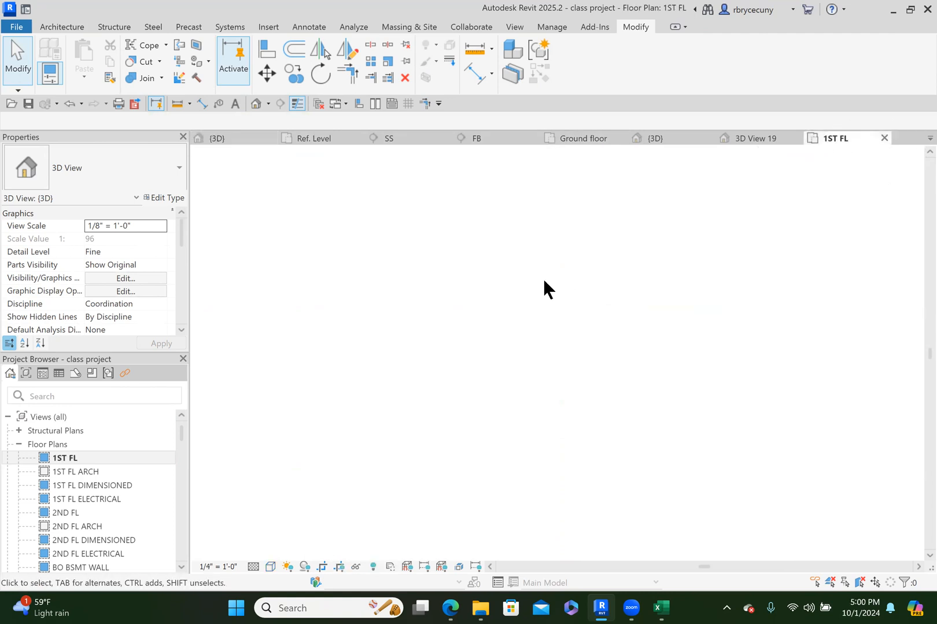
Open the 1ST FL ARCH floor plan at the kitchen and dining area.
double_click(54, 470)
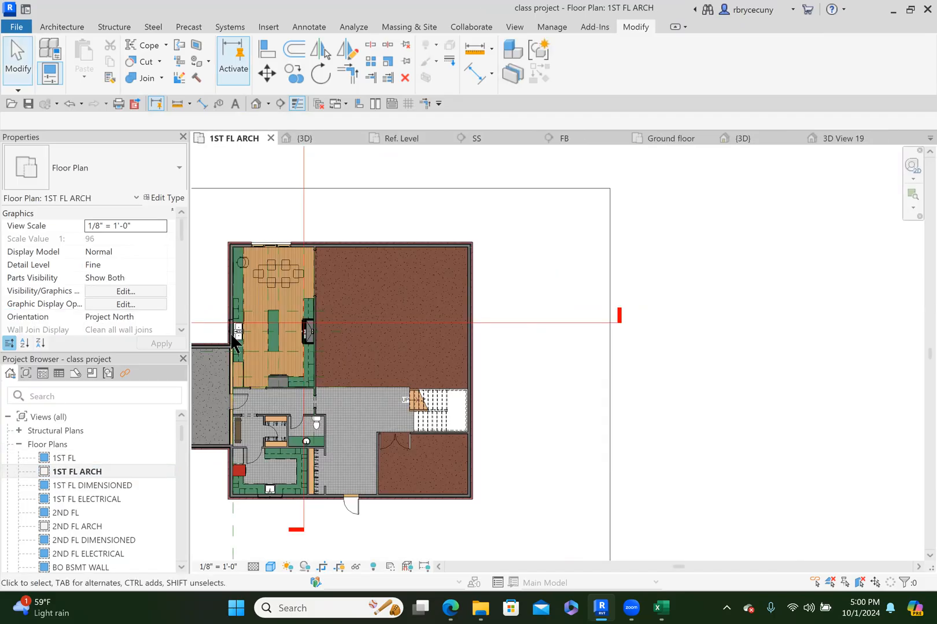
scroll(286, 330, "up", 3)
middle_click_drag(286, 330, 519, 343)
scroll(428, 329, "up", 1)
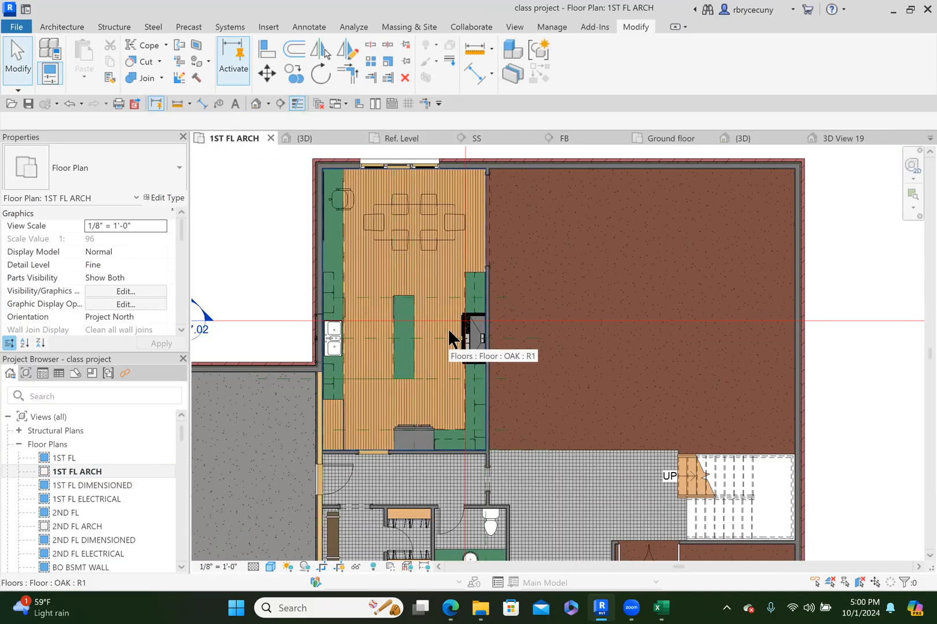
Examine the Furniture subcategories in the visibility and graphics overrides of the 1ST FL ARCH plan.
key("v")
key("g")
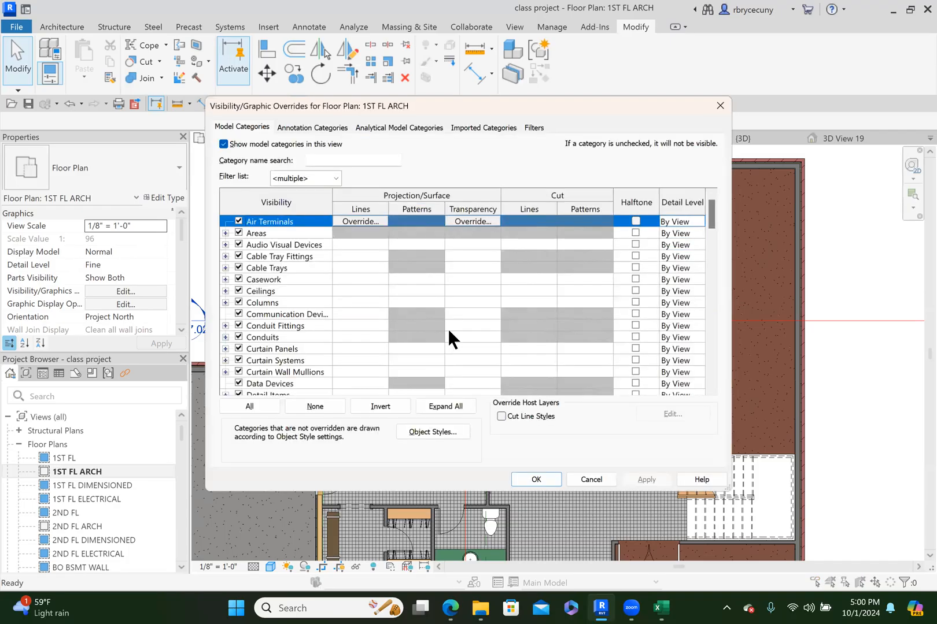
key("f")
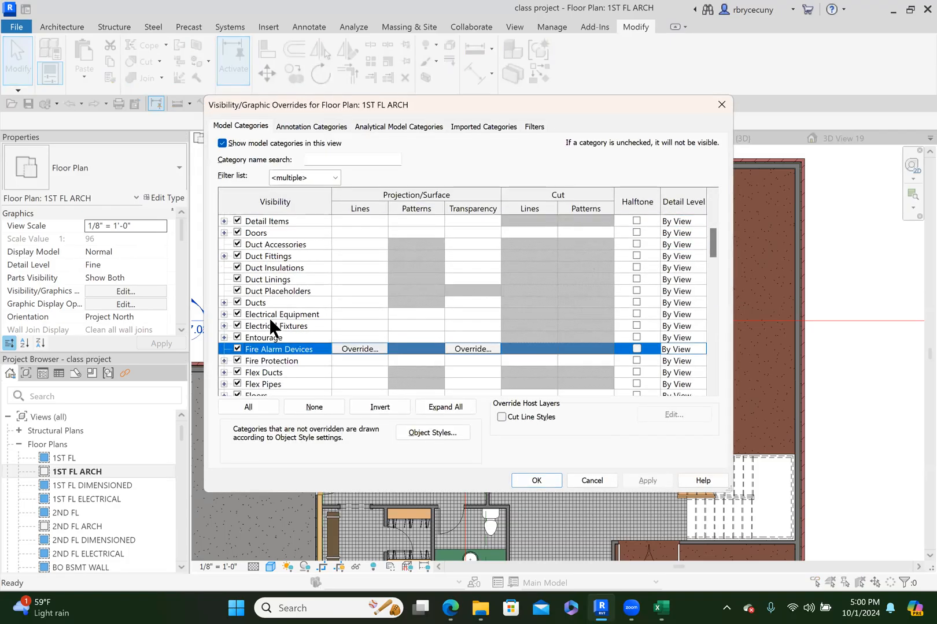
scroll(269, 321, "down", 3)
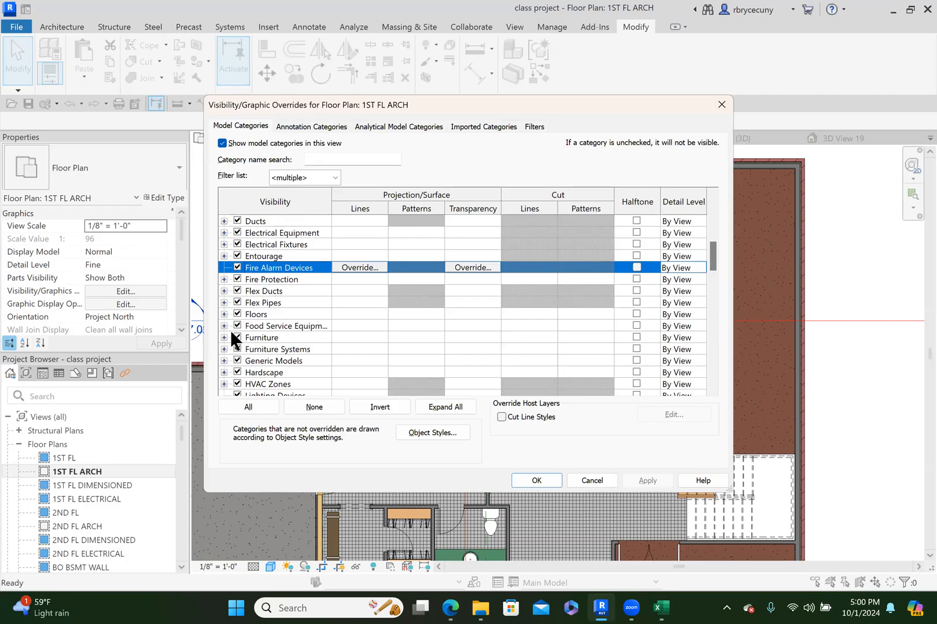
left_click(224, 337)
scroll(266, 312, "down", 4)
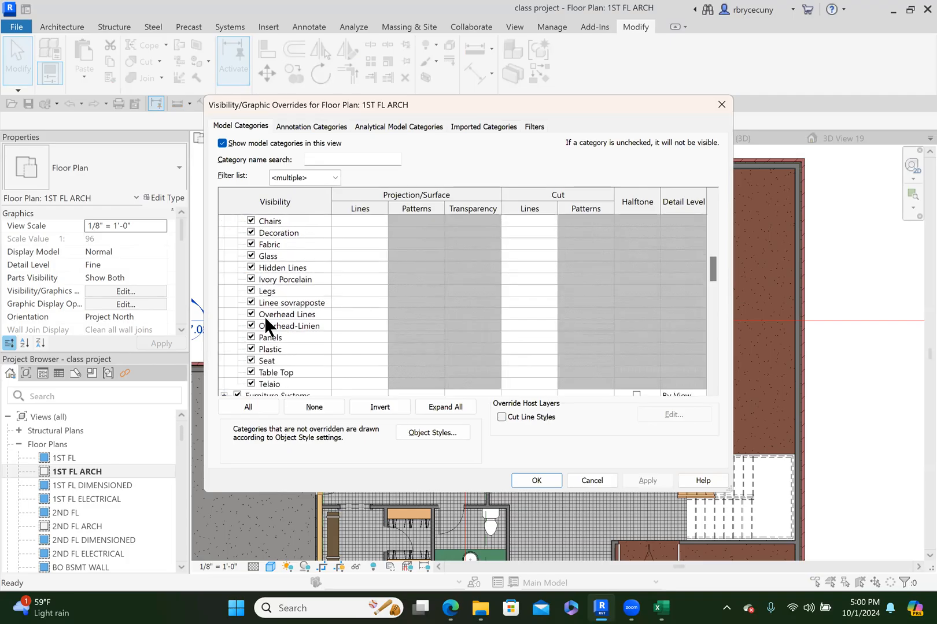
scroll(277, 375, "down", 1)
scroll(275, 358, "up", 4)
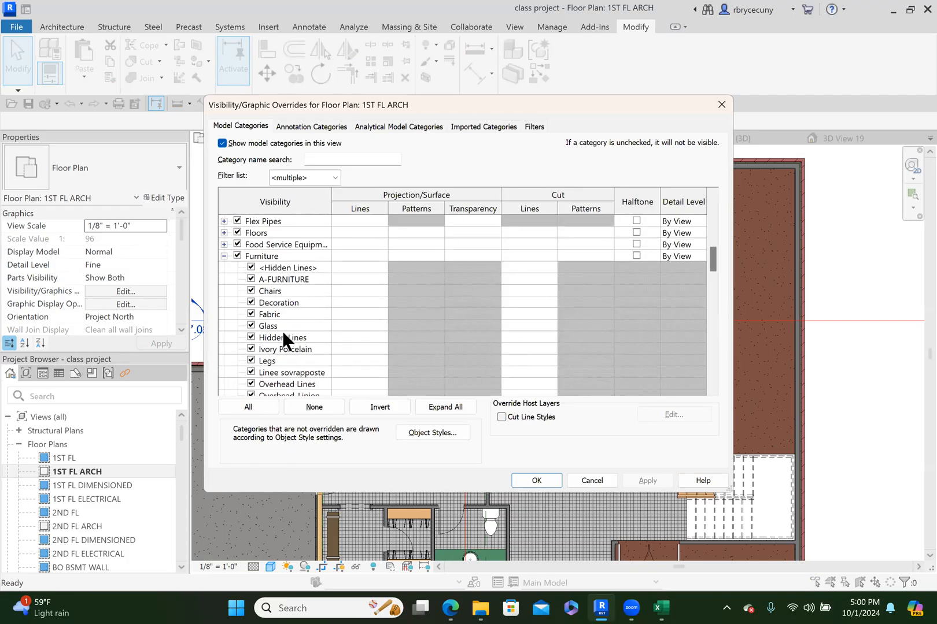
left_click(539, 479)
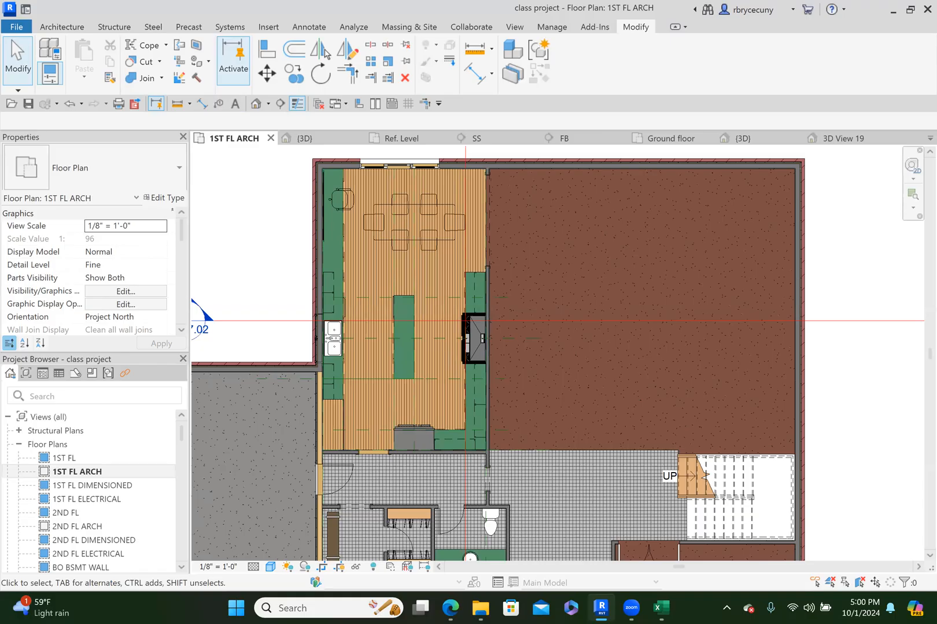
Switch to the browser and search the RevitCity downloads for "fireplace".
key("alt+Tab")
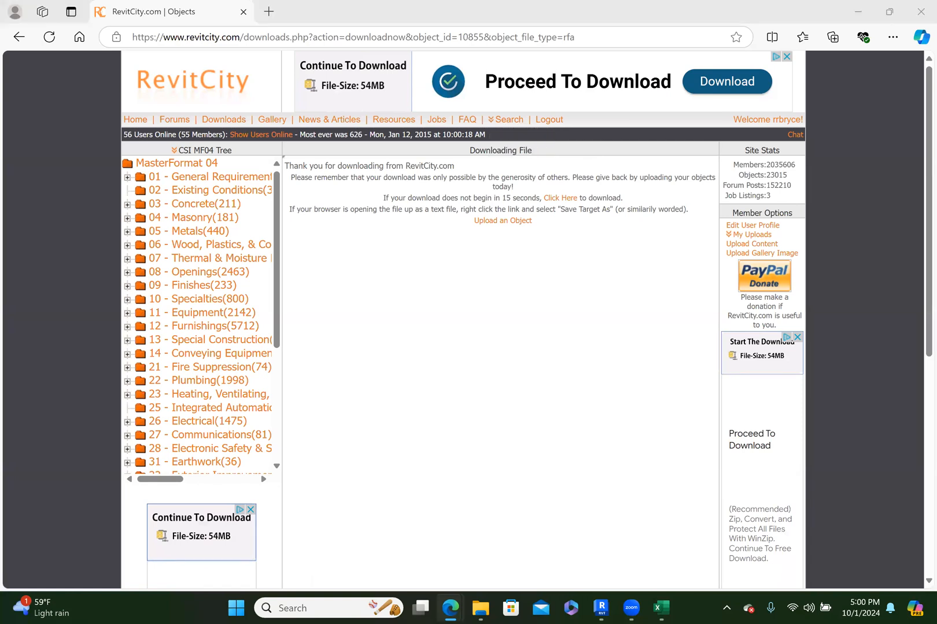
left_click(516, 123)
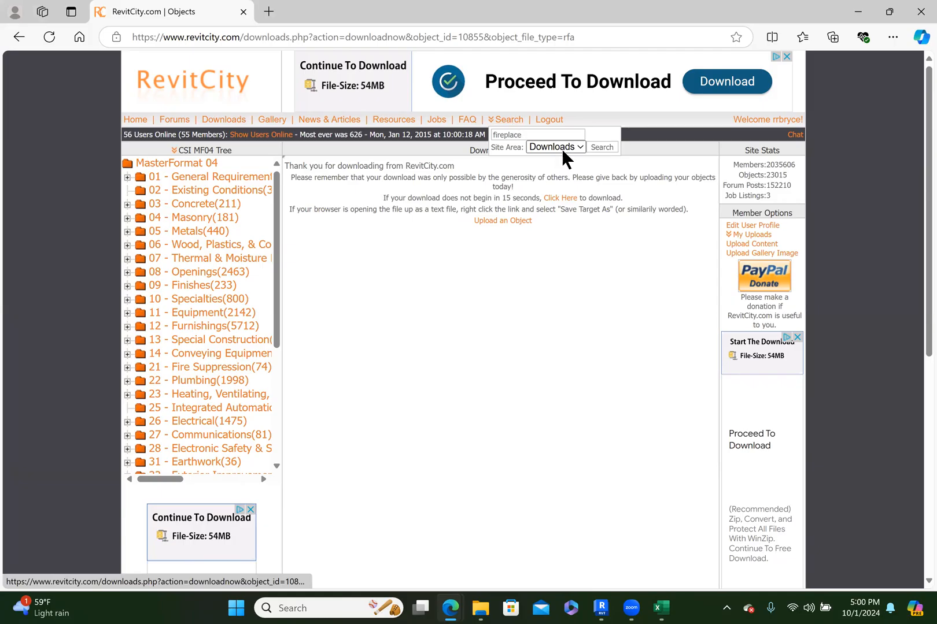
left_click(601, 147)
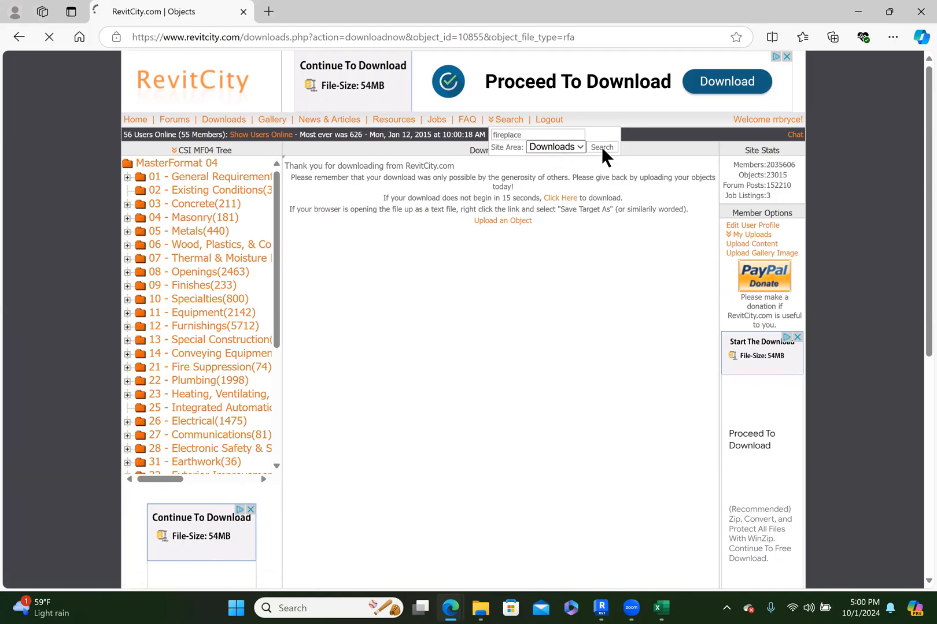
left_click(560, 134)
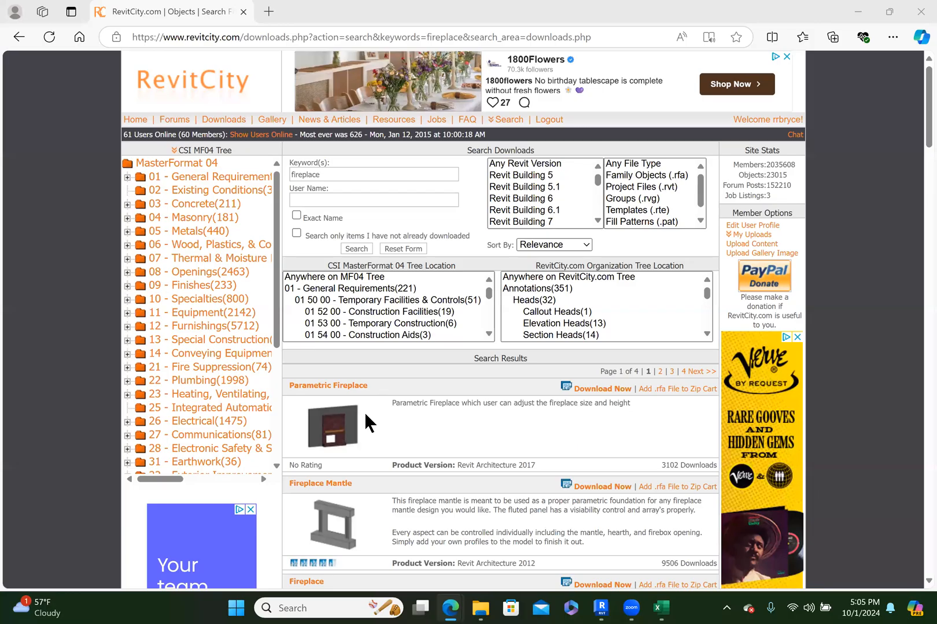
Download the ornate Fireplace family with columns, Revit Architecture 2017 version, from the search results.
scroll(364, 412, "down", 3)
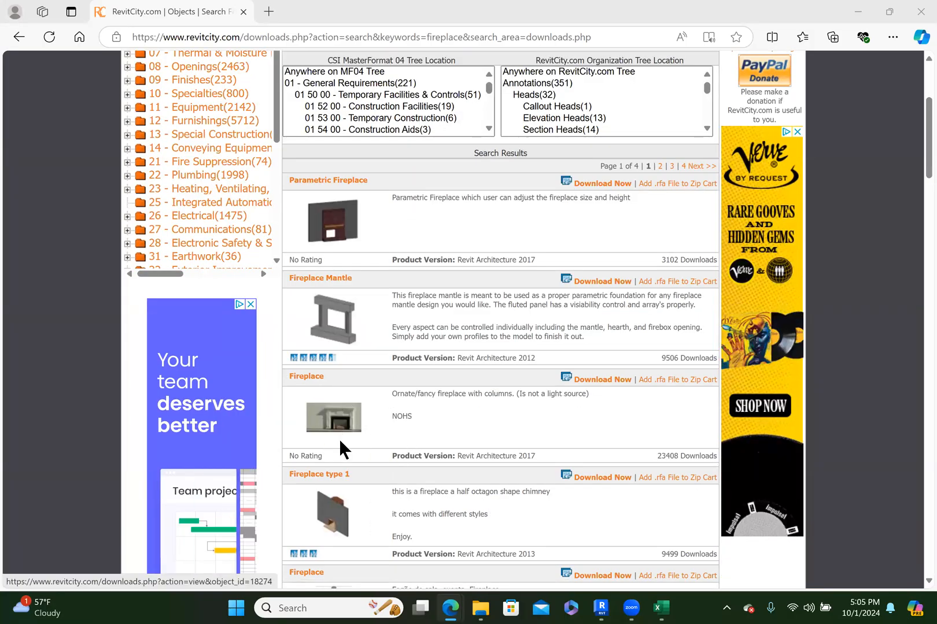
scroll(334, 429, "down", 2)
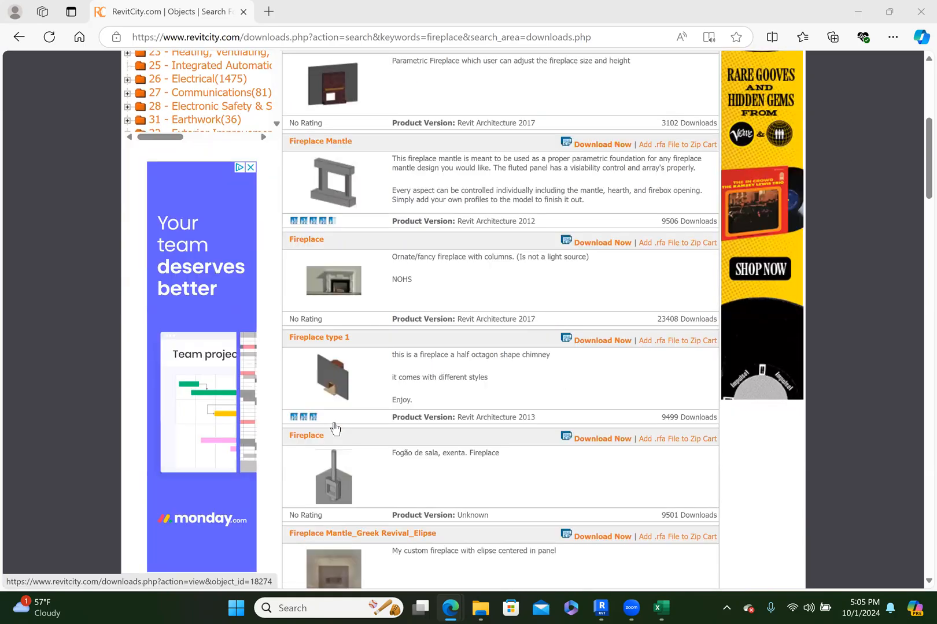
scroll(334, 428, "up", 2)
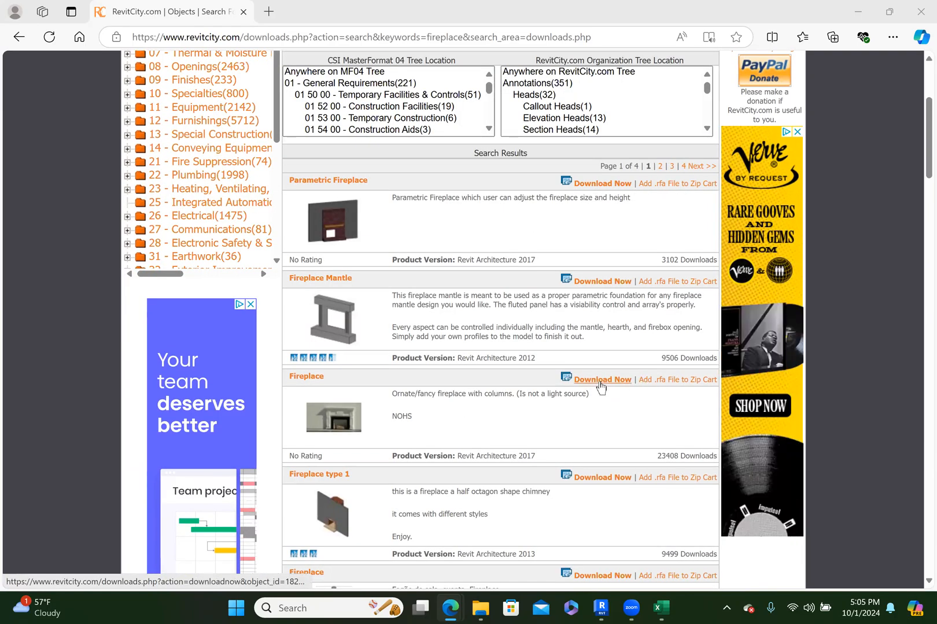
left_click(601, 380)
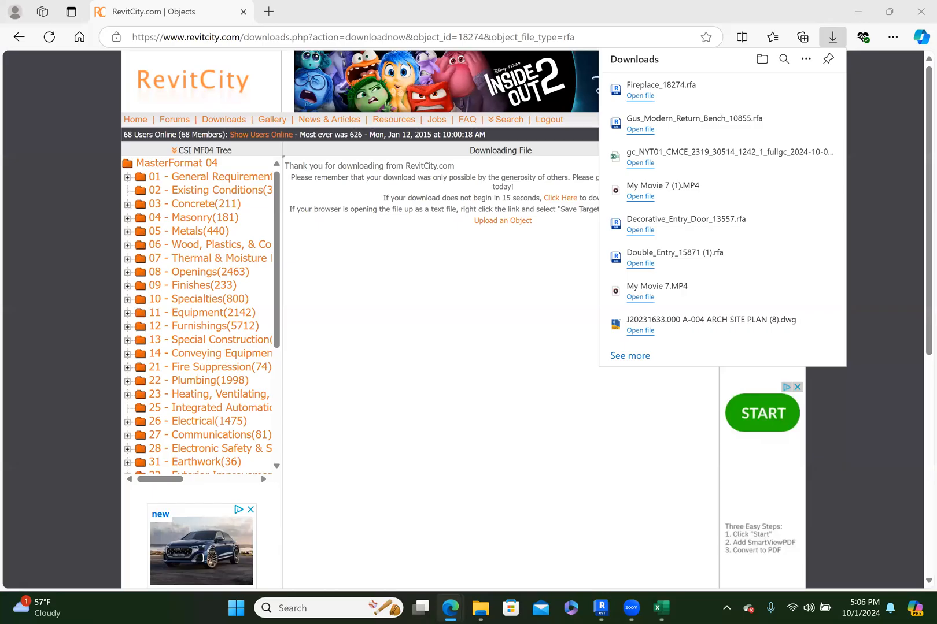
Open the downloaded Fireplace_18274.rfa in Revit with the model upgrade and load it into class project.rvt.
left_click(638, 97)
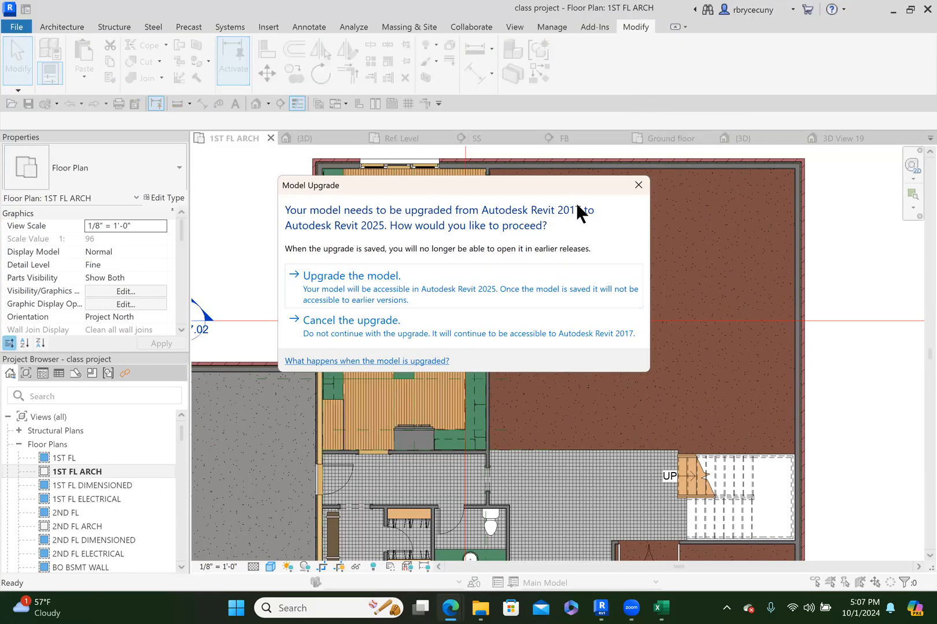
left_click(345, 275)
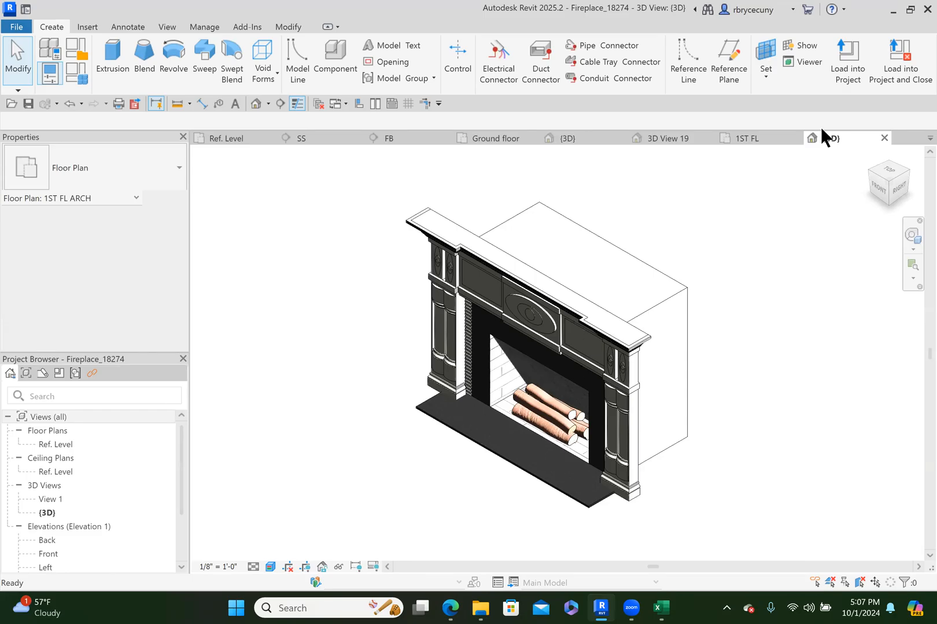
left_click(849, 63)
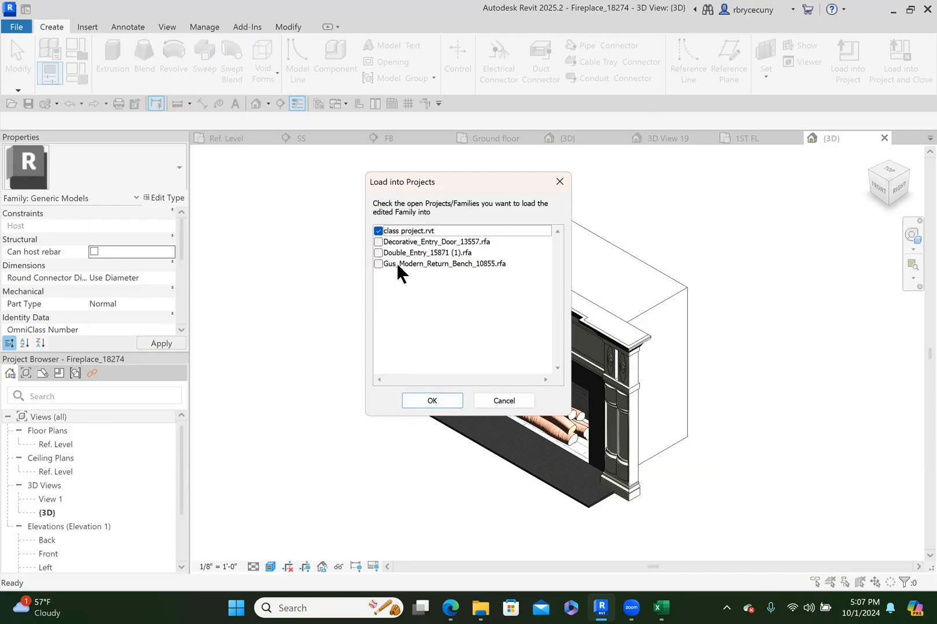
left_click(420, 396)
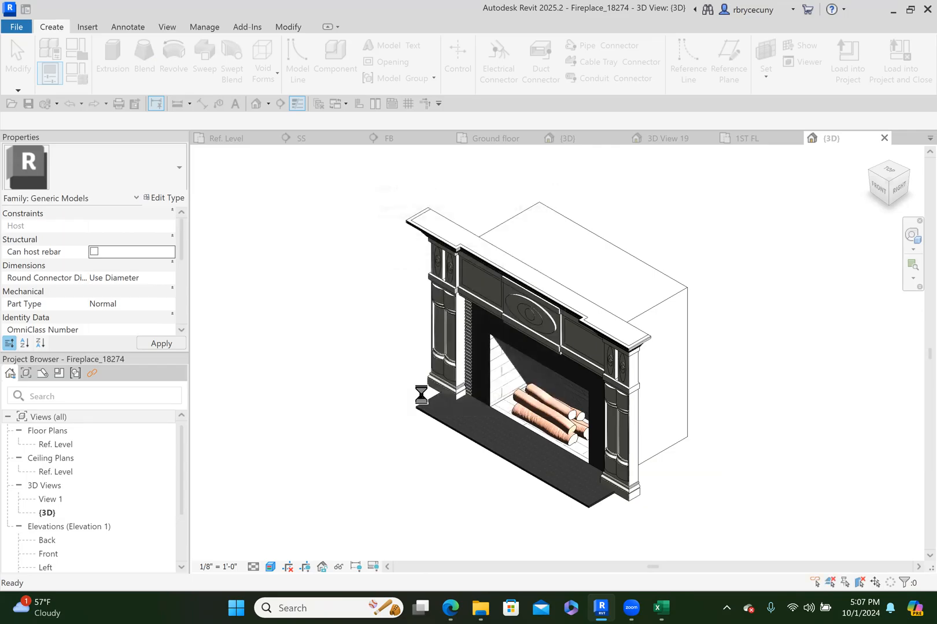
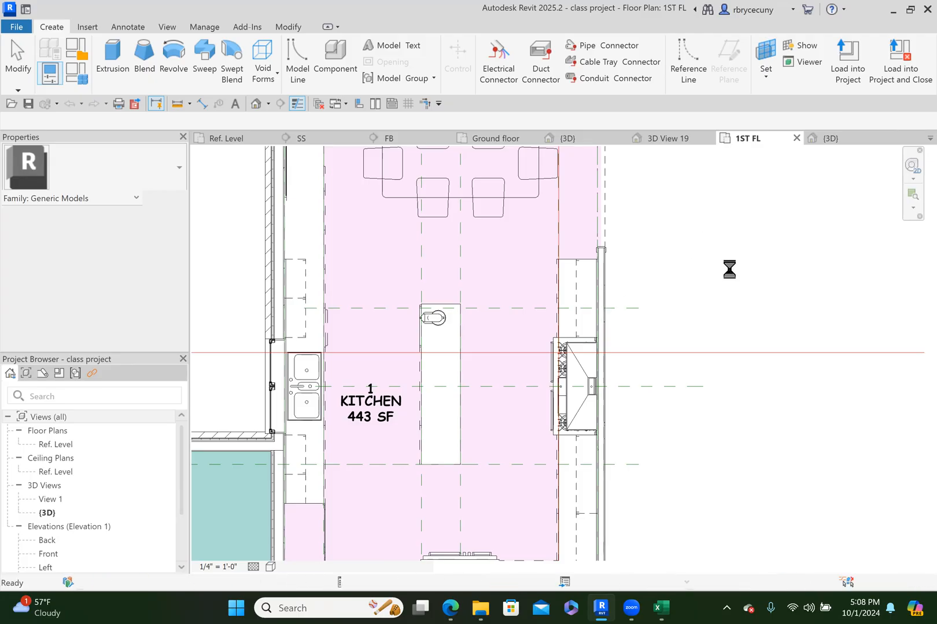
Place the fireplace in the 1ST FL plan, rotated to face the large room, against the inner face of the exterior brick wall opposite the kitchen.
scroll(703, 298, "down", 5)
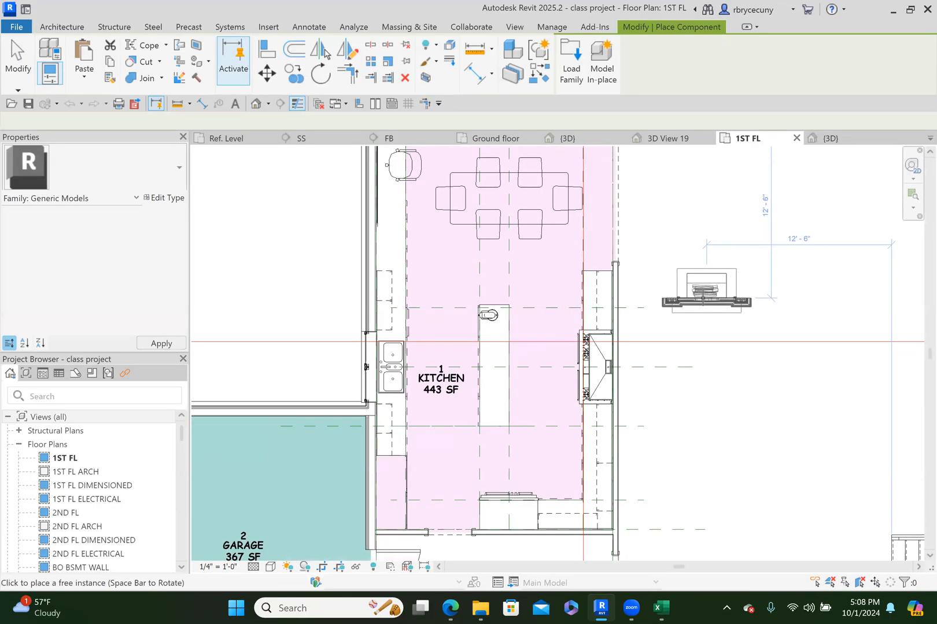
middle_click_drag(680, 305, 534, 281)
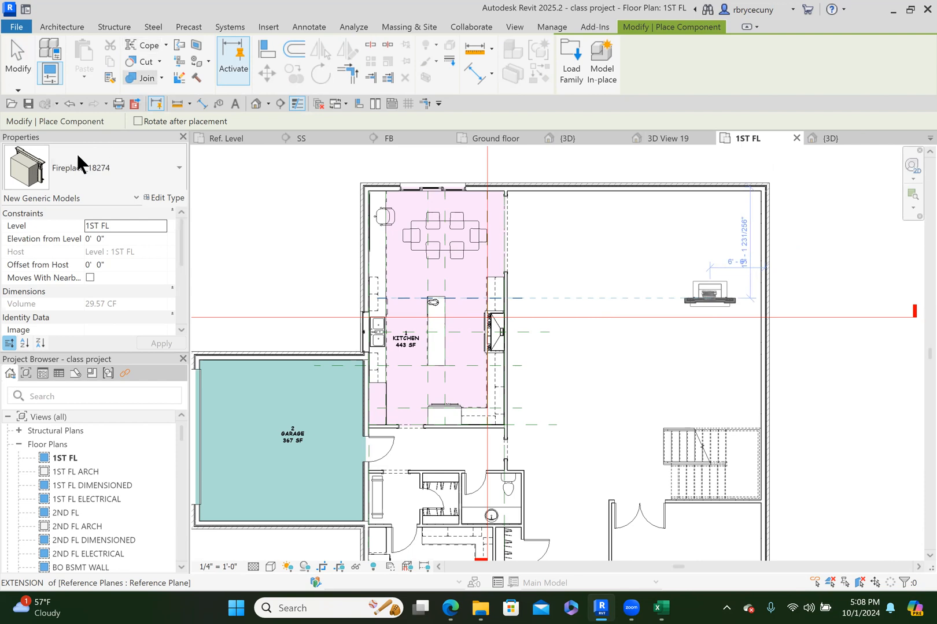
scroll(740, 305, "up", 3)
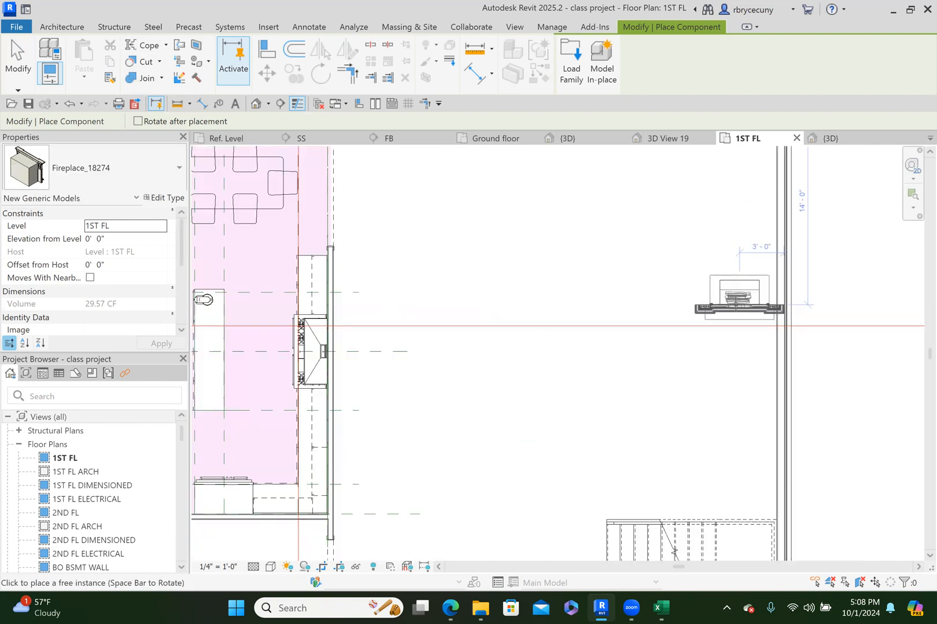
key("space")
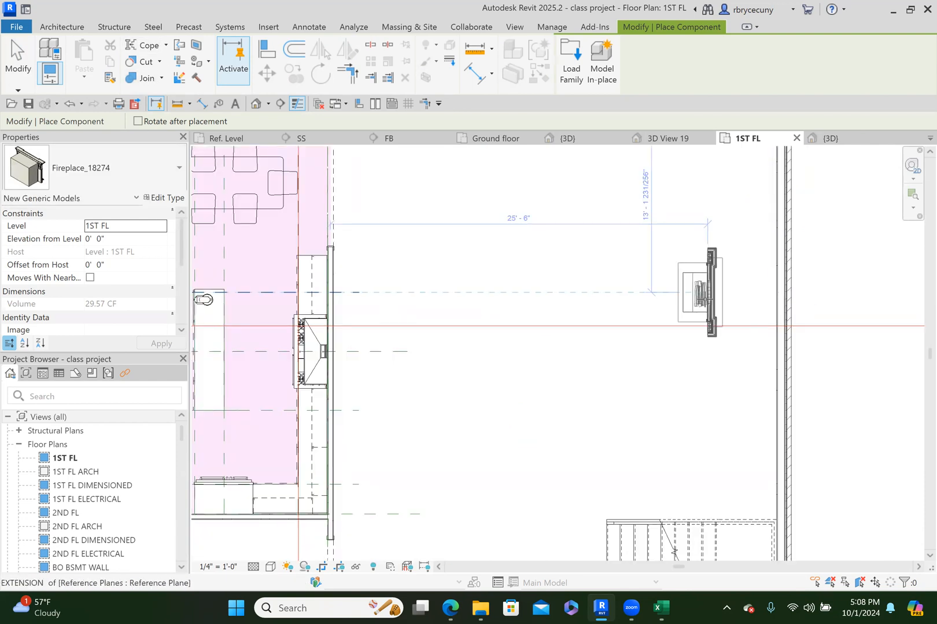
key("space")
key("space")
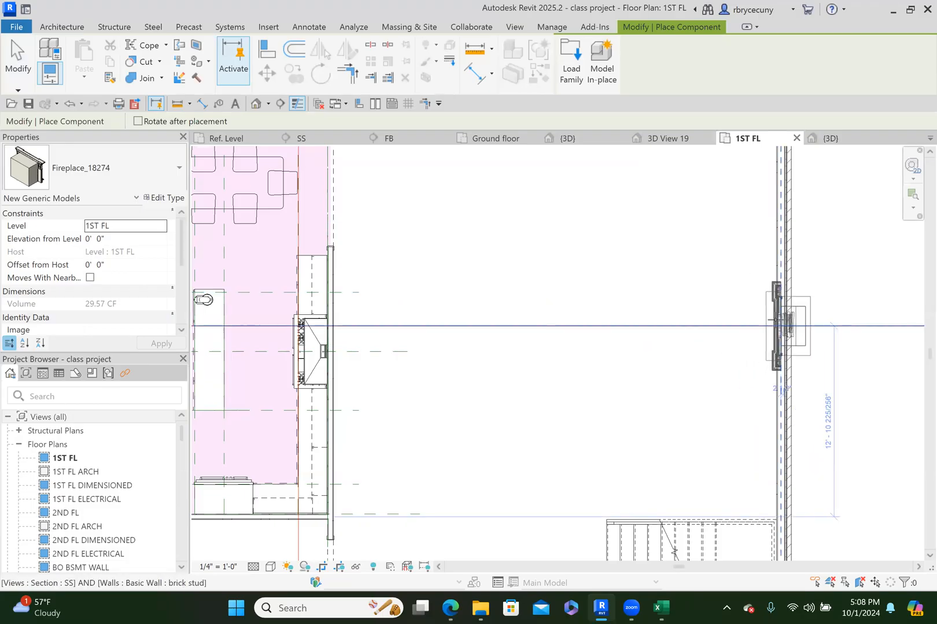
scroll(776, 319, "up", 2)
scroll(776, 320, "up", 3)
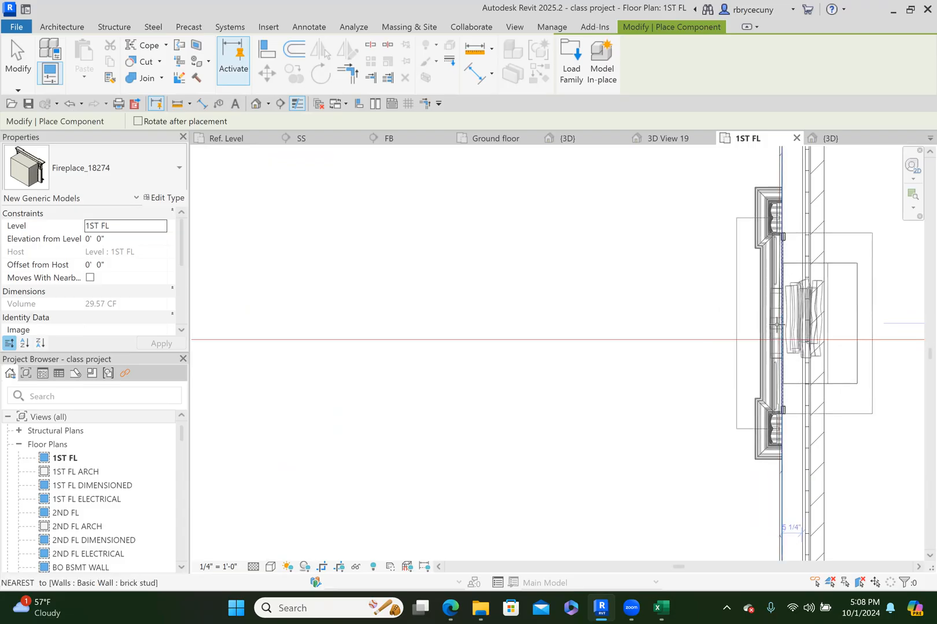
left_click(776, 325)
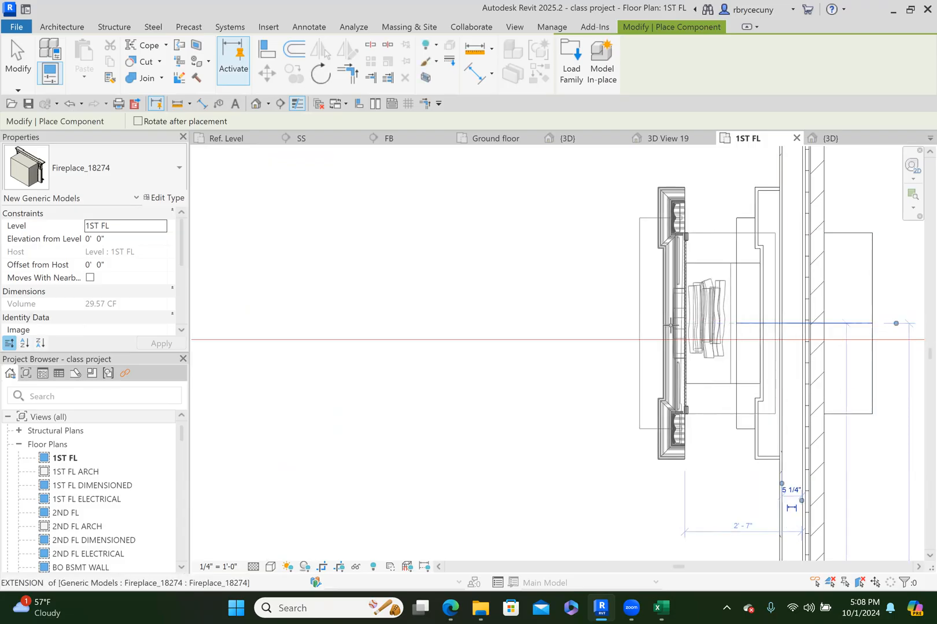
key("Escape")
scroll(637, 345, "down", 4)
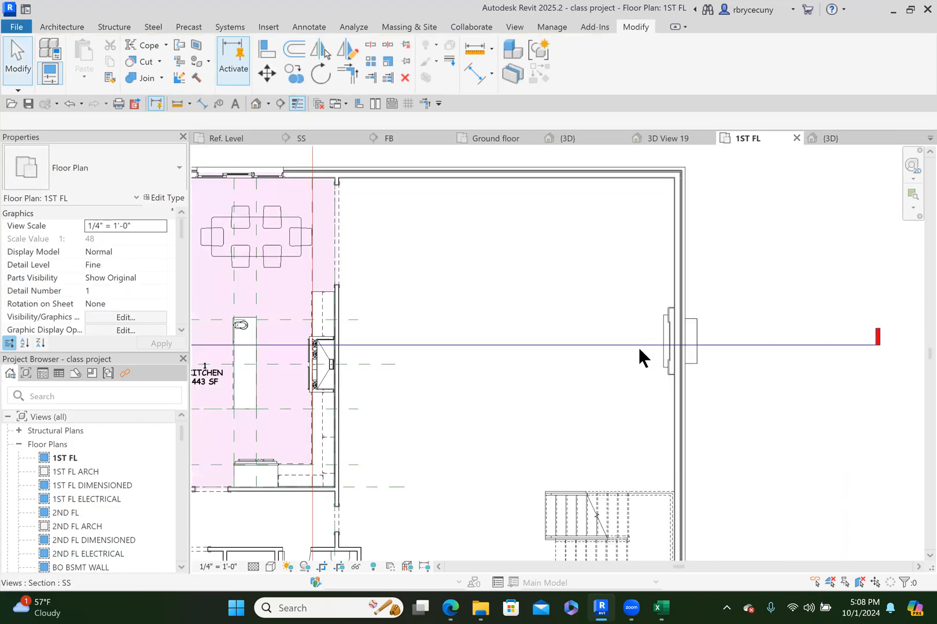
left_click(202, 104)
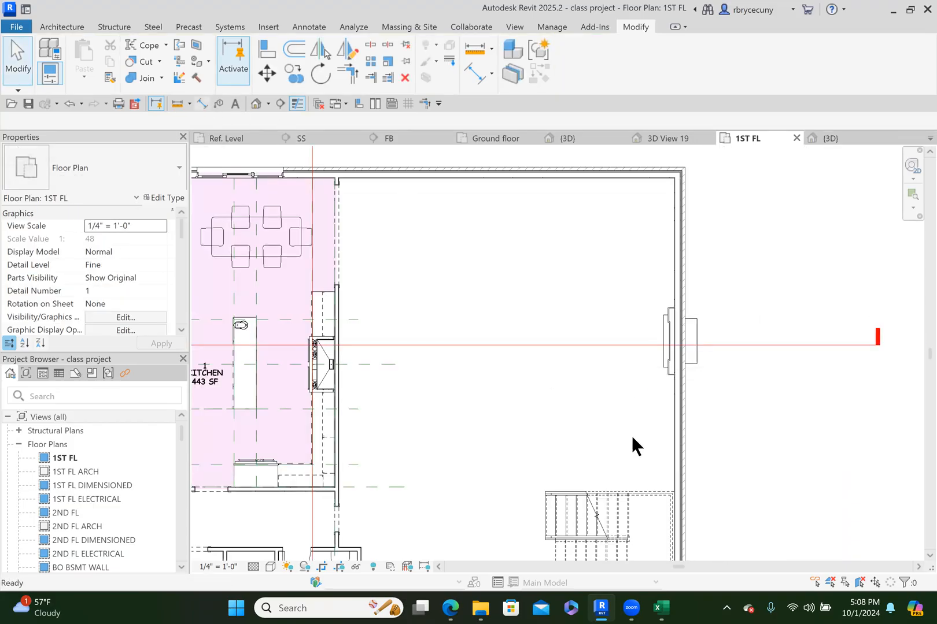
scroll(655, 493, "up", 2)
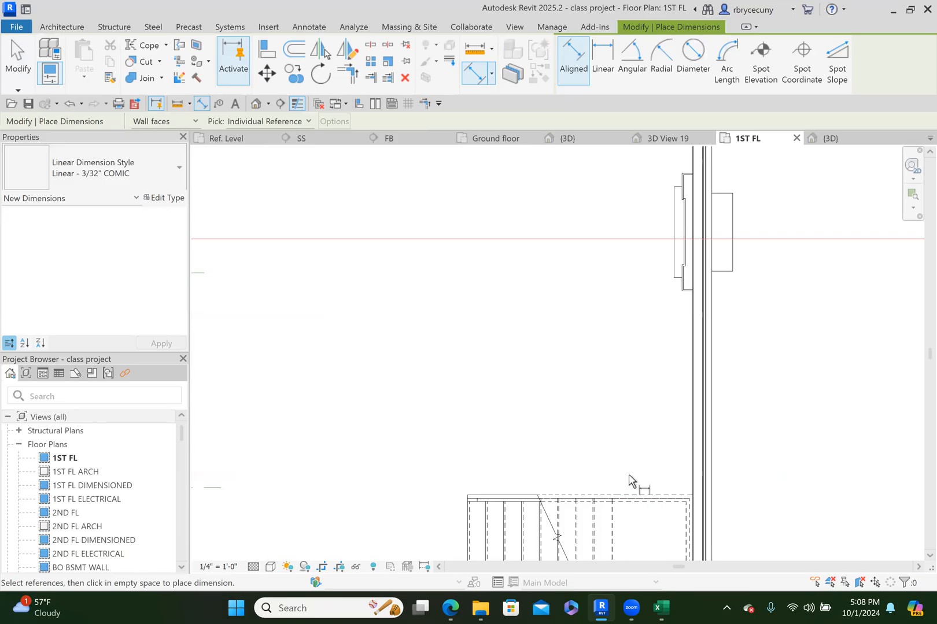
middle_click_drag(675, 236, 608, 481)
key("Escape")
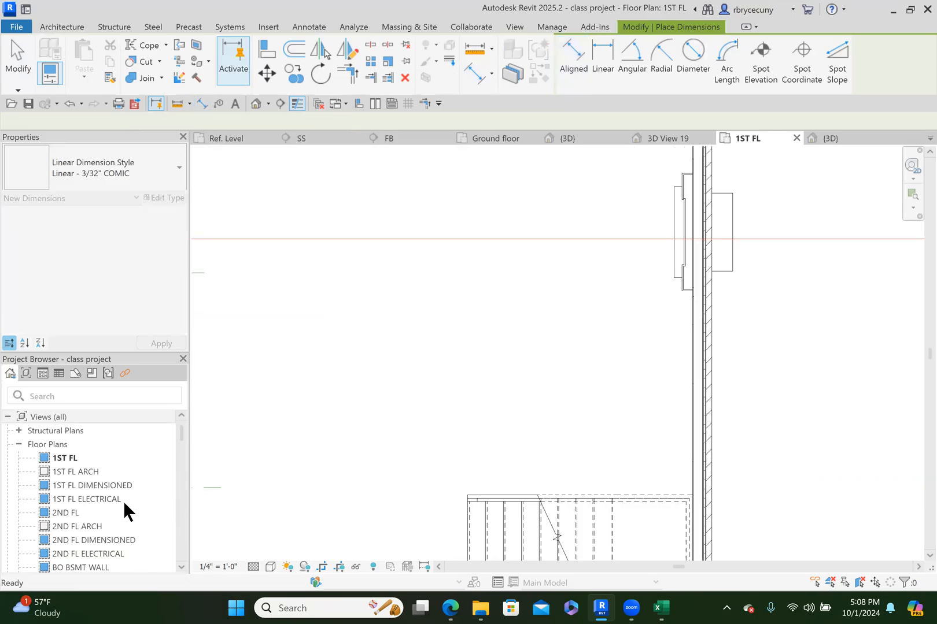
In the 1ST FL DIMENSIONED plan, place an aligned dimension string from the stair edge through the fireplace center to the room's far exterior wall.
double_click(81, 484)
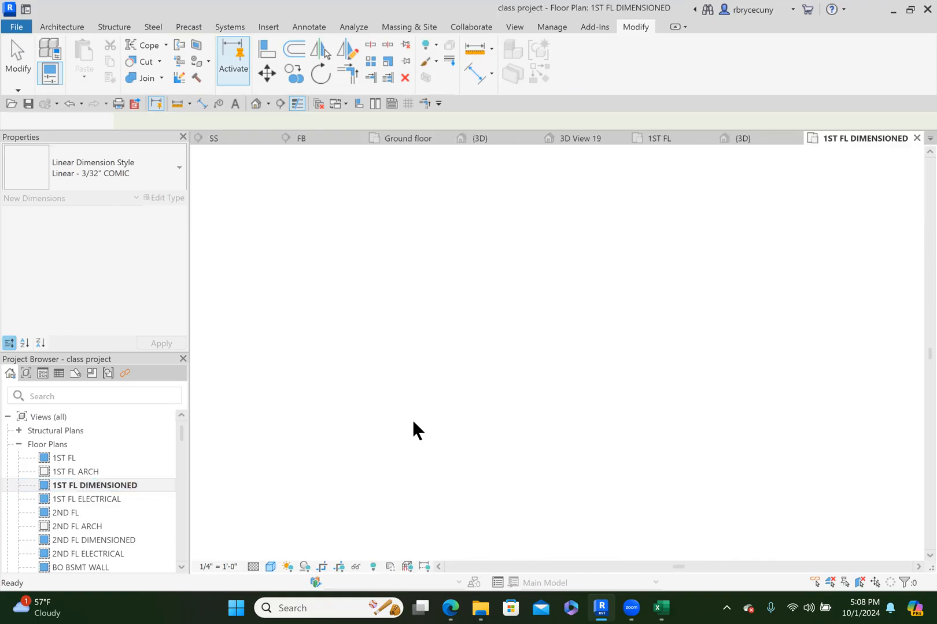
left_click(473, 74)
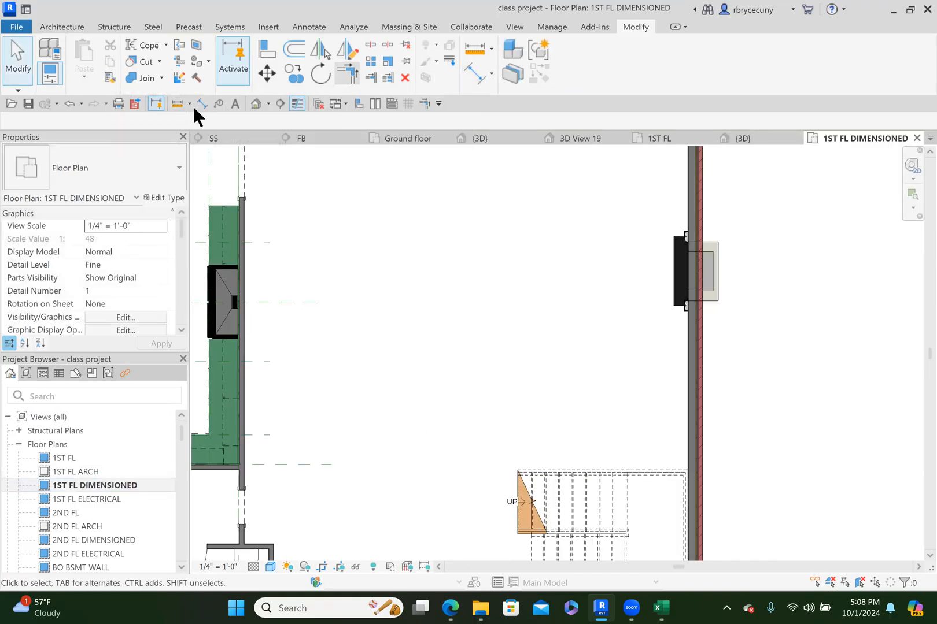
left_click(638, 472)
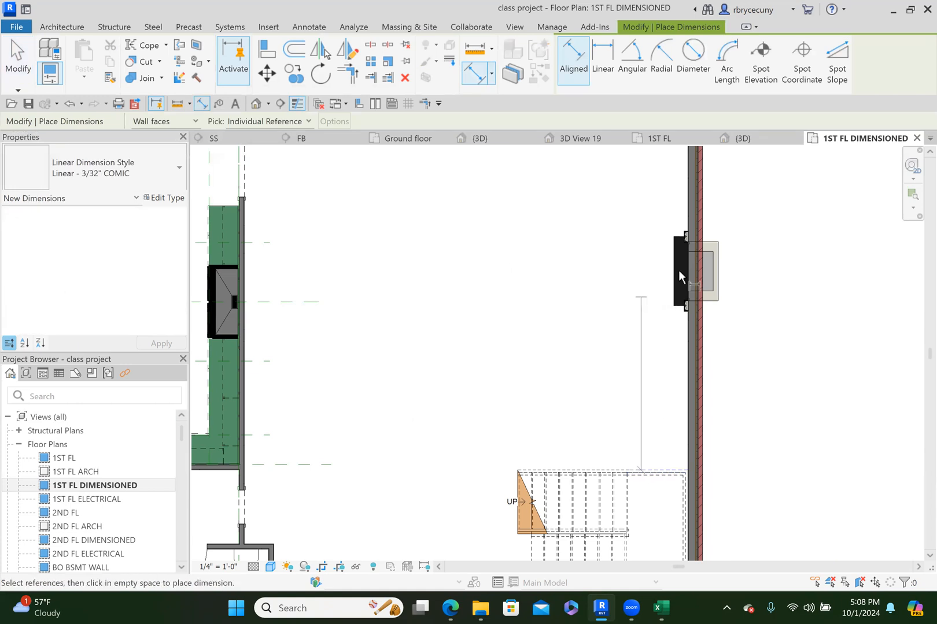
left_click(685, 267)
middle_click_drag(637, 305, 583, 541)
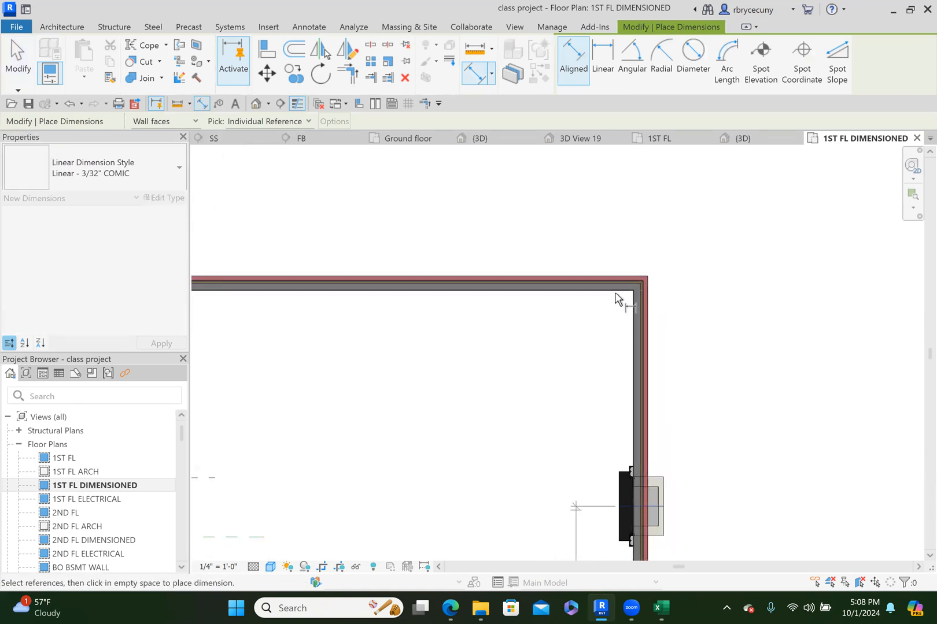
middle_click_drag(616, 299, 612, 274)
left_click(611, 272)
scroll(610, 271, "down", 3)
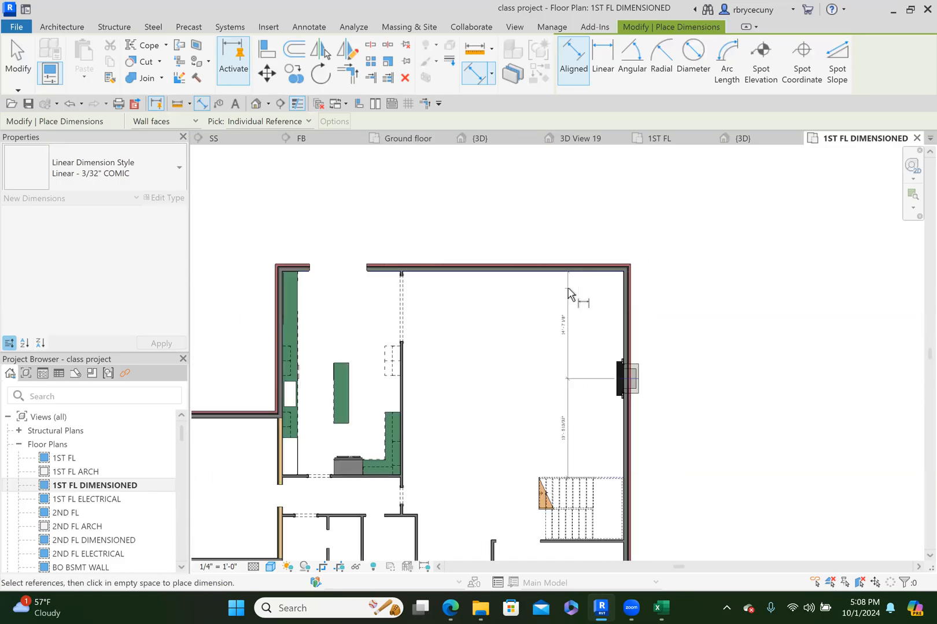
left_click(568, 294)
Apply the EQ constraint to the dimension string so the fireplace centers between the stair and the exterior wall.
scroll(578, 440, "up", 5)
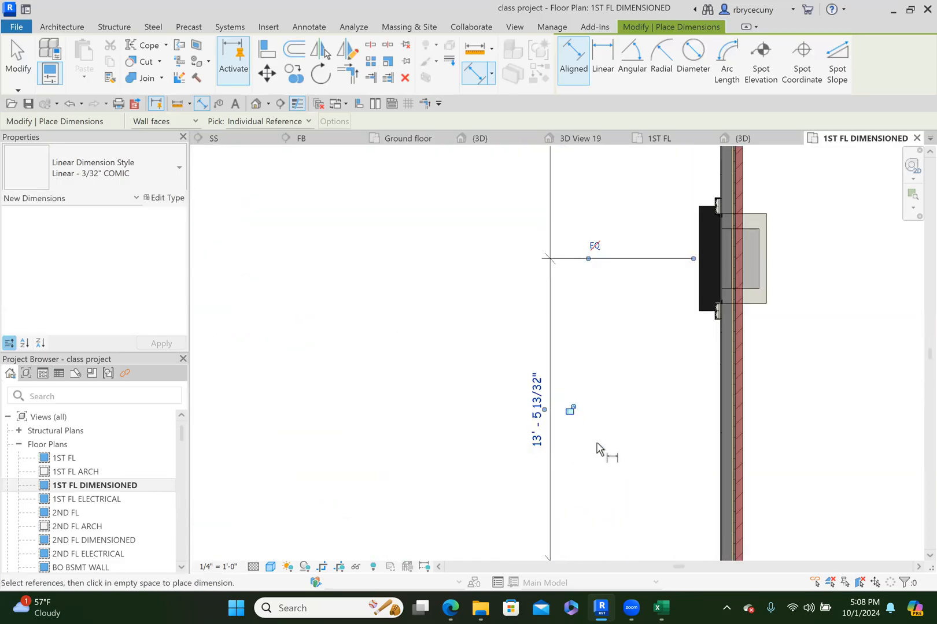
scroll(596, 444, "down", 3)
middle_click_drag(649, 463, 636, 393)
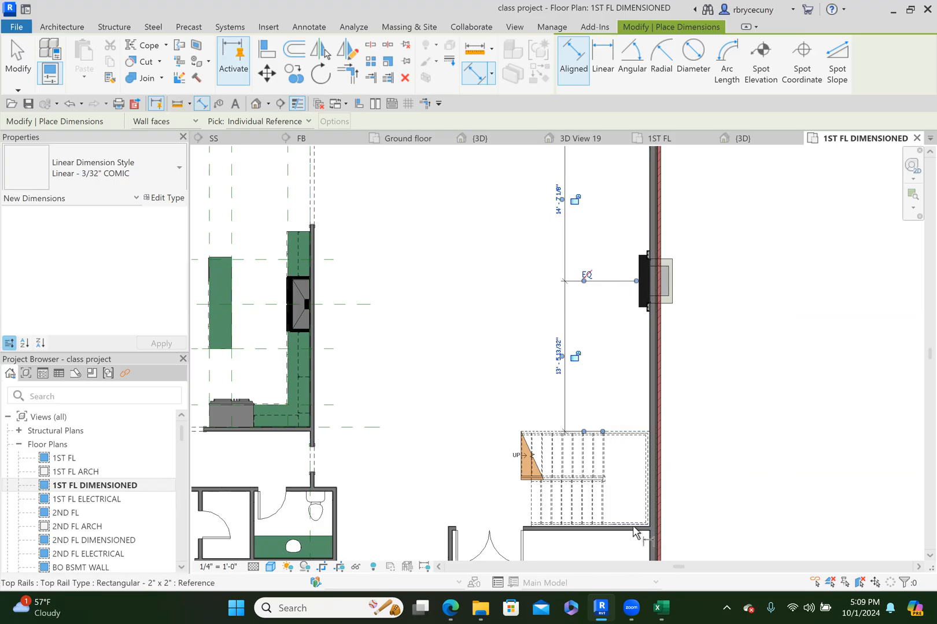
middle_click_drag(710, 358, 665, 465)
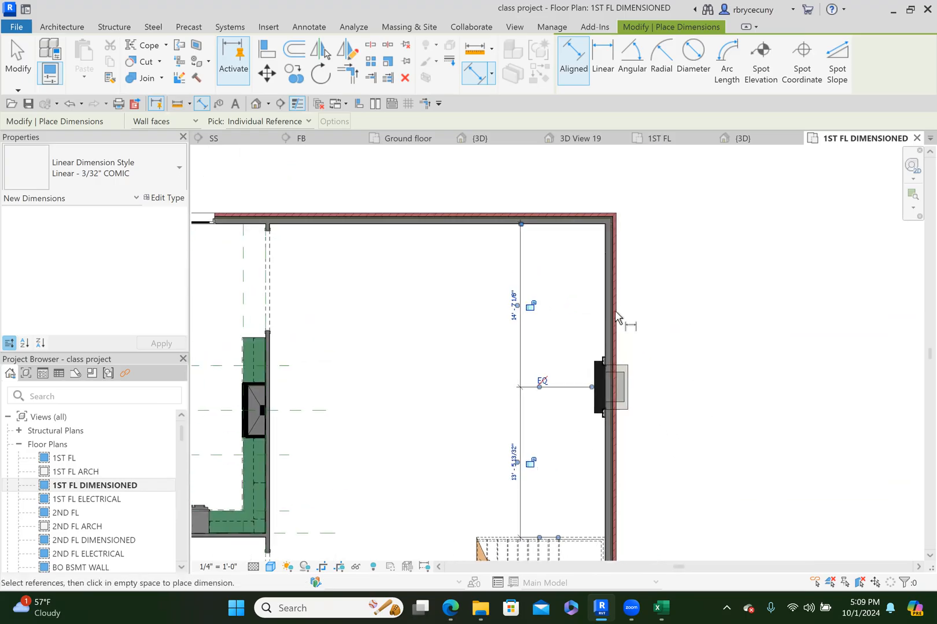
left_click(542, 381)
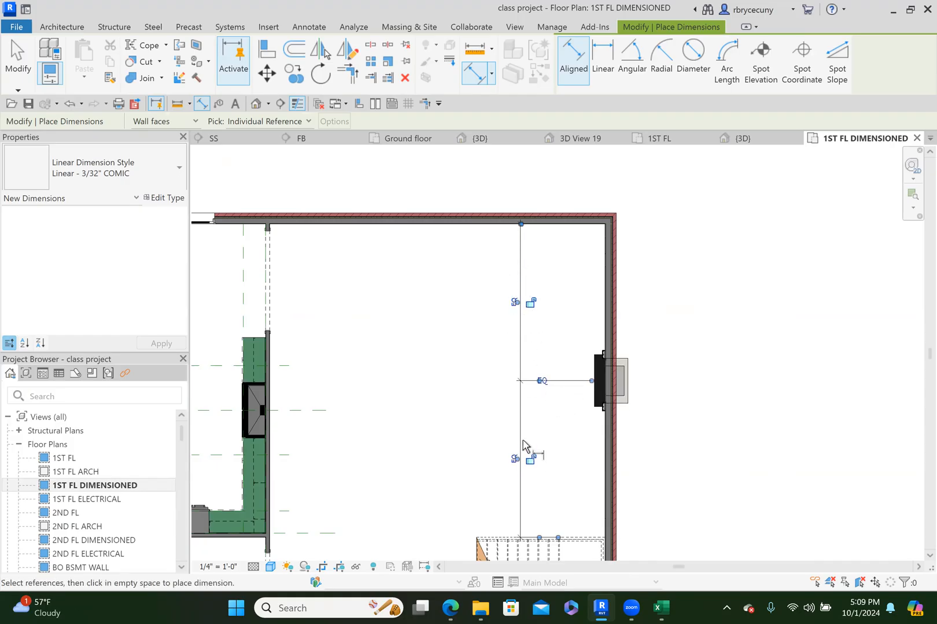
key("l")
key("g")
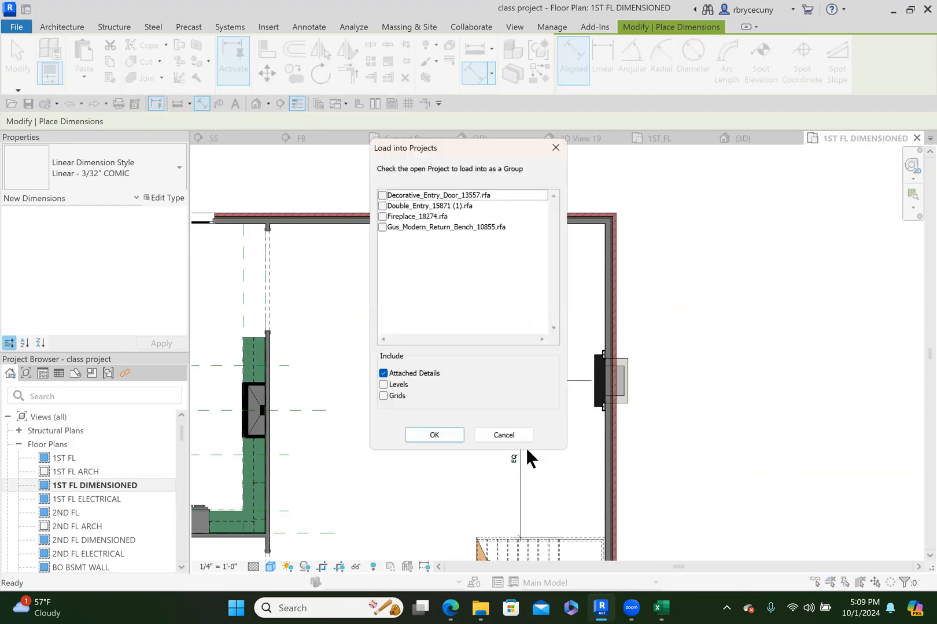
left_click(510, 438)
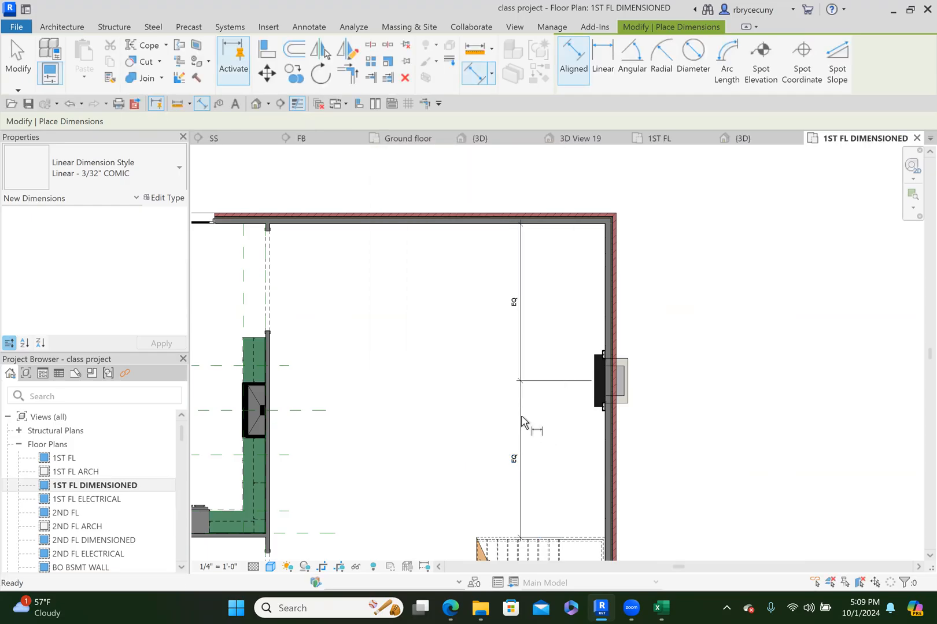
Delete the fireplace's EQ dimension string while leaving the elements constrained.
left_click(11, 69)
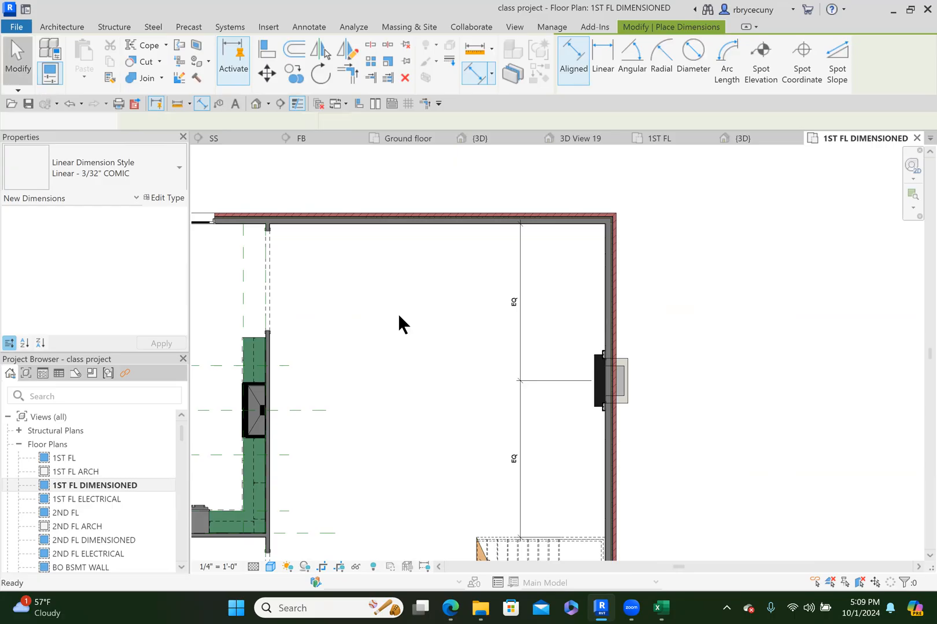
left_click(521, 429)
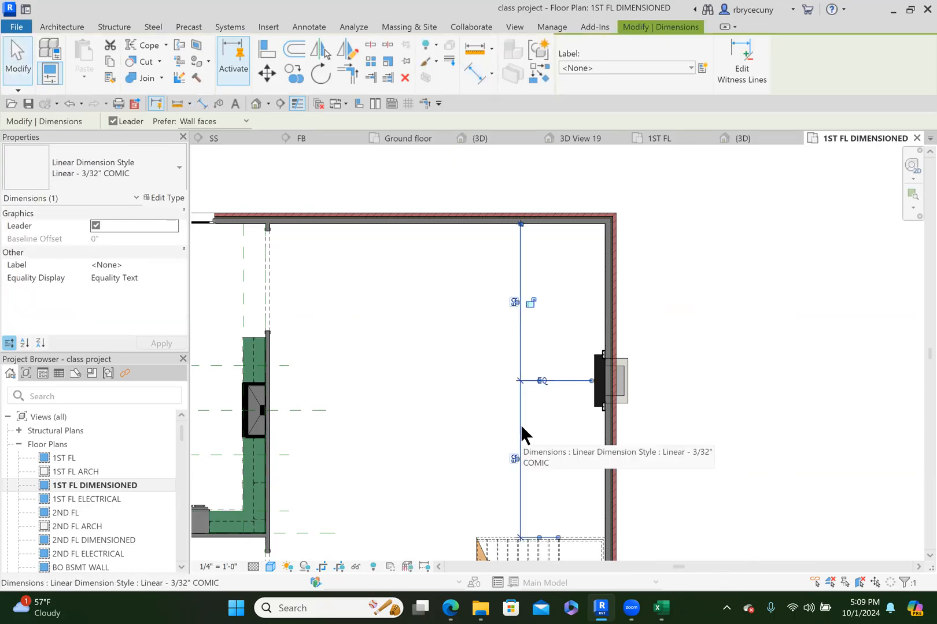
key("Delete")
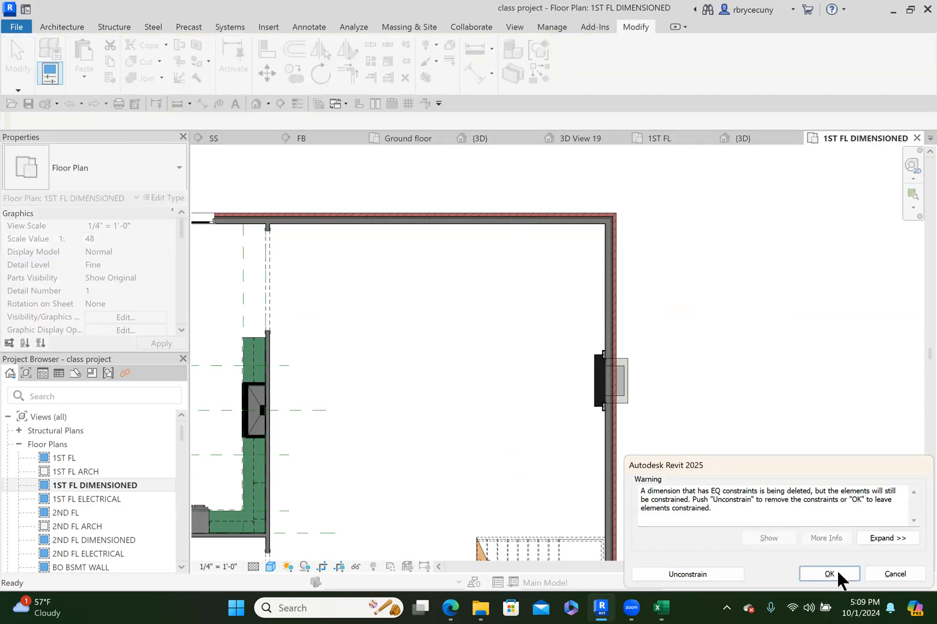
left_click(829, 573)
Create a camera view from beside the kitchen wall toward the exterior wall and inspect the fireplace in it.
scroll(668, 405, "down", 3)
middle_click_drag(668, 406, 686, 340)
left_click(269, 104)
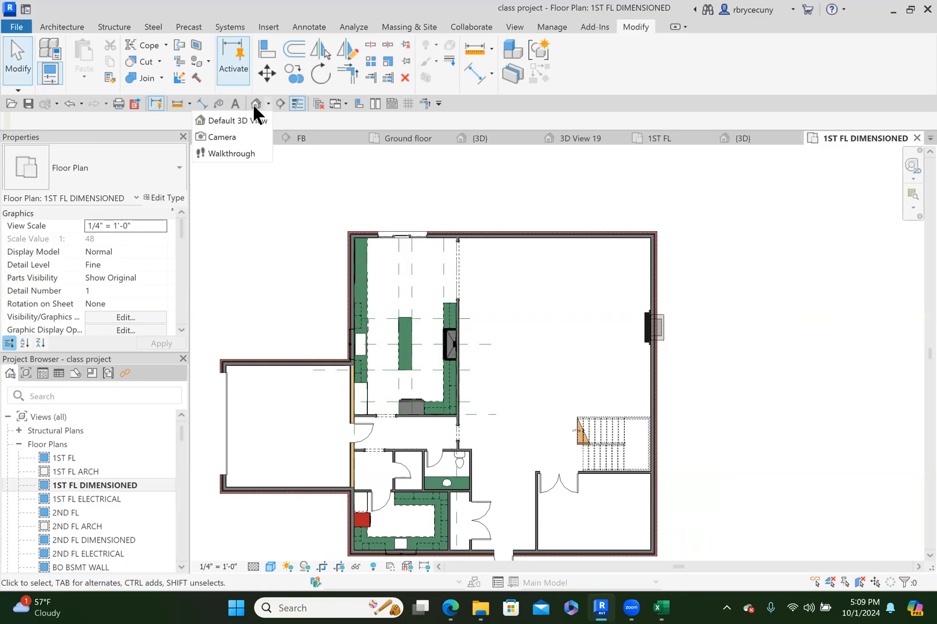
left_click(464, 432)
left_click(699, 264)
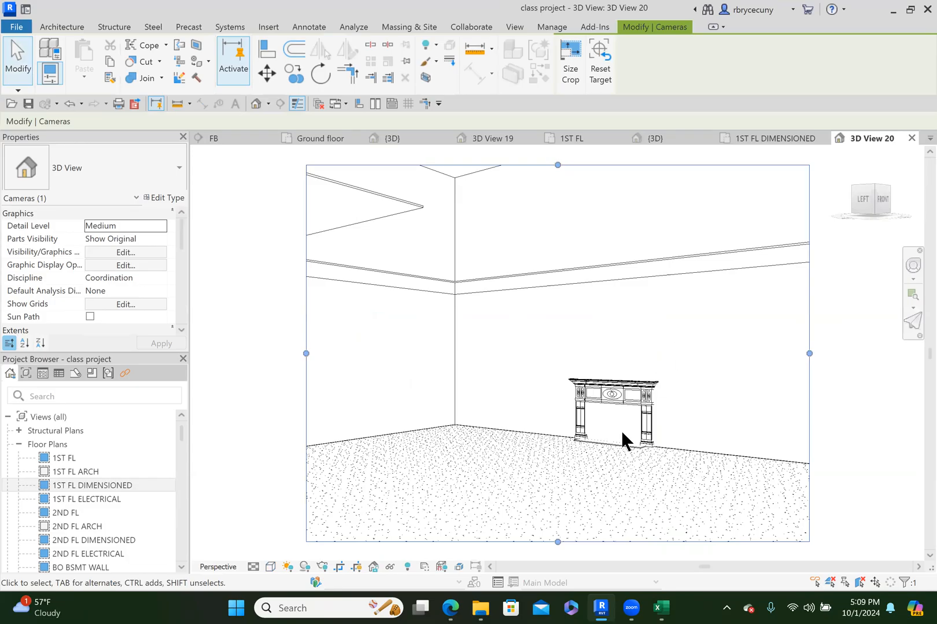
scroll(618, 425, "up", 5)
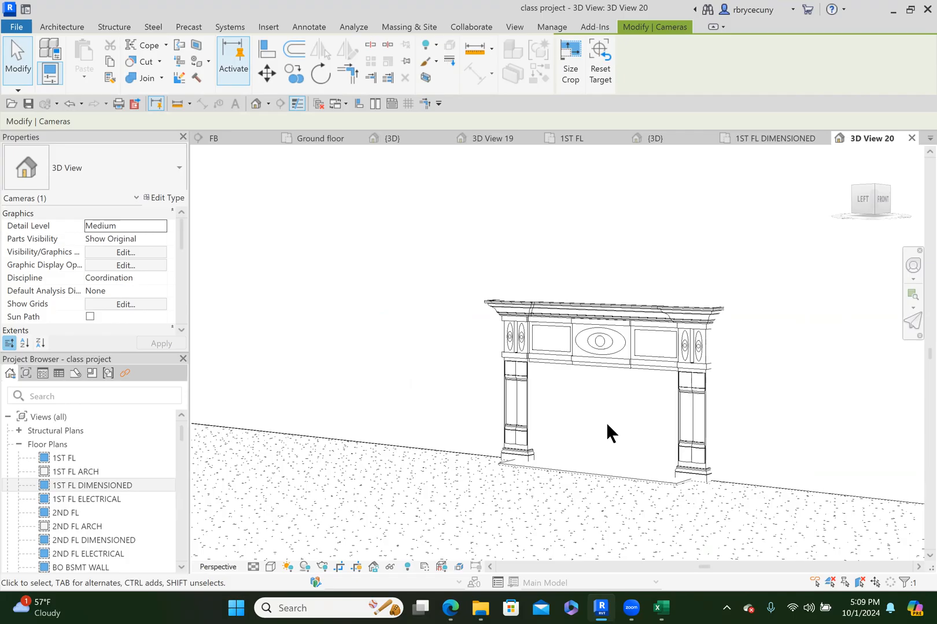
scroll(606, 428, "down", 4)
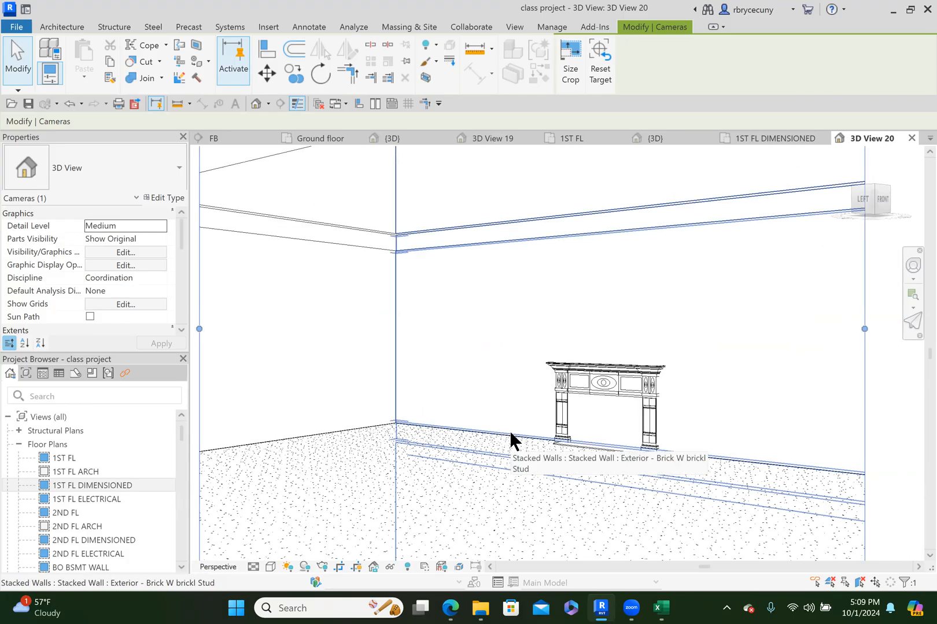
In the 1ST FL plan, move section FB from the kitchen into the large room and flip it to face the fireplace wall.
left_click(511, 434)
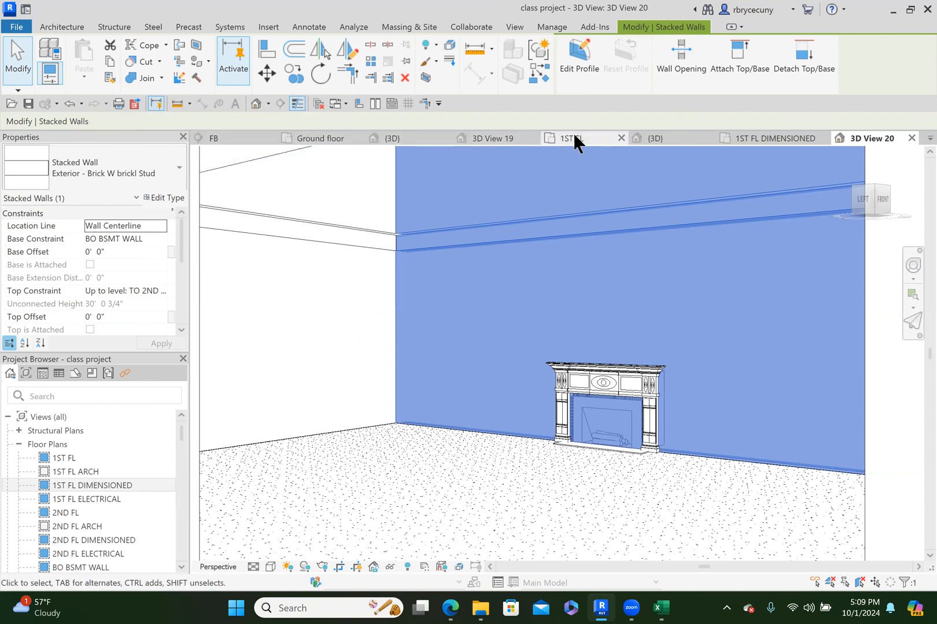
scroll(588, 295, "down", 5)
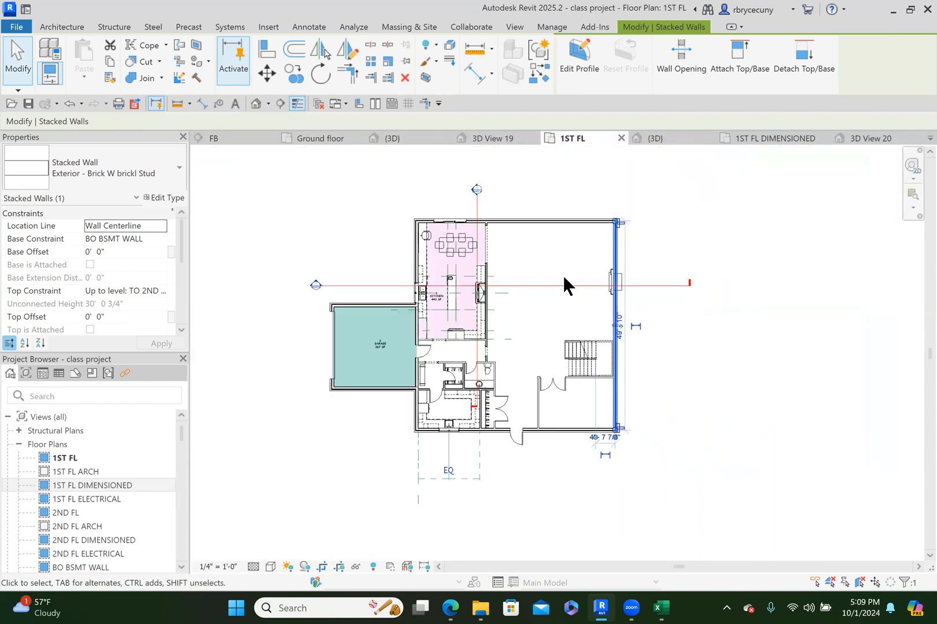
left_click(474, 200)
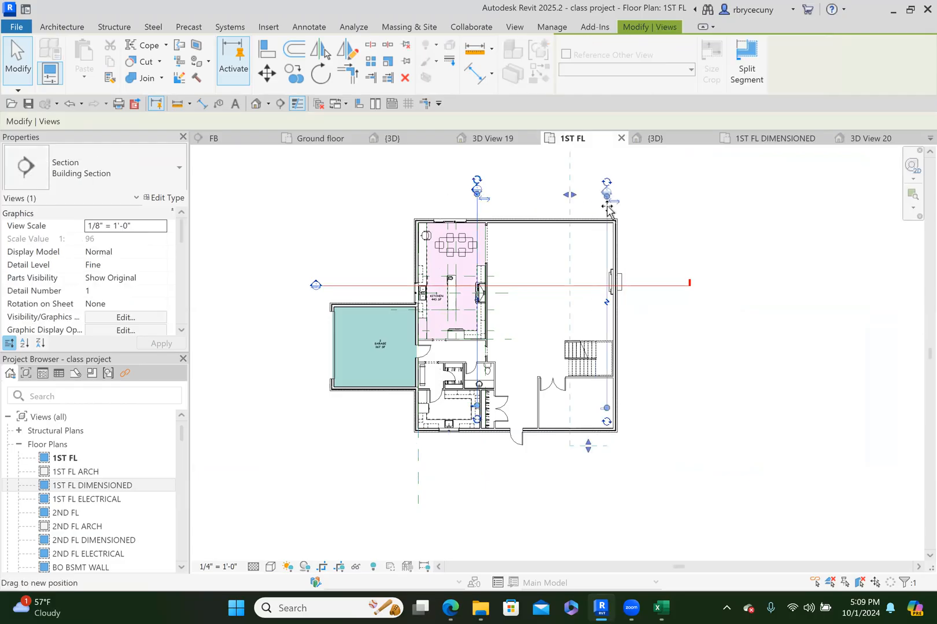
left_click_drag(583, 203, 577, 199)
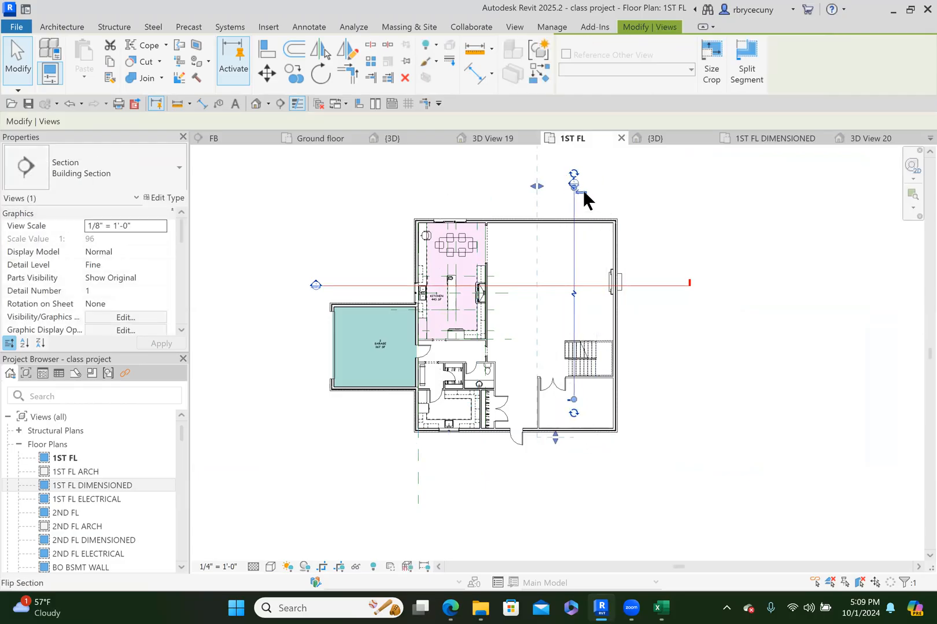
Open the FB section view and examine how the fireplace and exterior wall appear in it.
right_click(577, 244)
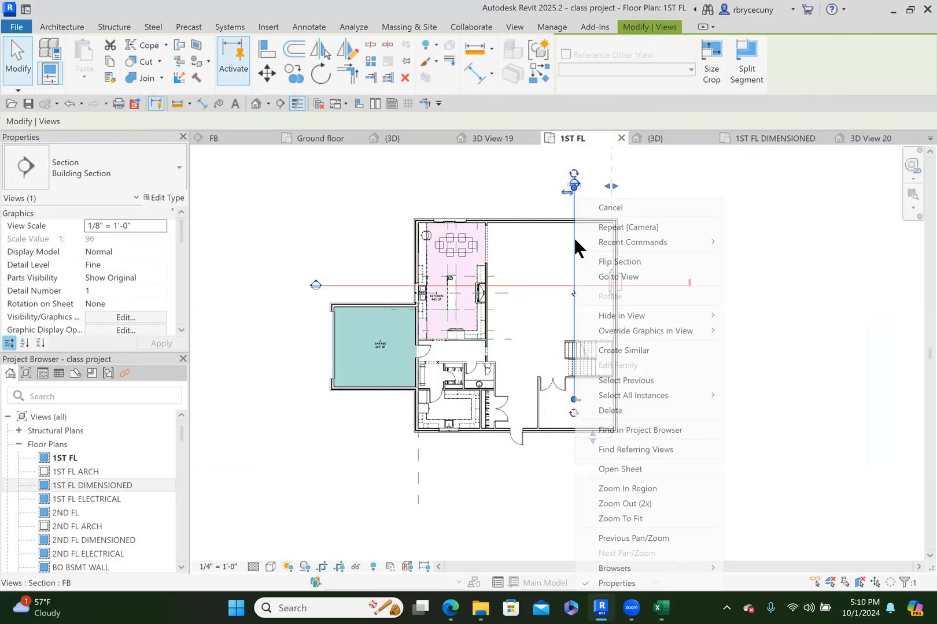
left_click(607, 278)
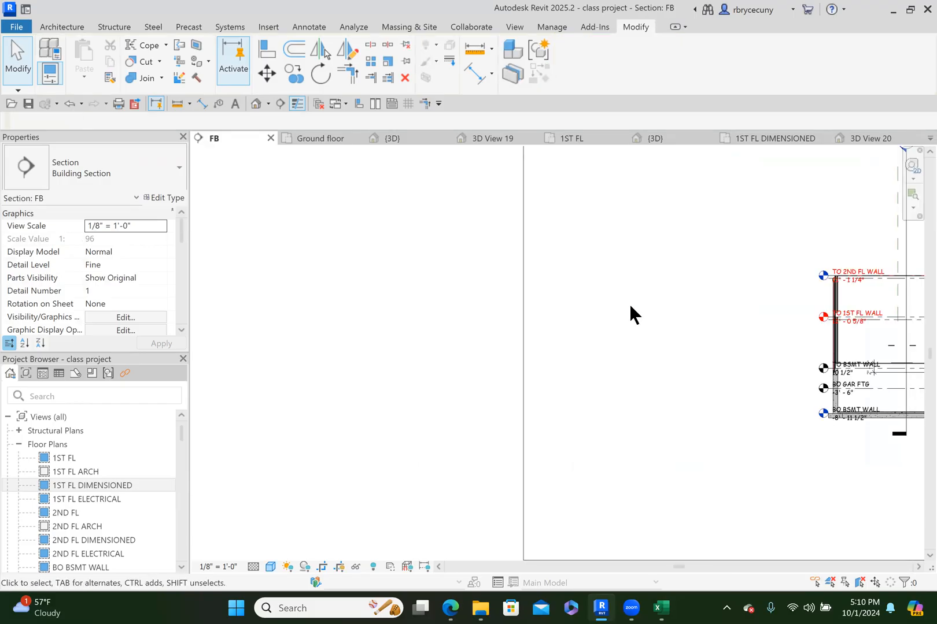
middle_click_drag(610, 309, 204, 279)
scroll(612, 312, "up", 4)
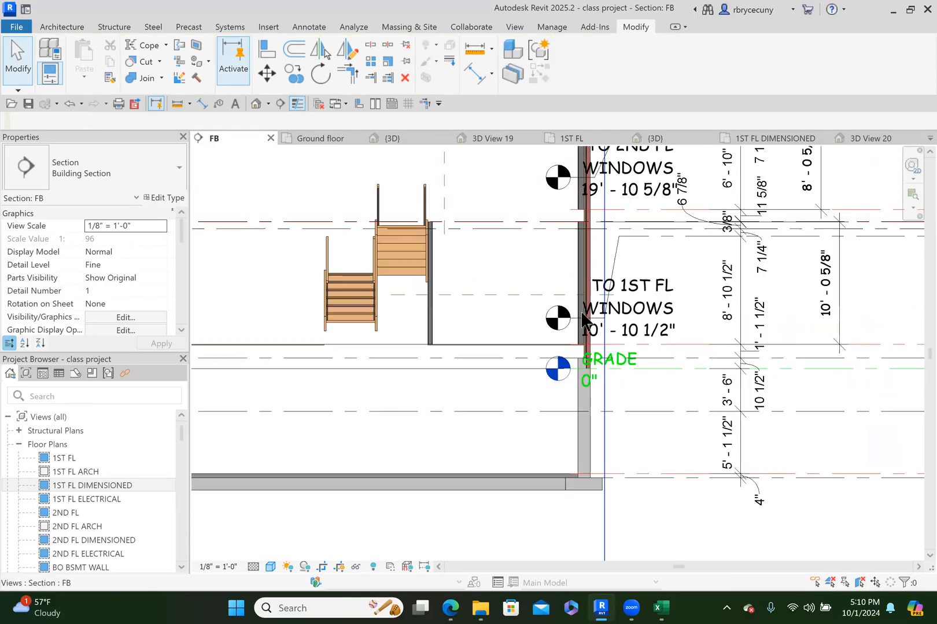
scroll(570, 284, "up", 5)
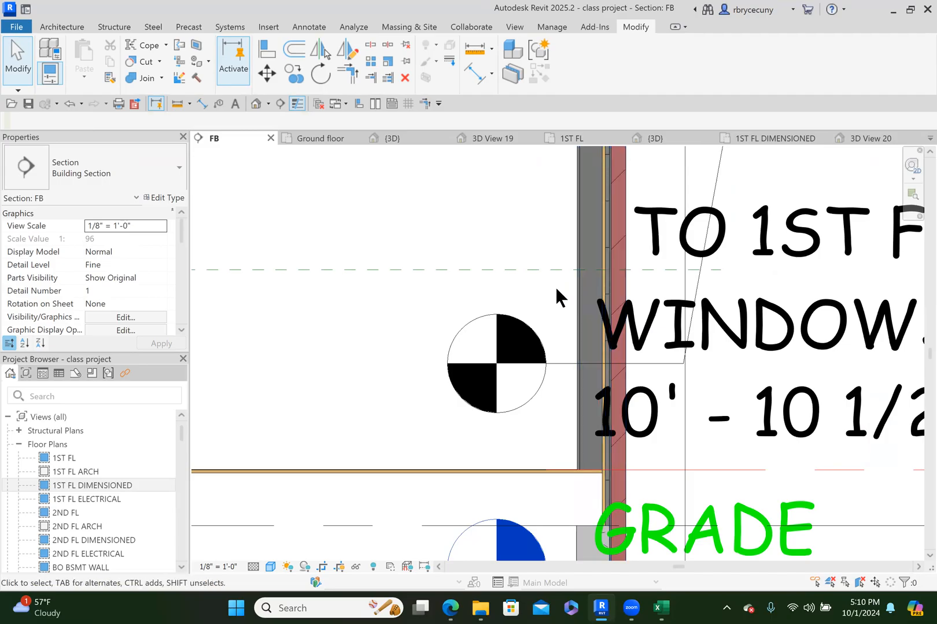
scroll(556, 287, "down", 6)
scroll(324, 265, "down", 2)
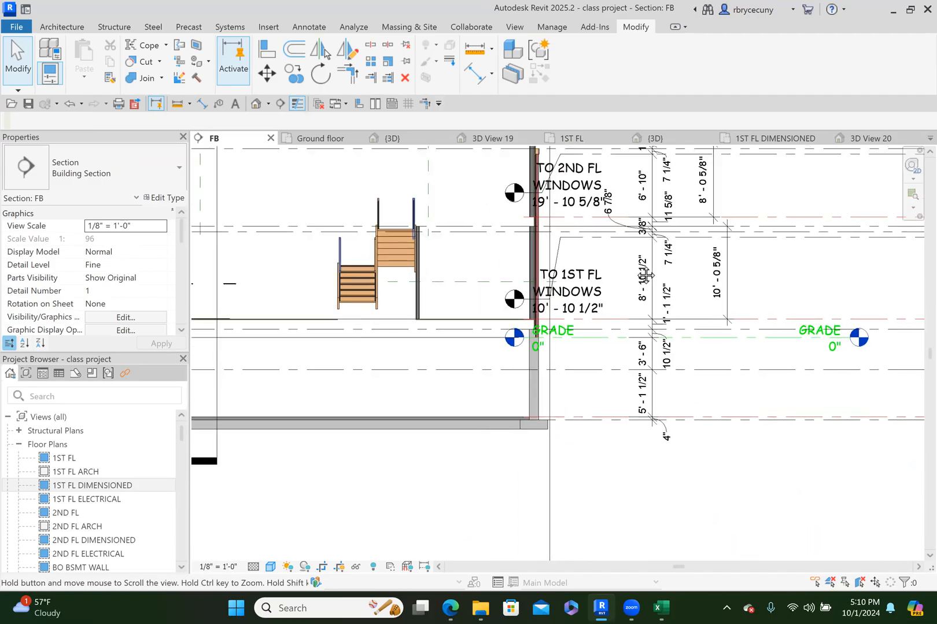
middle_click_drag(245, 288, 547, 296)
scroll(489, 291, "up", 1)
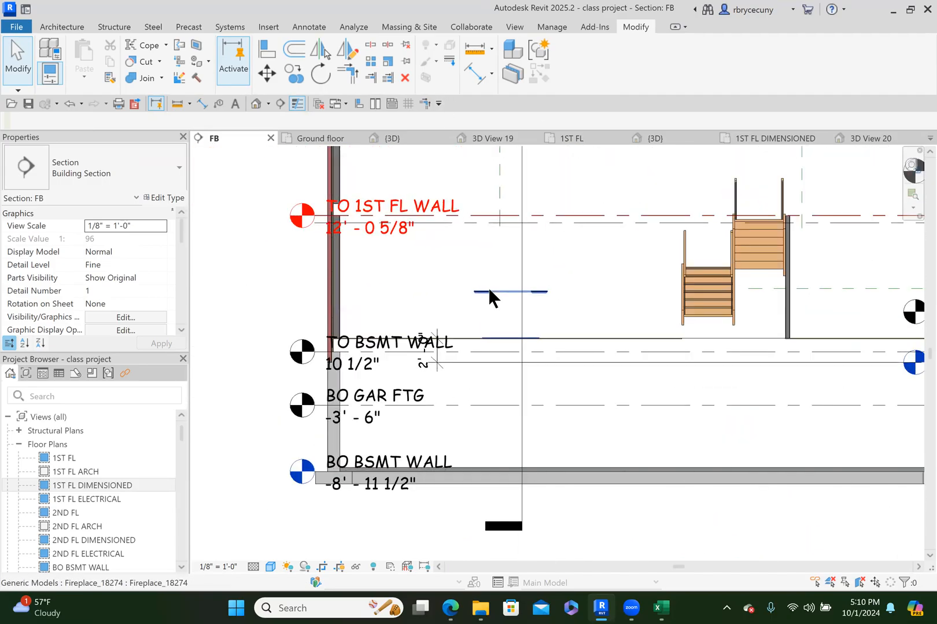
Back in the 1ST FL plan, nudge section FB toward the fireplace until its depth passes the exterior wall, and reopen the section view.
left_click(581, 142)
left_click(571, 240)
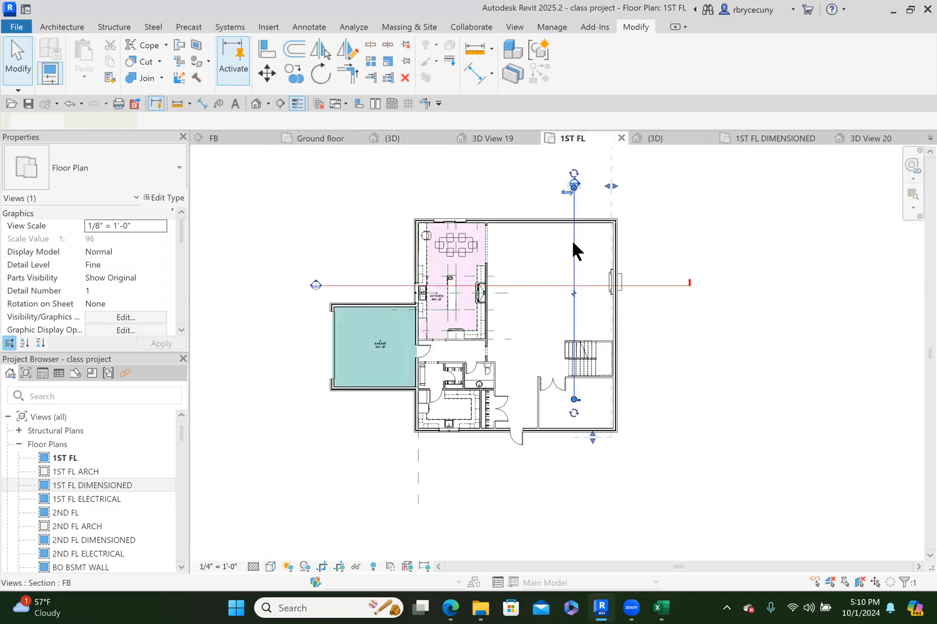
scroll(603, 281, "up", 4)
middle_click_drag(568, 284, 420, 299)
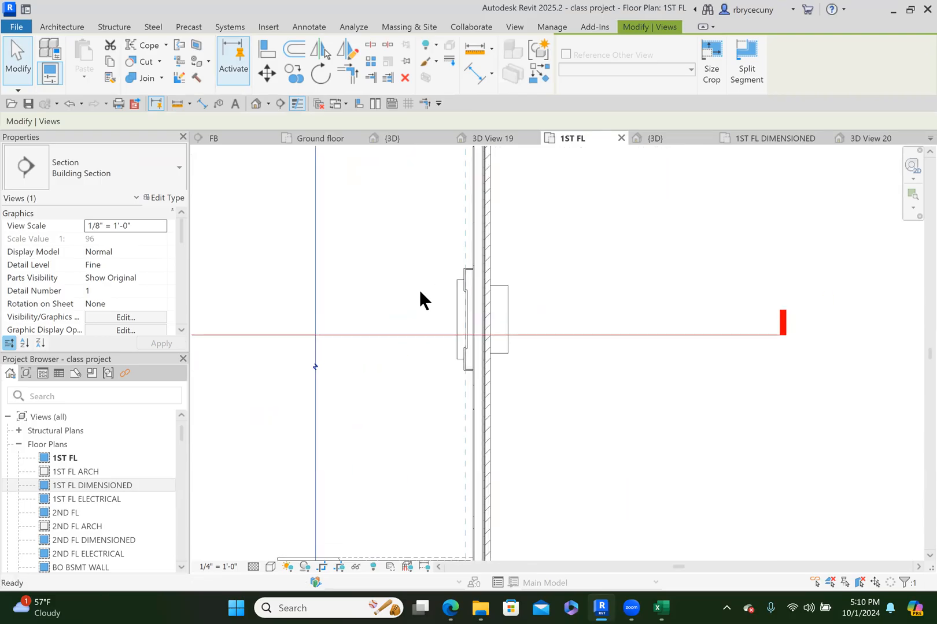
scroll(420, 299, "down", 3)
scroll(447, 277, "up", 4)
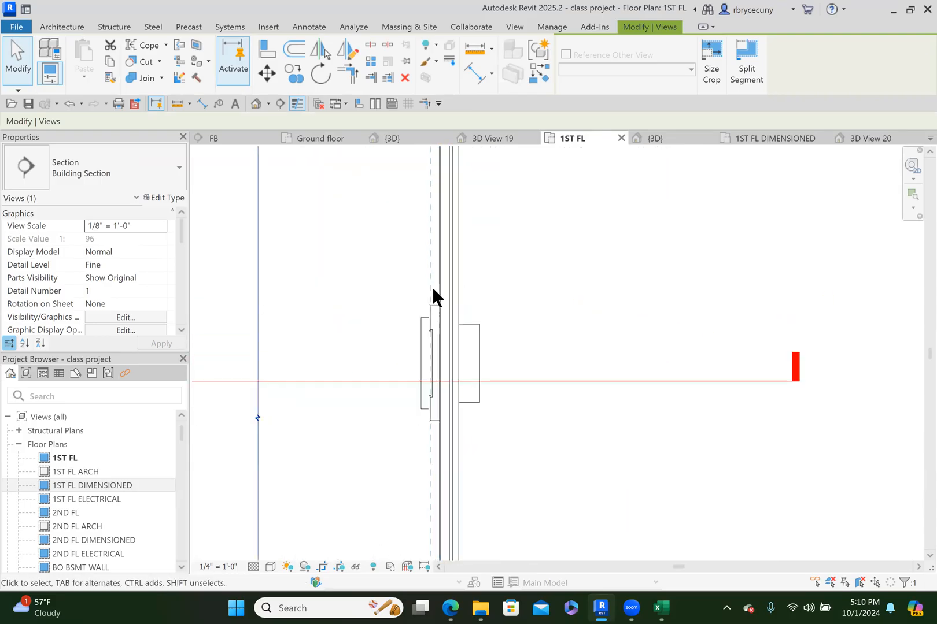
scroll(427, 276, "down", 3)
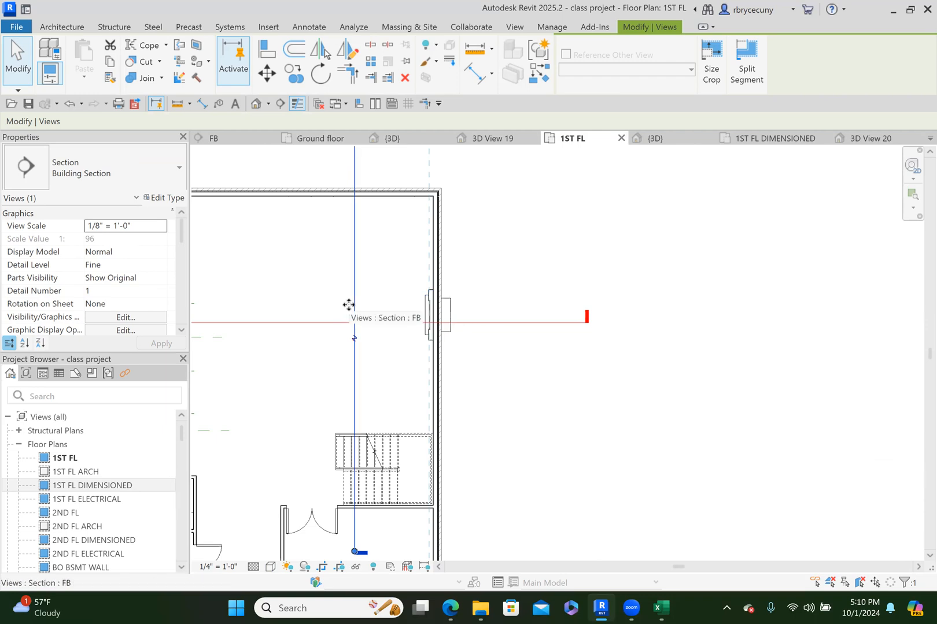
key("Right")
key("Right")
key("Right")
key("Right")
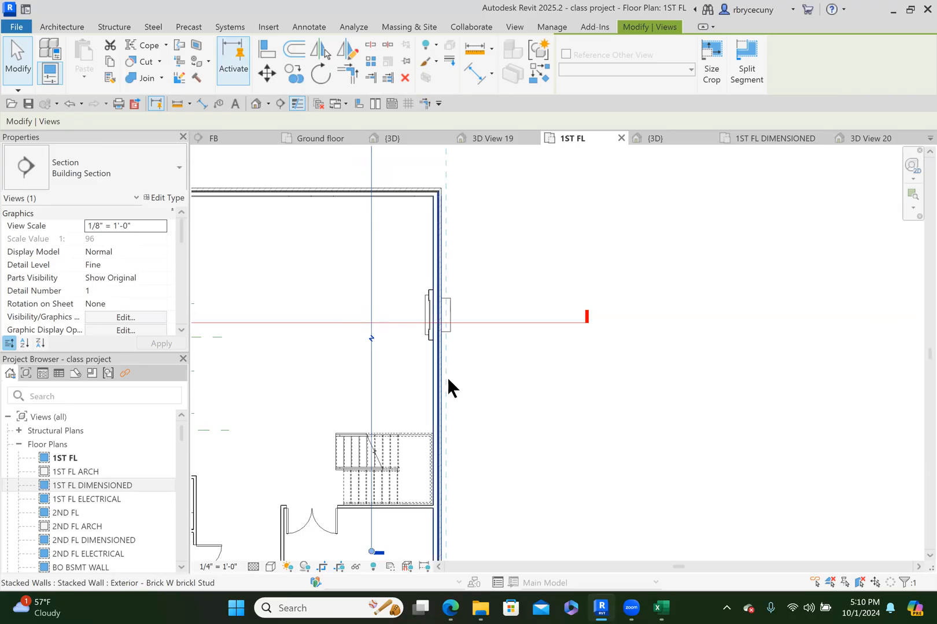
right_click(371, 245)
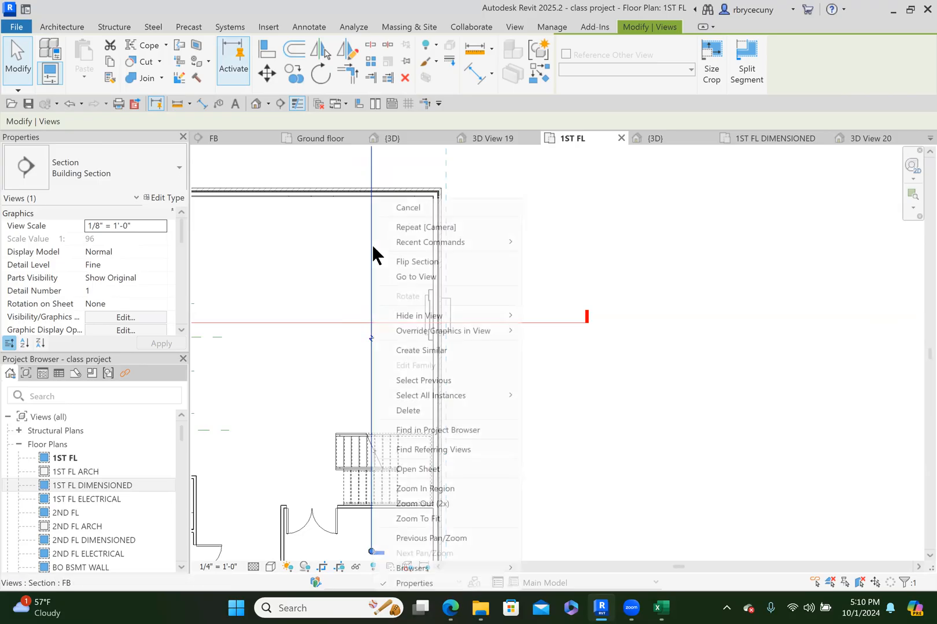
left_click(400, 276)
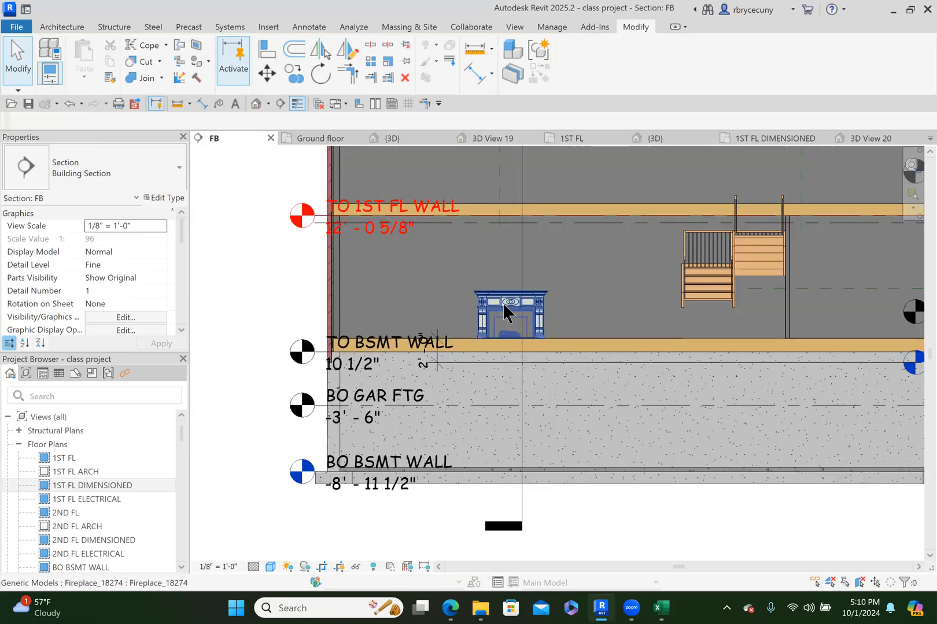
In the 1ST FL plan, draw a short reference plane aligned with the inside face of the fireplace wall, extending beyond the building corner.
scroll(504, 302, "up", 4)
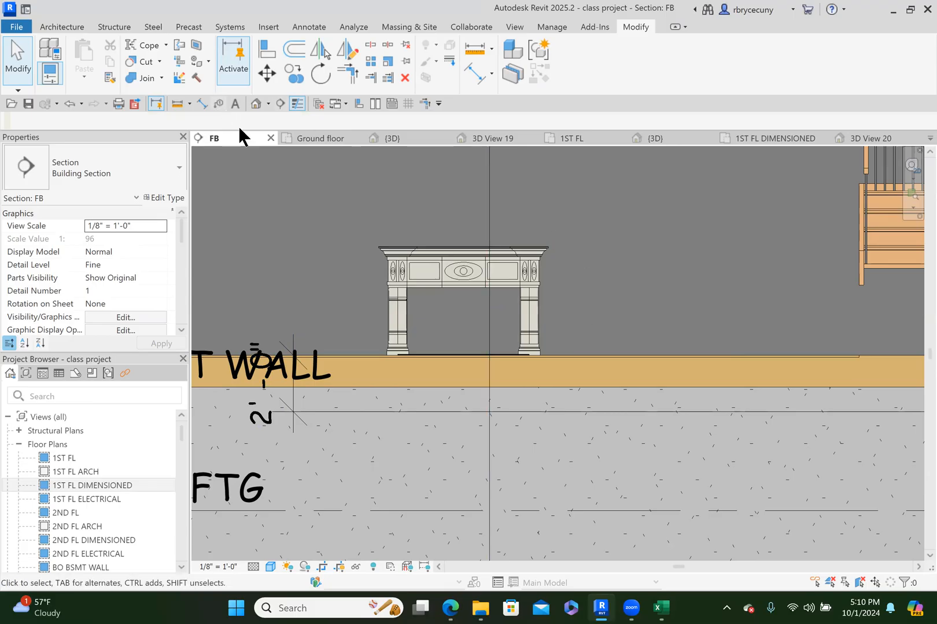
left_click(578, 140)
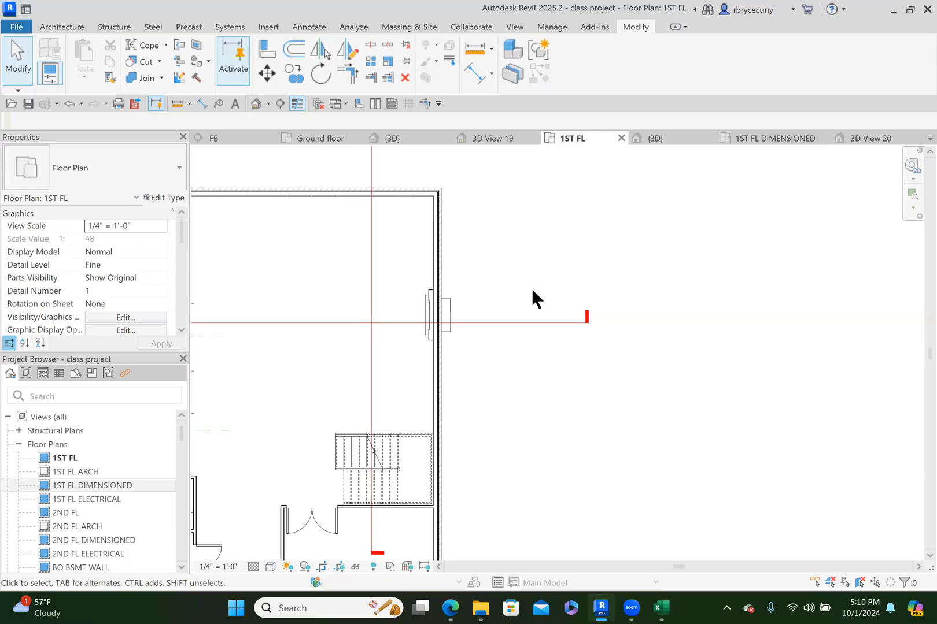
left_click(872, 60)
scroll(446, 185, "up", 5)
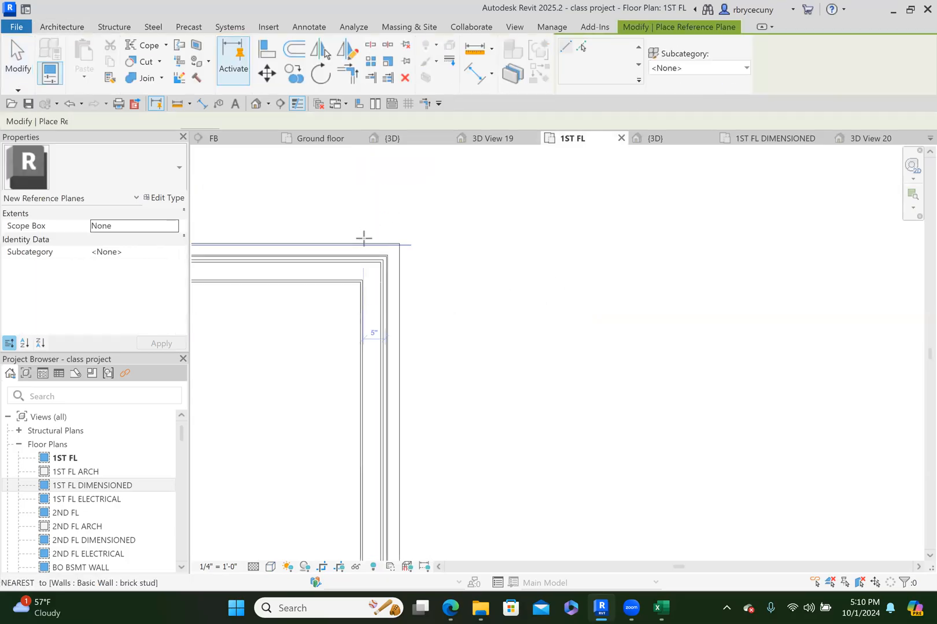
scroll(364, 237, "up", 4)
left_click(353, 359)
scroll(353, 359, "down", 8)
left_click(353, 305)
middle_click_drag(420, 305, 412, 150)
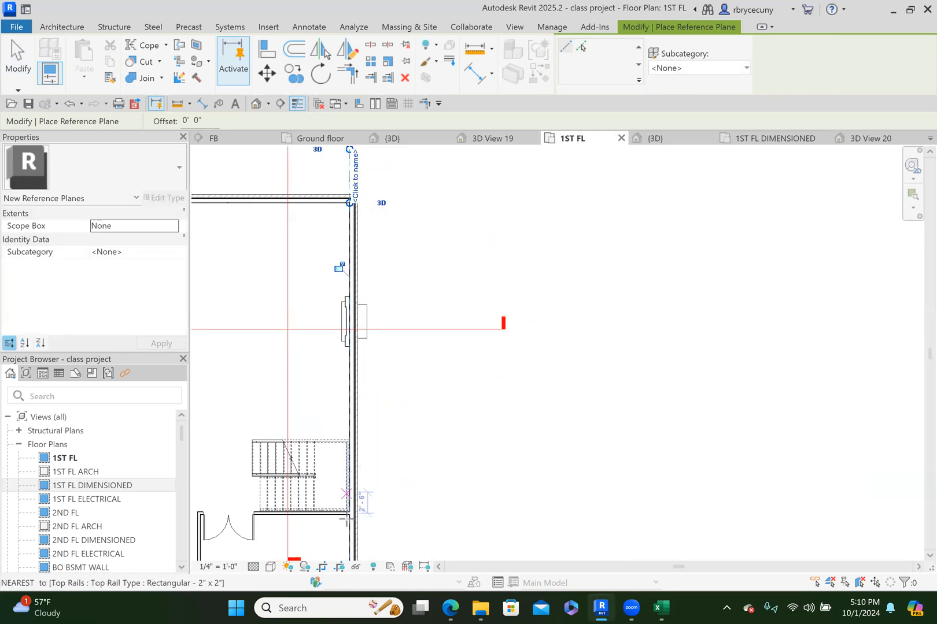
middle_click_drag(406, 477, 397, 431)
scroll(425, 283, "down", 3)
scroll(397, 237, "up", 3)
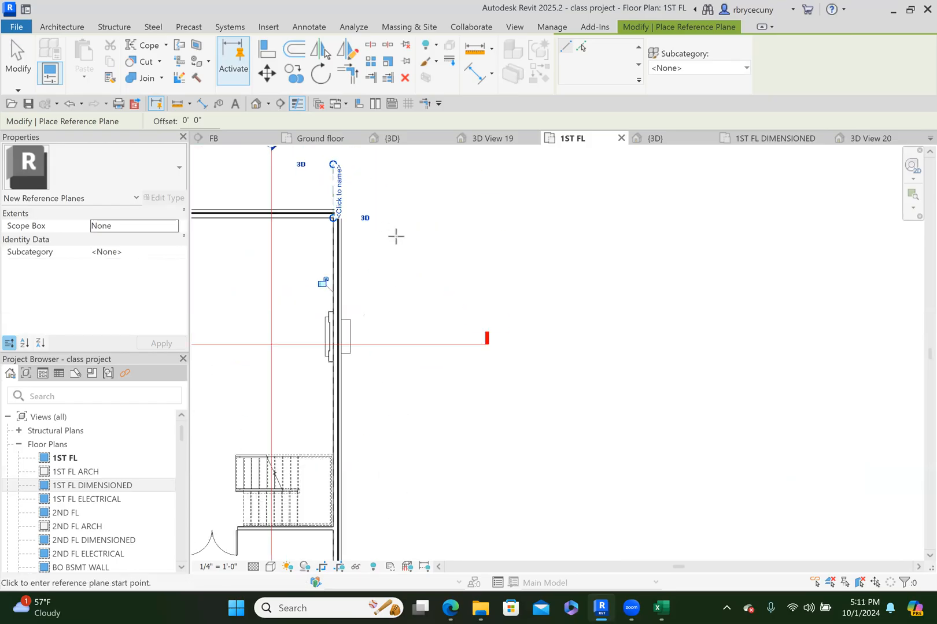
Name the new reference plane "fireplace".
left_click(342, 186)
type("firepla")
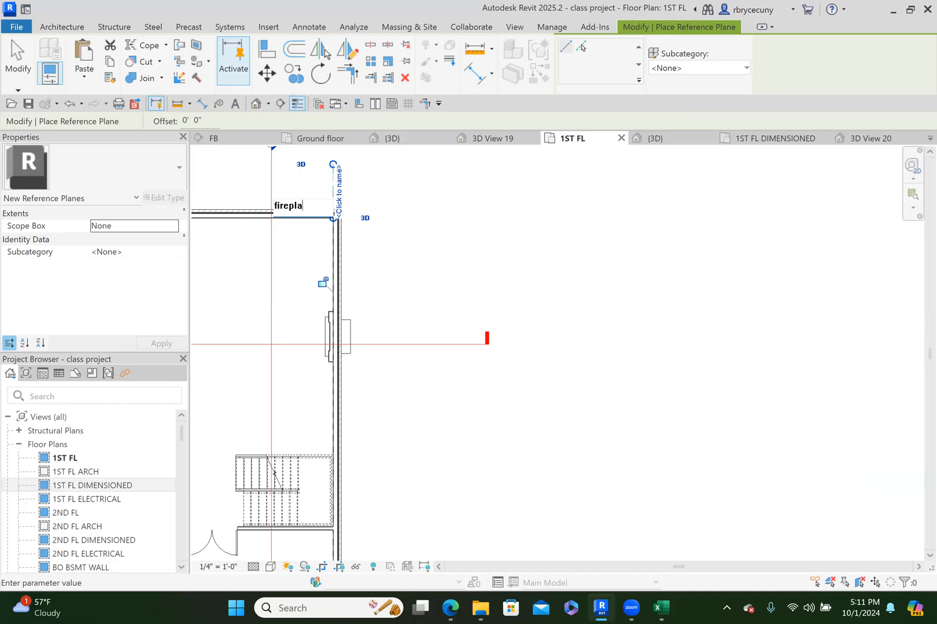
type("ce")
key("Return")
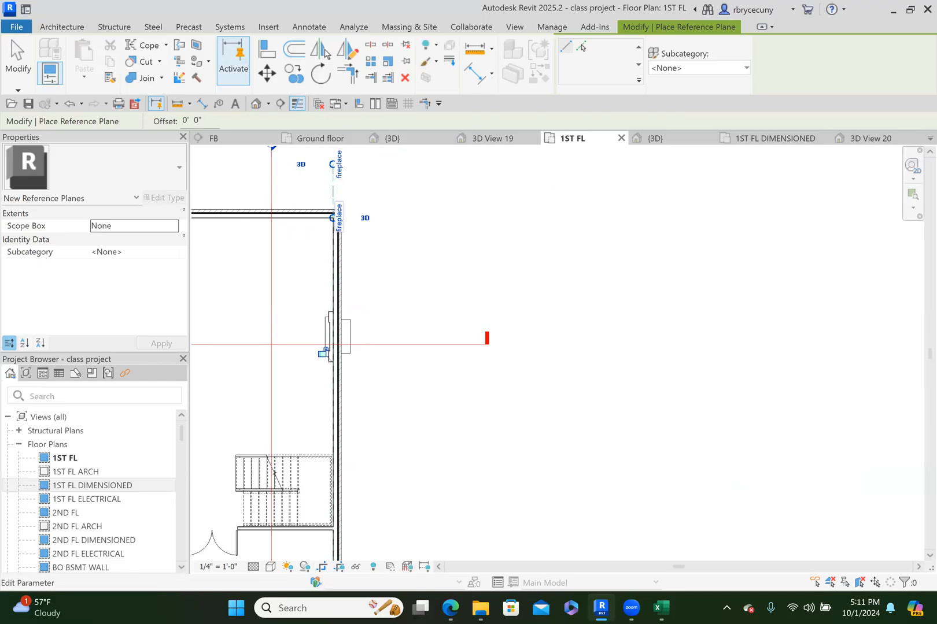
Return to the FB section and start an in-place model in the Walls category, accepting the default name.
left_click(14, 64)
left_click(266, 279)
right_click(279, 272)
left_click(293, 269)
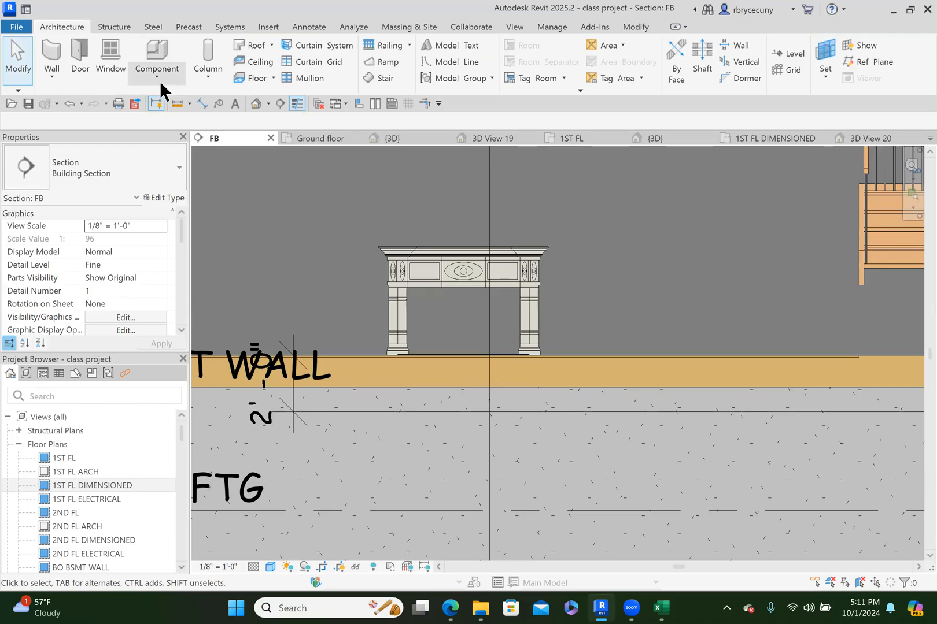
left_click(157, 77)
left_click(137, 131)
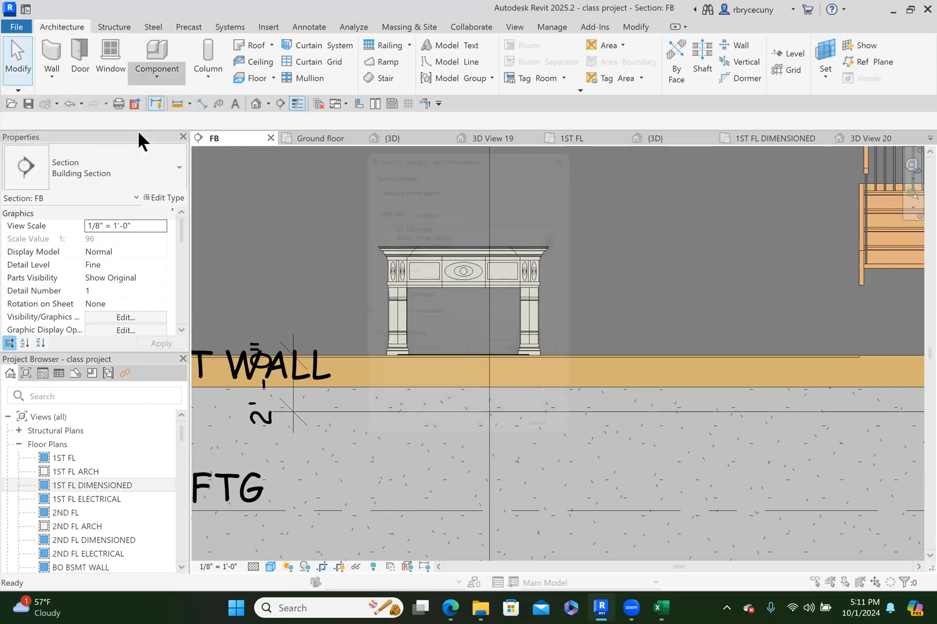
scroll(403, 286, "down", 10)
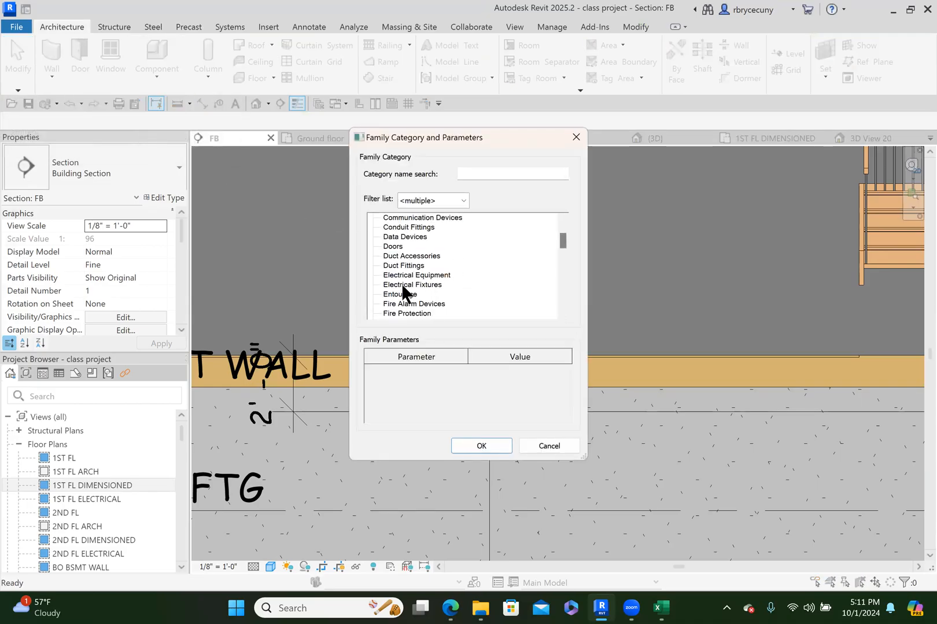
scroll(403, 287, "down", 6)
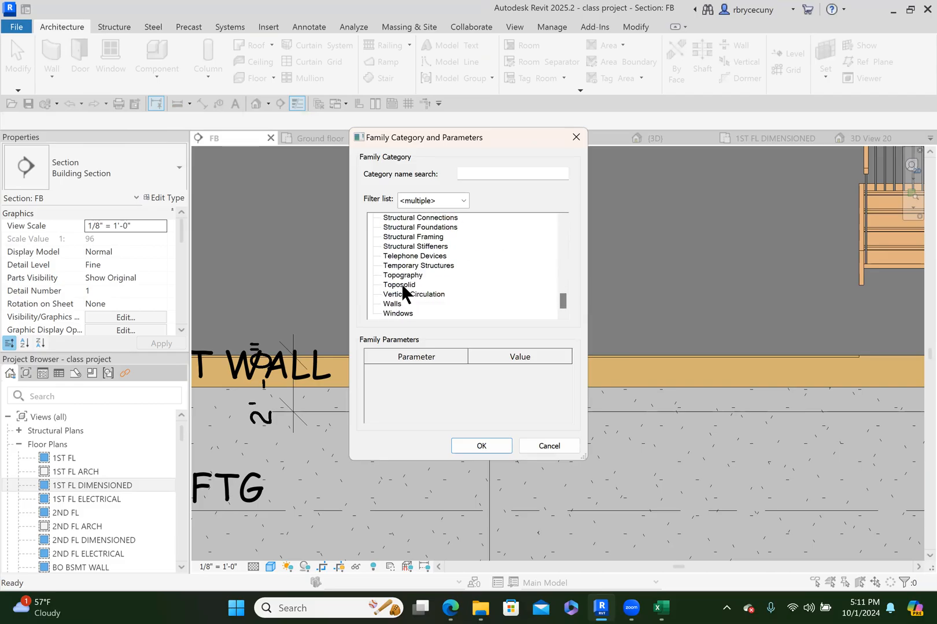
left_click(391, 304)
left_click(480, 446)
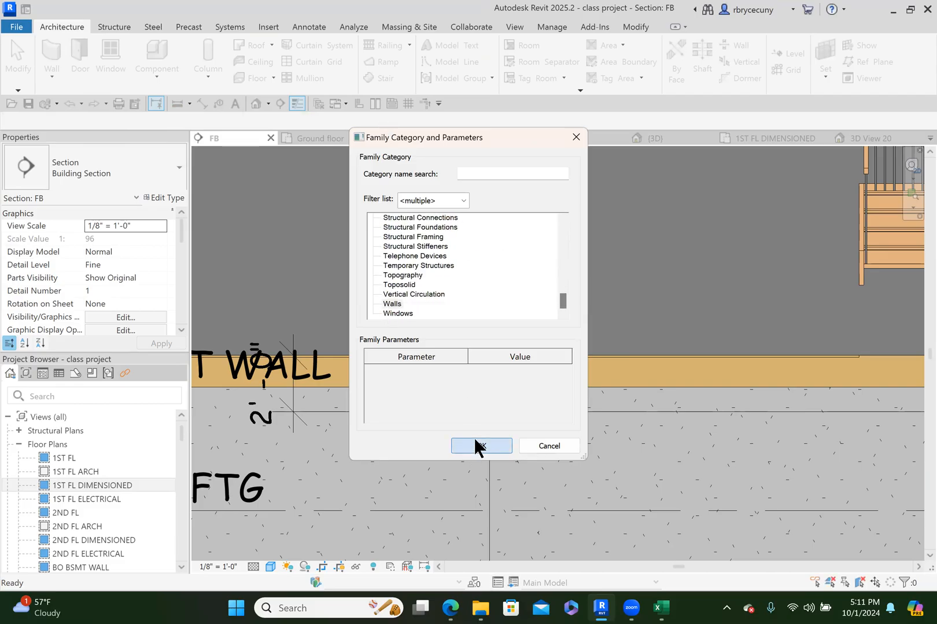
left_click(477, 324)
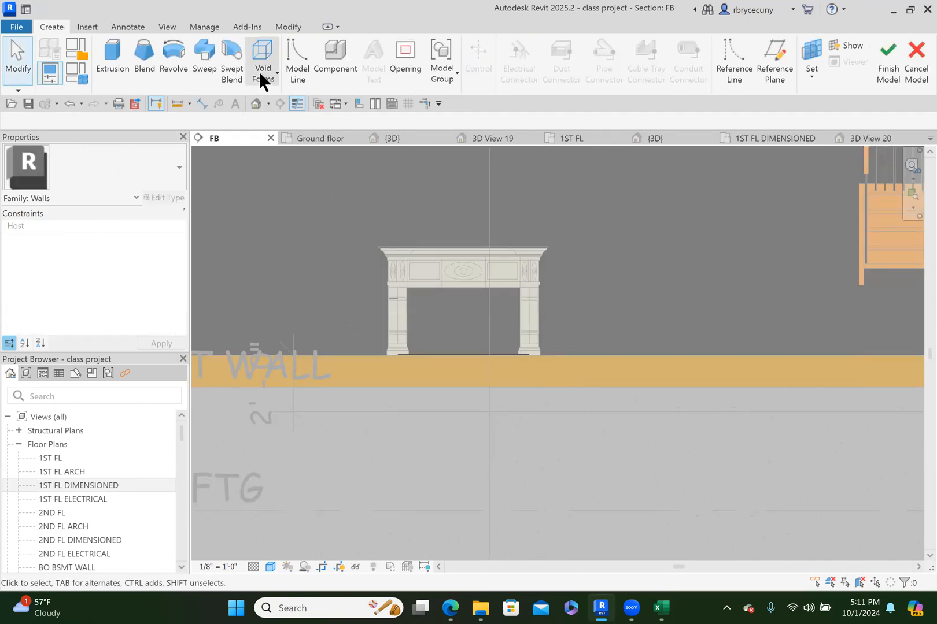
Start a void extrusion and set its work plane to Reference Plane : fireplace.
left_click(260, 78)
left_click(250, 100)
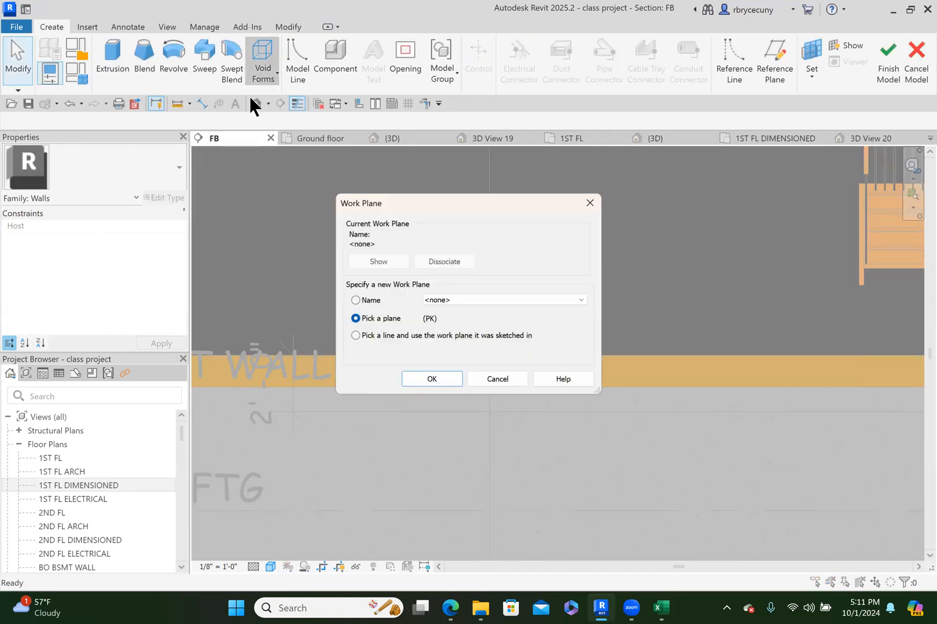
left_click(365, 301)
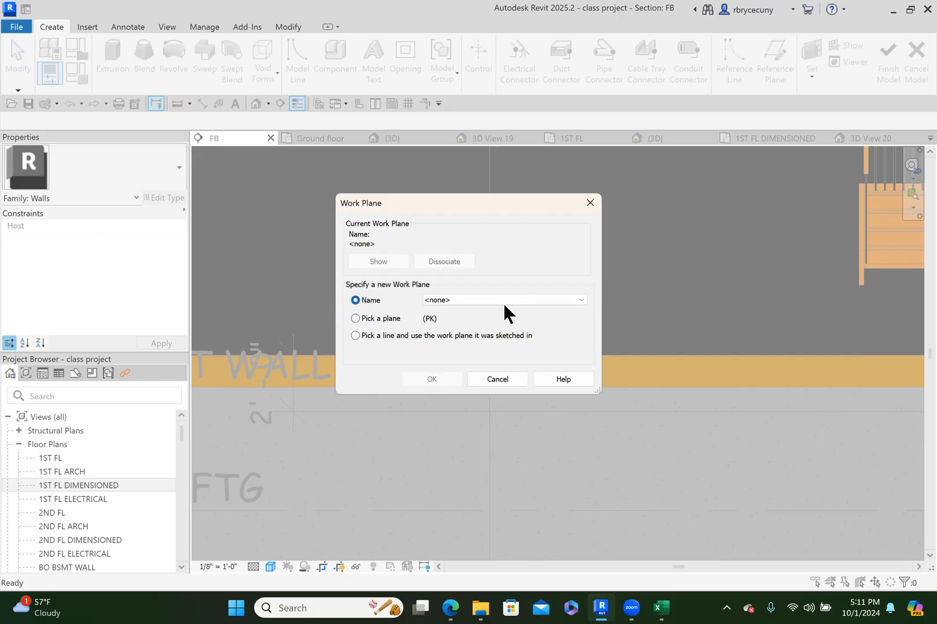
left_click(502, 302)
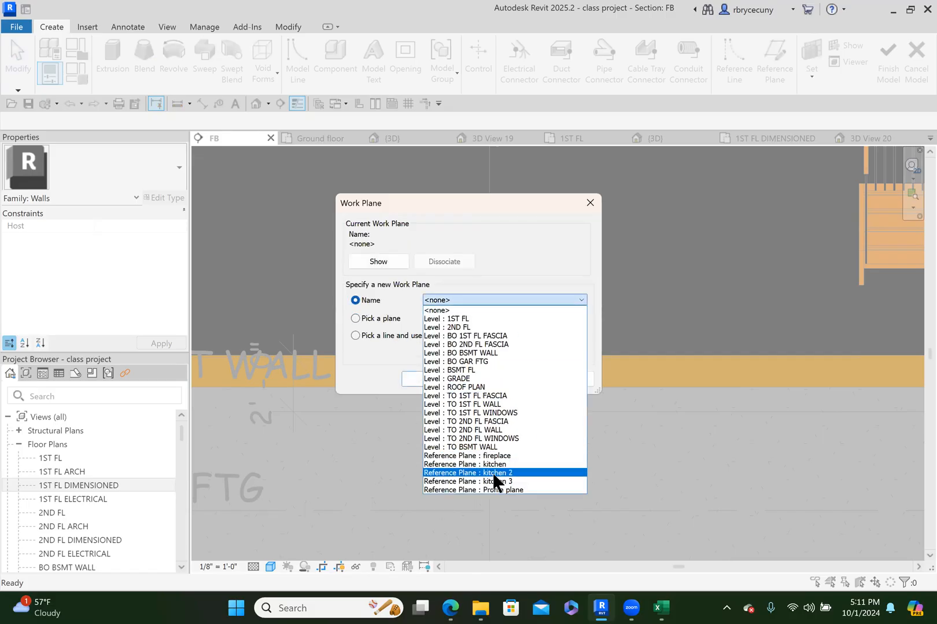
left_click(499, 455)
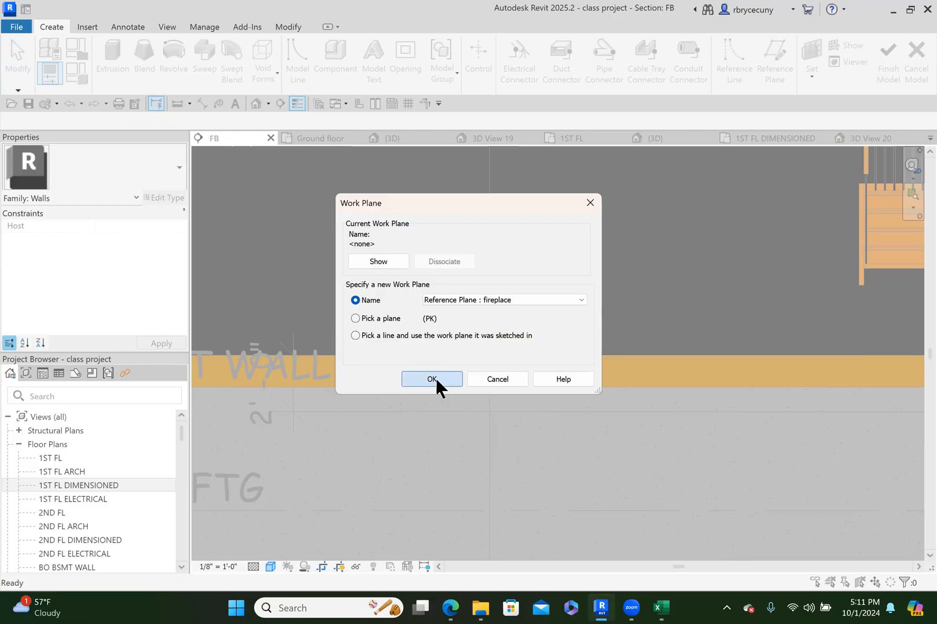
left_click(435, 378)
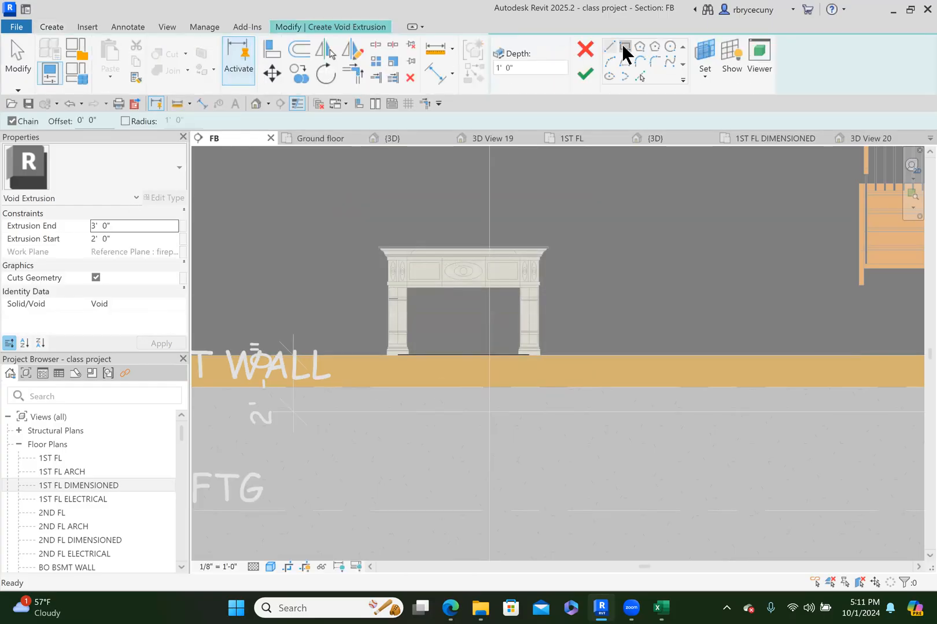
Sketch a rectangle about 2' 4 3/8" high around the fireplace opening, from its upper corner to the opposite corner at the hearth.
left_click(623, 47)
scroll(408, 286, "up", 5)
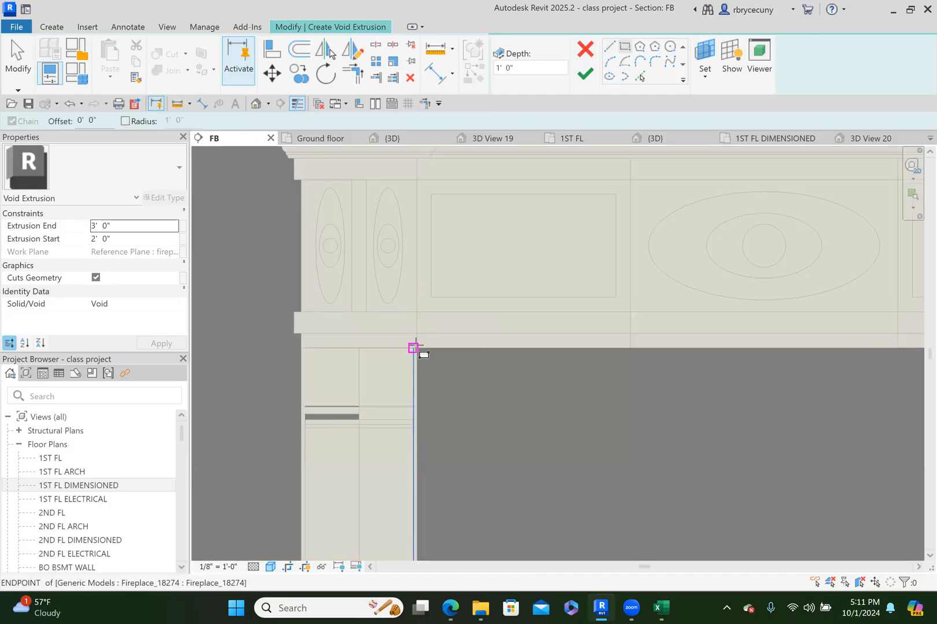
left_click(414, 348)
scroll(414, 347, "down", 5)
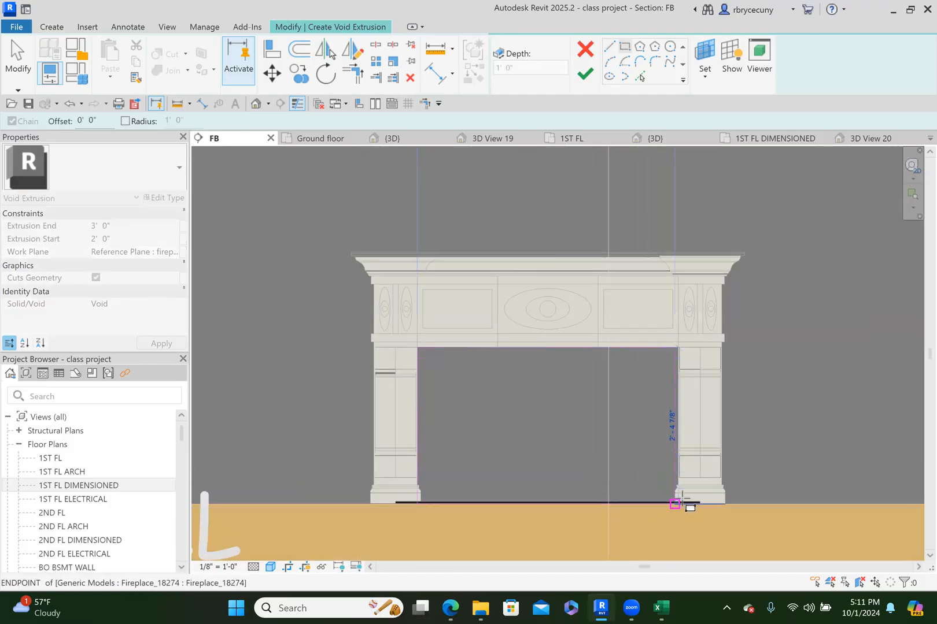
scroll(682, 499, "up", 3)
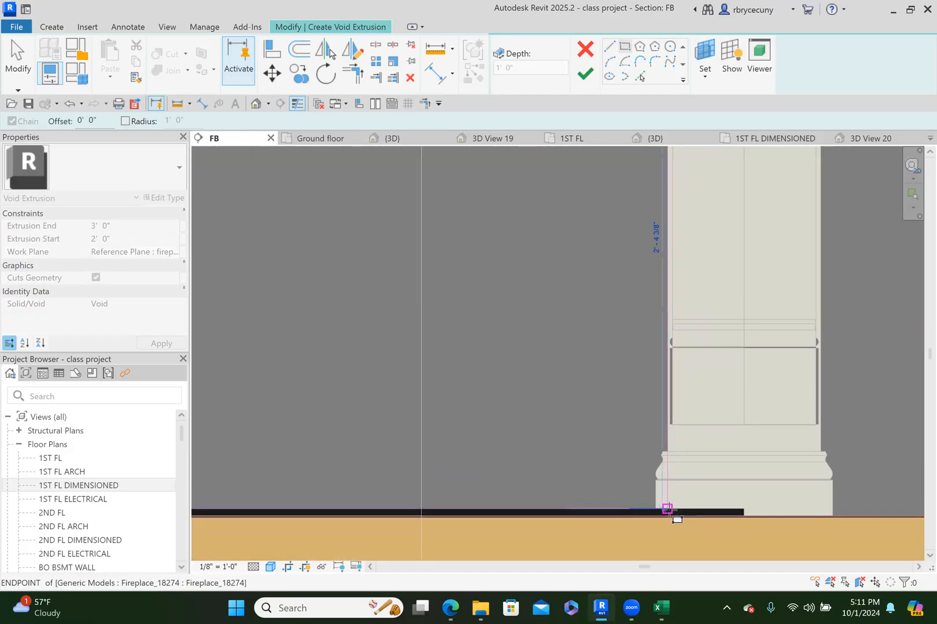
left_click(666, 509)
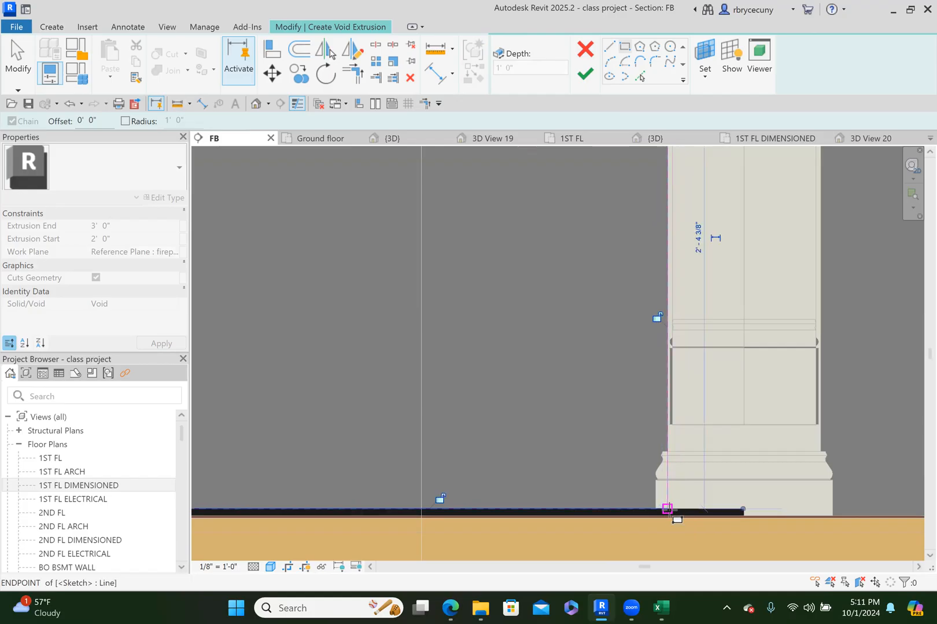
Set the void's extrusion end to -1' and extrusion start to 1', and finish the extrusion sketch.
left_click(116, 226)
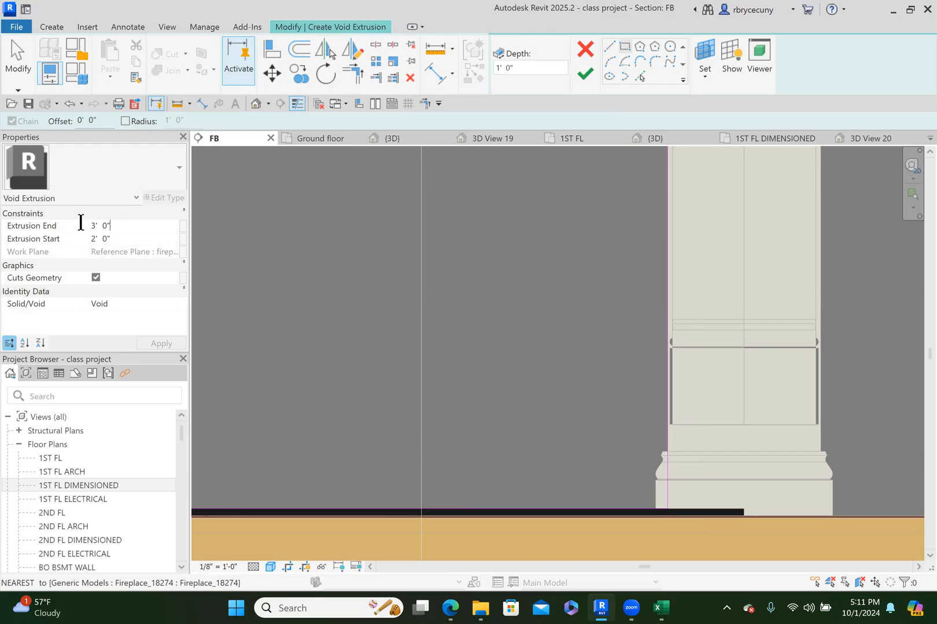
left_click(49, 227)
type("-1")
left_click(114, 242)
left_click(43, 242)
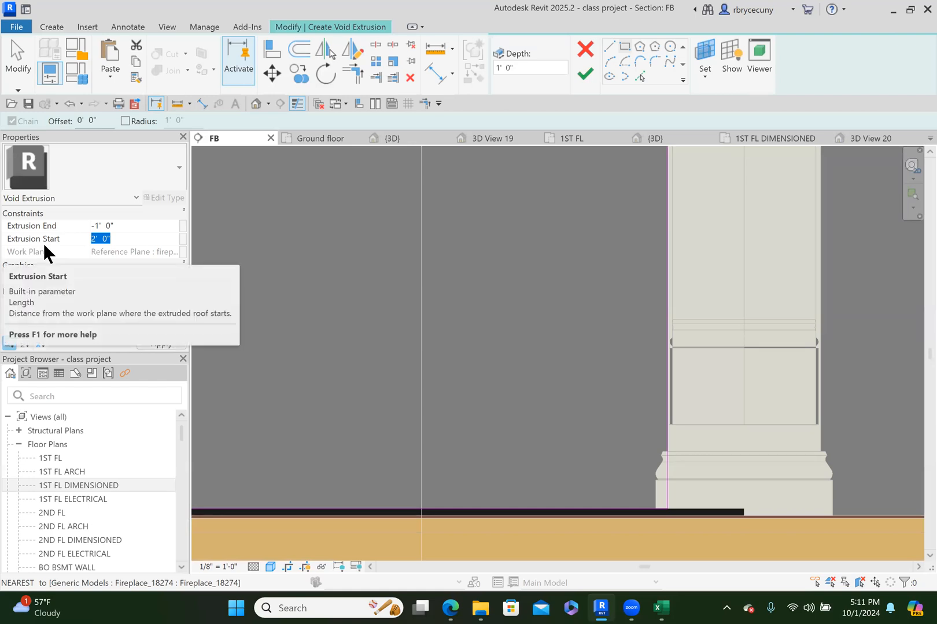
type("1")
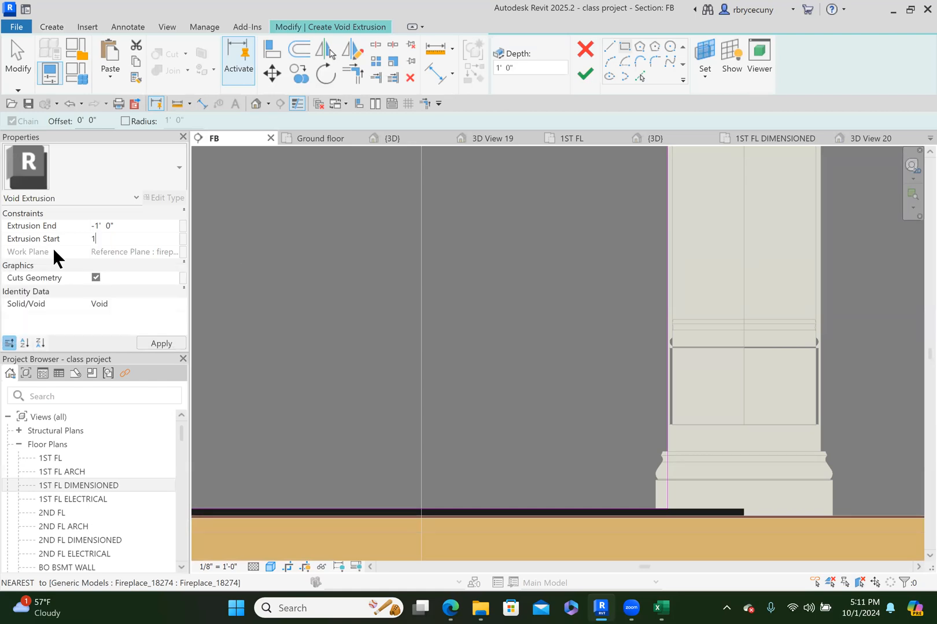
left_click(578, 71)
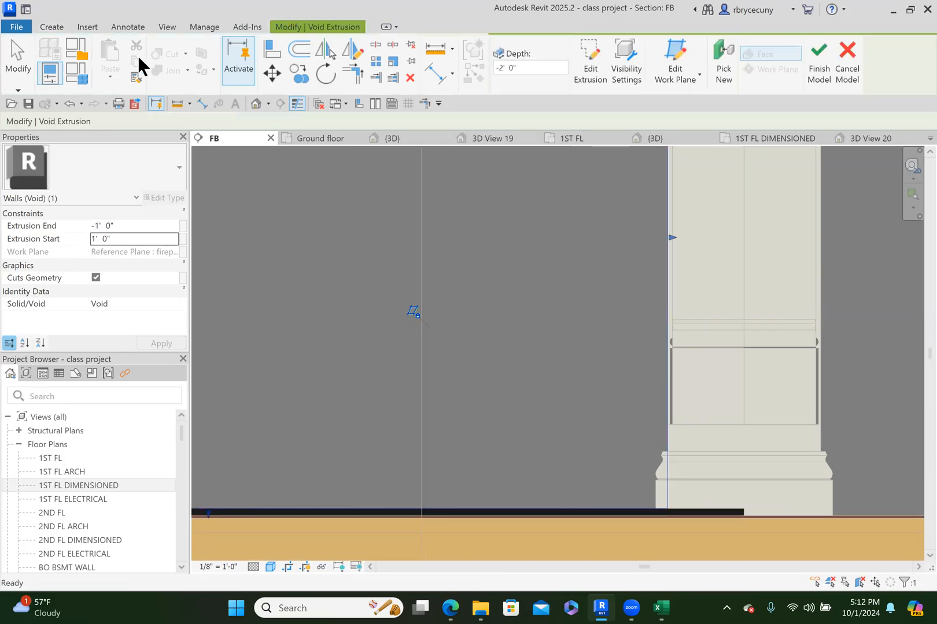
Try to cut the exterior wall with the void extrusion, and finish the in-place model while keeping its instance.
left_click(164, 53)
scroll(495, 303, "down", 5)
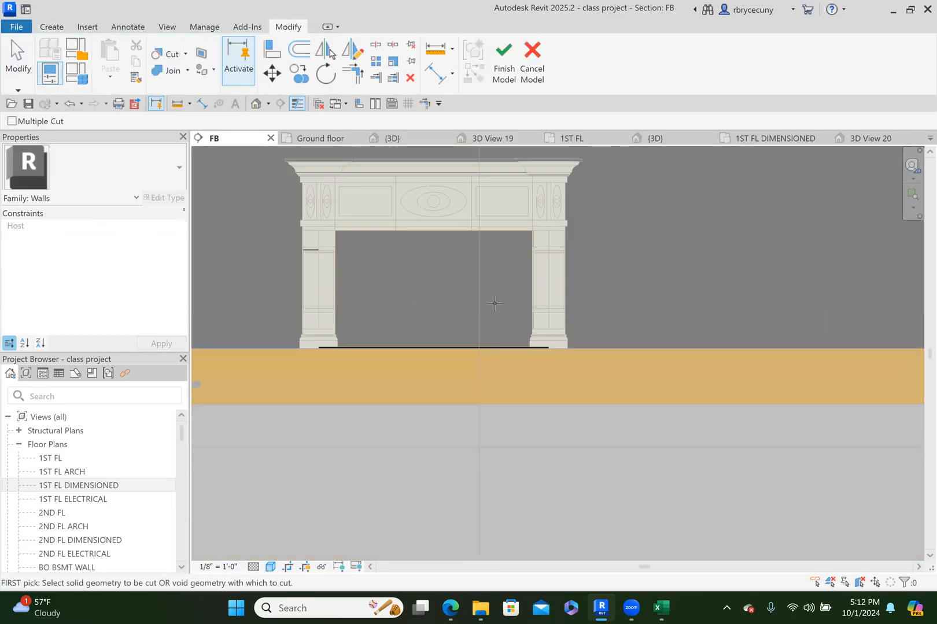
left_click(279, 351)
left_click(334, 288)
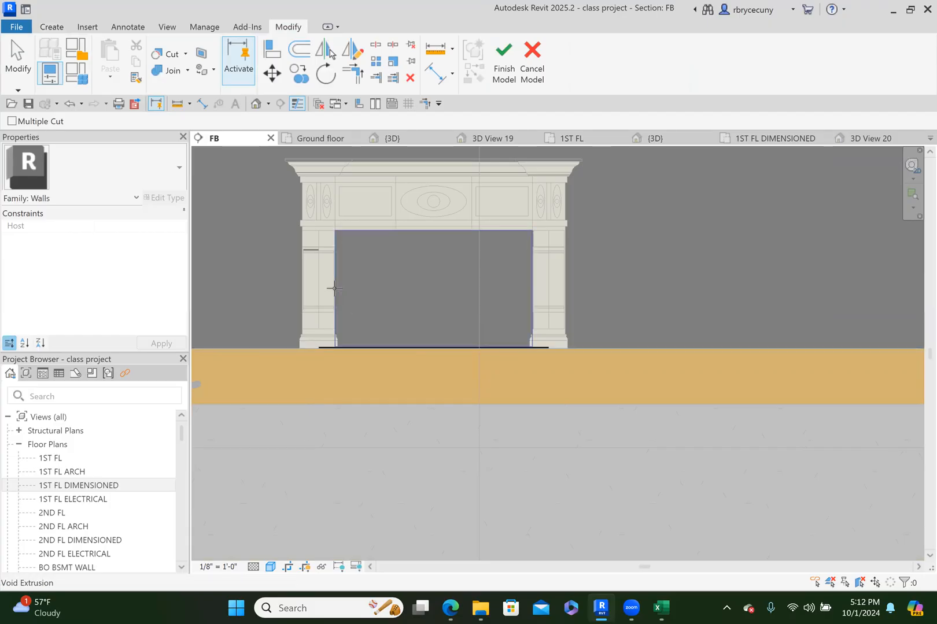
left_click(503, 67)
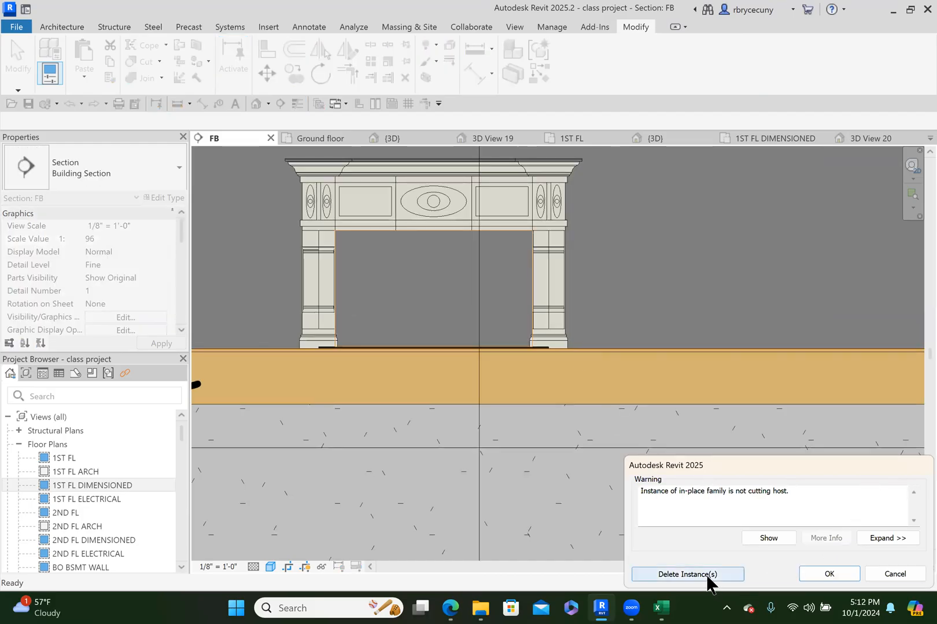
left_click(828, 576)
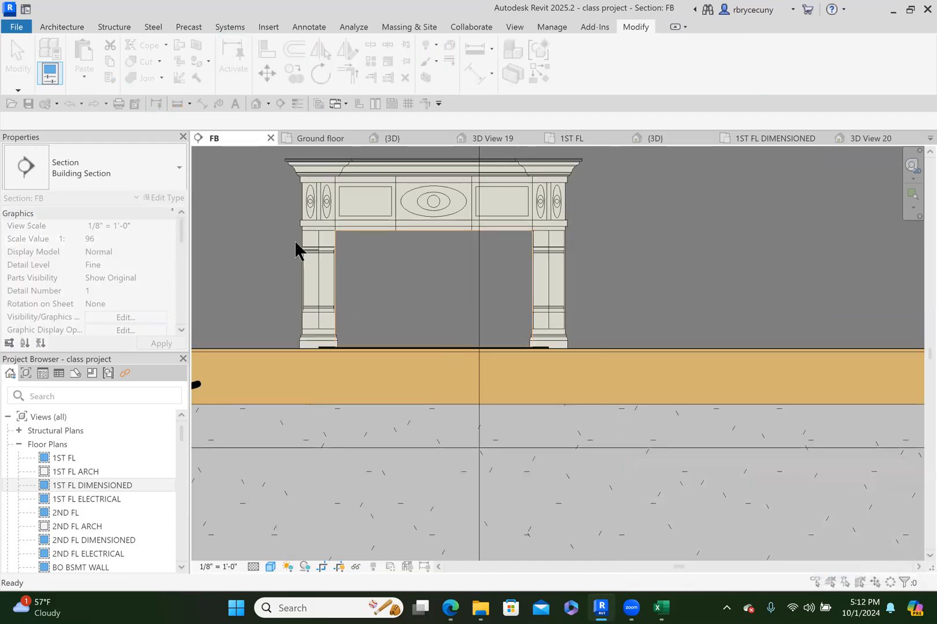
scroll(361, 334, "down", 4)
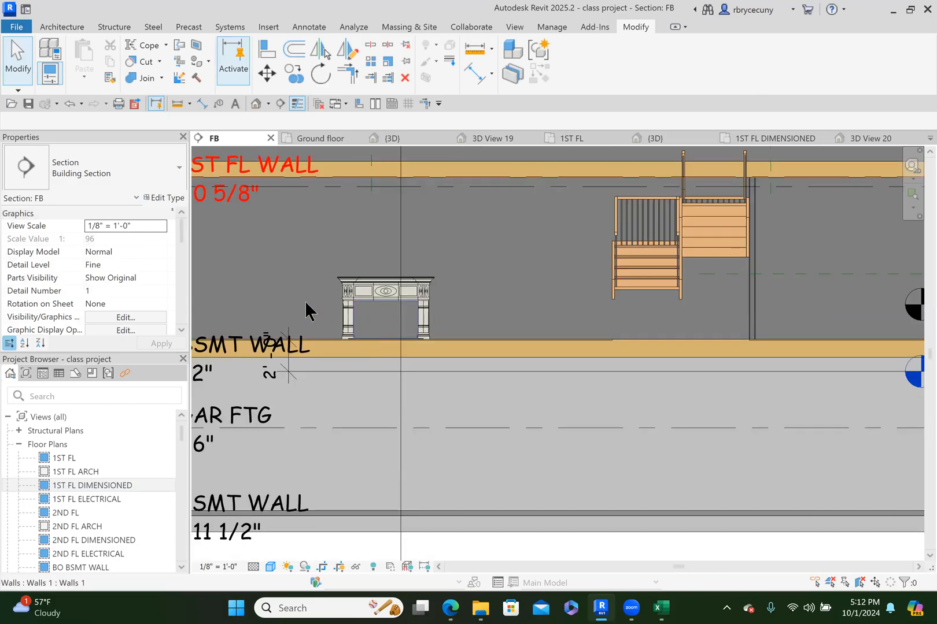
scroll(321, 324, "down", 4)
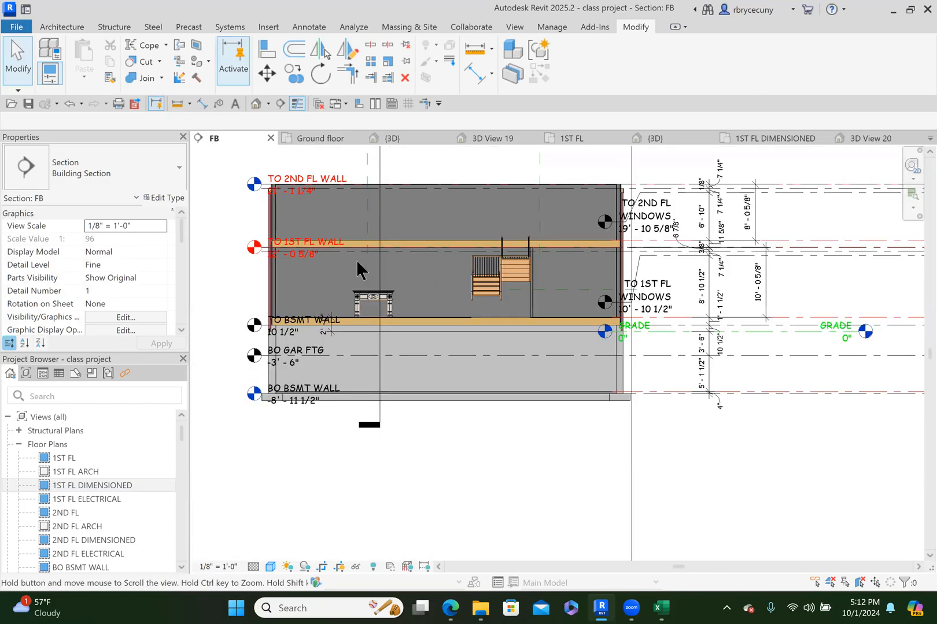
scroll(355, 260, "up", 4)
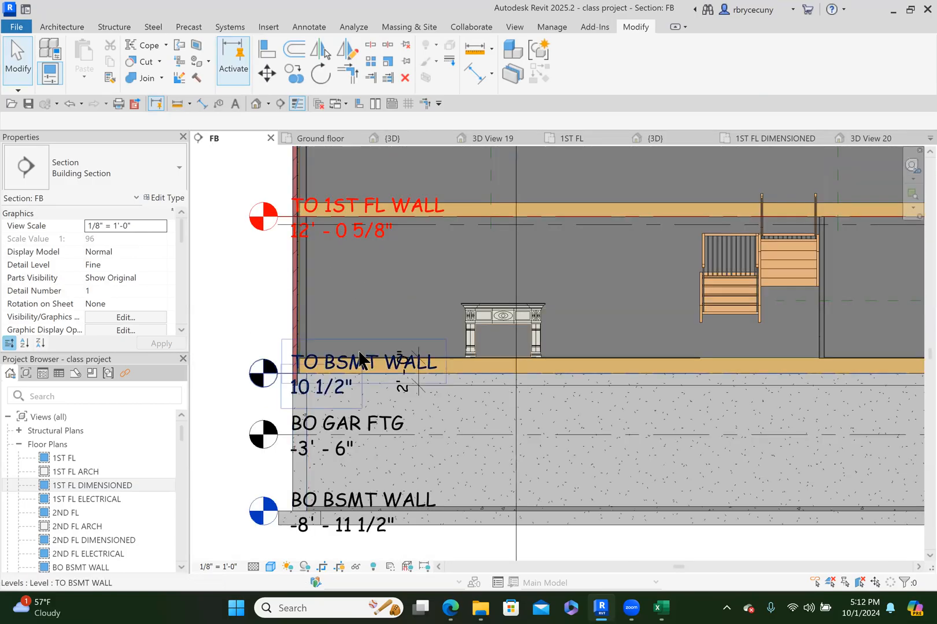
scroll(356, 260, "up", 4)
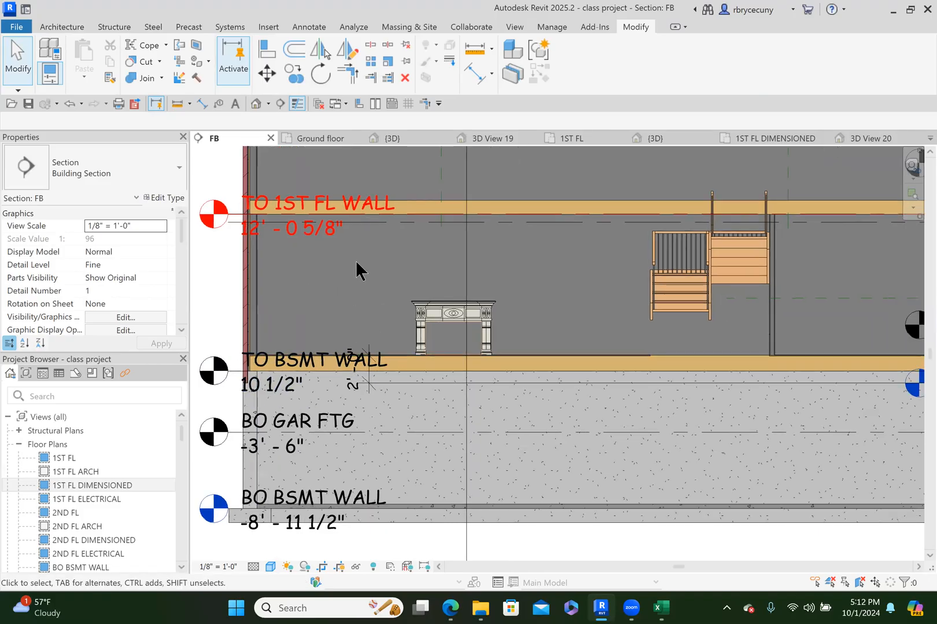
scroll(356, 260, "down", 4)
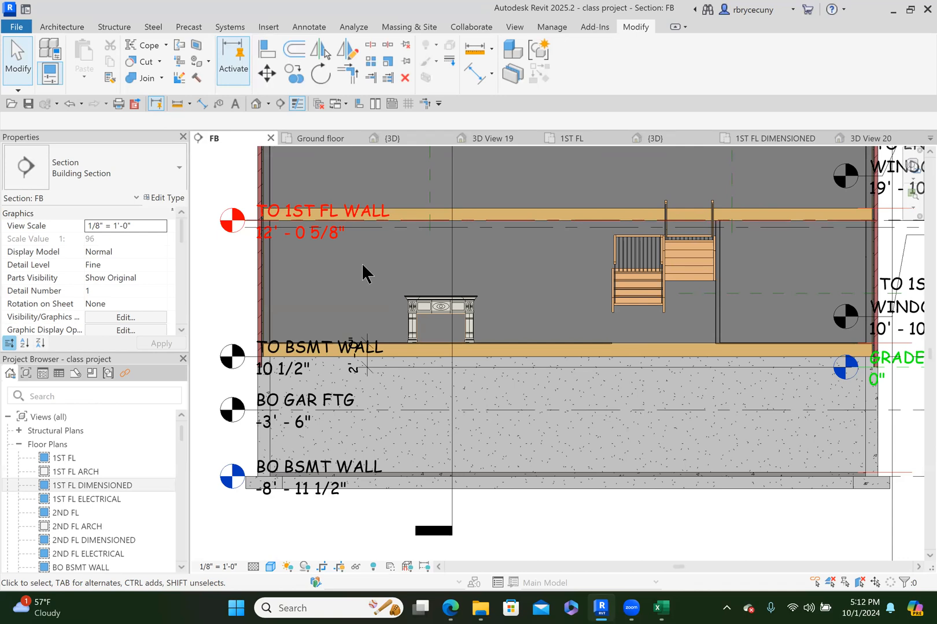
Open the SS section view from its section line crossing the fireplace.
left_click(272, 287)
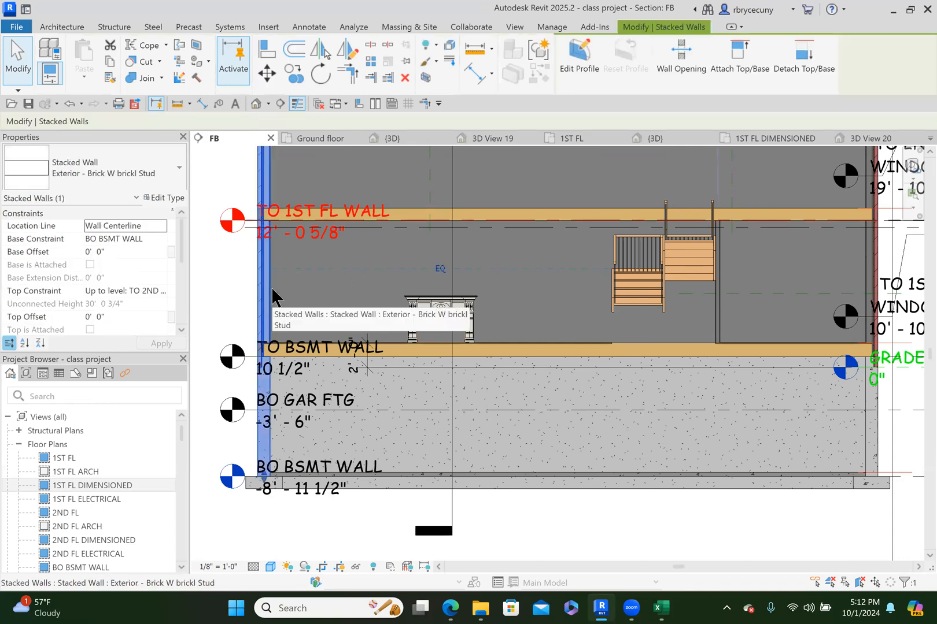
scroll(444, 349, "up", 4)
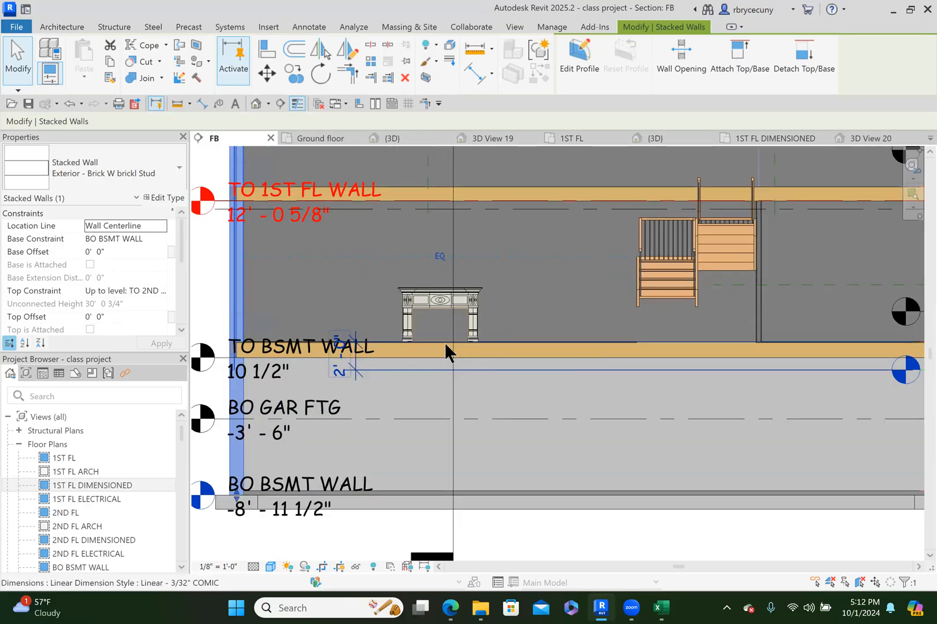
key("Escape")
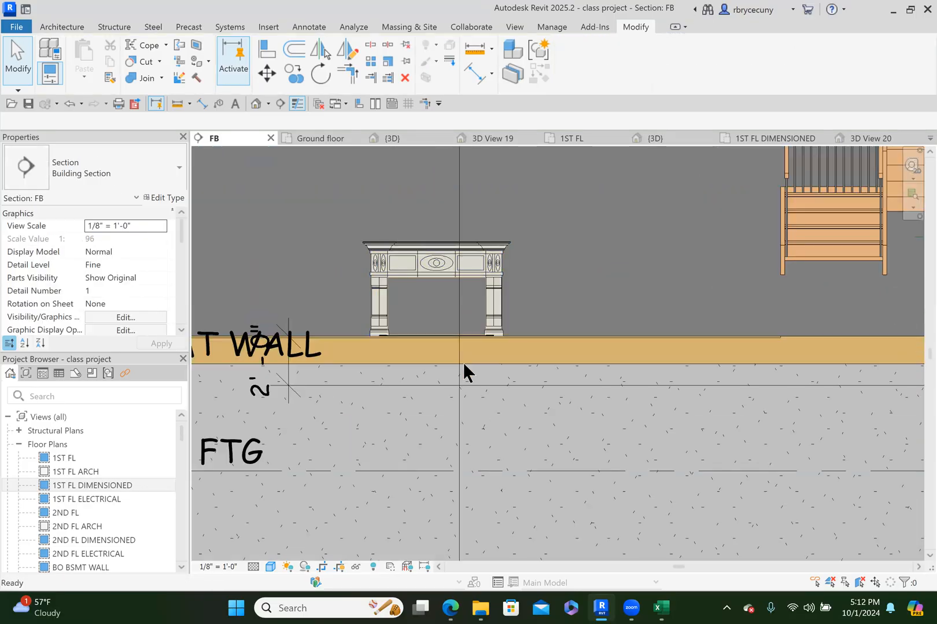
left_click(459, 400)
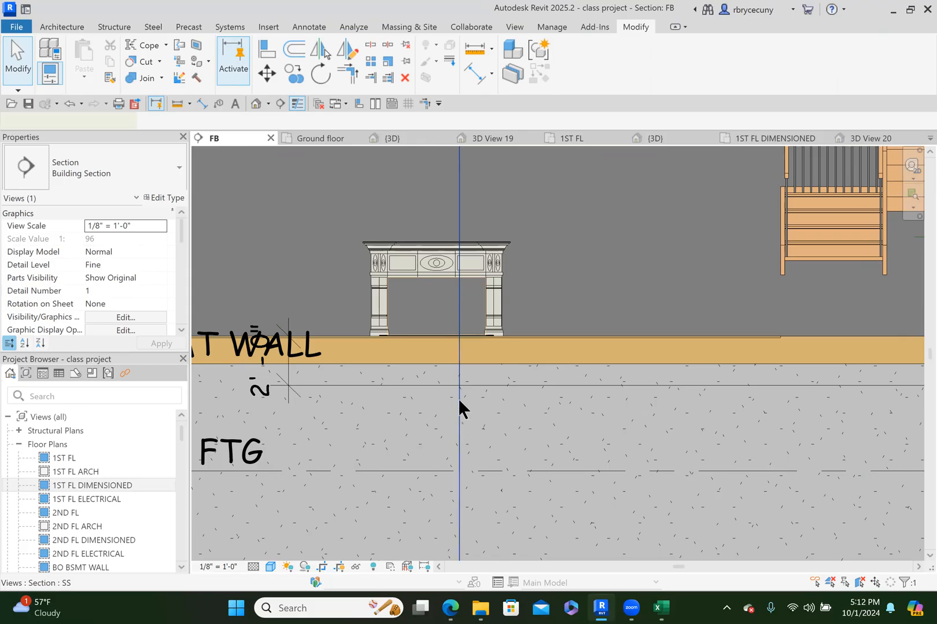
right_click(459, 400)
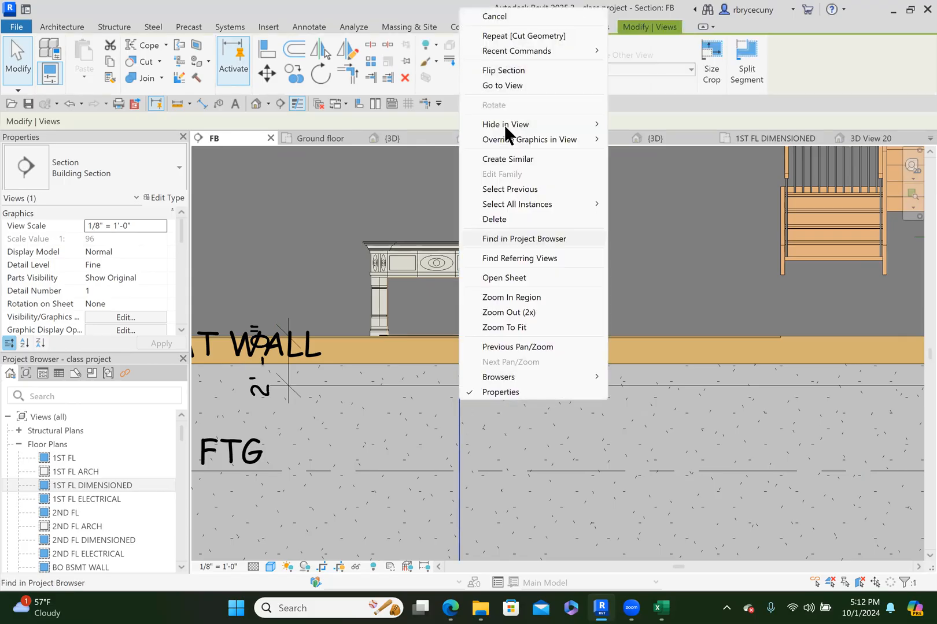
left_click(507, 86)
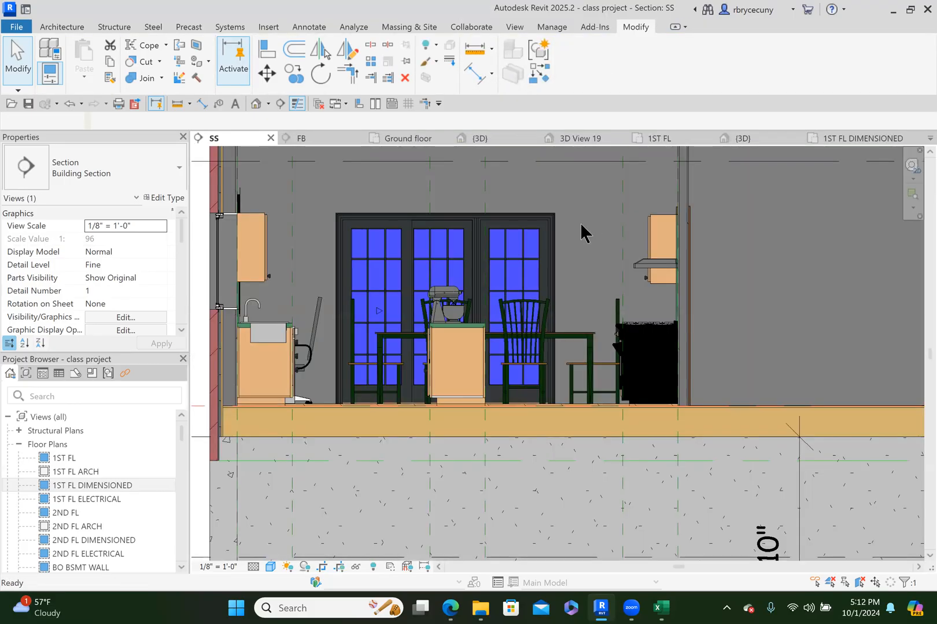
Try to cut the exterior wall with the in-place extrusion at the fireplace in section SS.
scroll(655, 309, "down", 5)
middle_click_drag(721, 309, 510, 297)
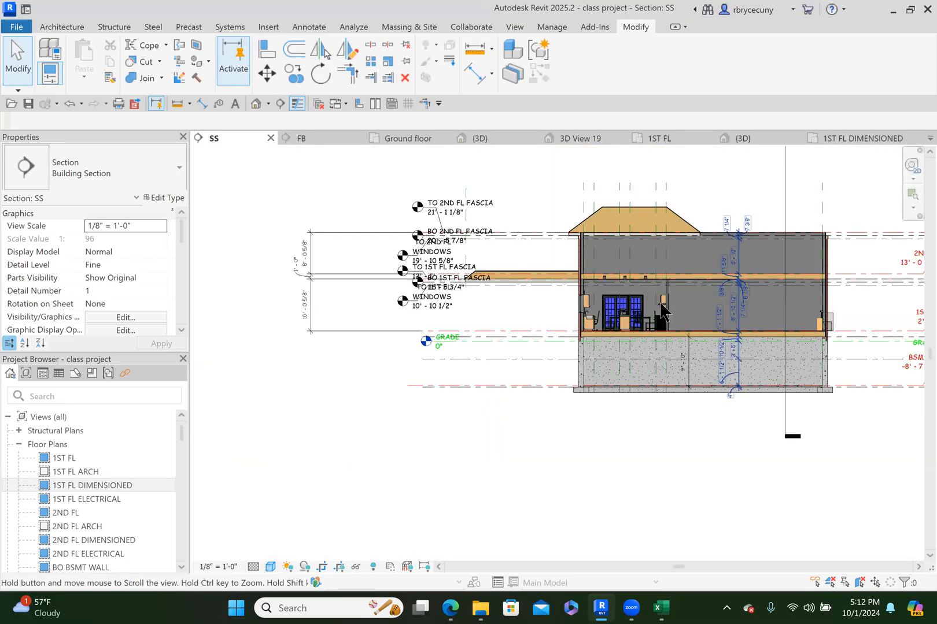
scroll(603, 309, "up", 4)
scroll(622, 295, "up", 6)
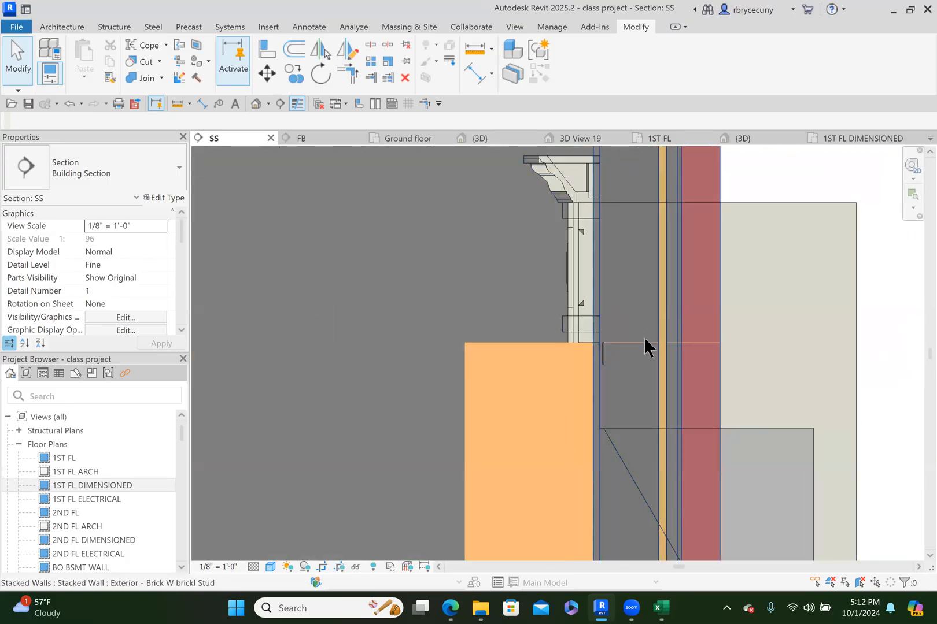
middle_click_drag(643, 337, 552, 286)
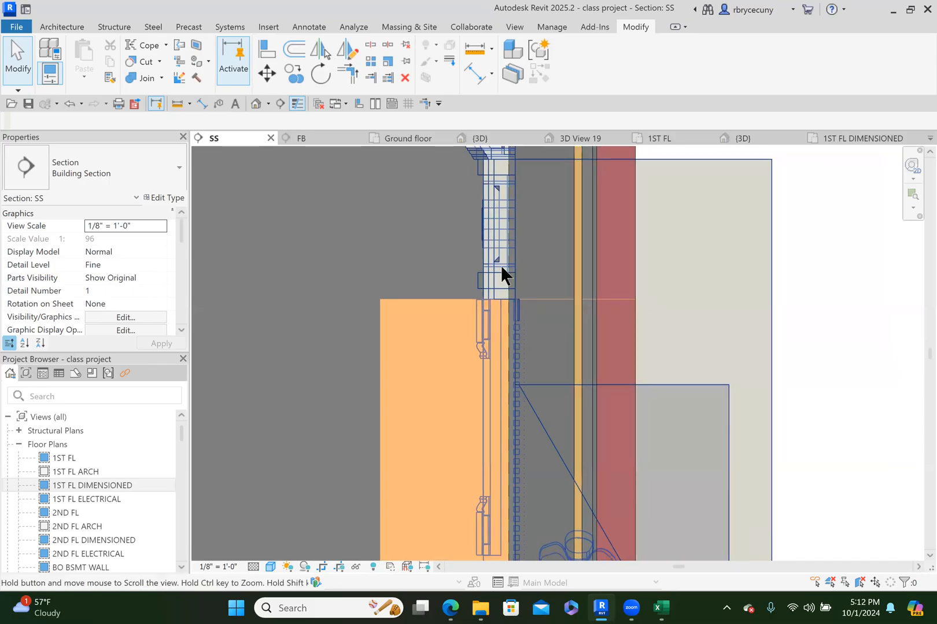
scroll(501, 265, "down", 3)
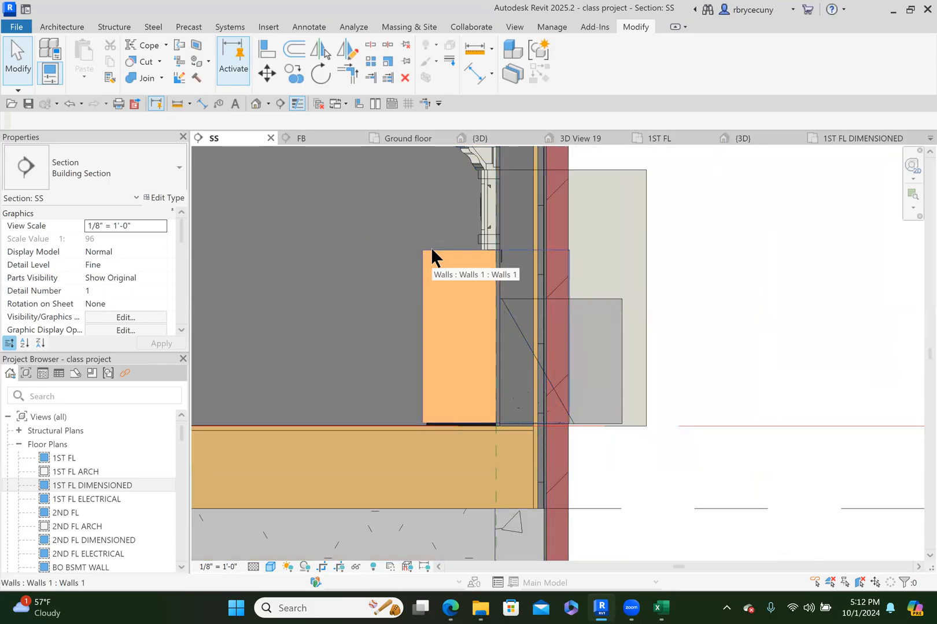
scroll(477, 345, "down", 3)
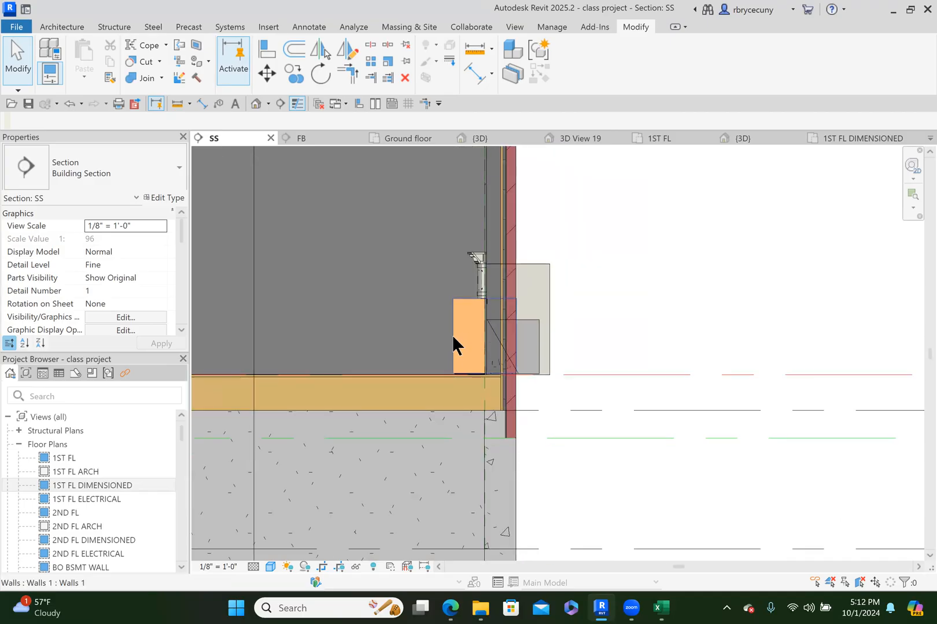
left_click(454, 342)
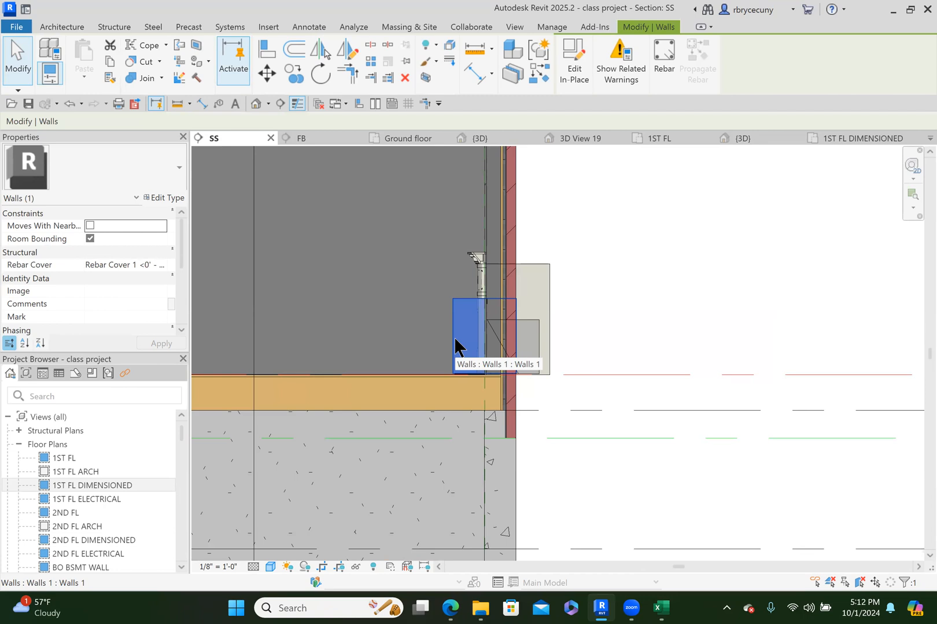
scroll(454, 343, "up", 1)
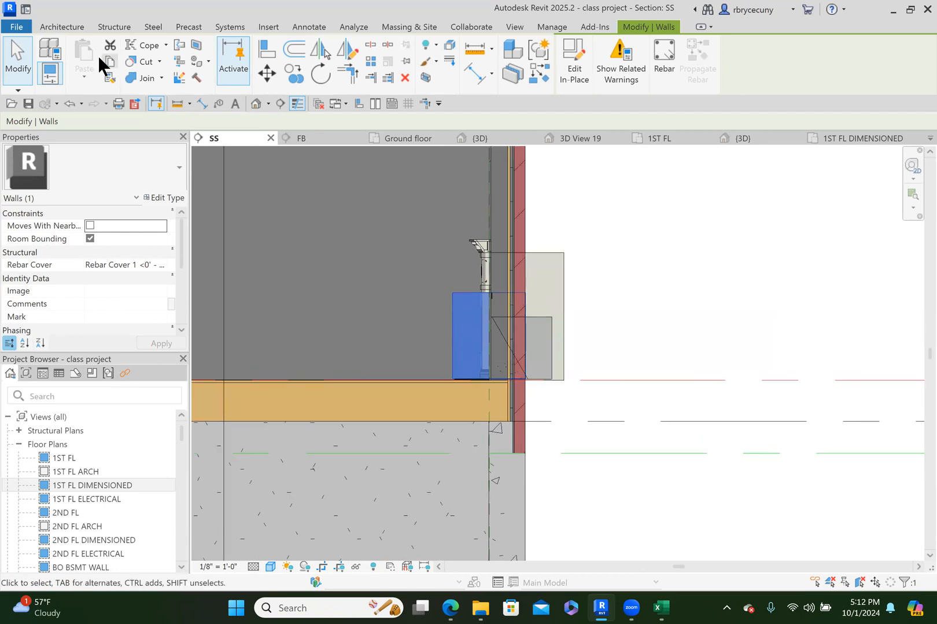
left_click(147, 61)
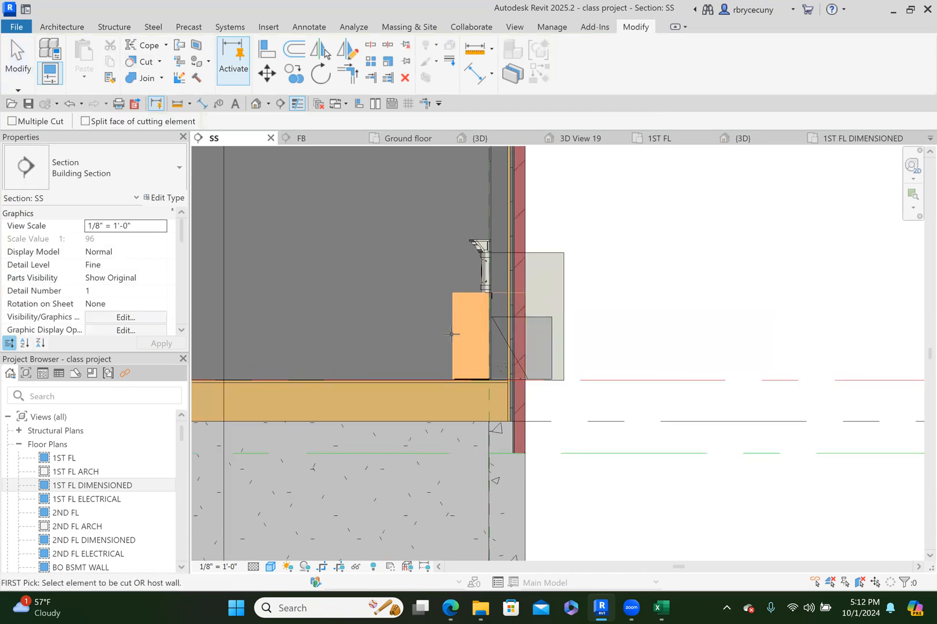
left_click(485, 255)
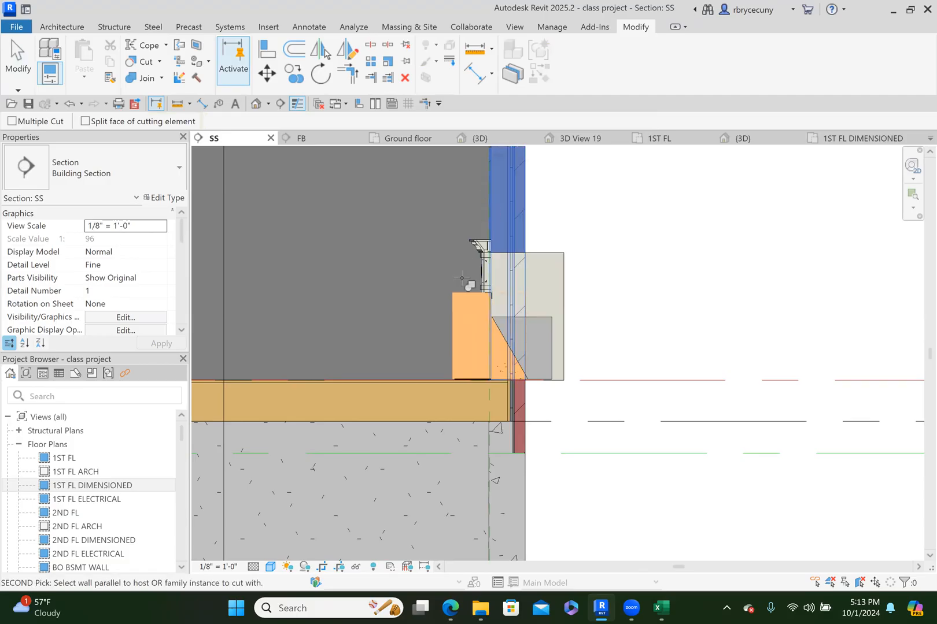
left_click(449, 310)
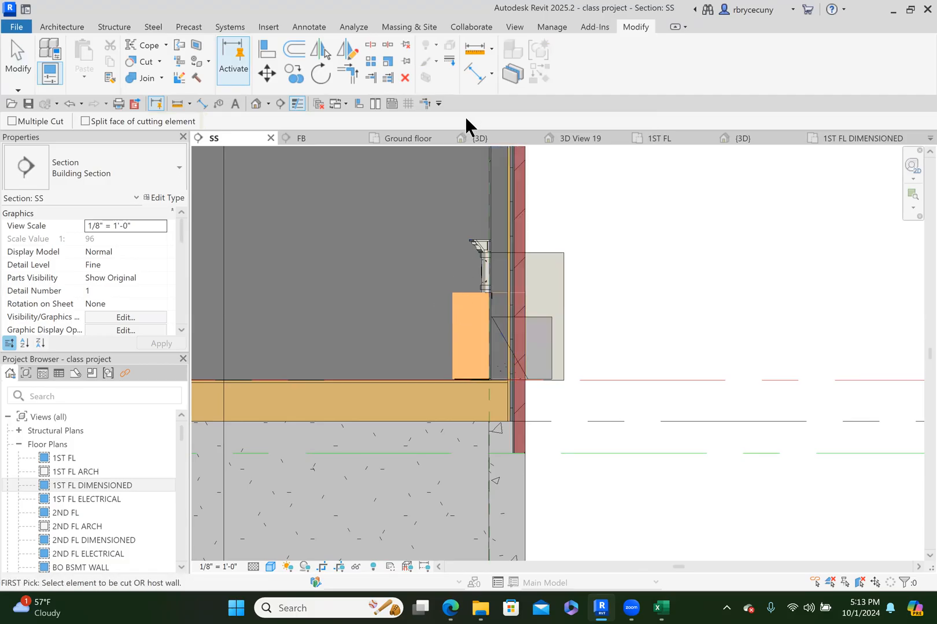
Check the open 3D views and the 1ST FL DIMENSIONED floor plan for a view of the fireplace wall.
scroll(515, 222, "down", 3)
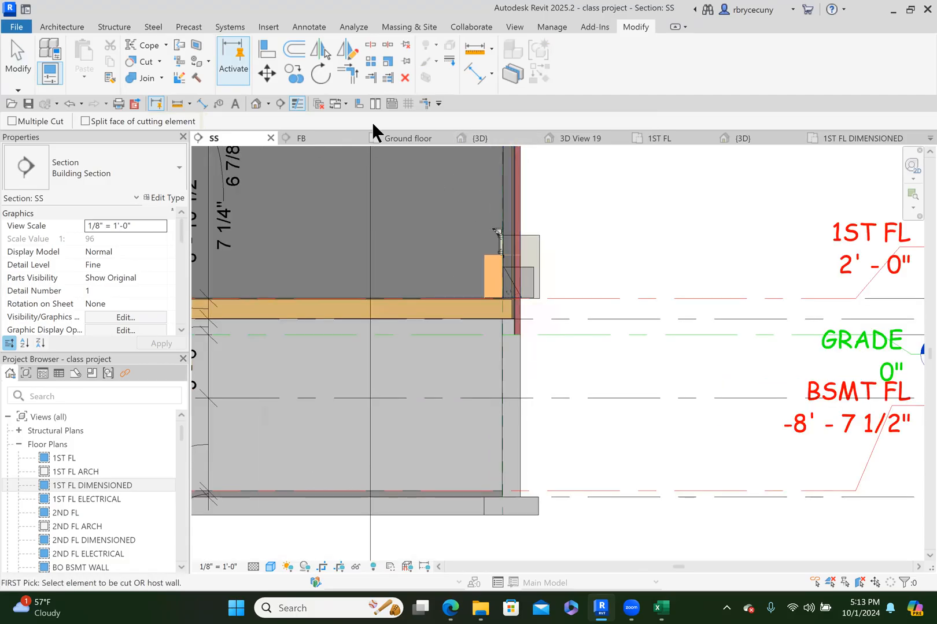
left_click(469, 140)
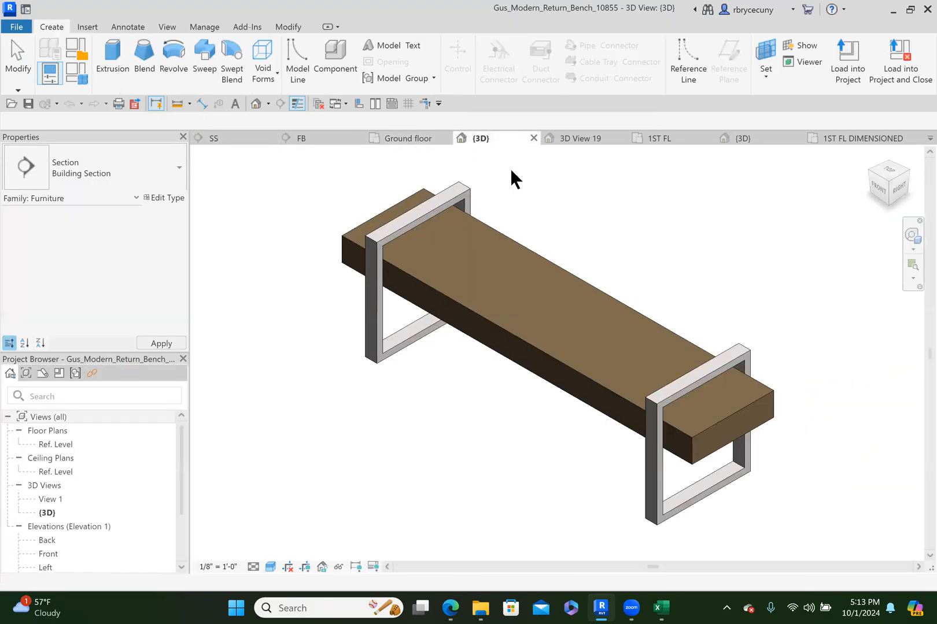
left_click(747, 139)
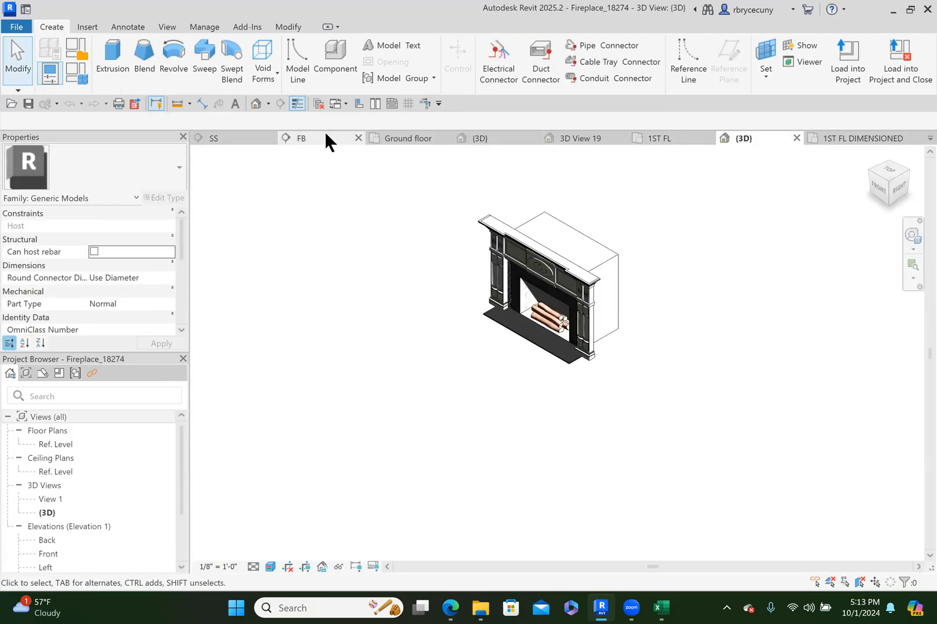
left_click(855, 137)
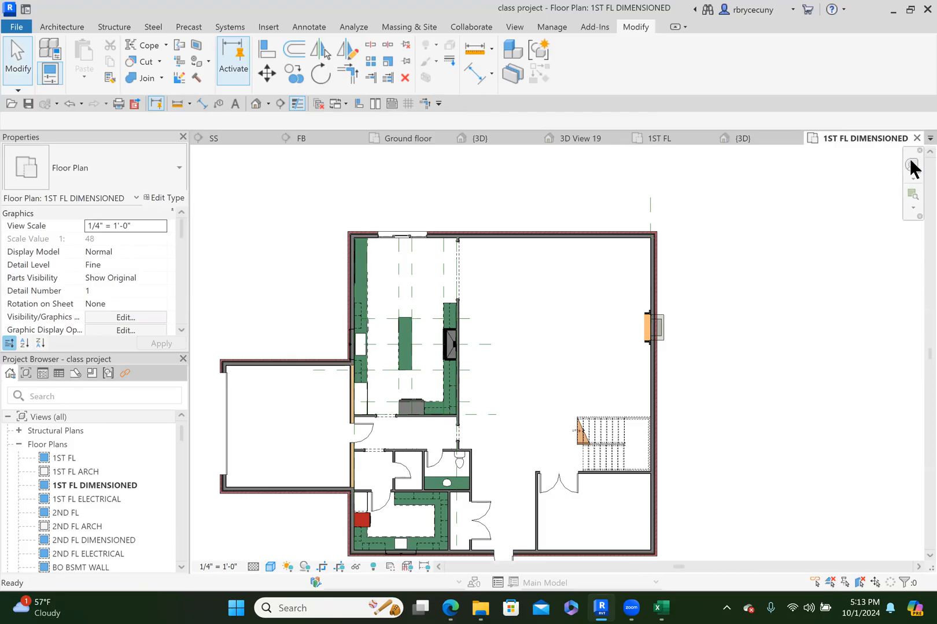
left_click(929, 138)
left_click(716, 412)
scroll(688, 332, "up", 2)
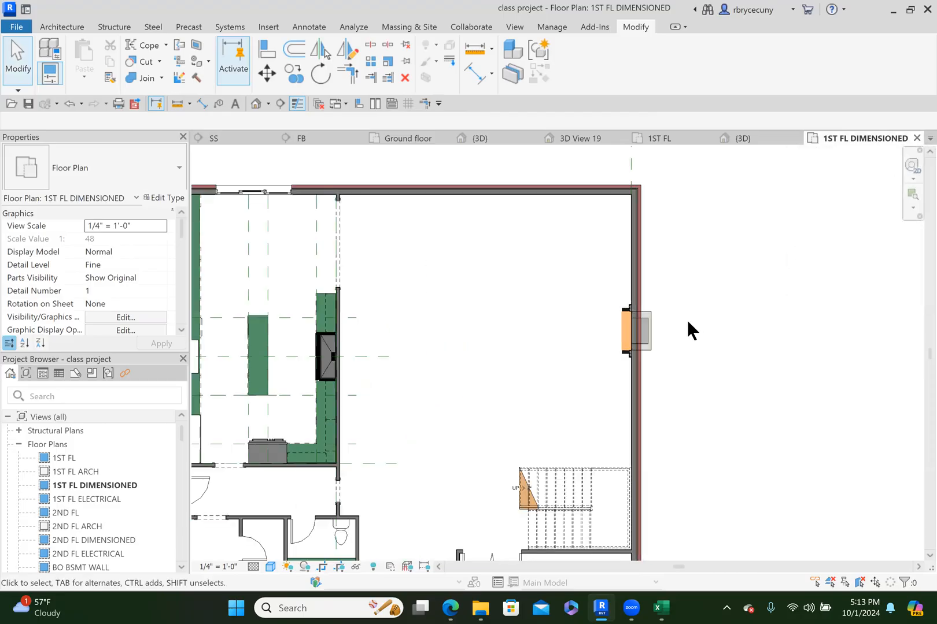
Open the 1ST FL ARCH floor plan and close the inactive views.
scroll(661, 324, "down", 3)
double_click(74, 469)
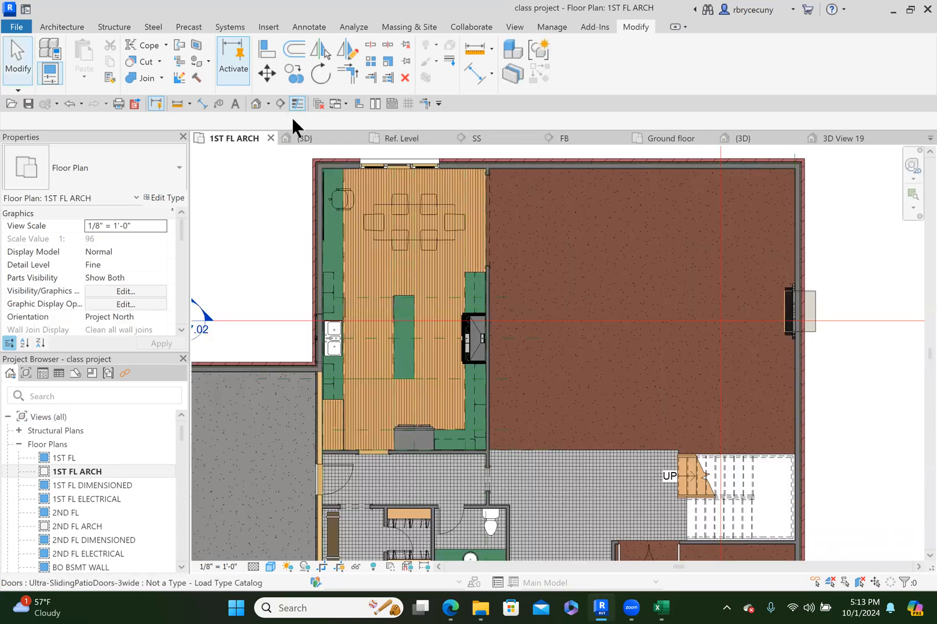
left_click(318, 102)
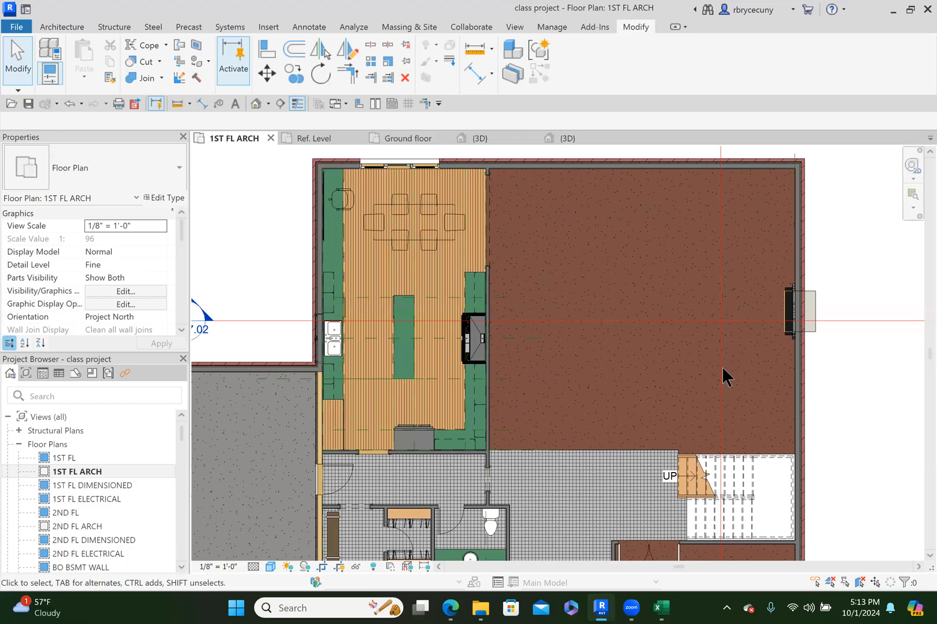
Create a perspective camera view from inside the large room looking toward the fireplace on the exterior wall.
key("z")
key("f")
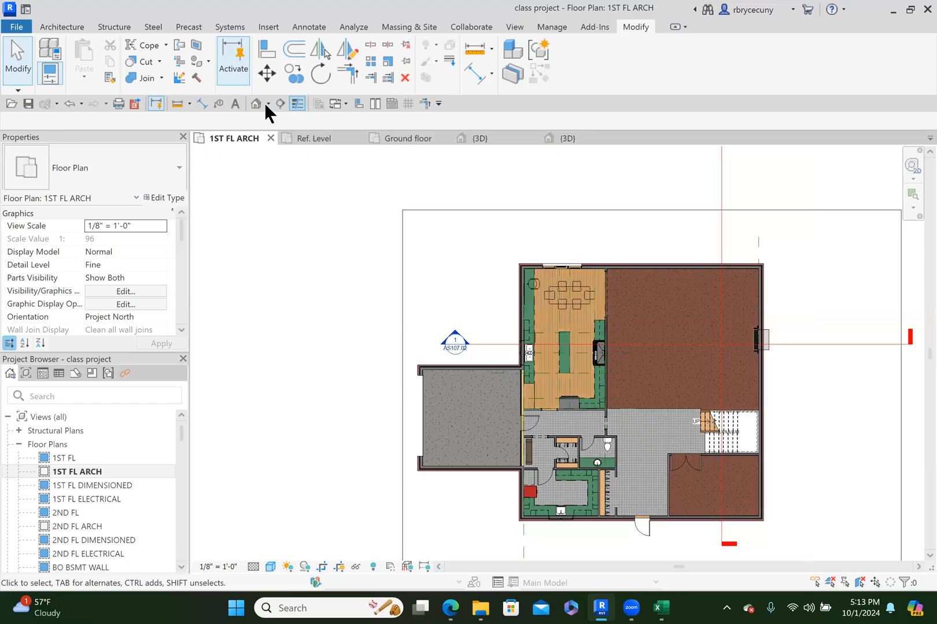
left_click(268, 104)
left_click(665, 413)
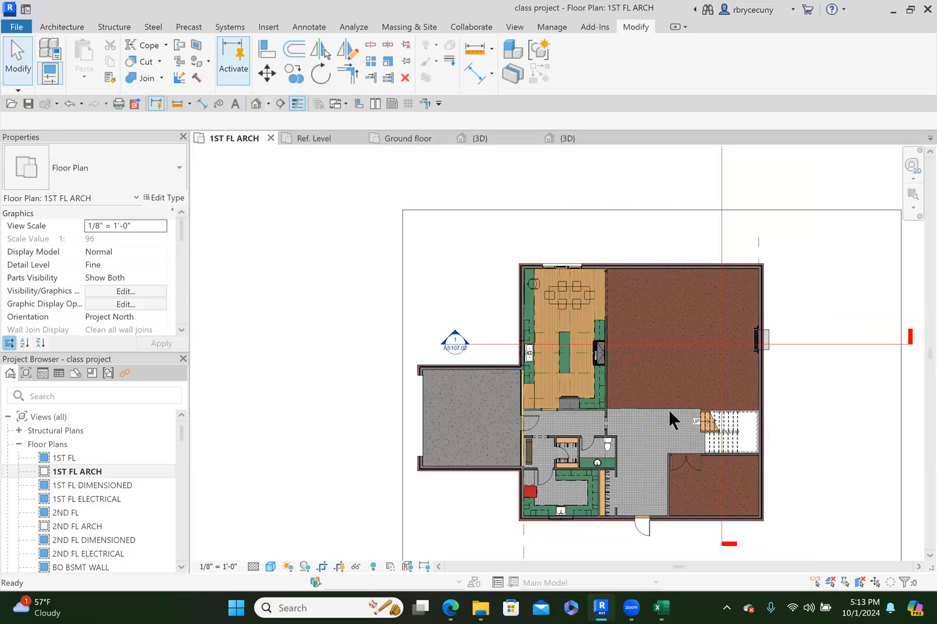
left_click(781, 317)
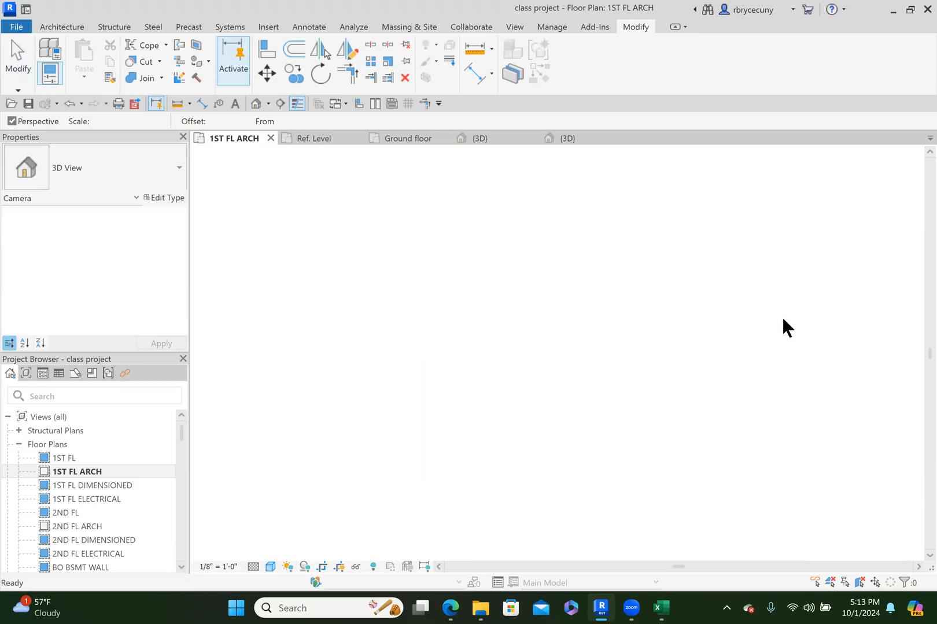
Try to cut the exterior wall with the in-place extrusion around the fireplace opening in the camera view.
scroll(542, 444, "up", 3)
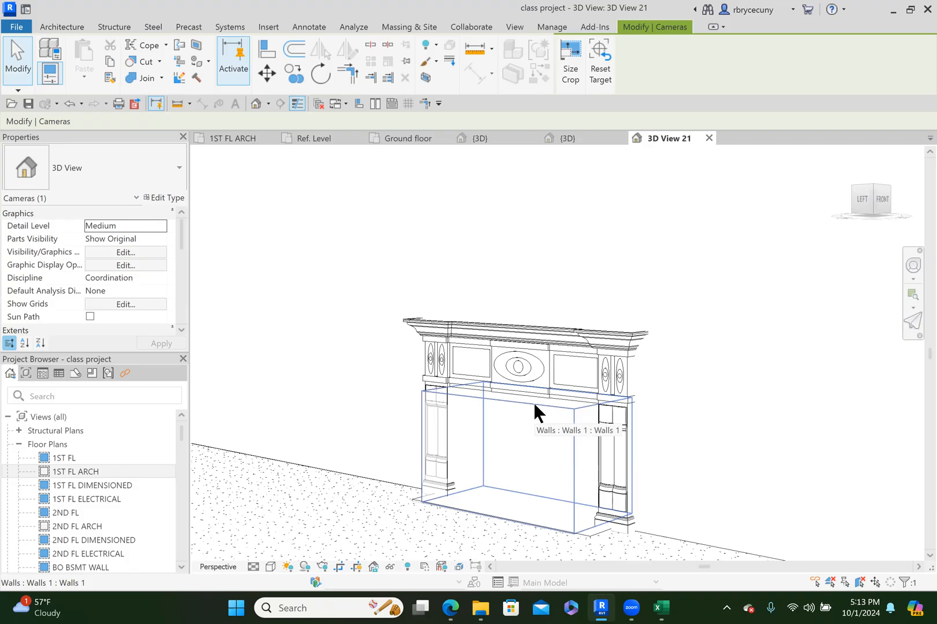
scroll(532, 402, "down", 4)
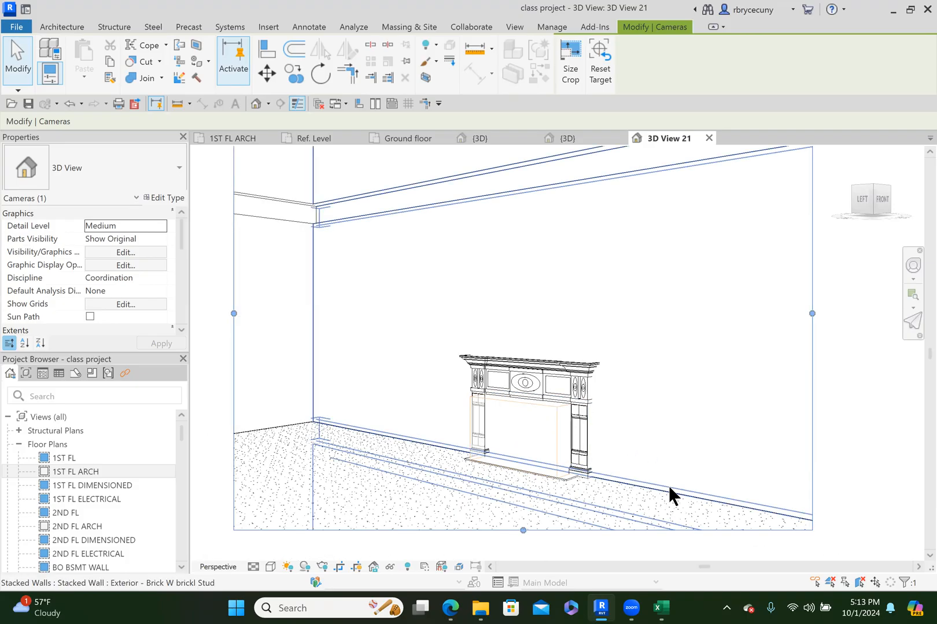
left_click(668, 485)
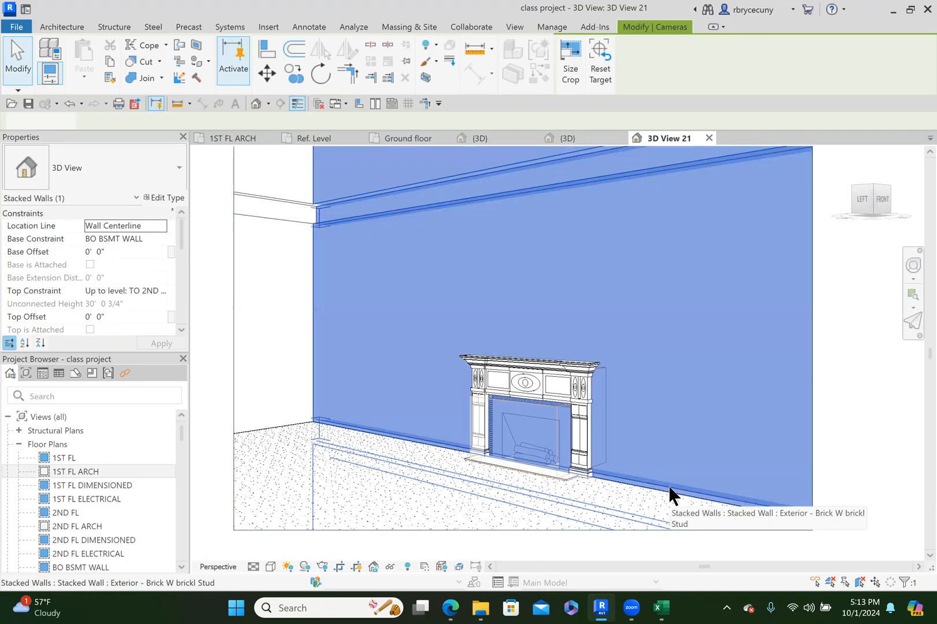
left_click(152, 60)
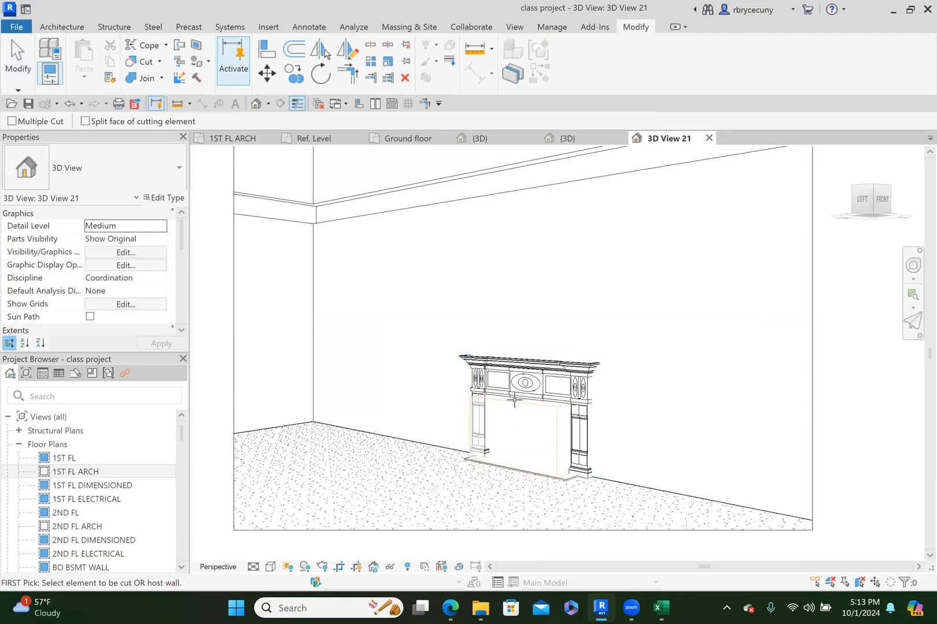
left_click(628, 483)
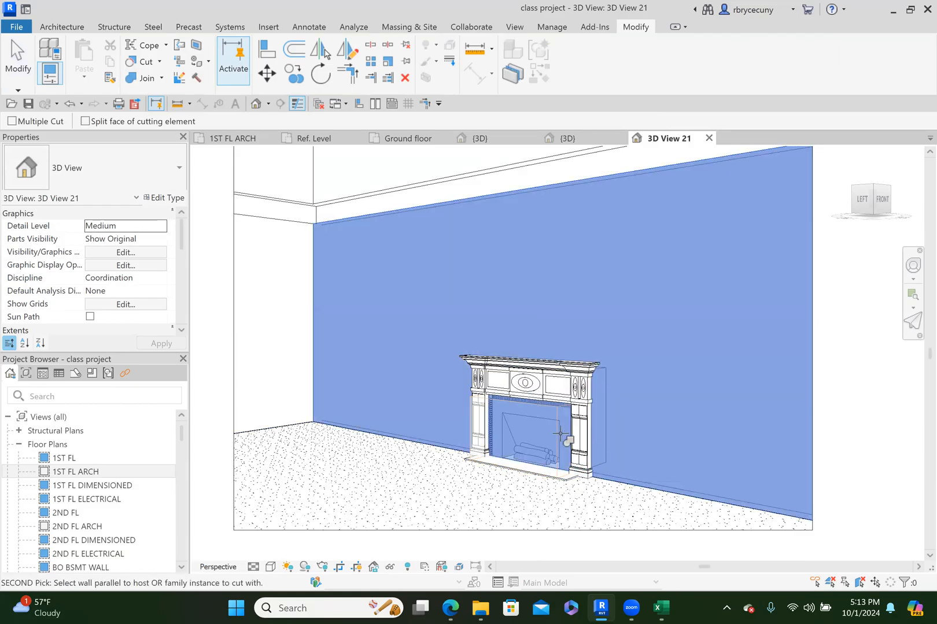
left_click(556, 431)
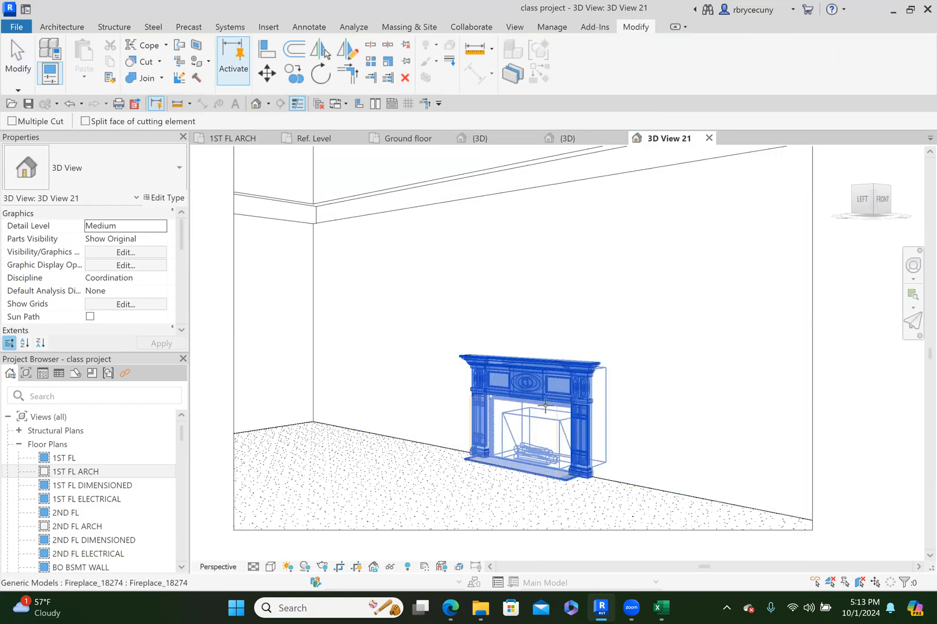
scroll(547, 411, "up", 3)
key("Escape")
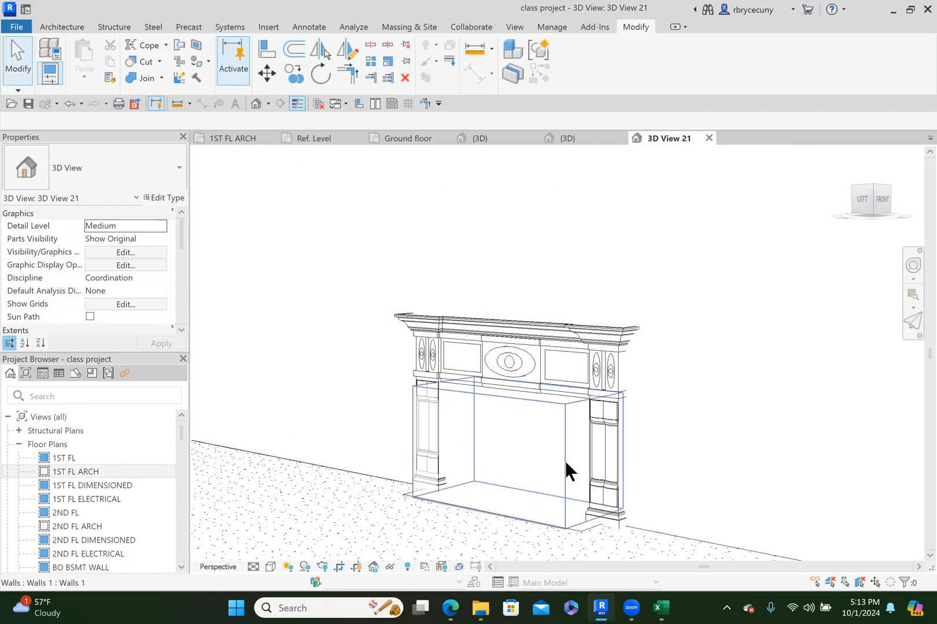
Select the in-place void at the firebox and view the whole fireplace wall in the camera view.
left_click(564, 462)
scroll(566, 462, "down", 2)
scroll(566, 463, "down", 2)
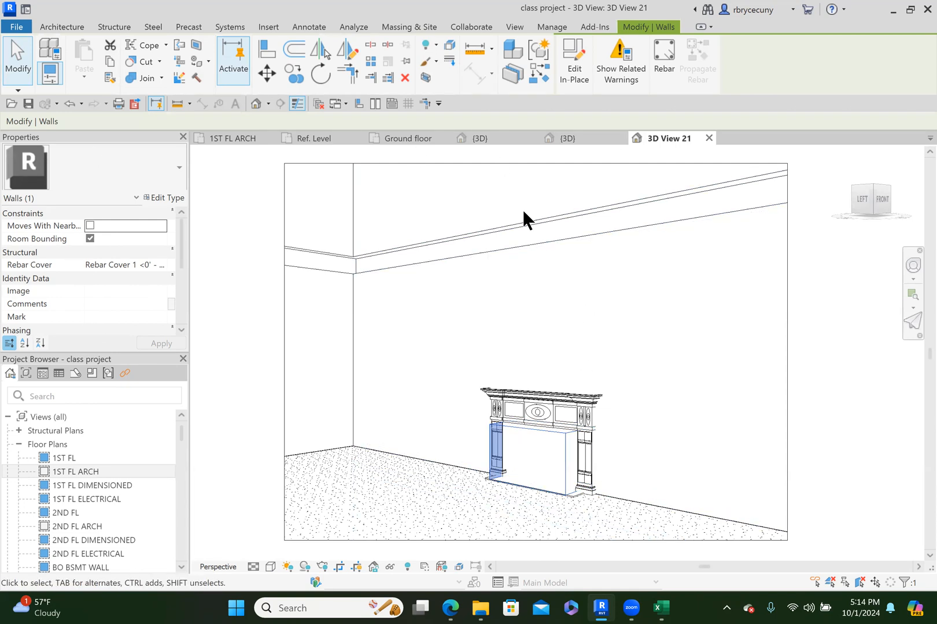
scroll(719, 253, "down", 2)
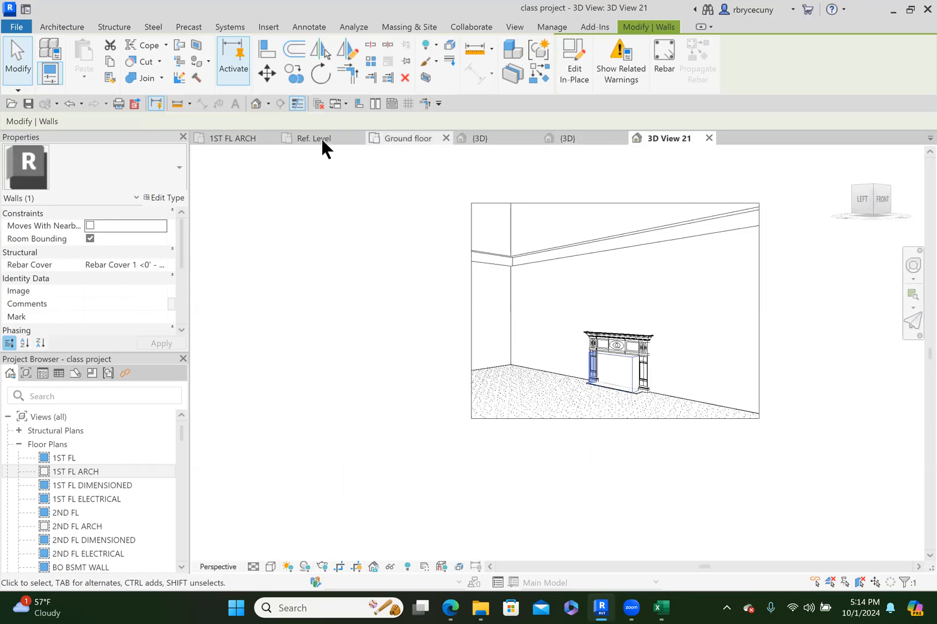
Place three more Ultra-SlidingPatioDoors-3wide doors along the large room's upper exterior wall in the 1ST FL ARCH plan.
left_click(236, 140)
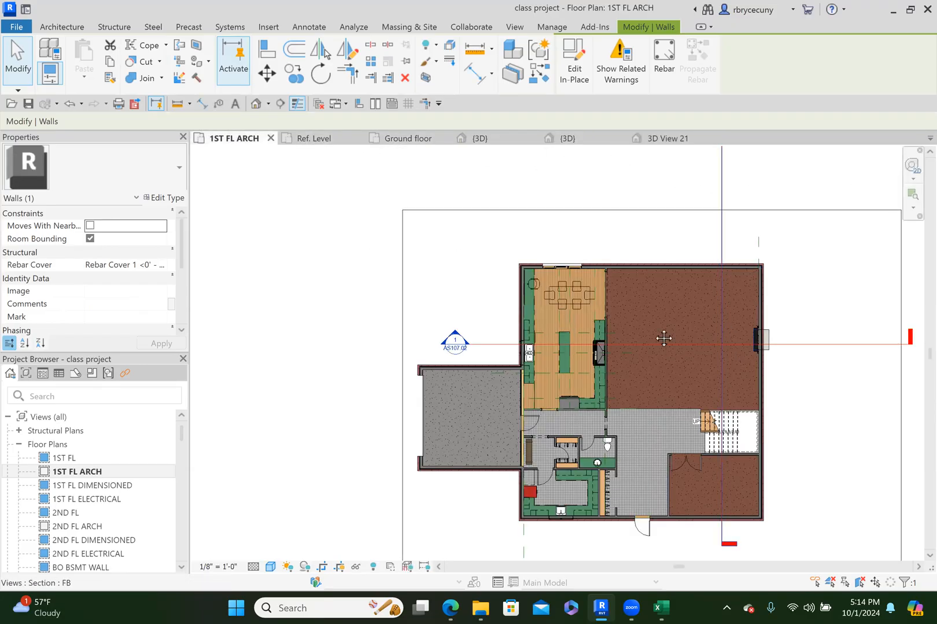
scroll(502, 227, "up", 3)
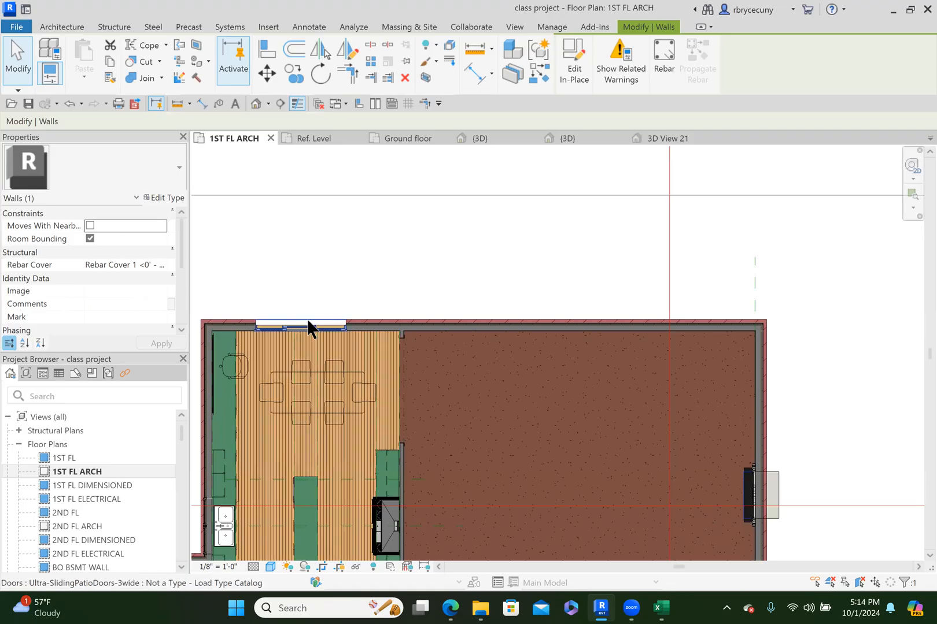
left_click(309, 325)
right_click(307, 322)
left_click(347, 350)
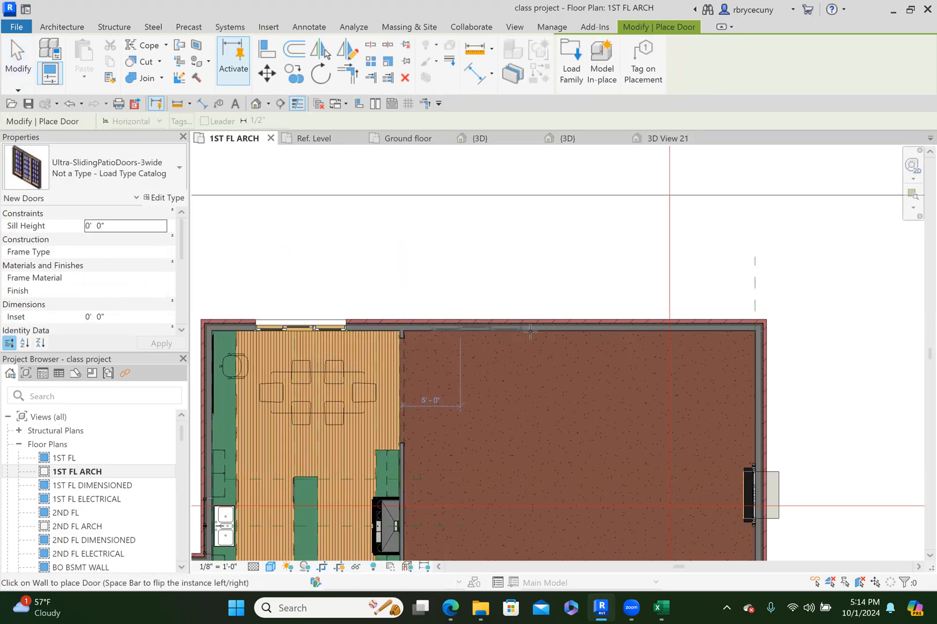
left_click(476, 327)
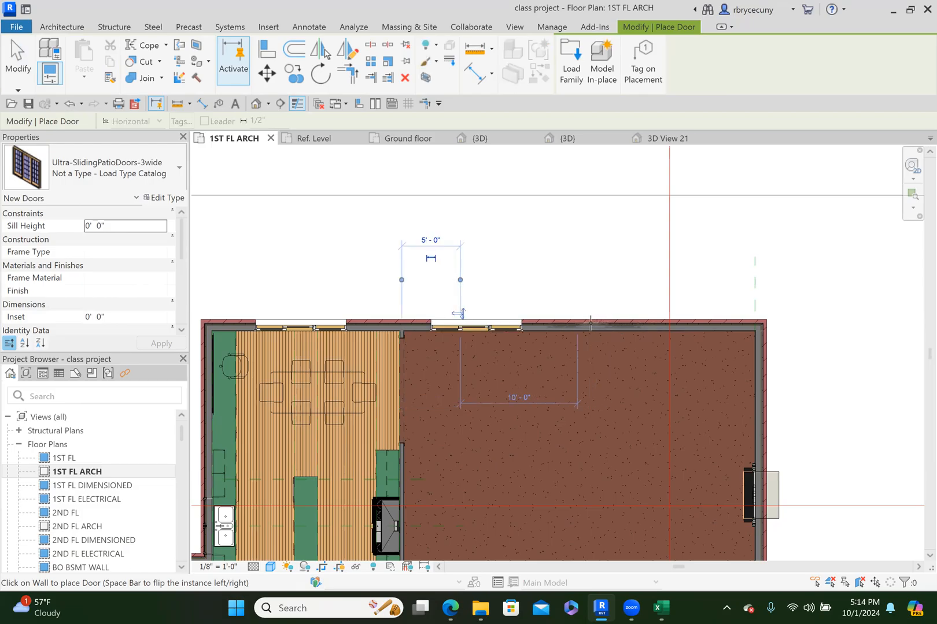
left_click(692, 326)
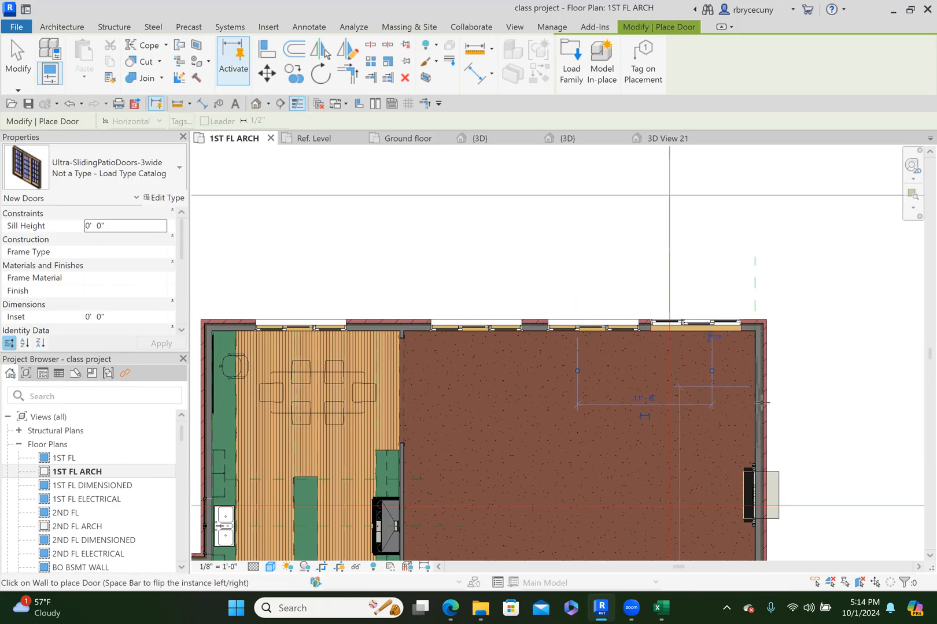
Place one matching sliding patio door on each side of the fireplace in the exterior wall.
middle_click_drag(752, 277, 735, 81)
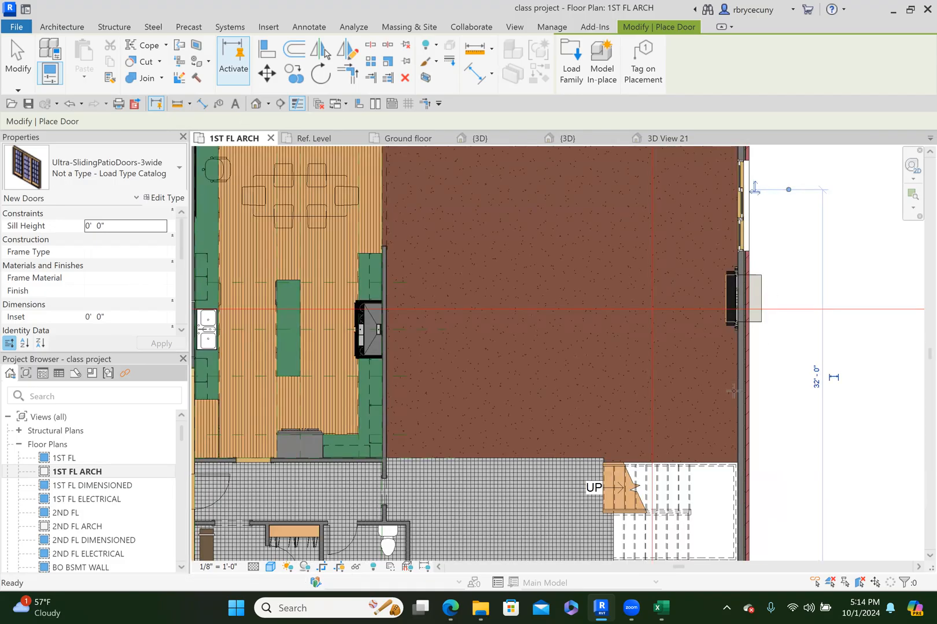
left_click(816, 403)
key("Escape")
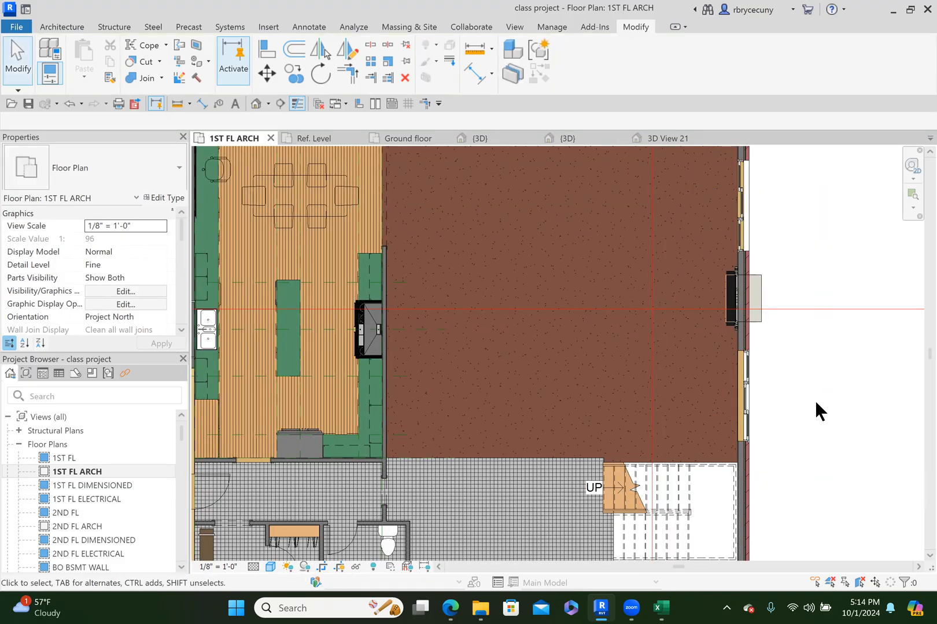
Dimension the middle patio door's center between the large room's side walls and constrain both segments as equal.
scroll(814, 401, "down", 3)
scroll(557, 289, "up", 3)
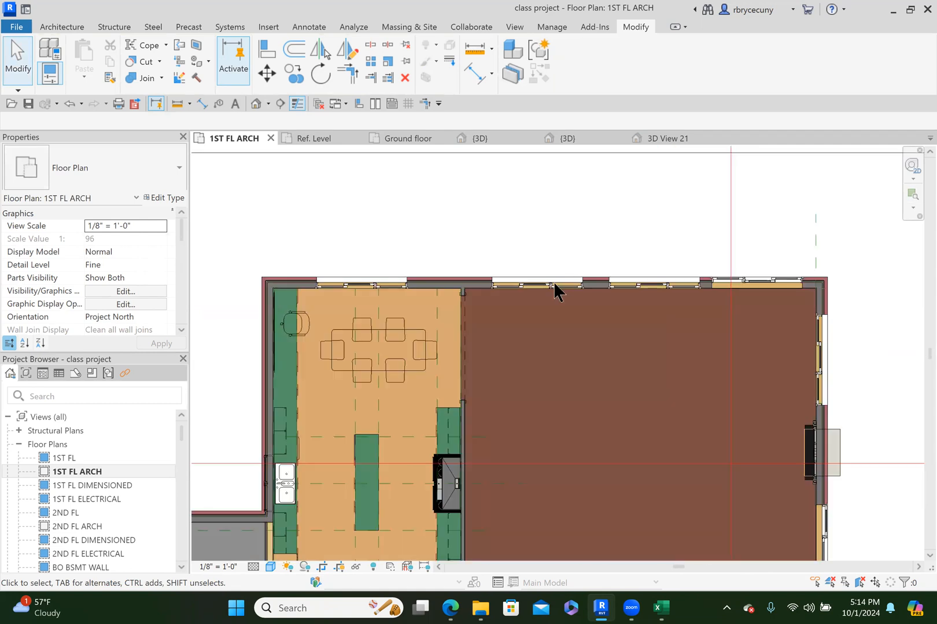
scroll(553, 284, "up", 1)
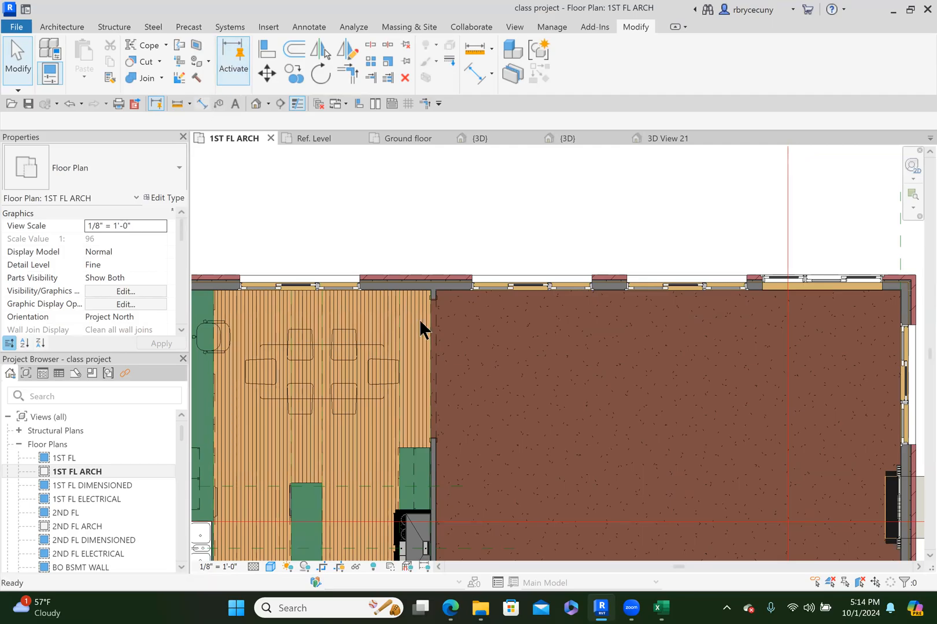
left_click(681, 288)
left_click(898, 311)
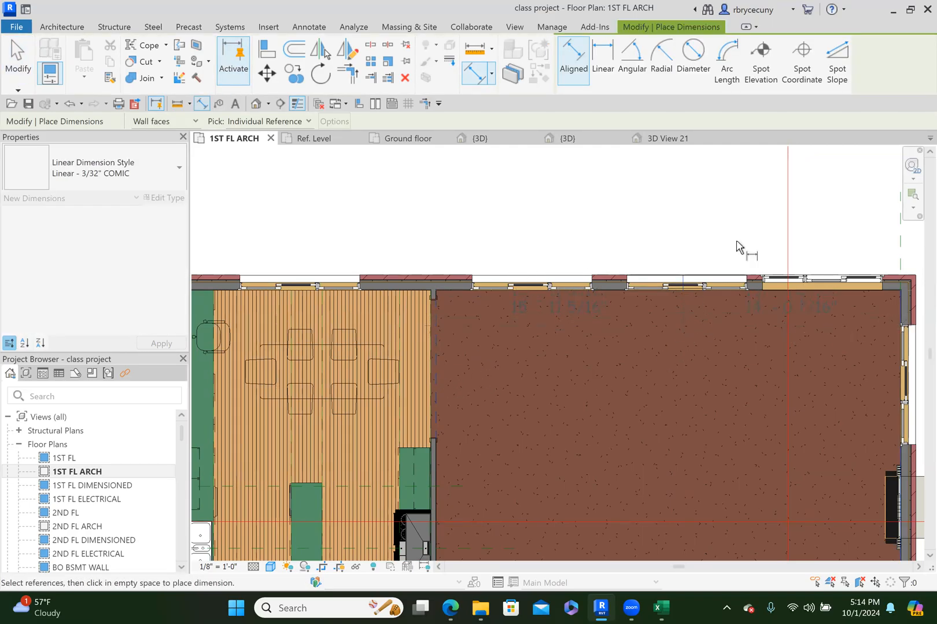
left_click(720, 197)
scroll(694, 289, "down", 1)
middle_click_drag(676, 305, 645, 352)
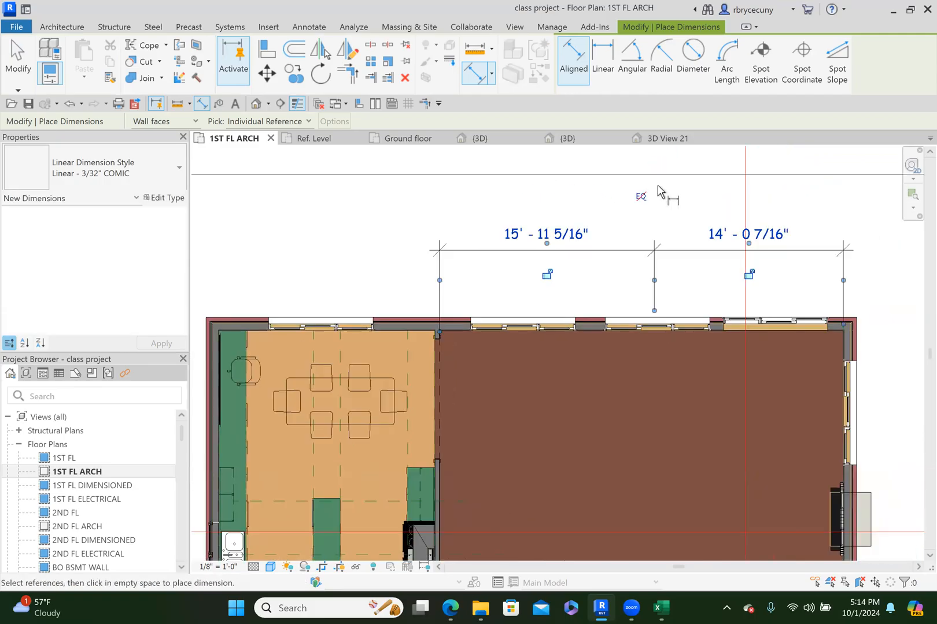
left_click(641, 196)
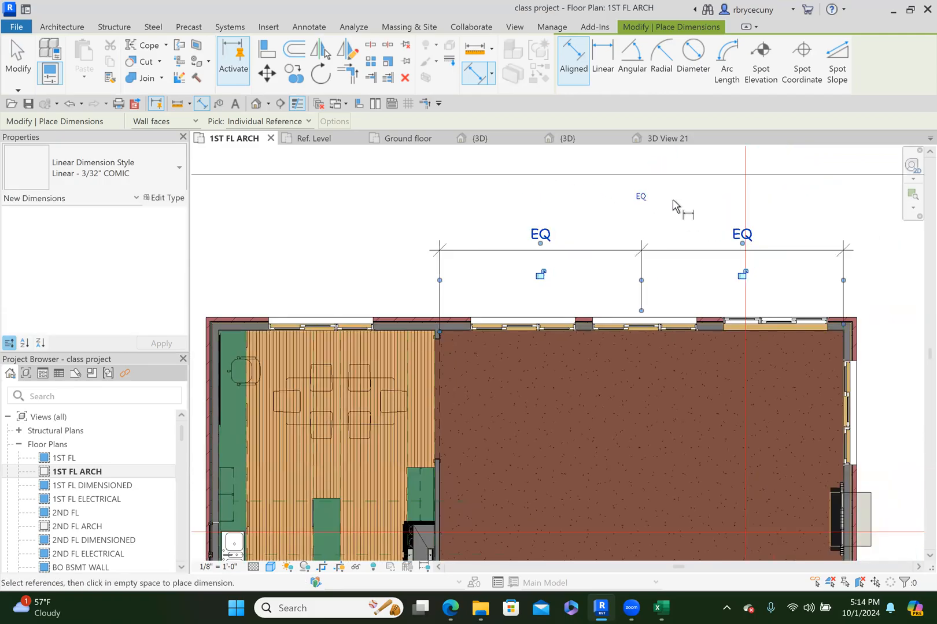
key("Escape")
key("Escape")
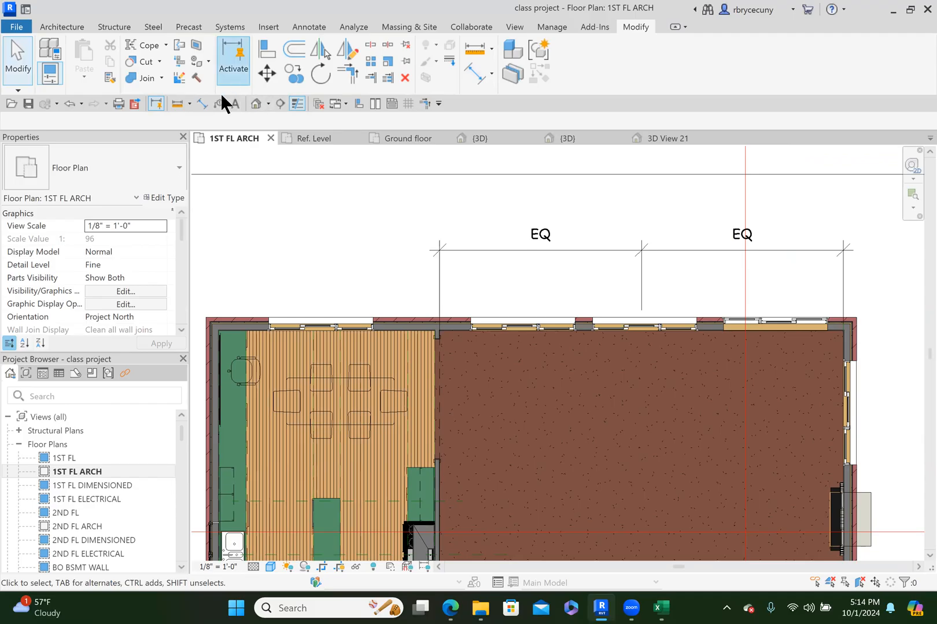
Dimension the centers of the large room's three upper patio doors and make the spacing equal, removing the conflicting constraints.
left_click(201, 102)
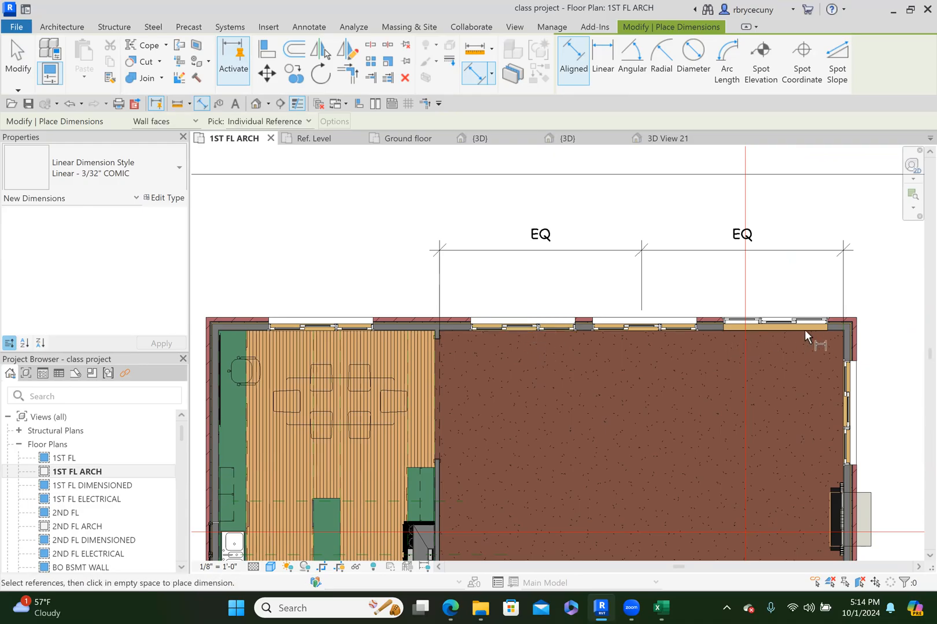
left_click(778, 325)
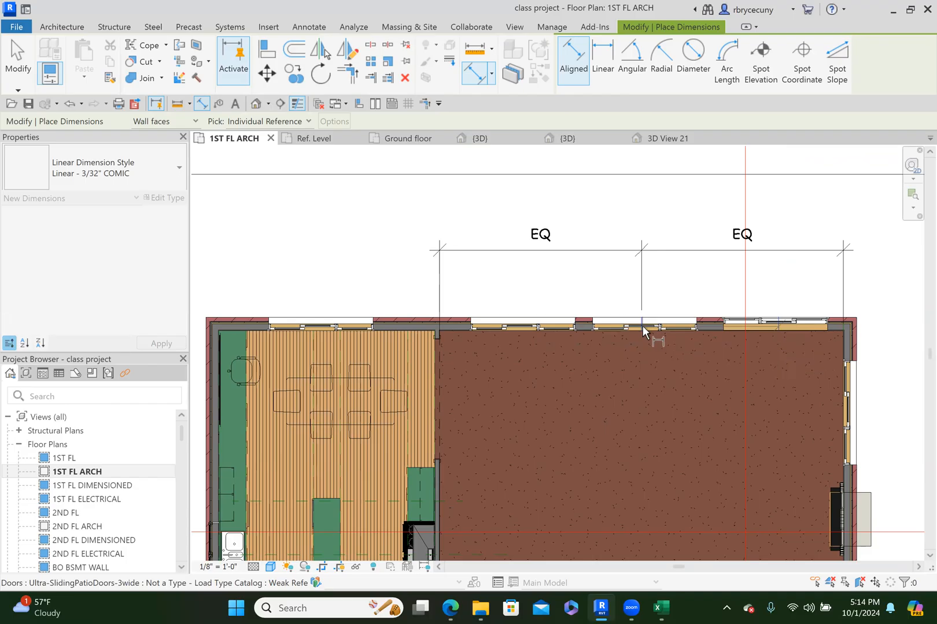
left_click(519, 326)
left_click(519, 287)
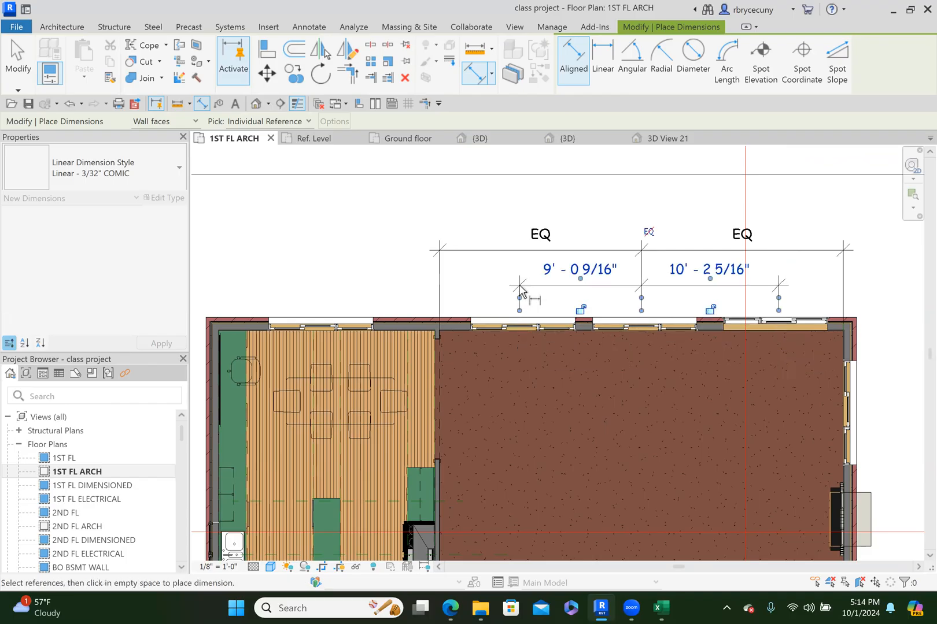
left_click(648, 231)
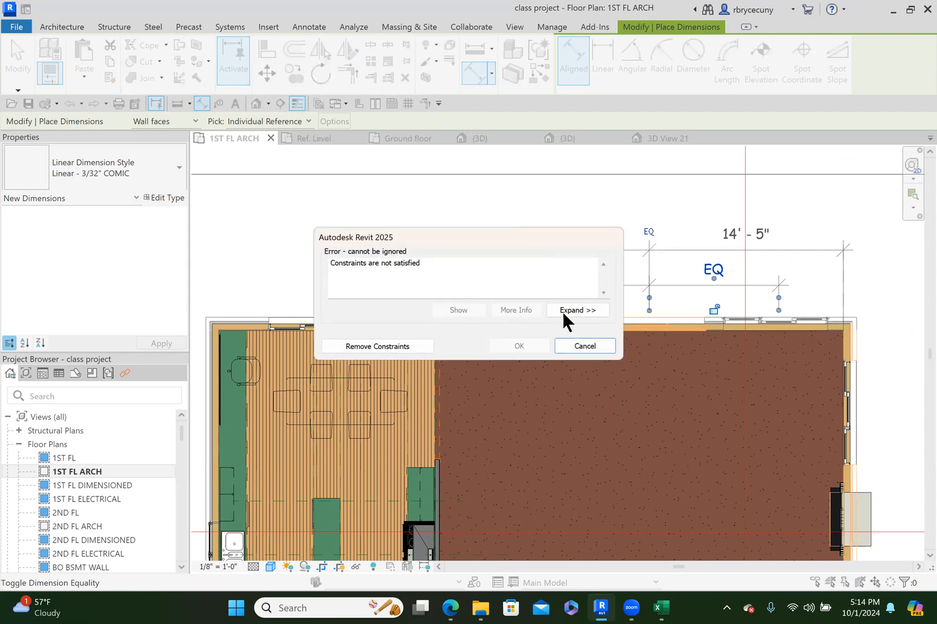
left_click(390, 346)
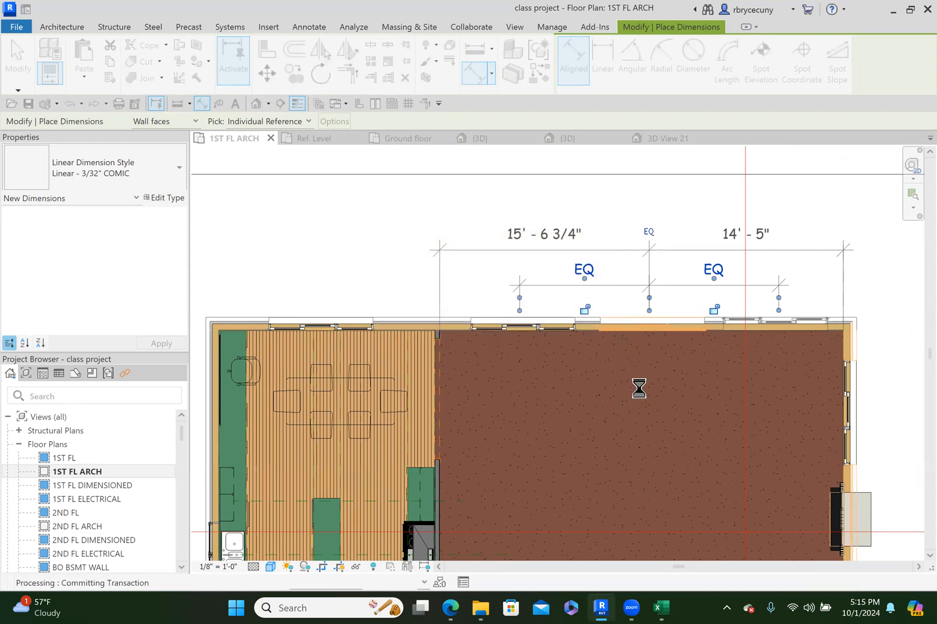
key("Escape")
key("Escape")
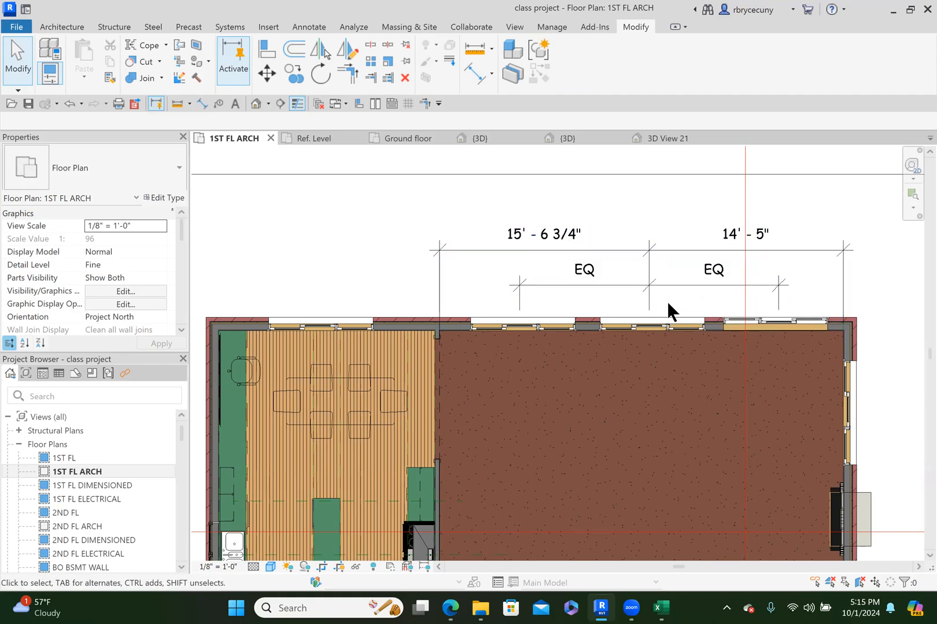
Restore the equality constraint on the overall wall-to-wall dimension of the middle patio door.
left_click(673, 251)
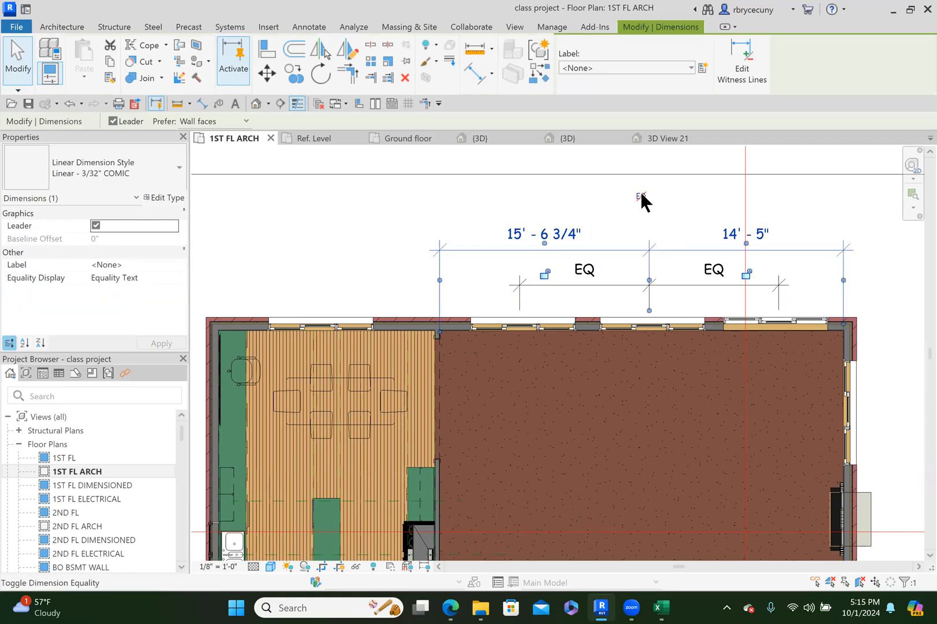
left_click(641, 196)
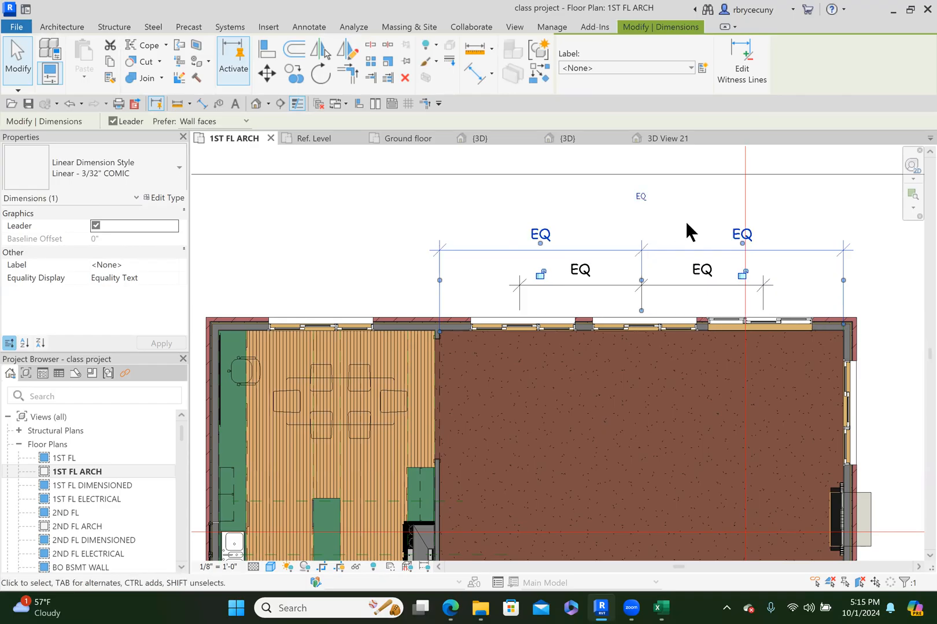
left_click(685, 231)
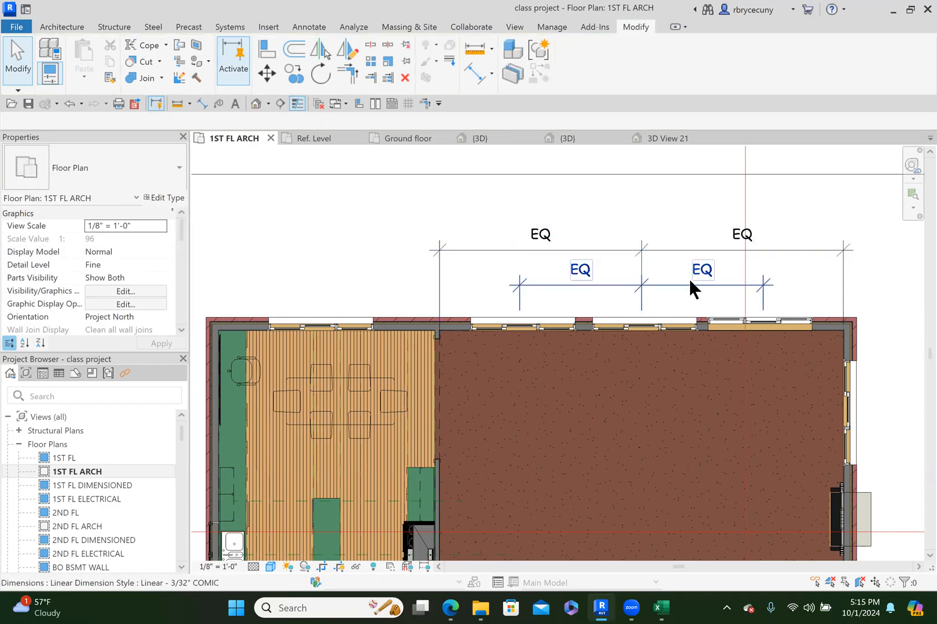
Set the floor plan's visual style to Hidden Line.
scroll(634, 330, "down", 2)
middle_click_drag(753, 349, 646, 316)
scroll(601, 278, "up", 3)
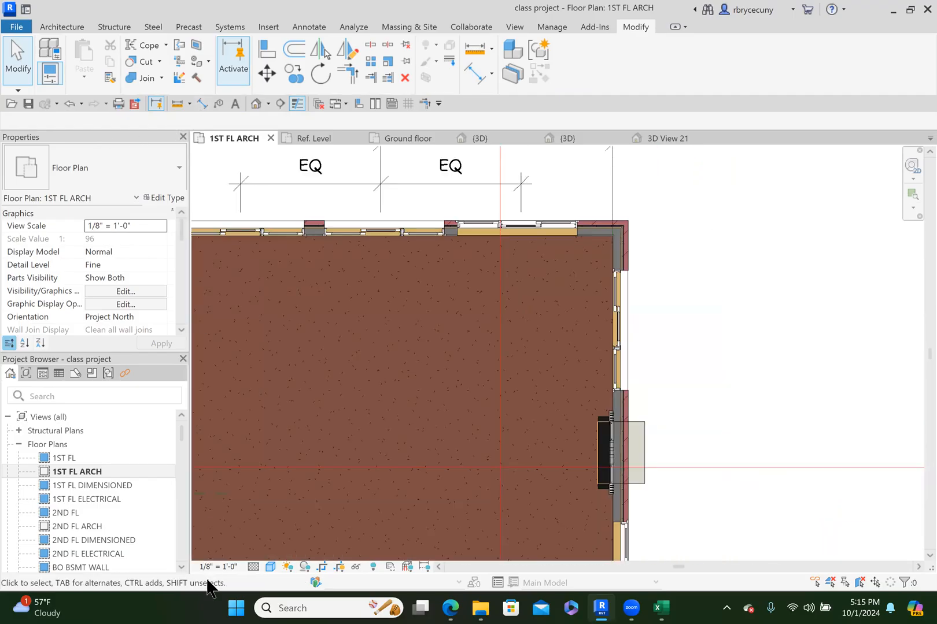
left_click(271, 566)
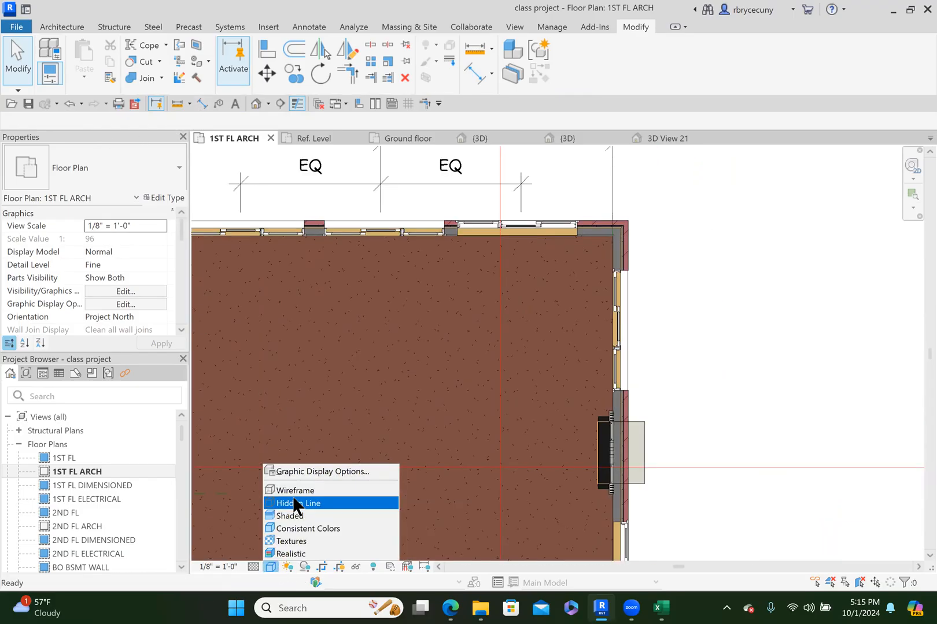
left_click(296, 503)
Dimension from the upper wall face through the patio door above the fireplace to the fireplace edge and make the segments equal.
left_click(202, 104)
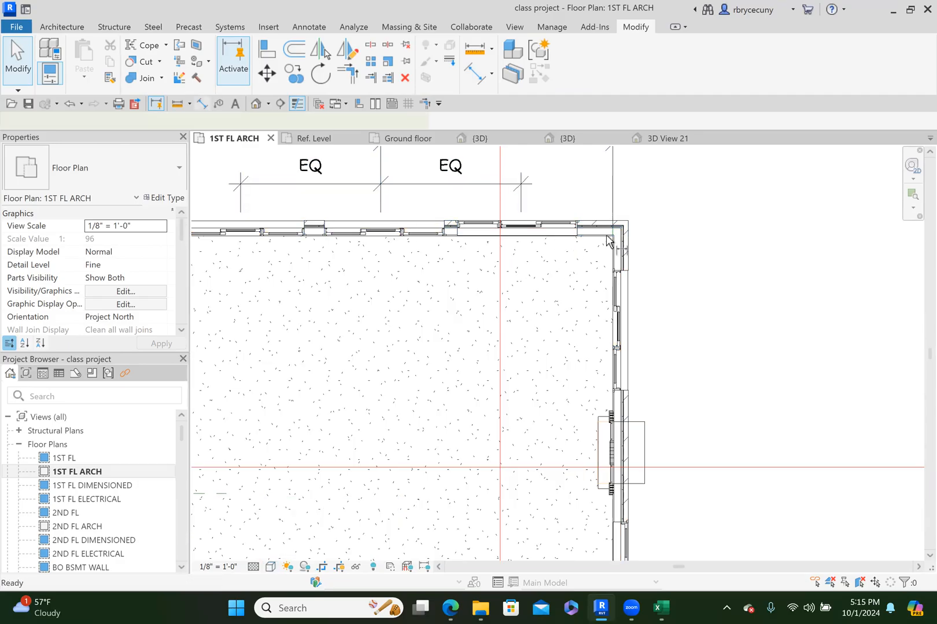
scroll(605, 236, "up", 2)
left_click(570, 238)
left_click(623, 402)
middle_click_drag(557, 335, 546, 126)
scroll(594, 349, "up", 2)
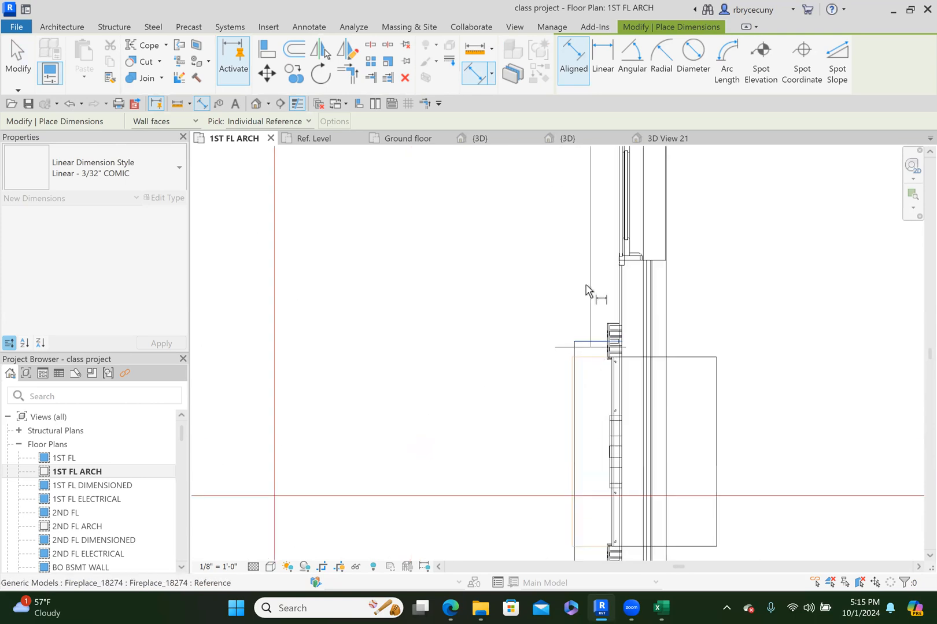
scroll(602, 314, "up", 4)
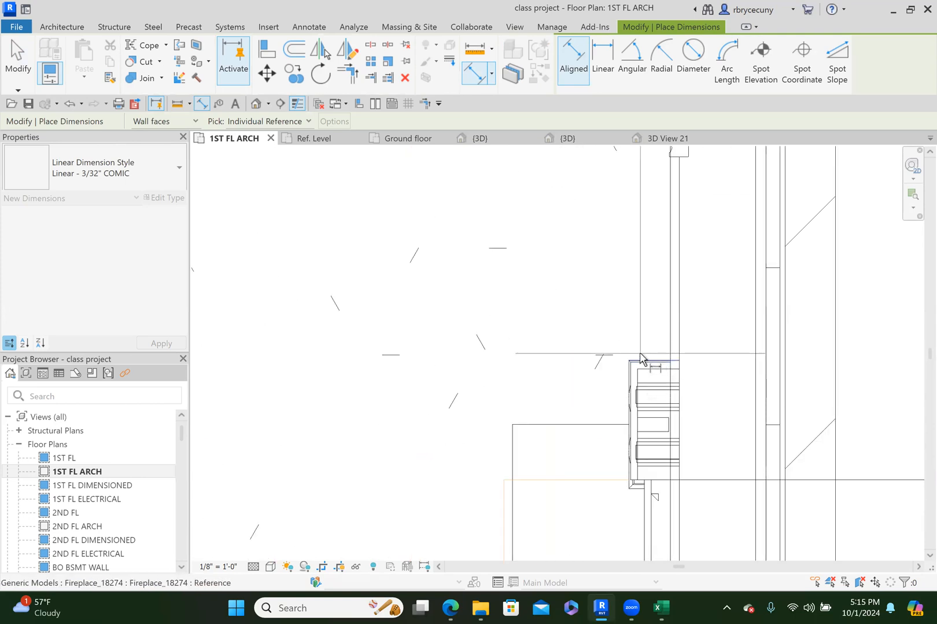
left_click(577, 425)
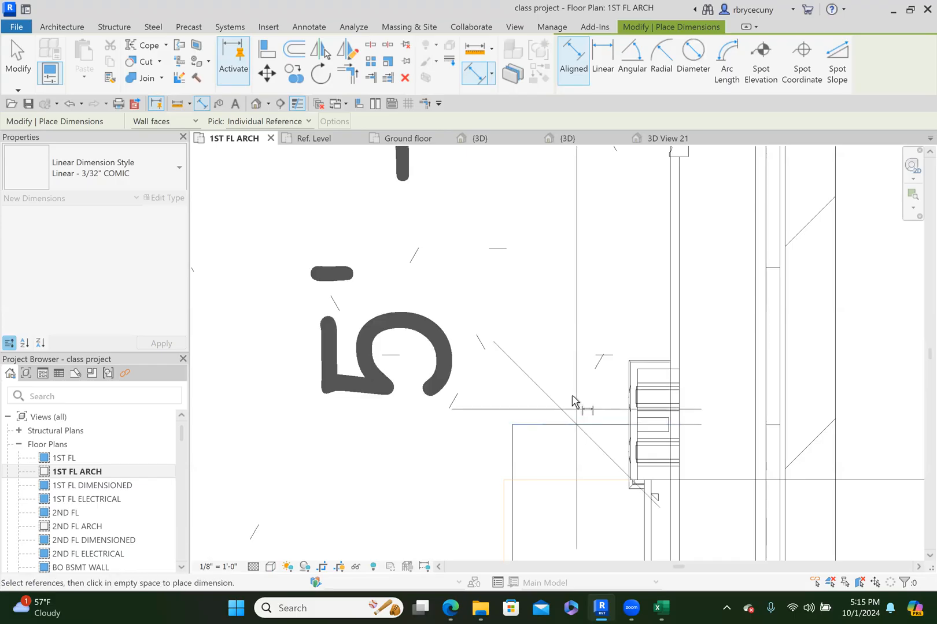
scroll(573, 398, "down", 5)
scroll(572, 401, "down", 3)
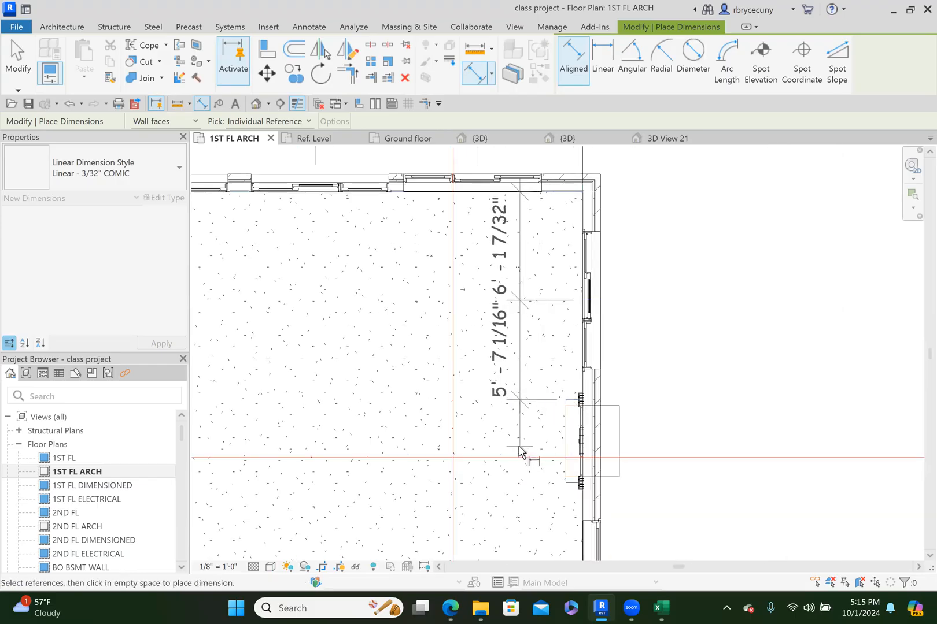
left_click(512, 442)
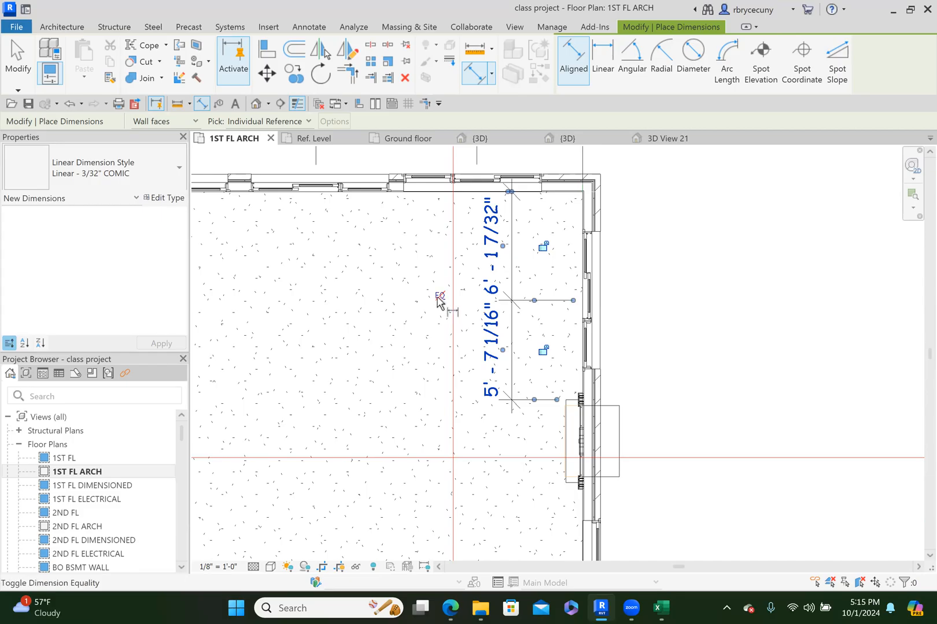
left_click(439, 296)
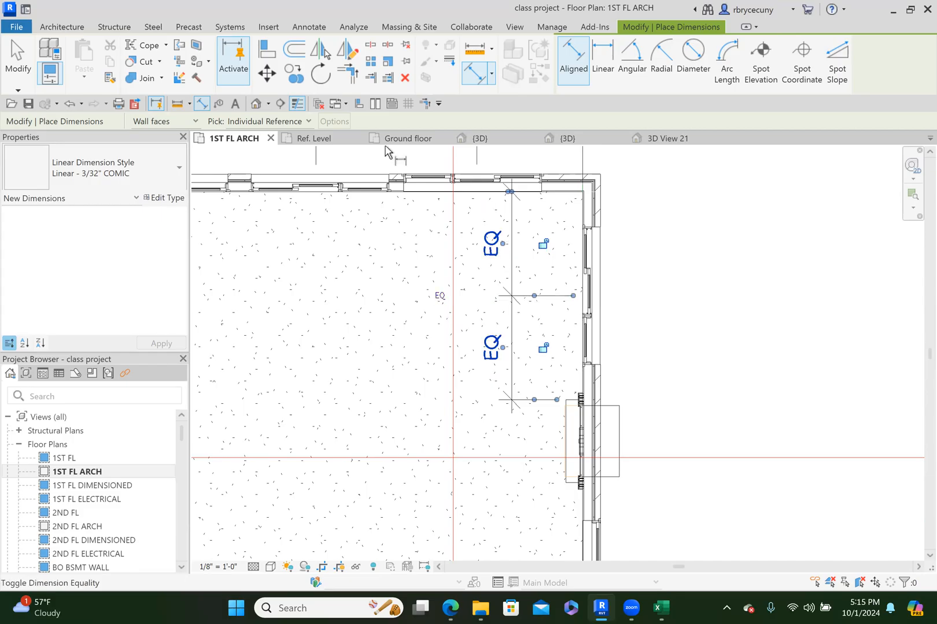
Dimension from the fireplace's lower edge through the center of the patio door below it to the stair's upper edge and make the segments equal.
left_click(201, 103)
scroll(601, 451, "up", 5)
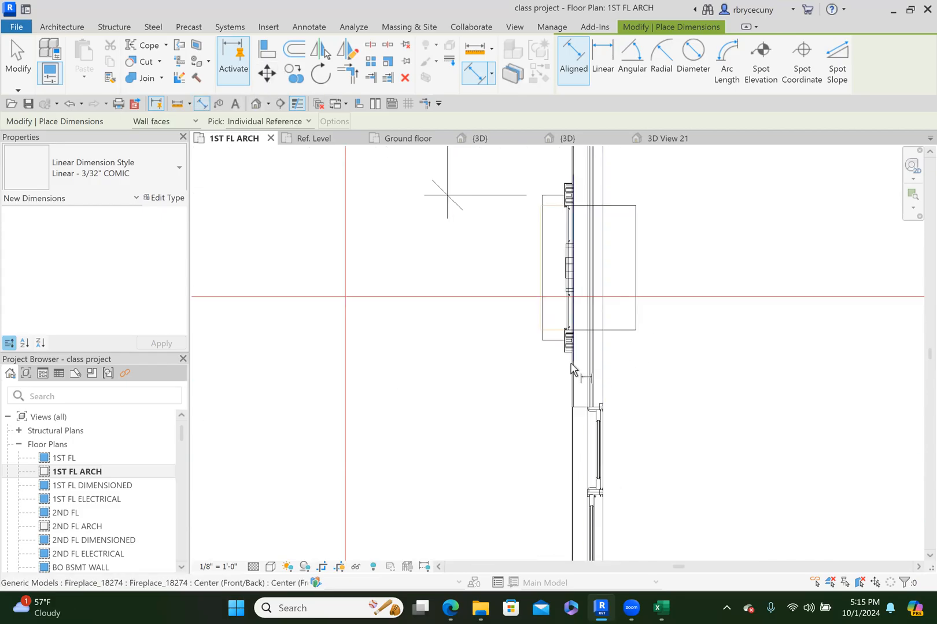
mouse_move(637, 397)
middle_mouse_down()
mouse_move(675, 379)
mouse_move(688, 422)
mouse_move(656, 263)
middle_mouse_up()
left_click(634, 341)
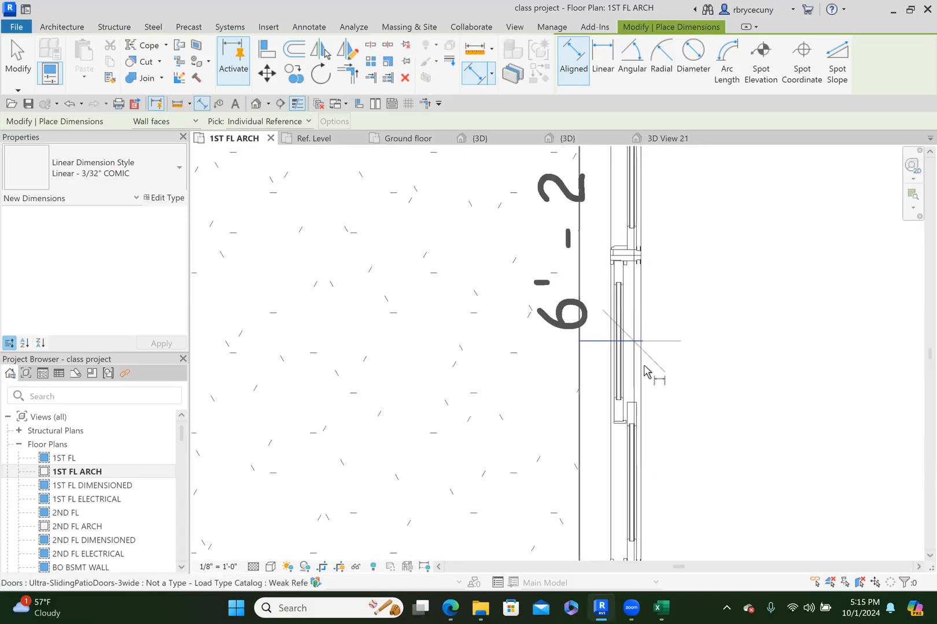
scroll(650, 376, "down", 2)
middle_click_drag(679, 340, 682, 347)
scroll(682, 348, "down", 2)
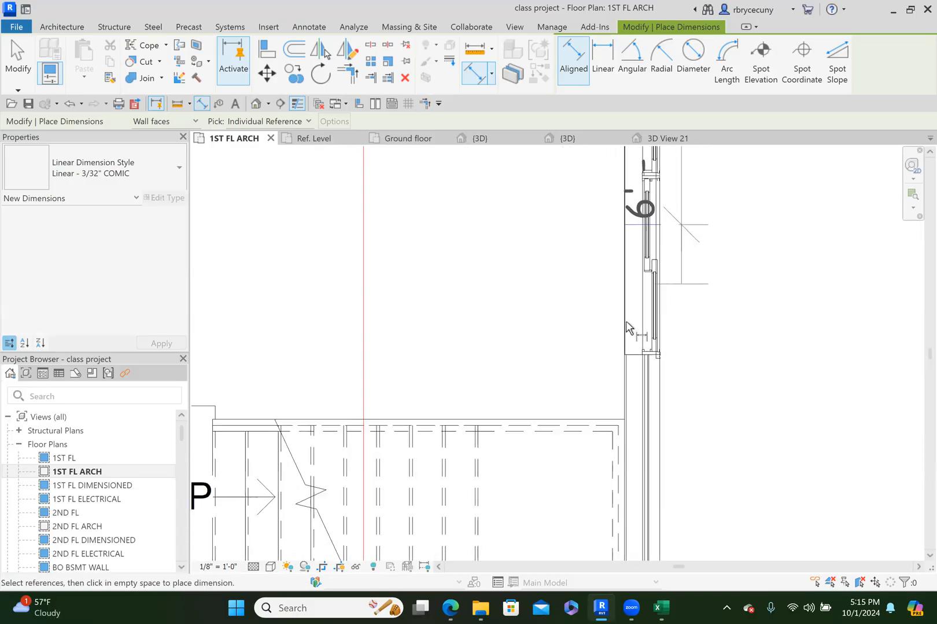
scroll(606, 421, "up", 2)
left_click(606, 421)
scroll(607, 420, "down", 2)
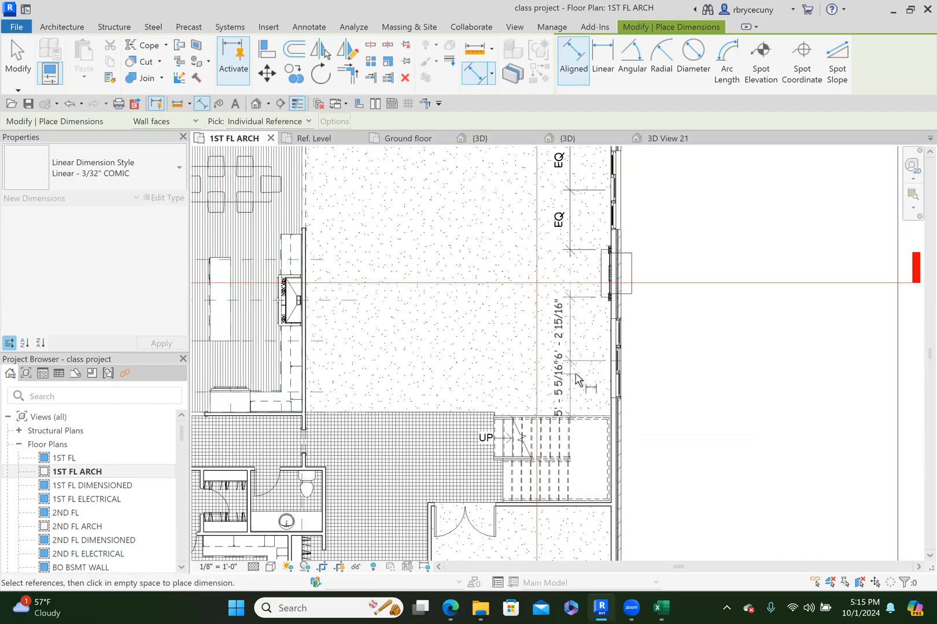
left_click(542, 354)
left_click(529, 357)
key("Escape")
key("Escape")
scroll(681, 414, "down", 2)
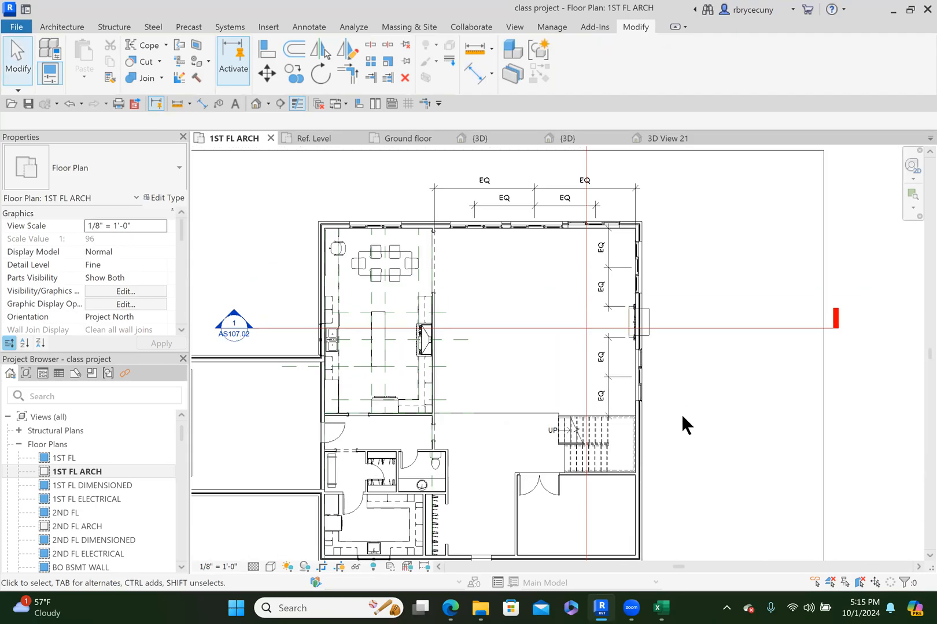
Delete both equality dimensions along the fireplace wall and unconstrain their elements.
middle_click_drag(678, 336, 640, 342)
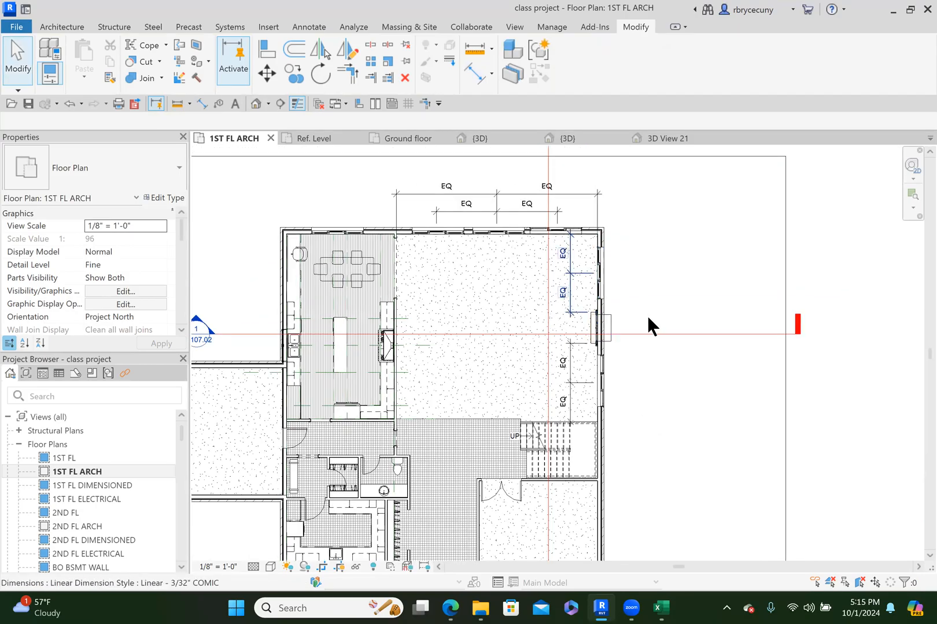
scroll(647, 315, "up", 2)
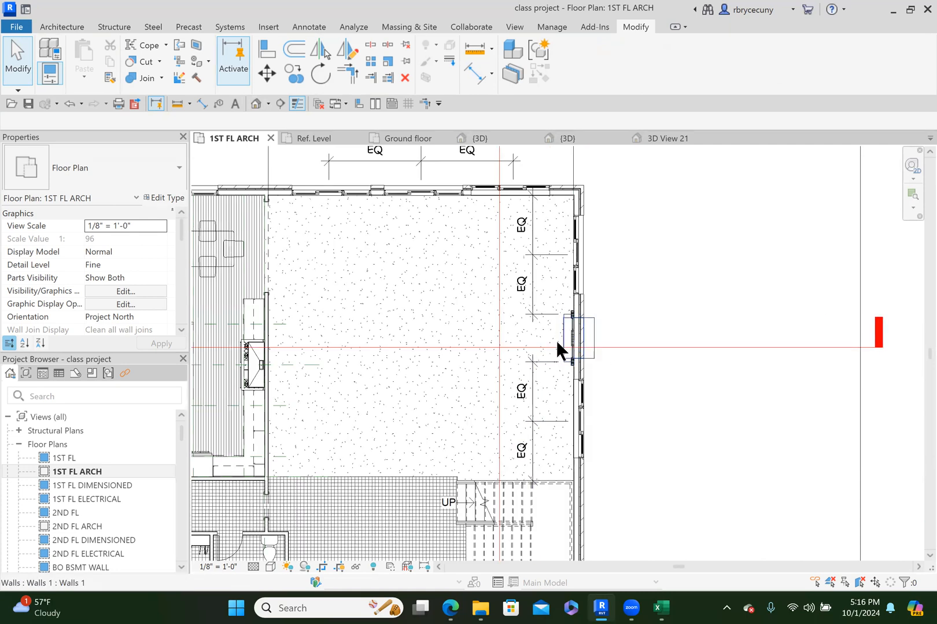
scroll(554, 338, "up", 2)
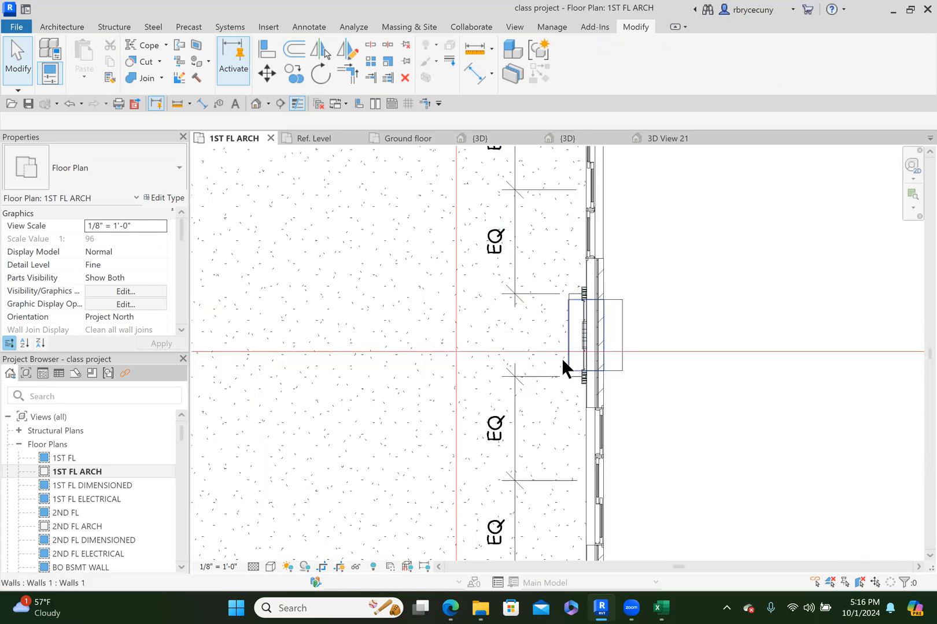
scroll(561, 358, "down", 4)
left_click(550, 310)
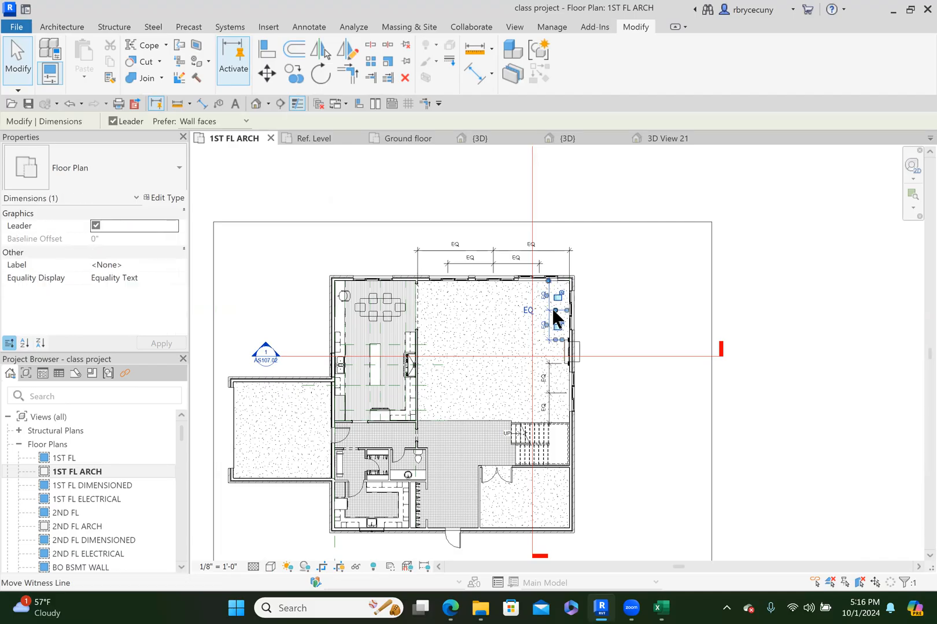
key("Delete")
left_click(659, 573)
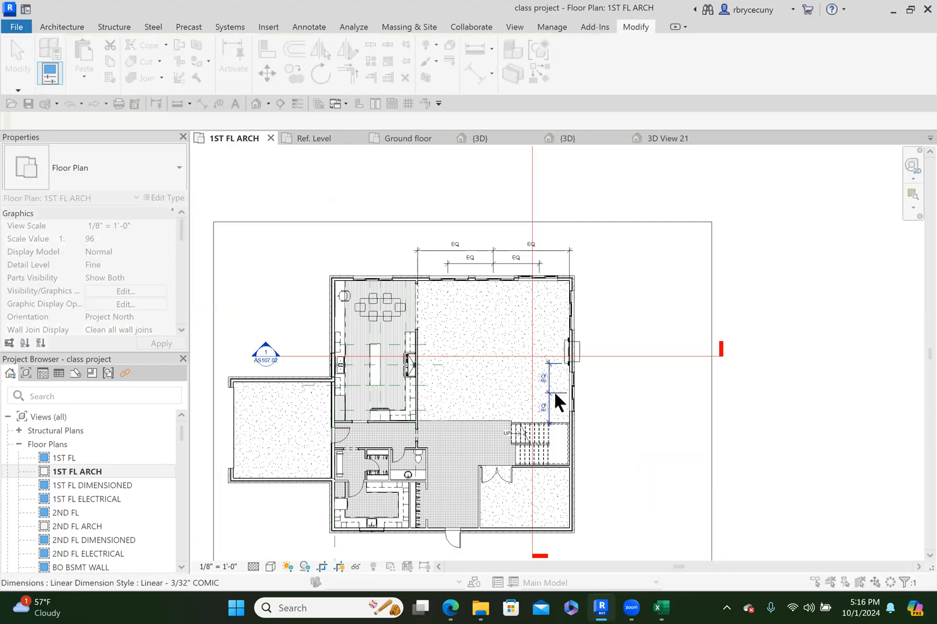
left_click(554, 391)
key("Delete")
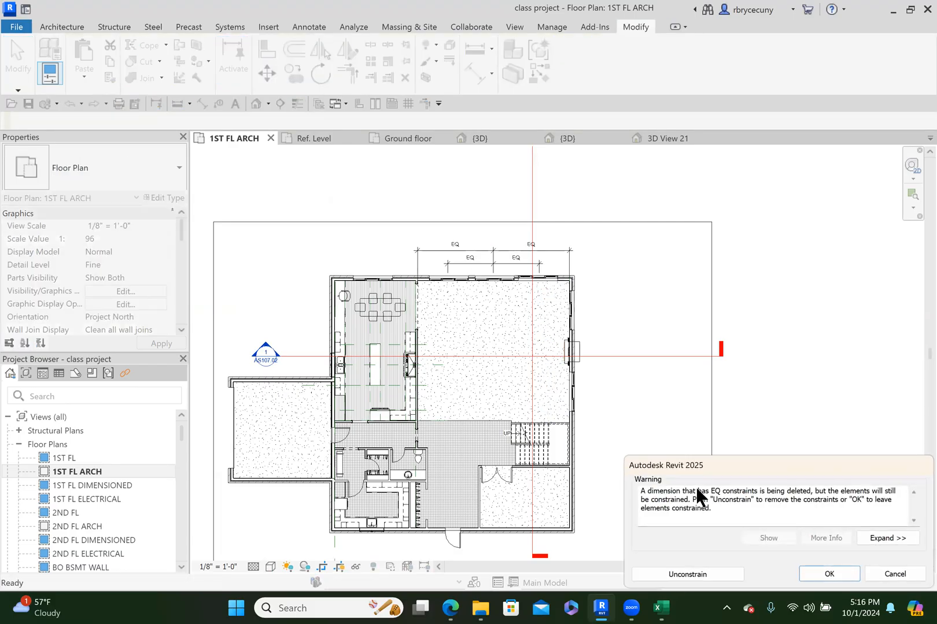
left_click(683, 573)
Delete the patio door center dimension and the overall wall dimension above the large room, unconstraining the elements of both.
left_click(476, 263)
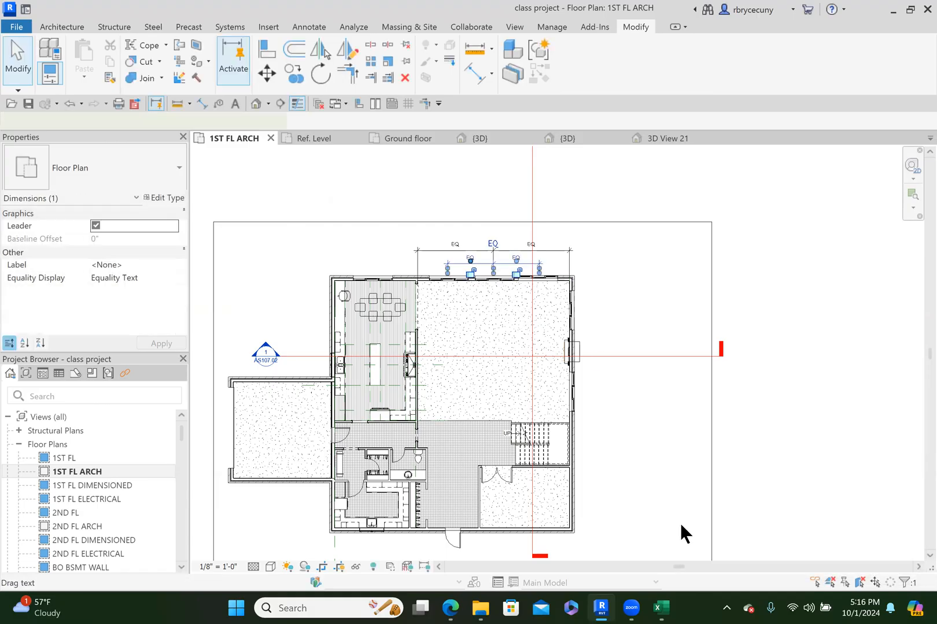
key("Delete")
left_click(691, 573)
left_click(469, 241)
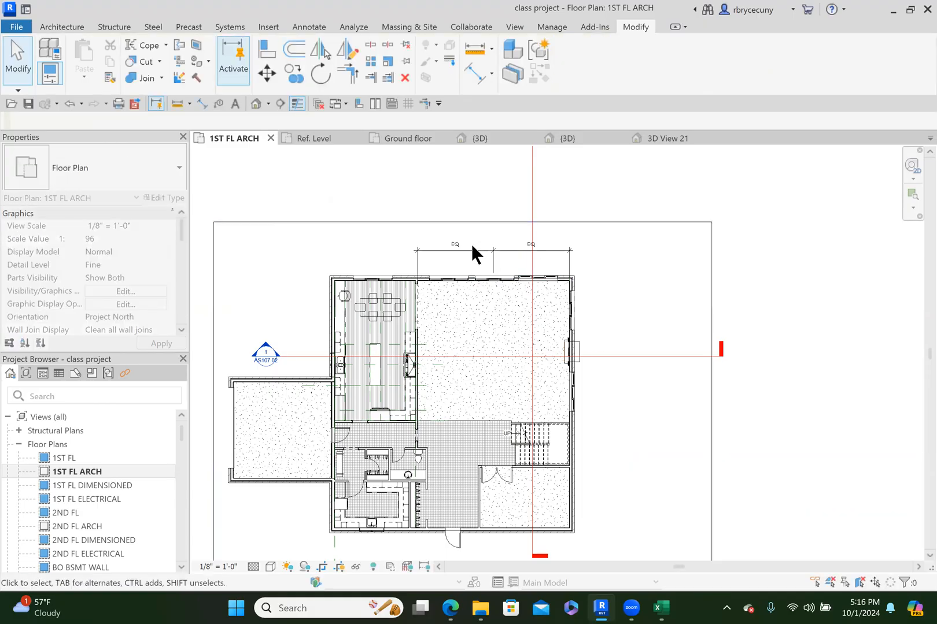
key("Delete")
left_click(692, 572)
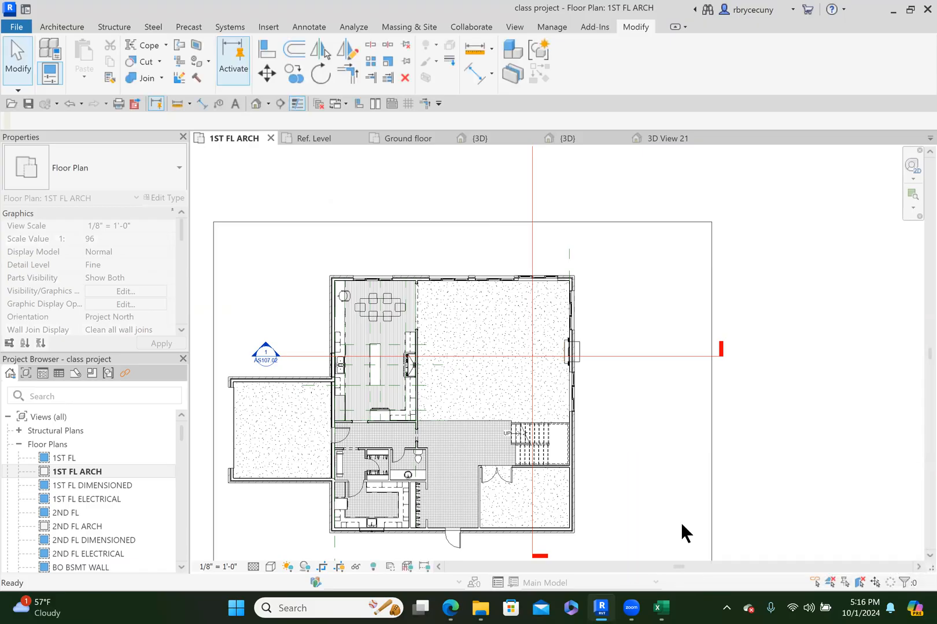
Open the 3D view and bring the large room's patio doors and fireplace into close view.
scroll(636, 311, "down", 2)
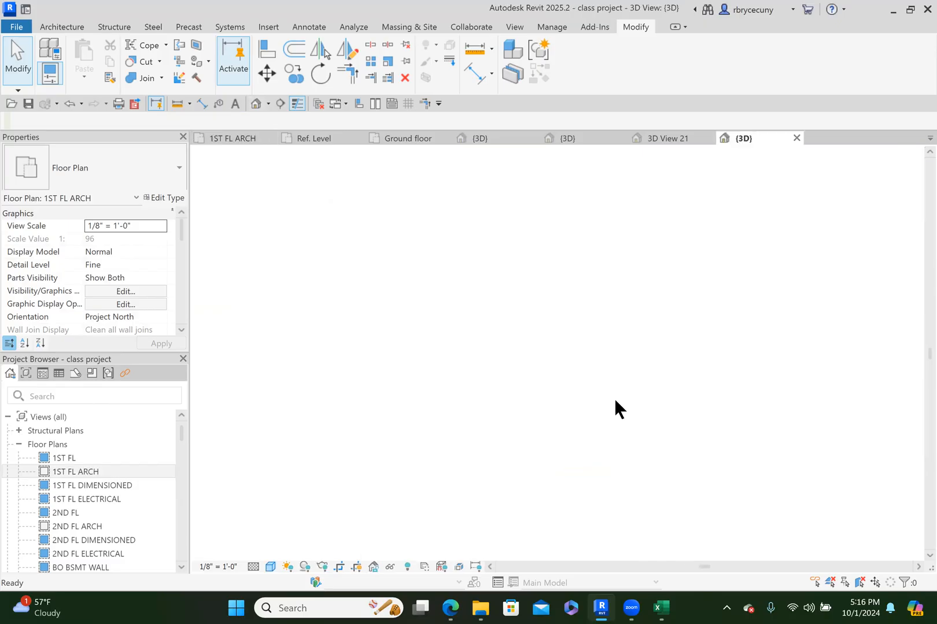
scroll(443, 332, "up", 1)
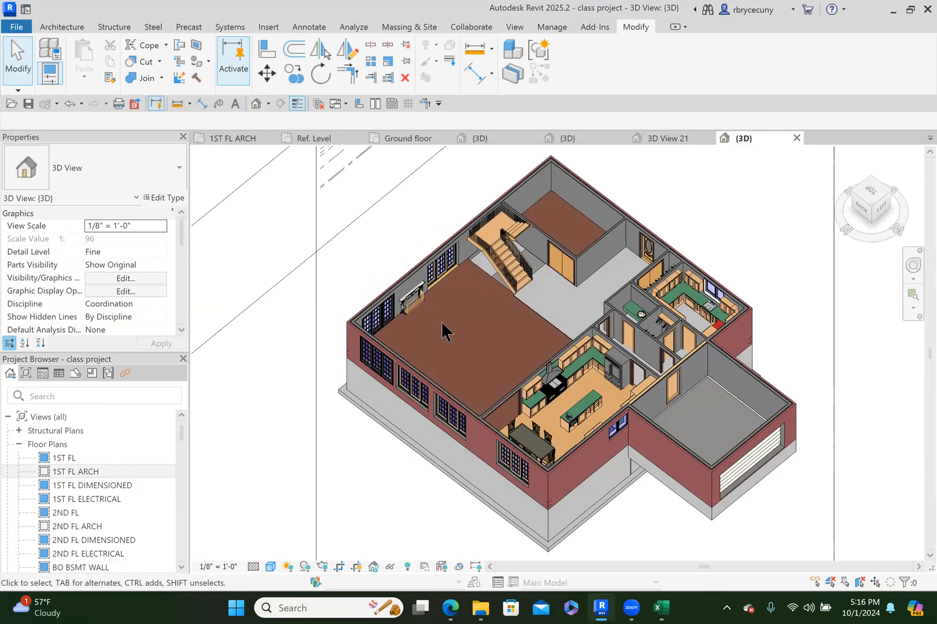
scroll(442, 327, "up", 5)
middle_click_drag(469, 352, 411, 395, "shift")
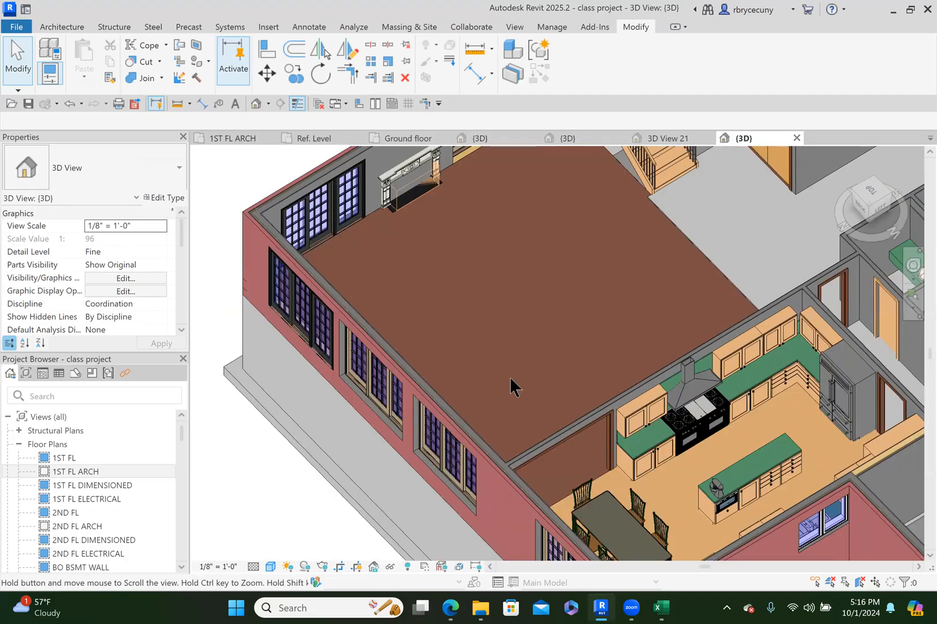
scroll(400, 335, "down", 5)
scroll(378, 291, "up", 2)
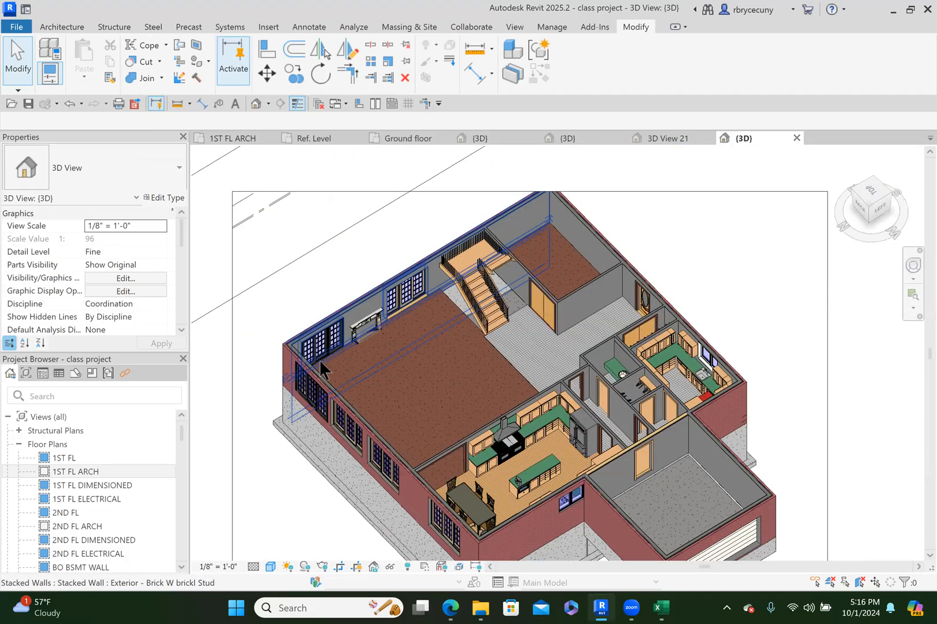
scroll(295, 399, "up", 2)
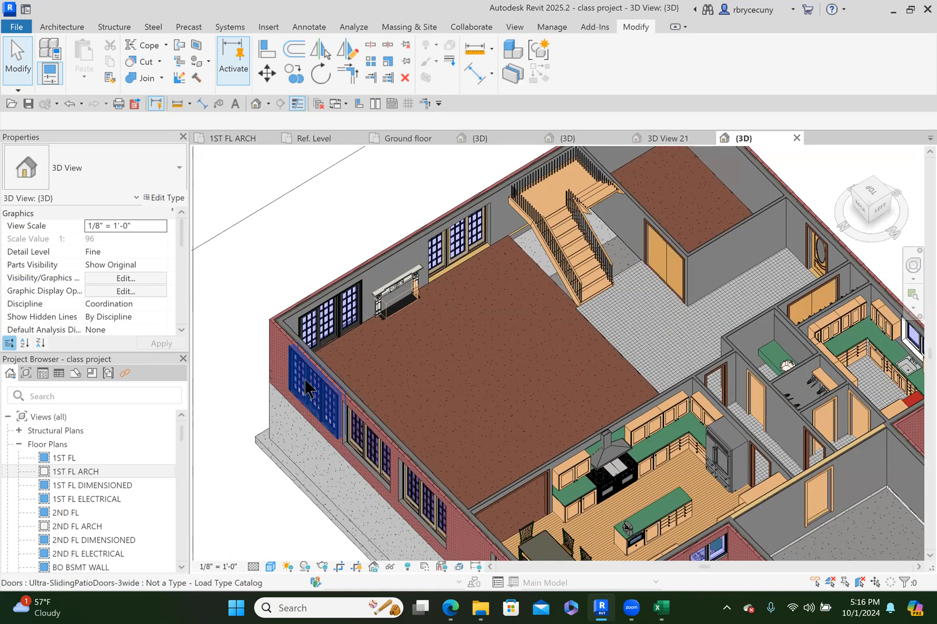
Flip the orientation of the patio door nearest the corner on the three-door wall until its dark frame faces outside.
left_click(306, 381)
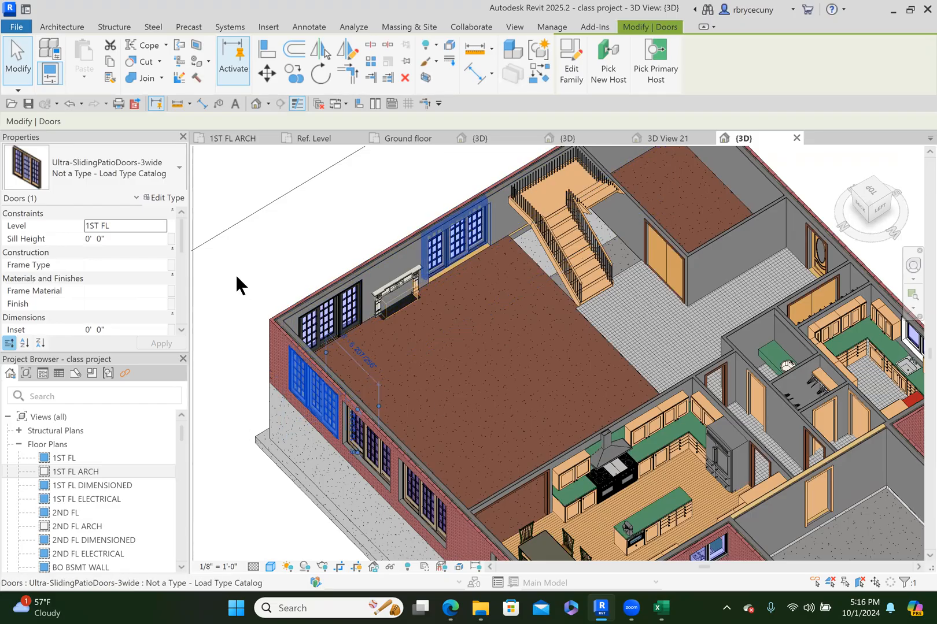
left_click(237, 249)
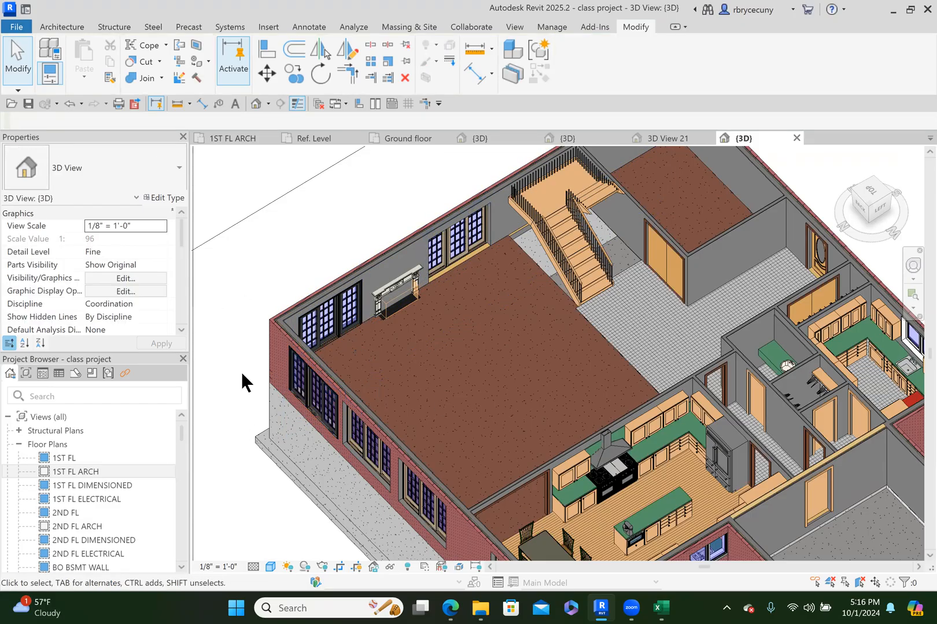
left_click(309, 399)
left_click(238, 423)
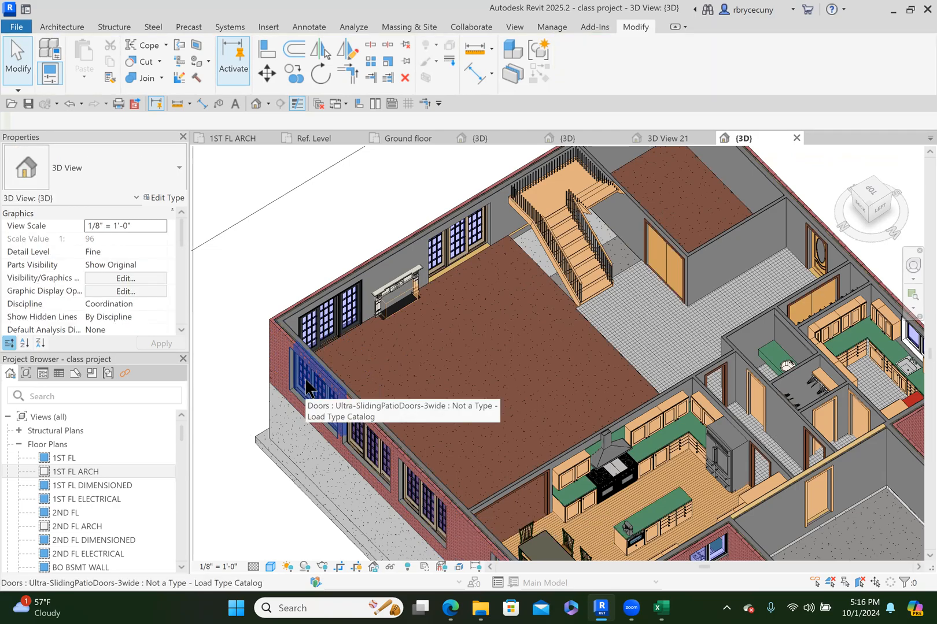
left_click(307, 383)
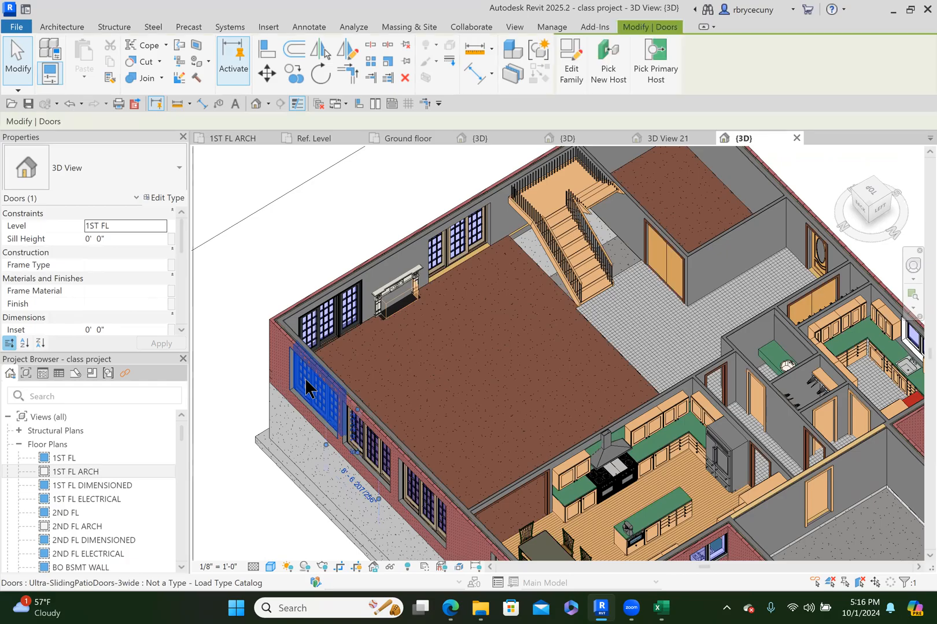
left_click(359, 441)
left_click(367, 455)
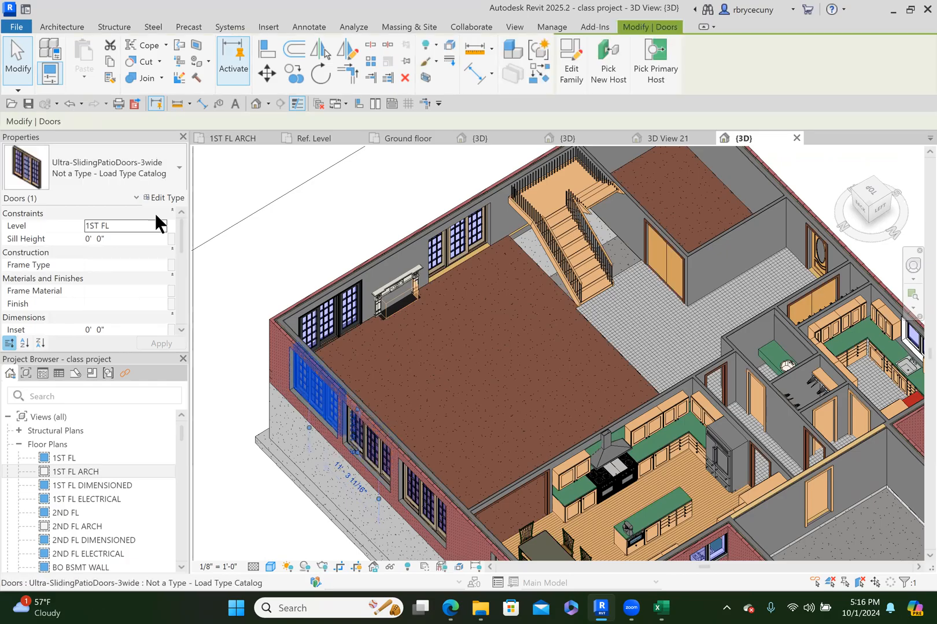
key("Escape")
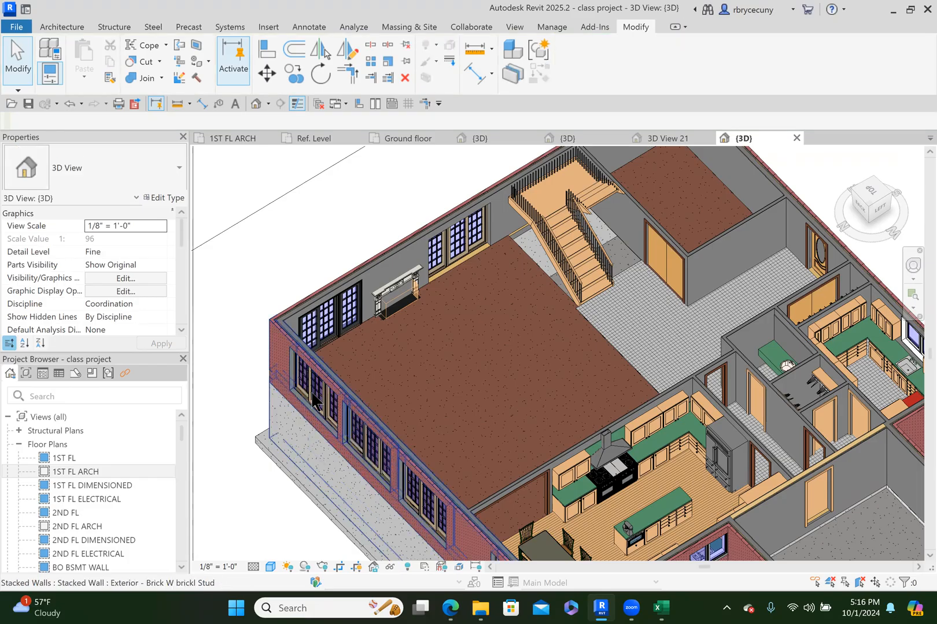
left_click(309, 399)
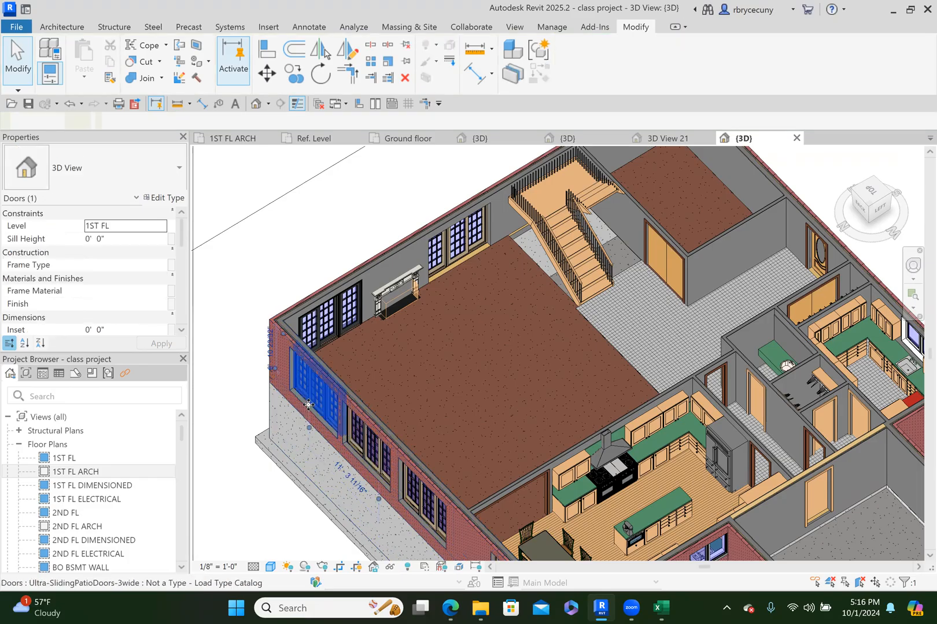
Flip the middle and far patio doors on the same wall so their dark frames face outside like the corner door's.
left_click(366, 453)
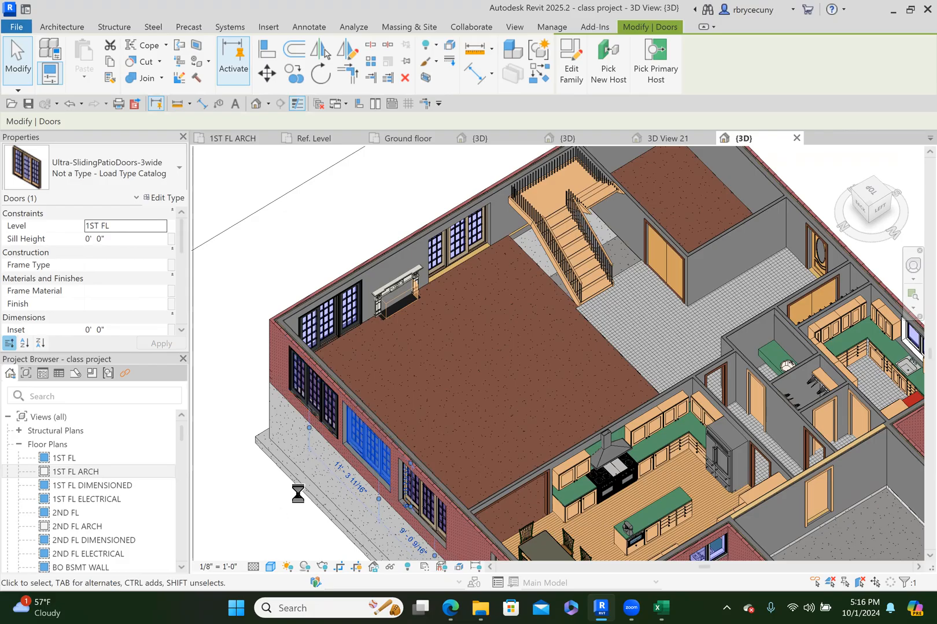
left_click(424, 504)
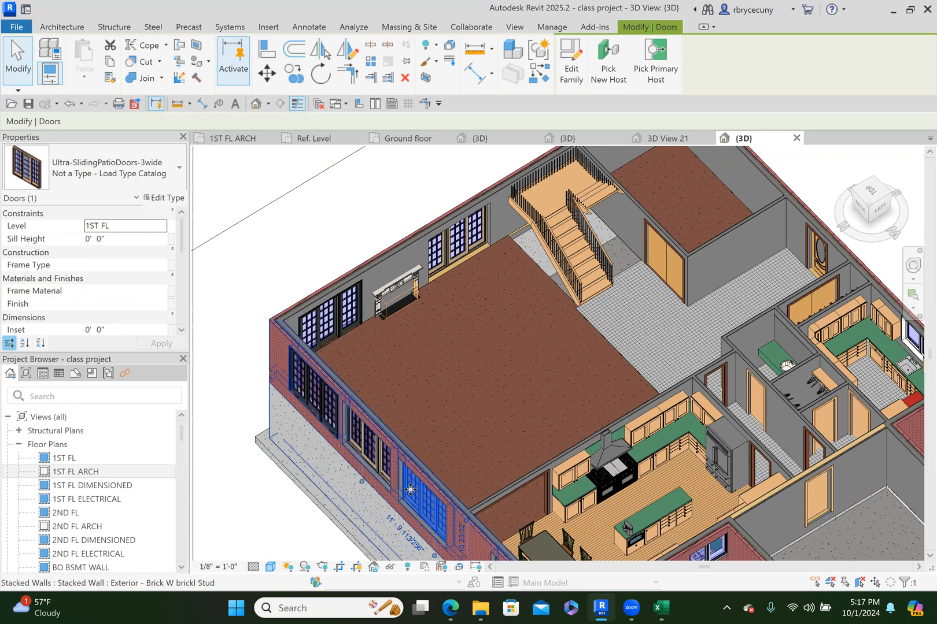
key("space")
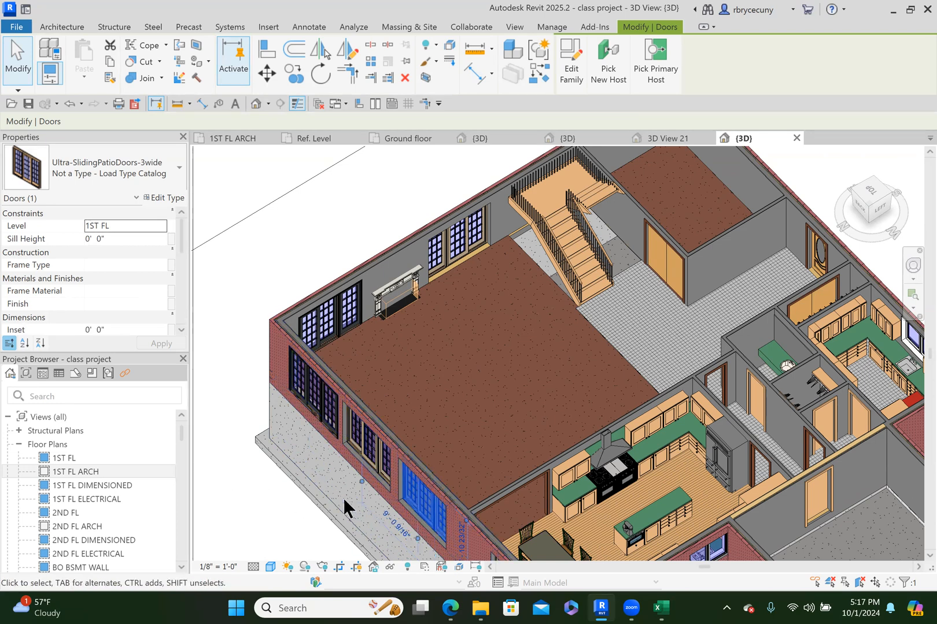
left_click(371, 453)
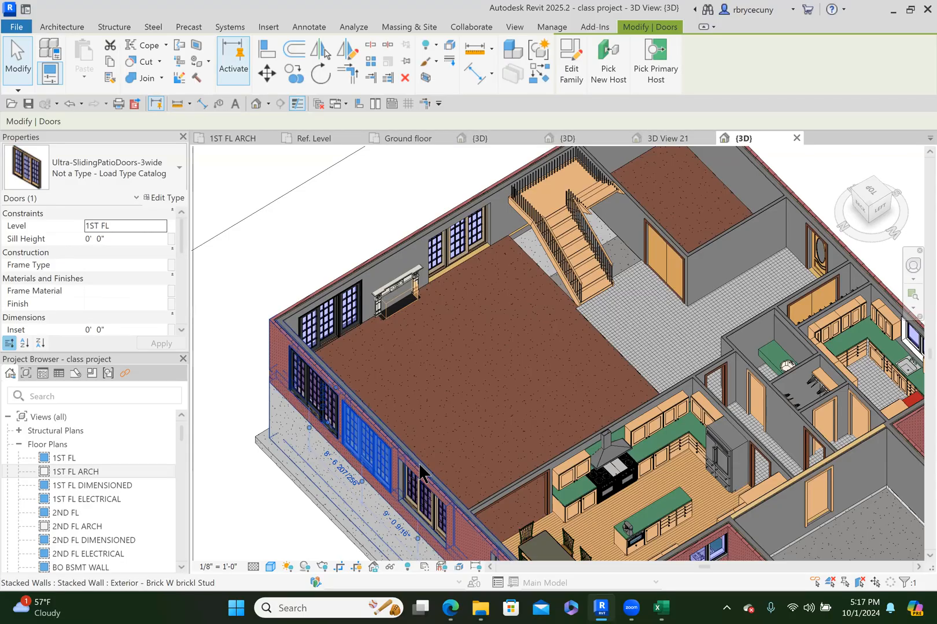
key("Escape")
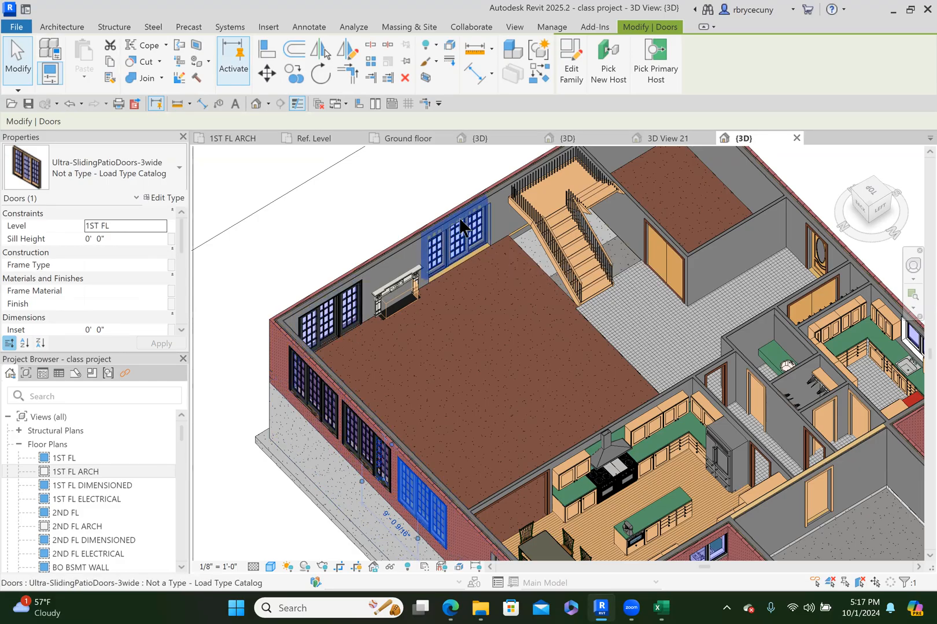
Flip the patio door between the fireplace and the room corner to match the other door on the fireplace wall.
left_click(351, 312)
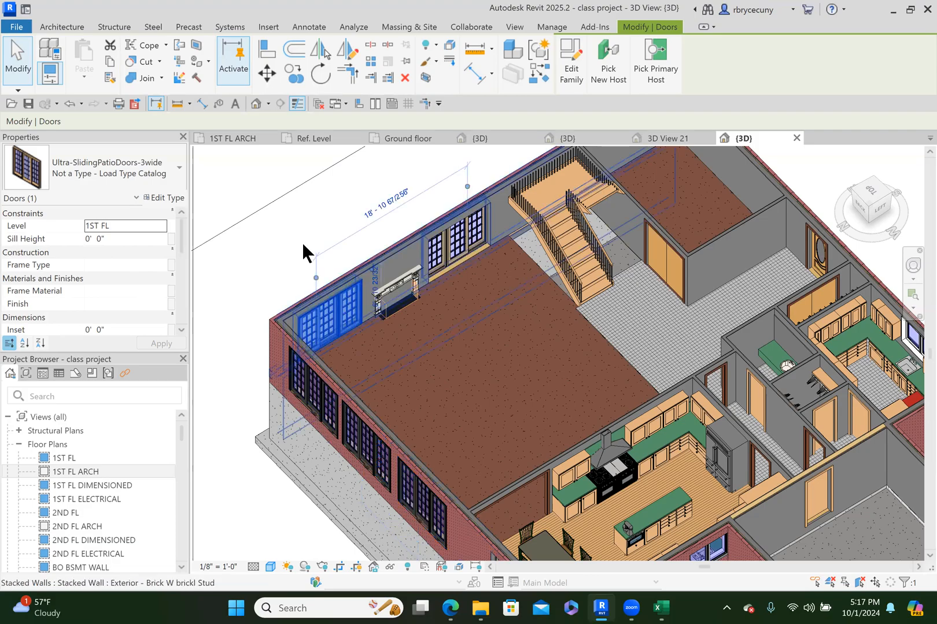
key("space")
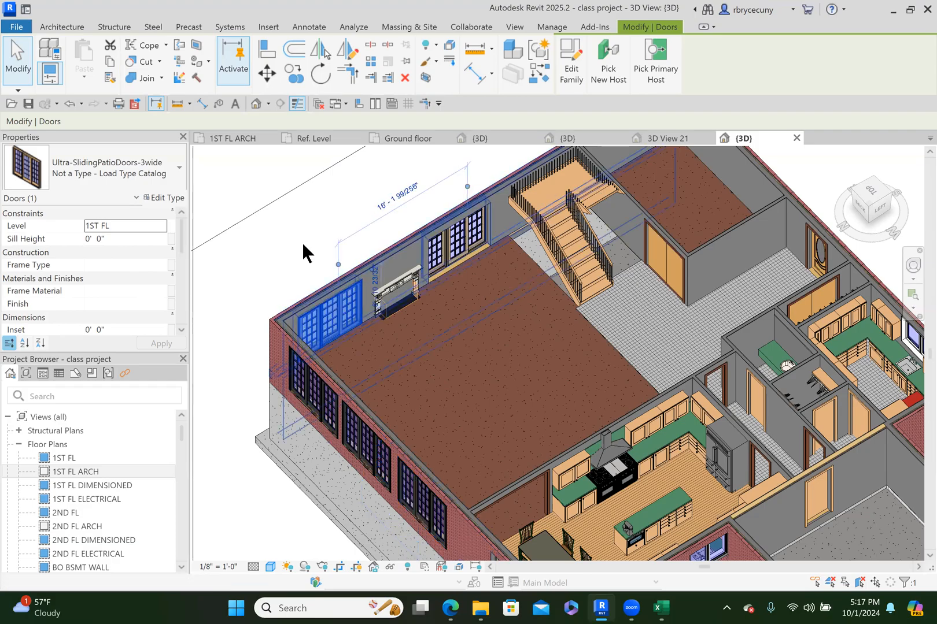
key("Escape")
Save the project with the whole first floor shown in the 3D view.
scroll(404, 382, "down", 4)
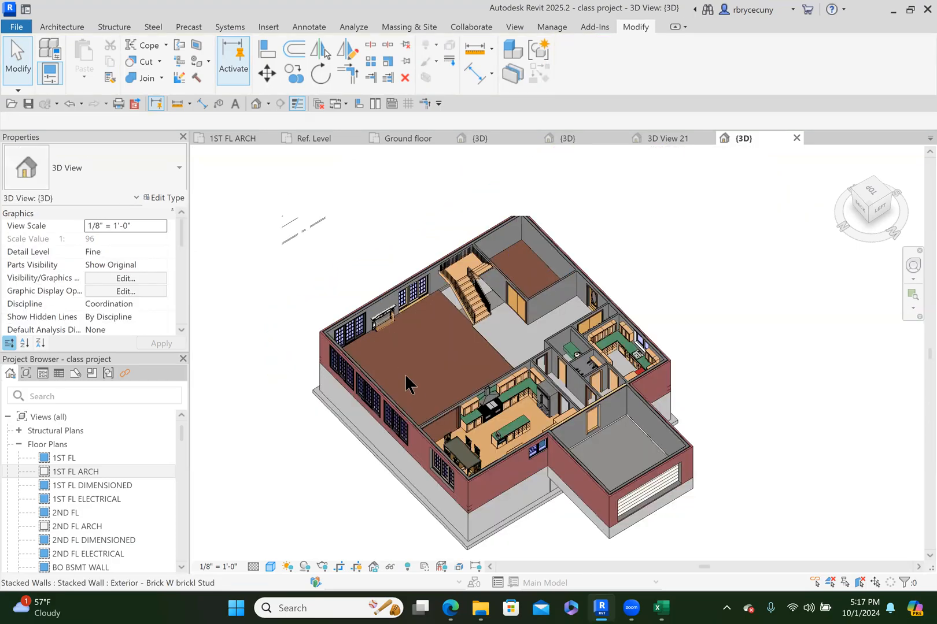
scroll(467, 338, "up", 2)
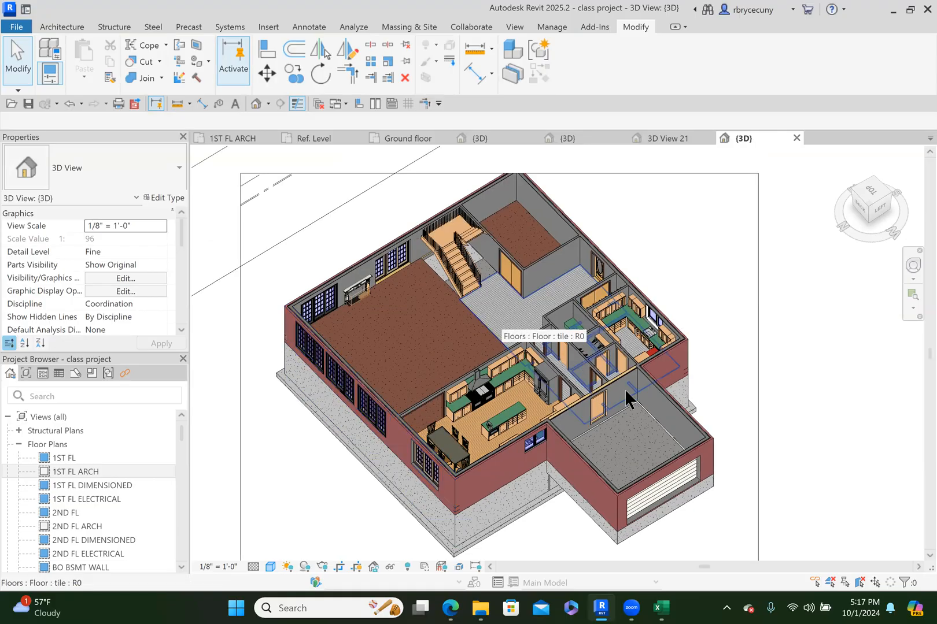
scroll(495, 361, "down", 3)
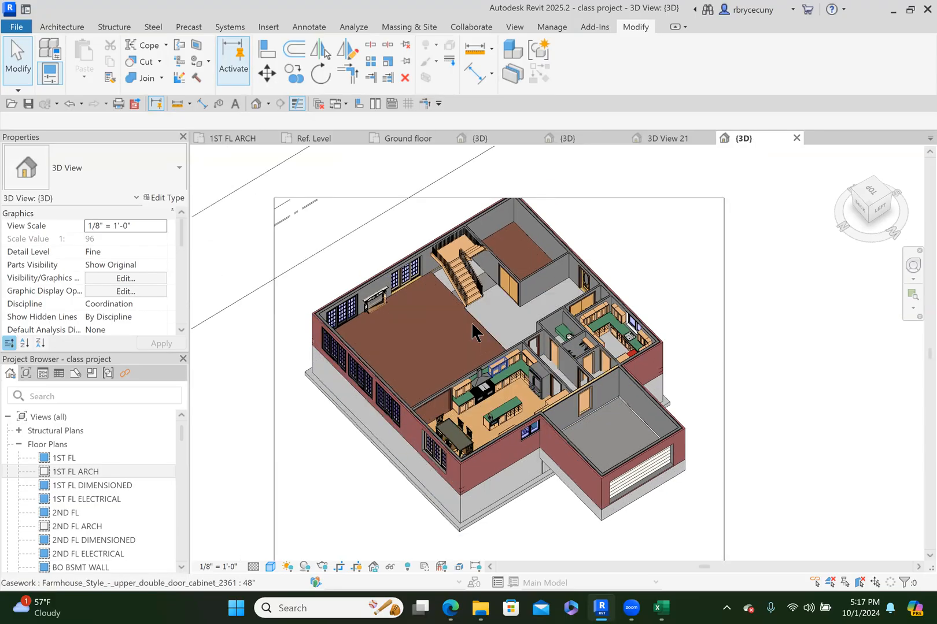
left_click(32, 104)
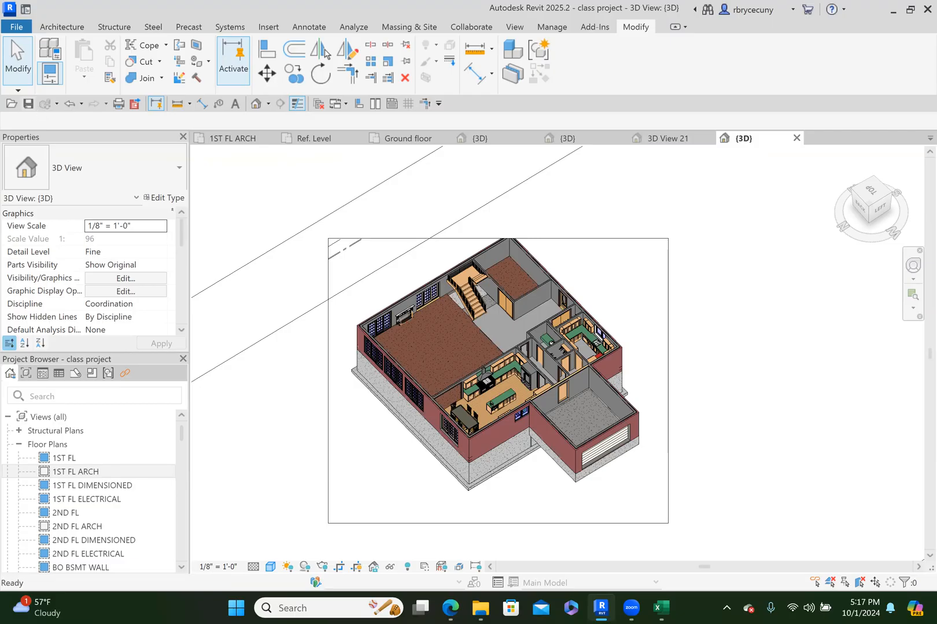